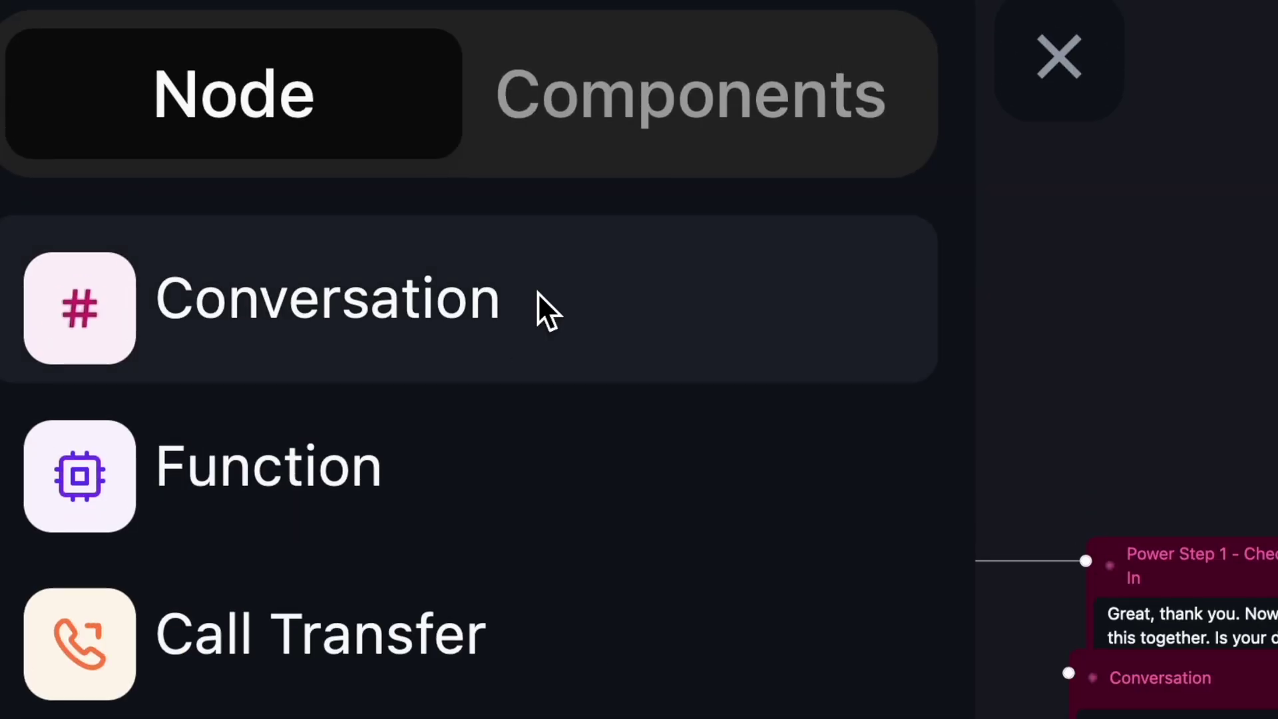
# Show the Components library tab next to the Welcome Node flow
pyautogui.click(631, 143)
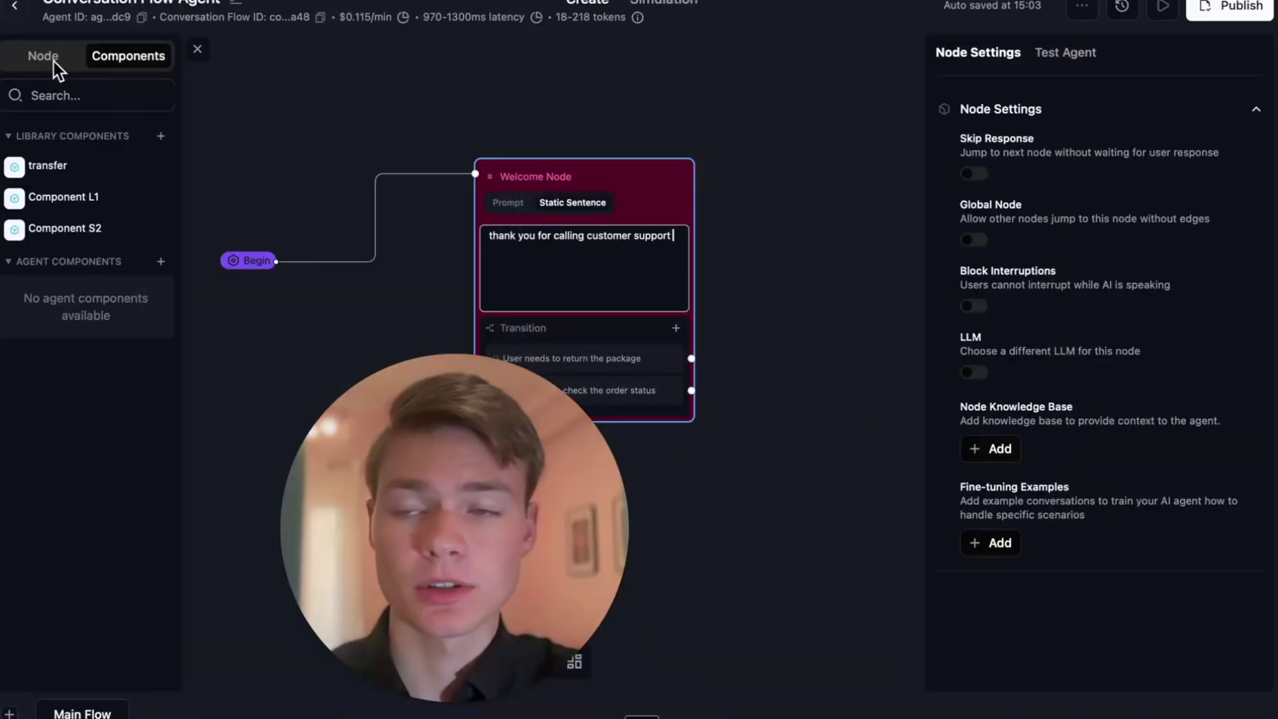
# Switch the Welcome Node from a static sentence to prompt mode
pyautogui.click(53, 61)
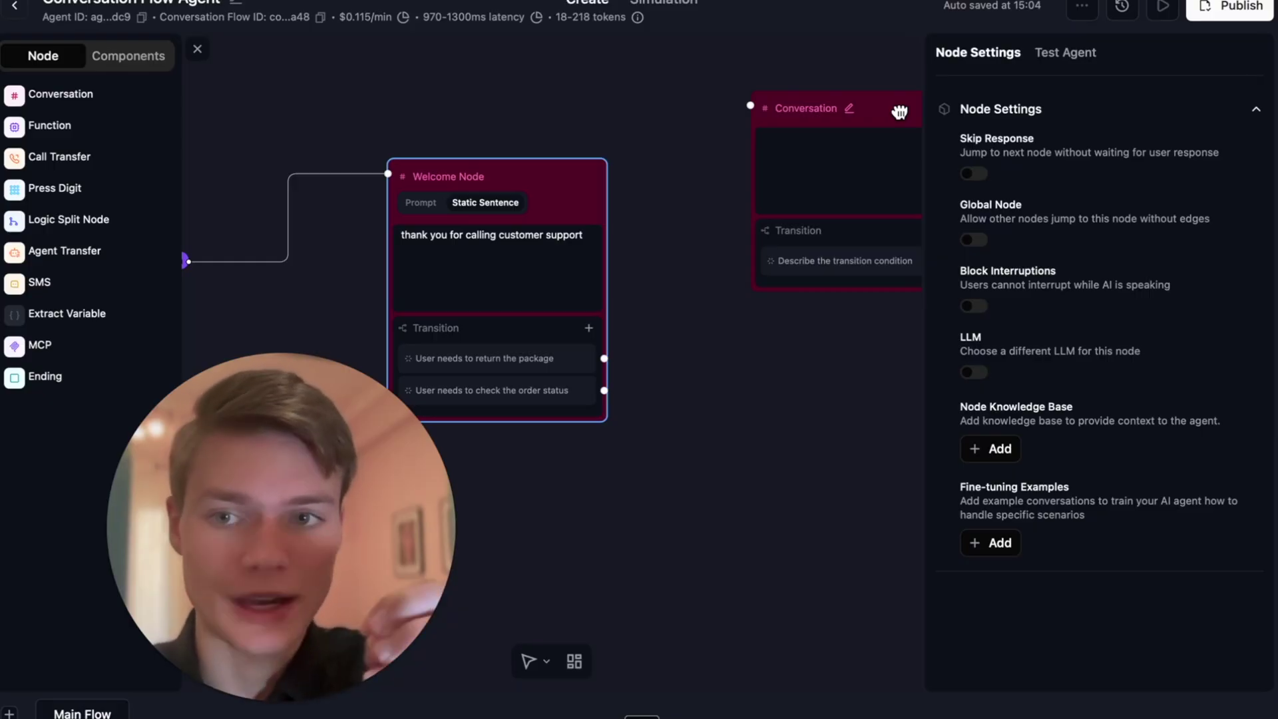
pyautogui.click(508, 256)
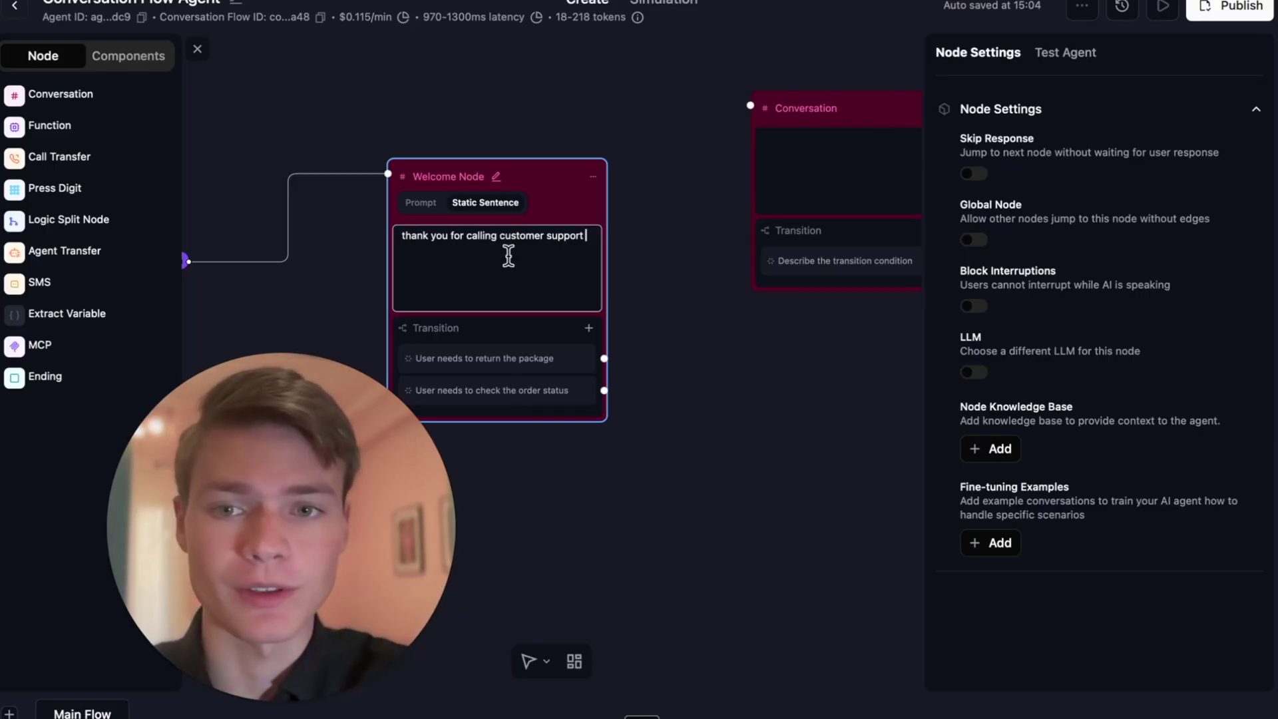
pyautogui.click(421, 204)
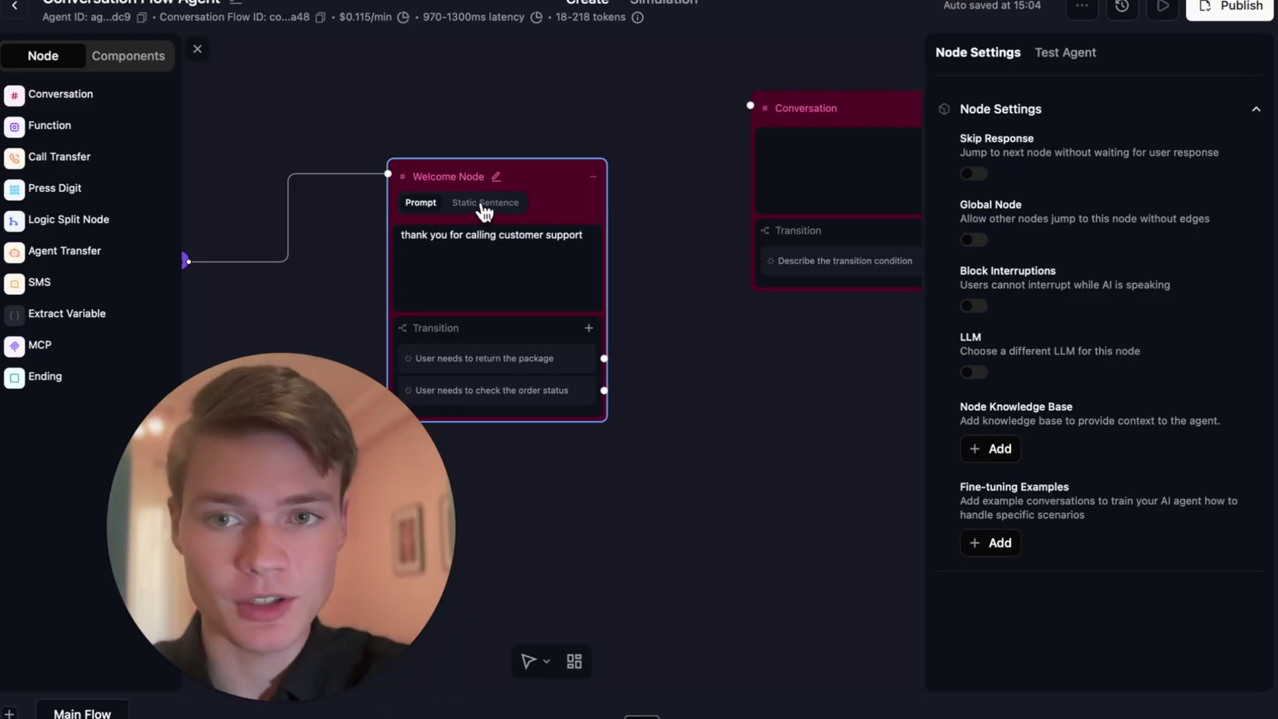
pyautogui.click(441, 204)
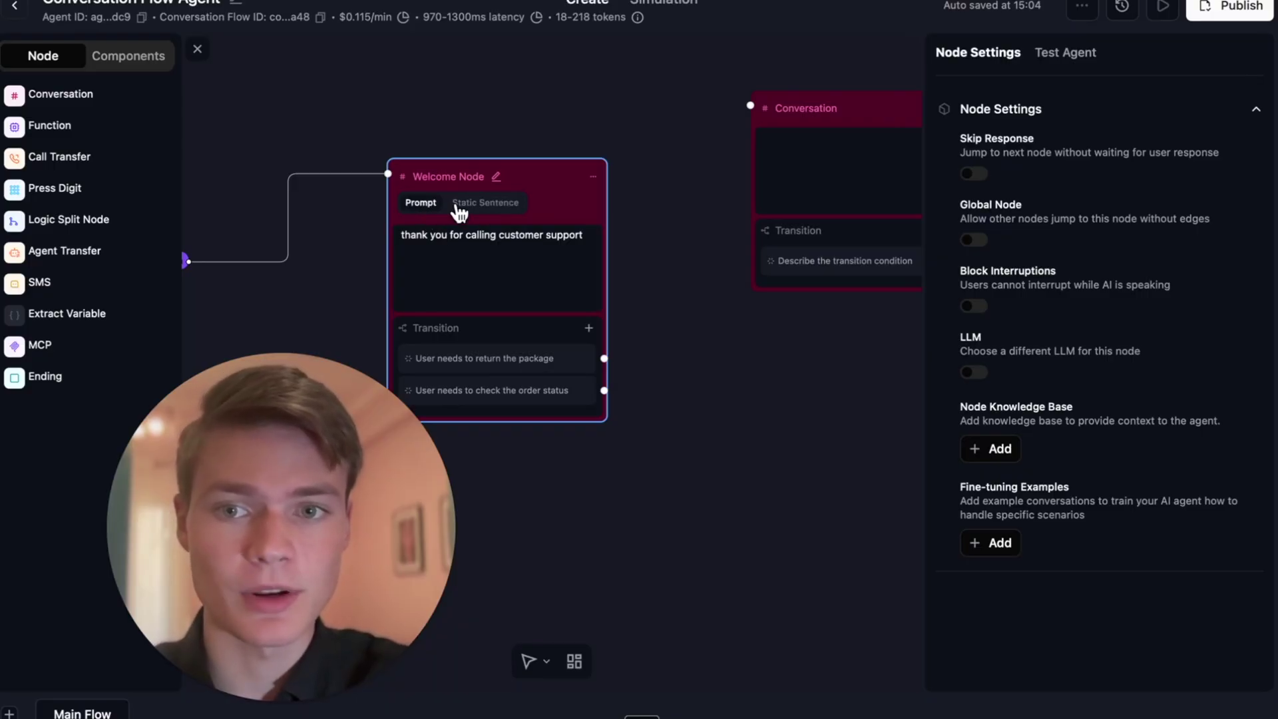
pyautogui.moveTo(288, 480); pyautogui.dragTo(814, 485)
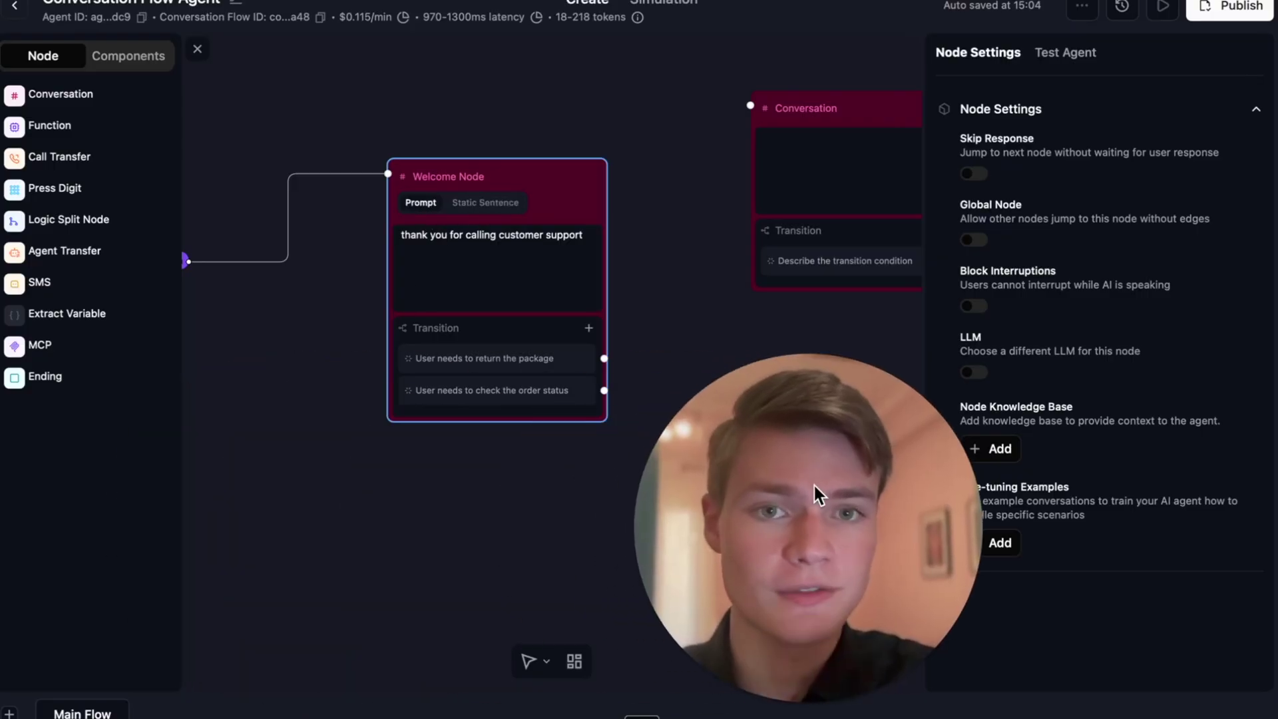
# Write the prompt 'ask for the callers email and phone.', then clear it entirely
pyautogui.doubleClick(581, 236)
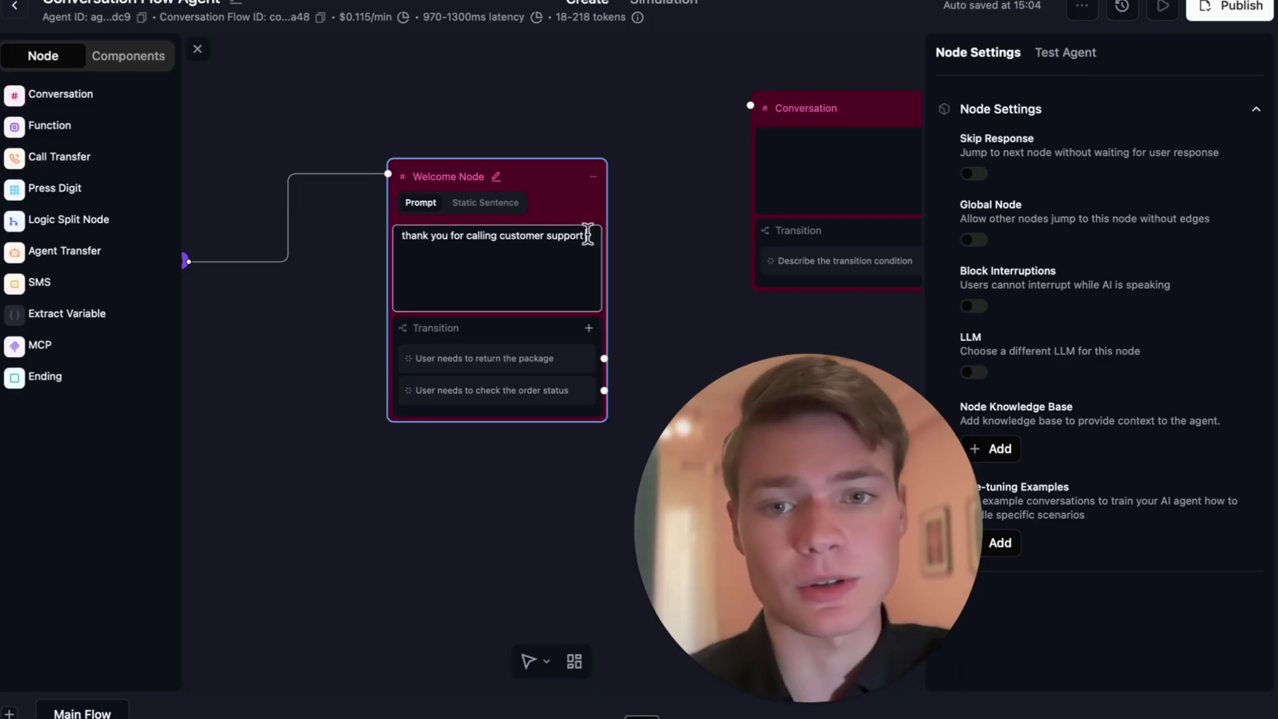
pyautogui.hotkey('ctrl', 'a')
pyautogui.write('ask for th')
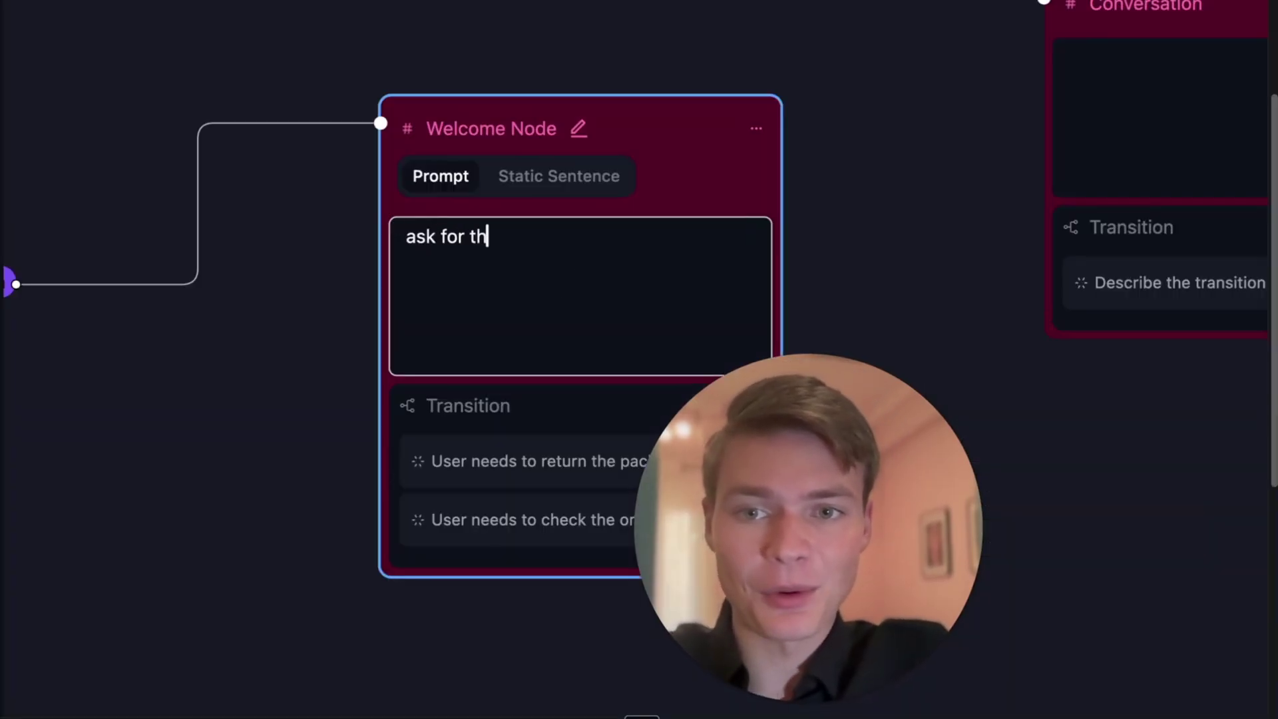
pyautogui.write('e callers email and ')
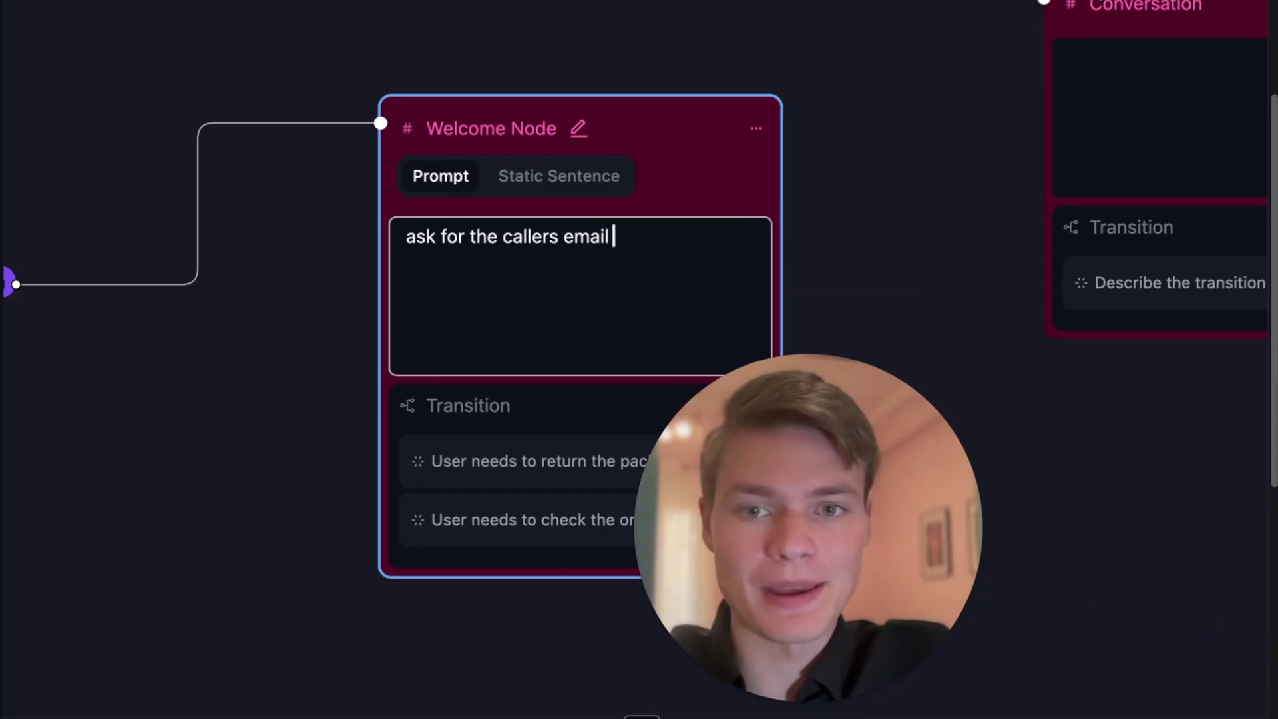
pyautogui.write('phone.')
pyautogui.click(320, 233)
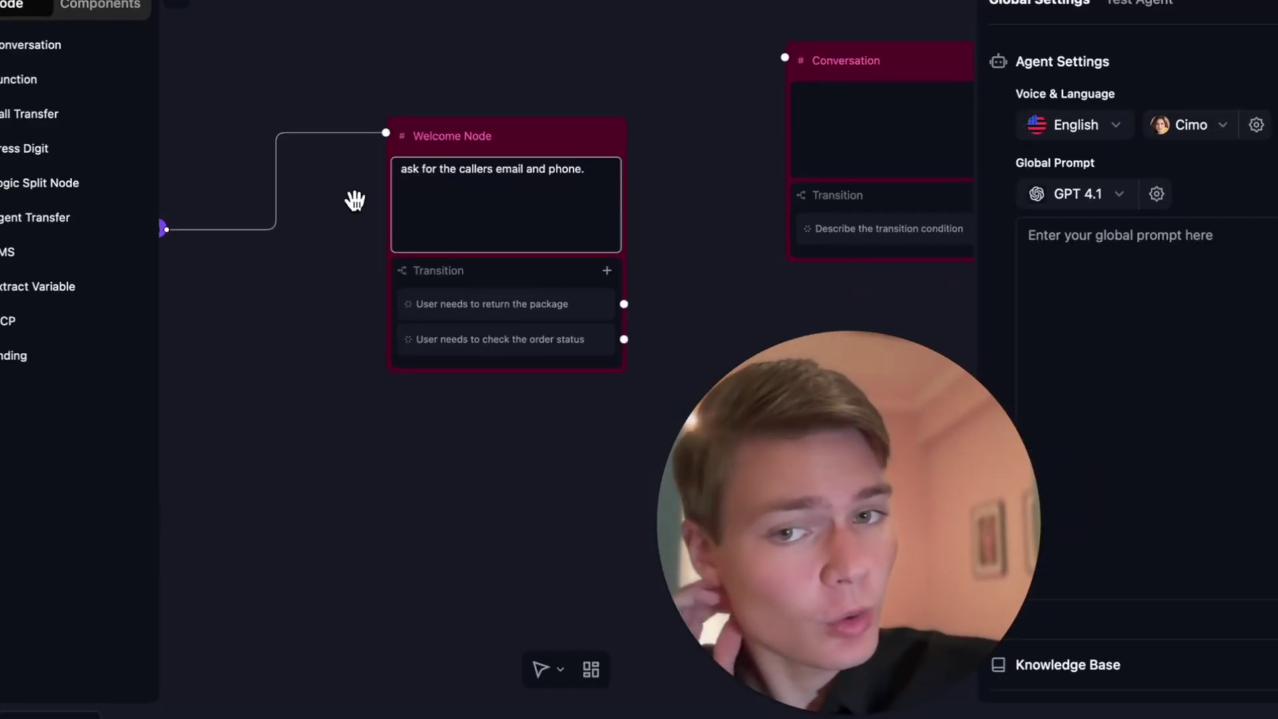
pyautogui.hotkey('ctrl', 'a')
pyautogui.press('BackSpace')
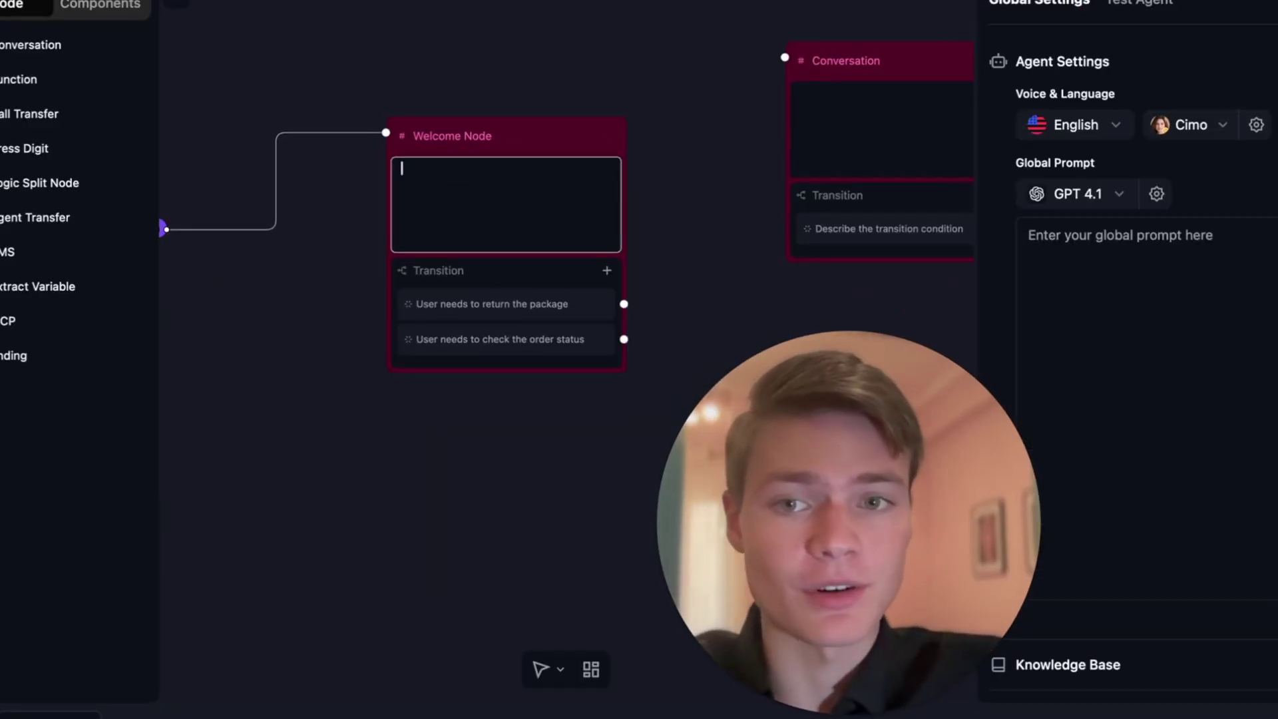
# Switch the Welcome Node back to a static sentence reading 'thank you for calling'
pyautogui.click(556, 215)
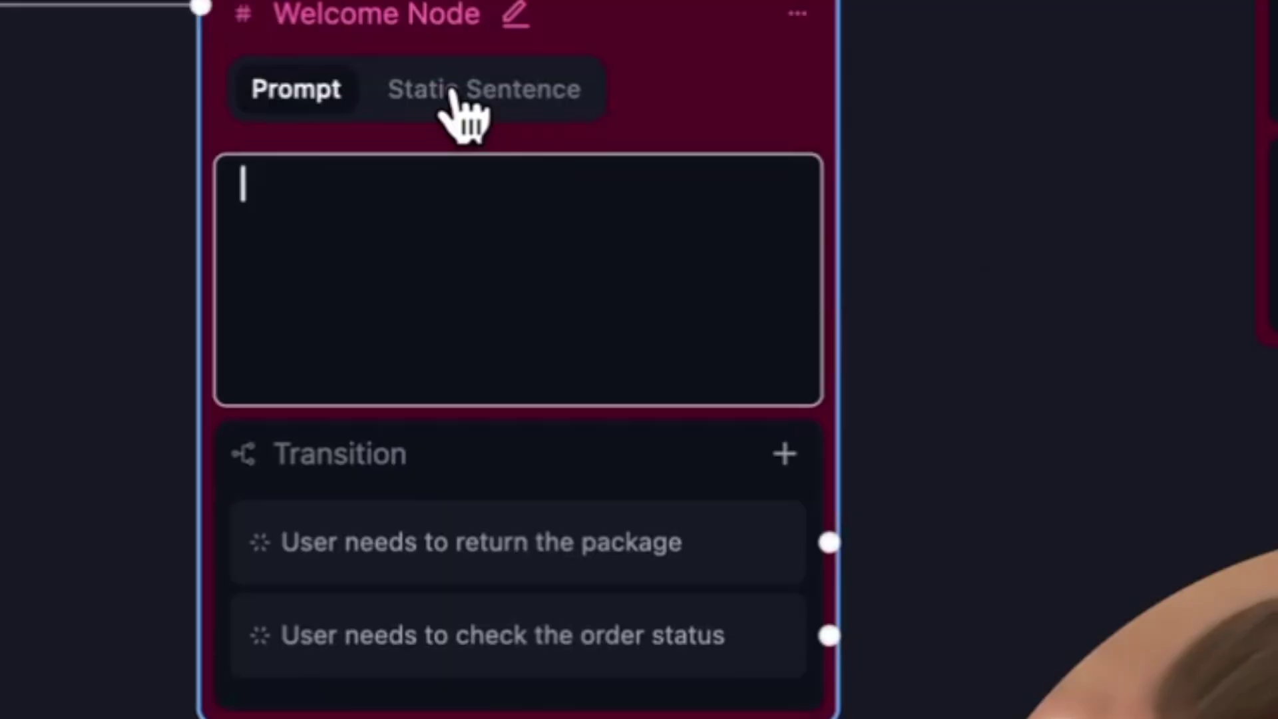
pyautogui.click(482, 167)
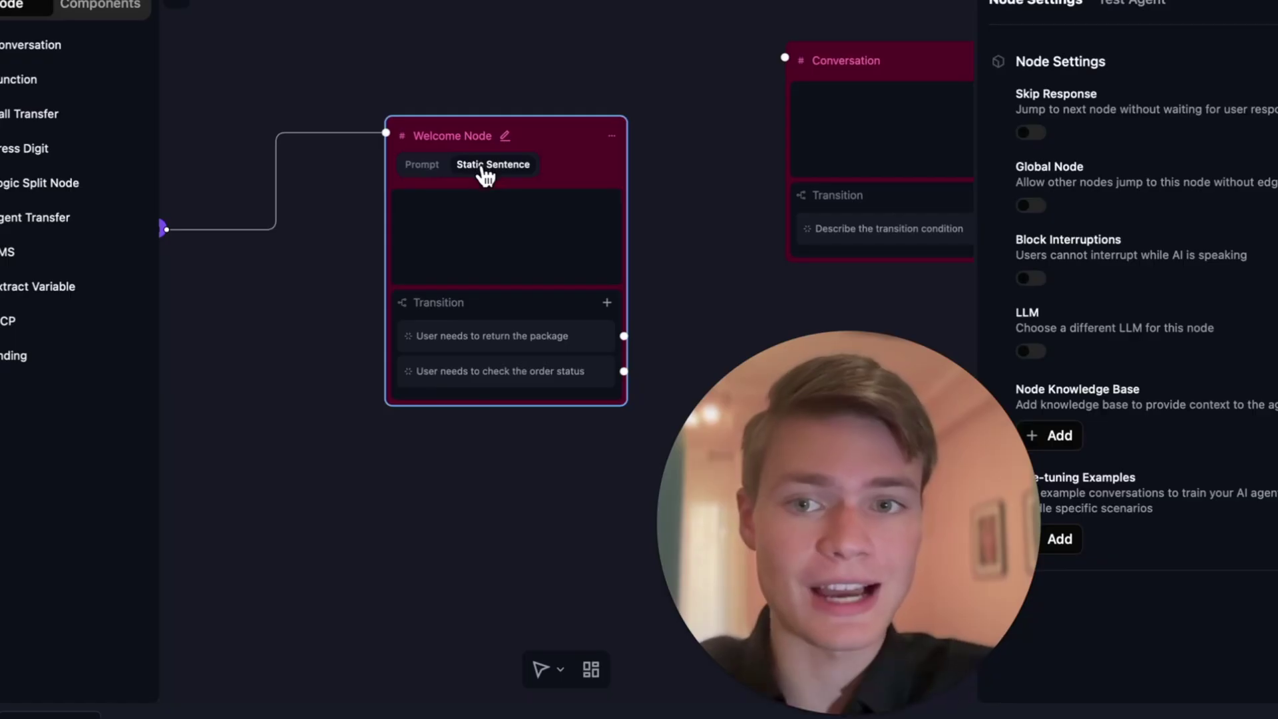
pyautogui.click(430, 241)
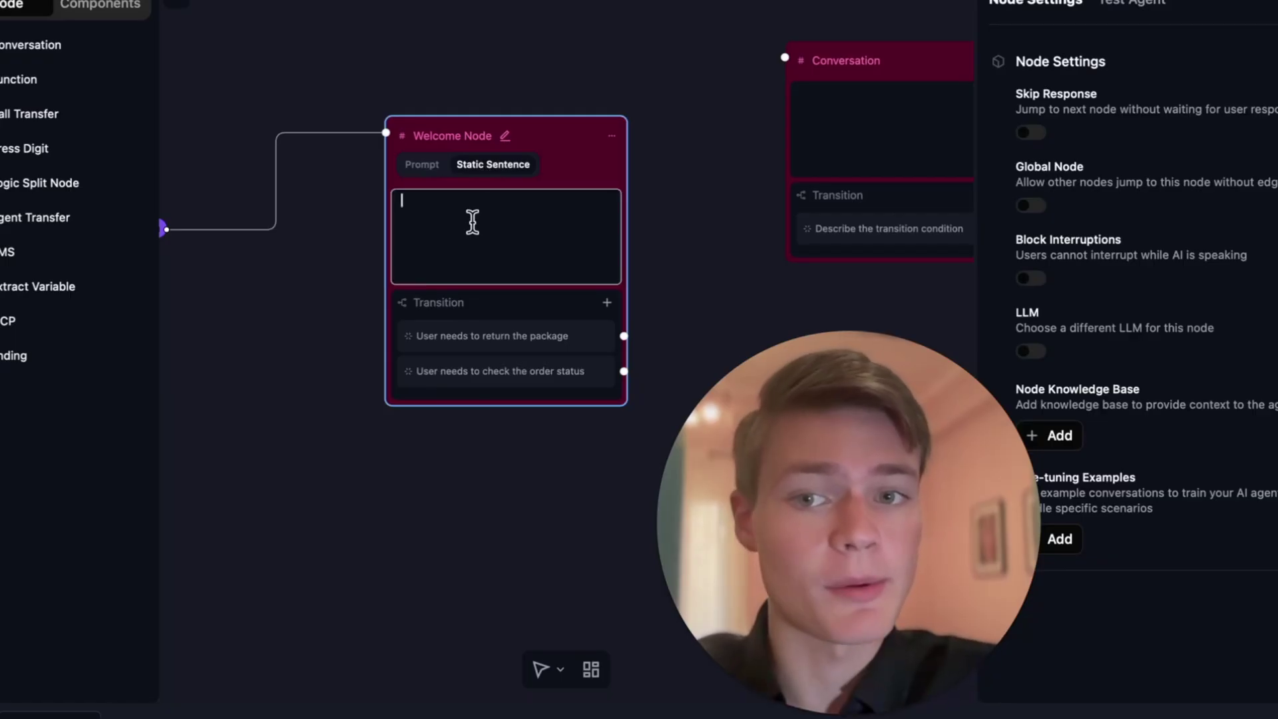
pyautogui.write('tha')
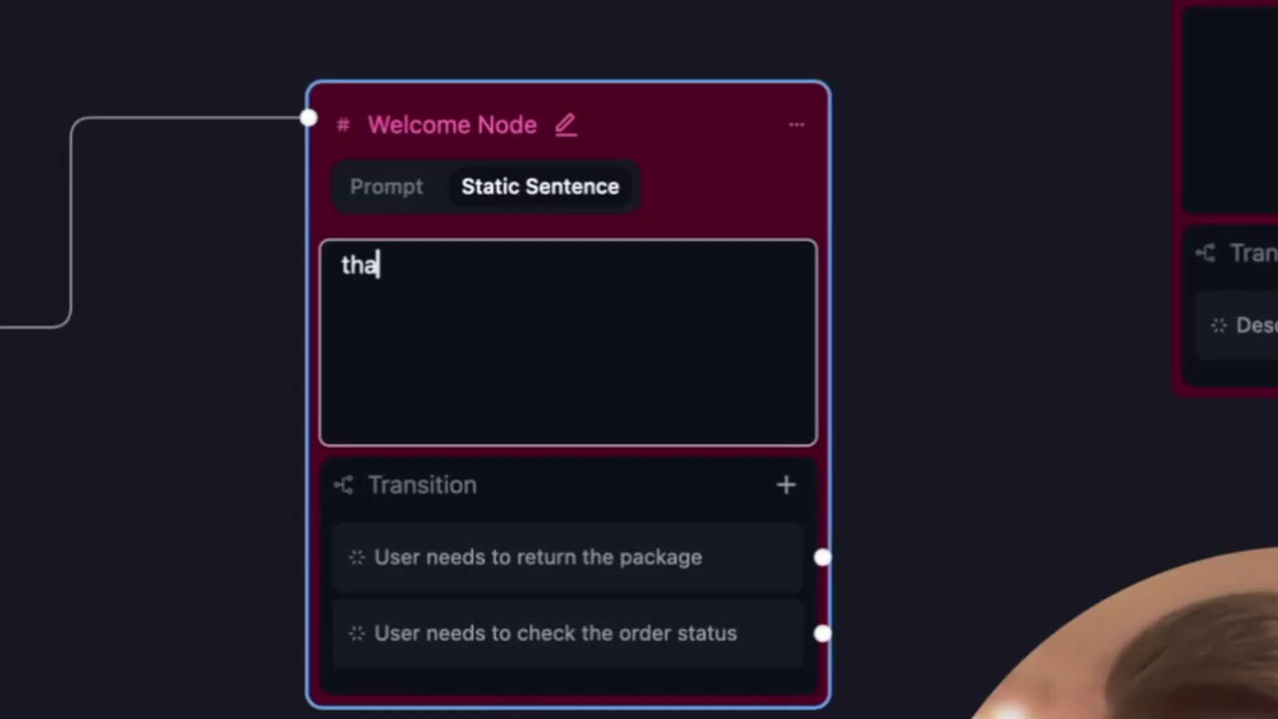
pyautogui.write('nk you for calling on a recorded line...')
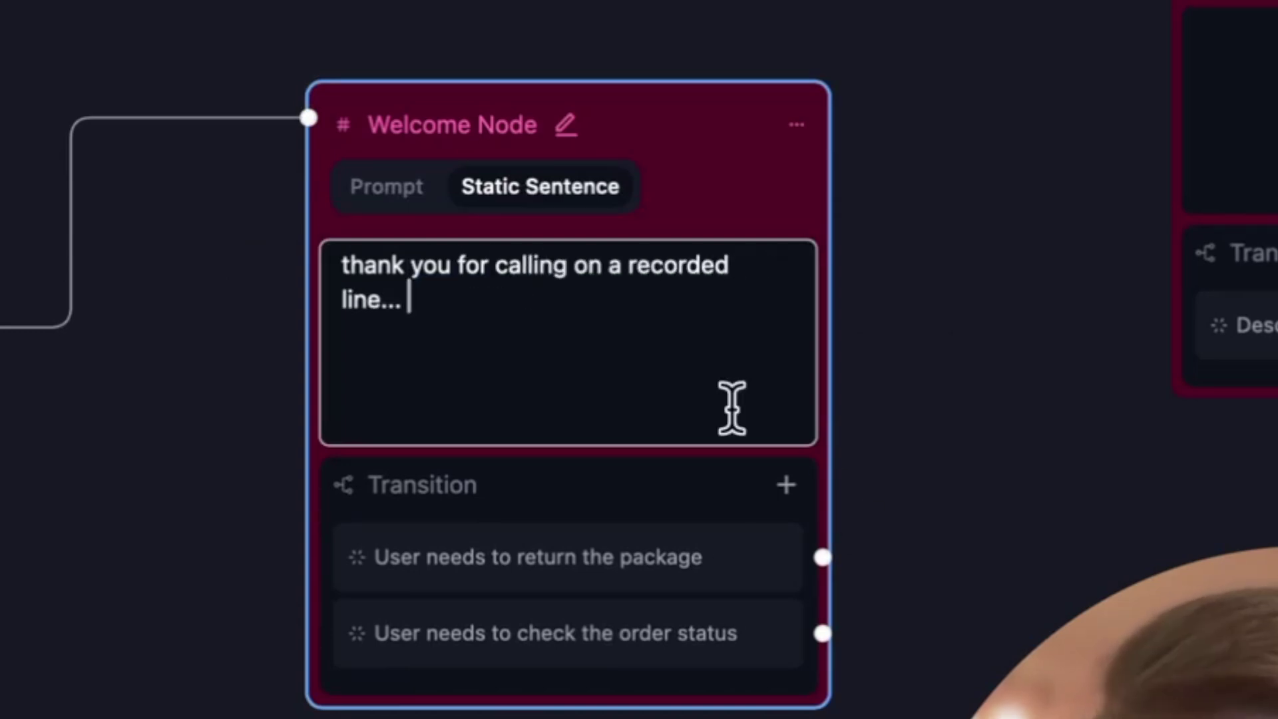
pyautogui.tripleClick(488, 301)
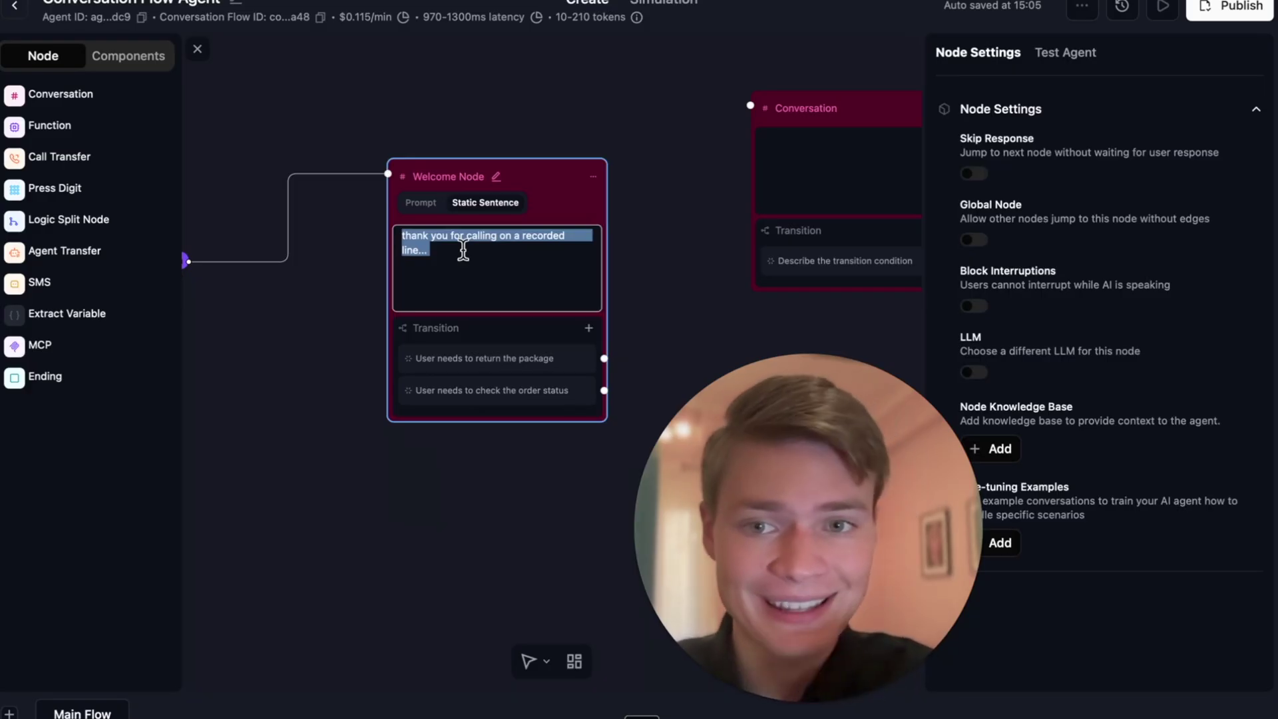
# Turn on Block Interruptions for the Welcome Node greeting
pyautogui.moveTo(907, 471); pyautogui.dragTo(823, 475)
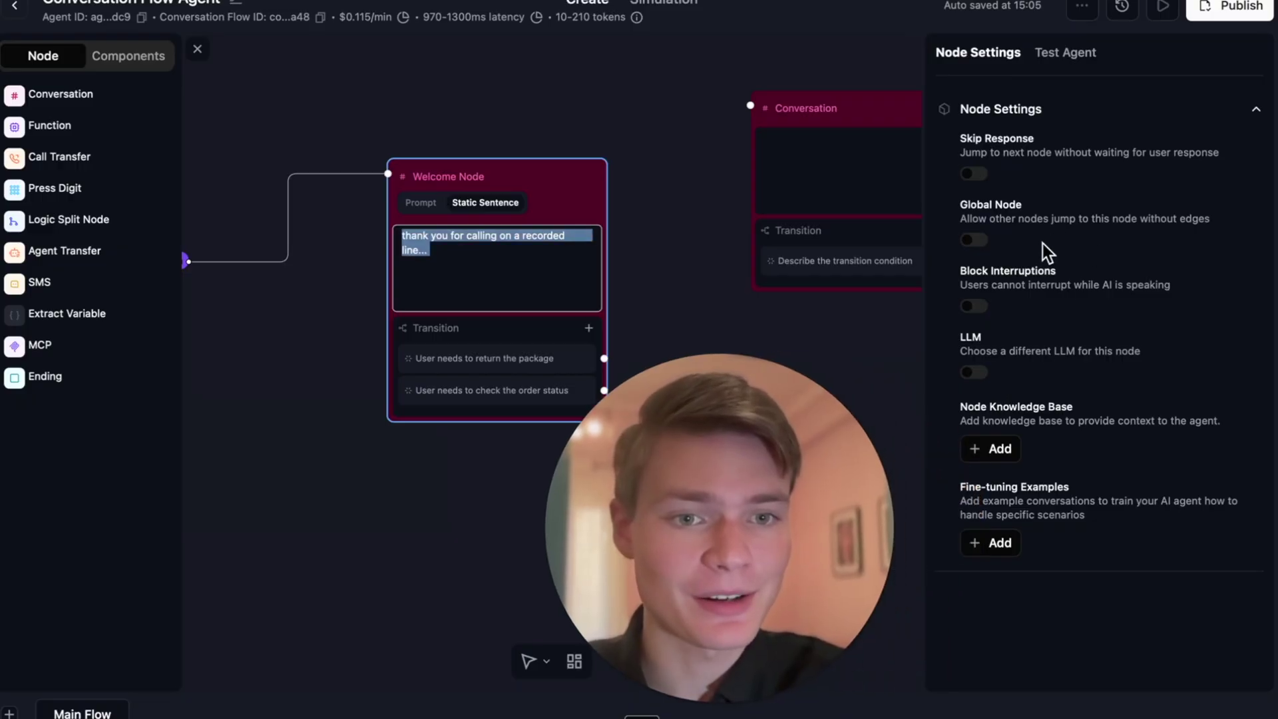
pyautogui.click(975, 307)
pyautogui.click(481, 276)
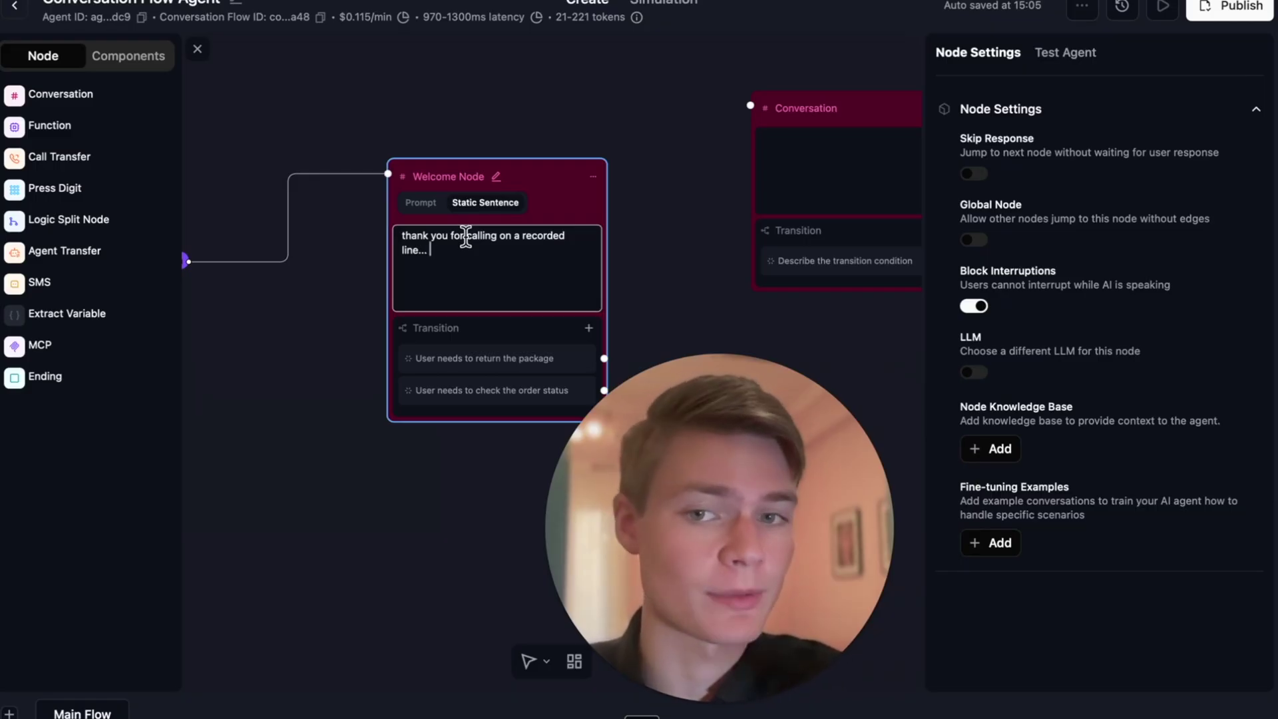
# Allow interruptions again and link the return-package transition to the Conversation node
pyautogui.tripleClick(393, 228)
pyautogui.click(1035, 298)
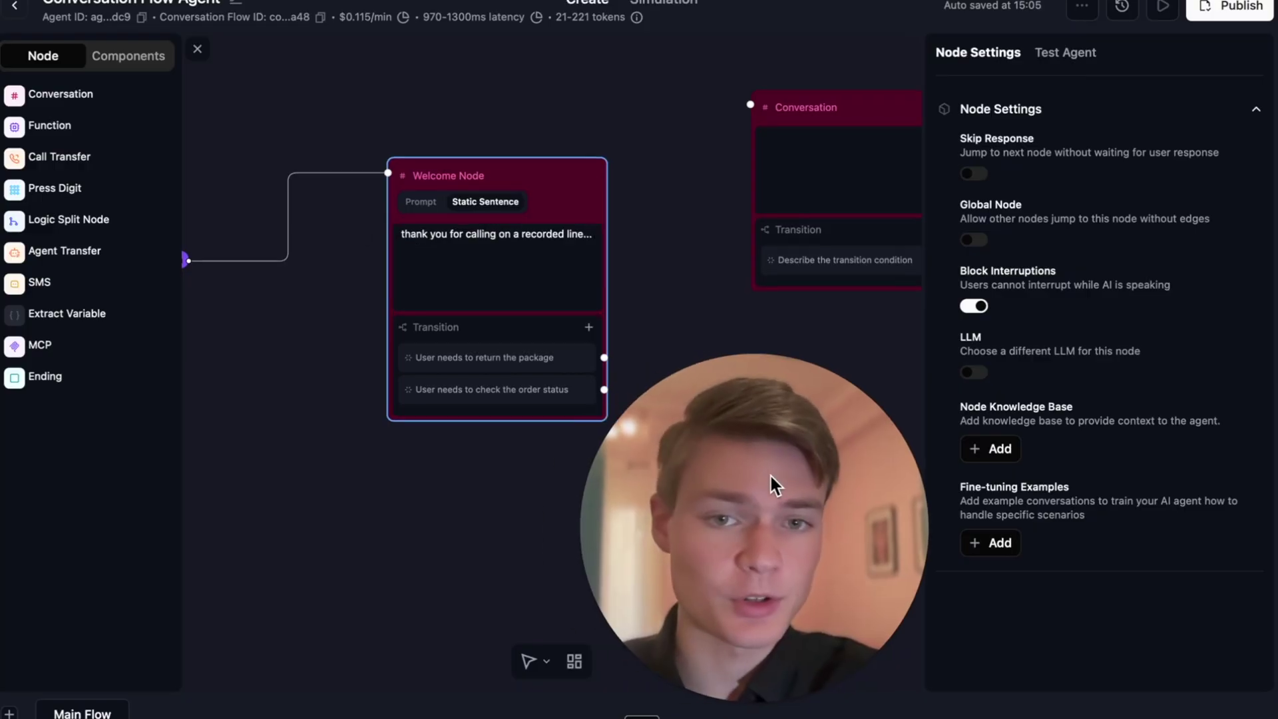
pyautogui.click(974, 306)
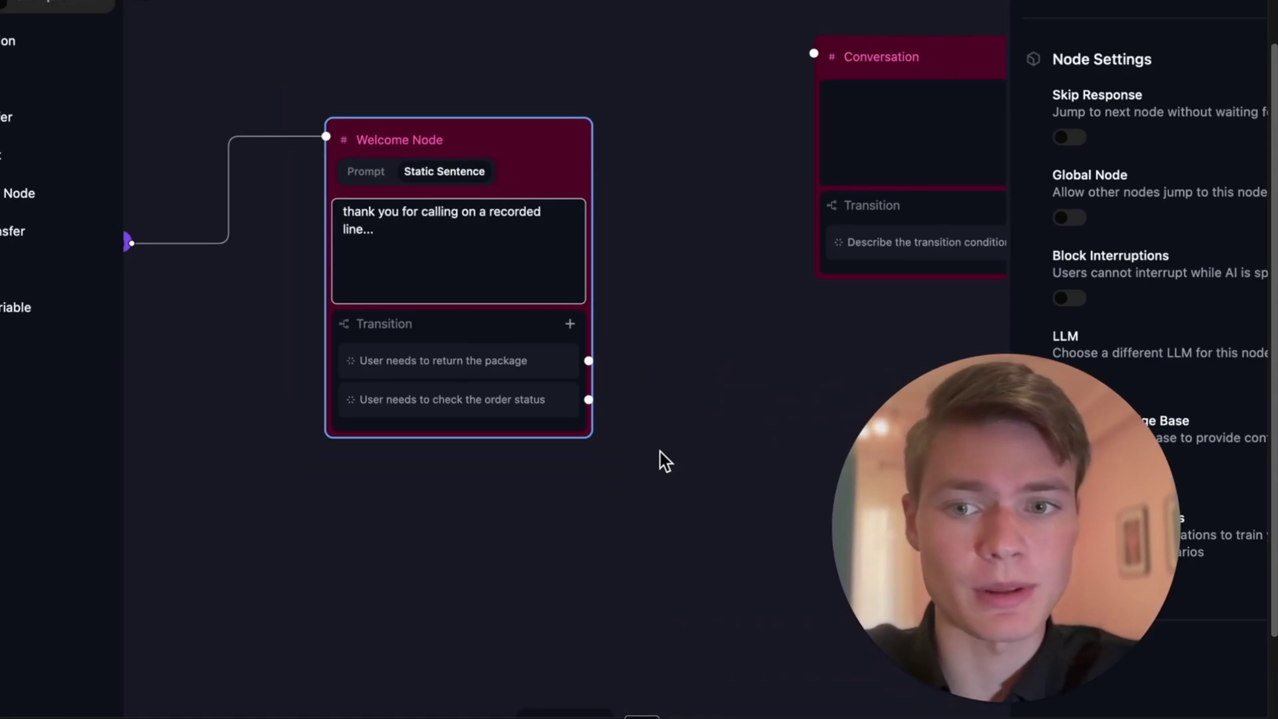
pyautogui.moveTo(546, 484); pyautogui.dragTo(366, 493)
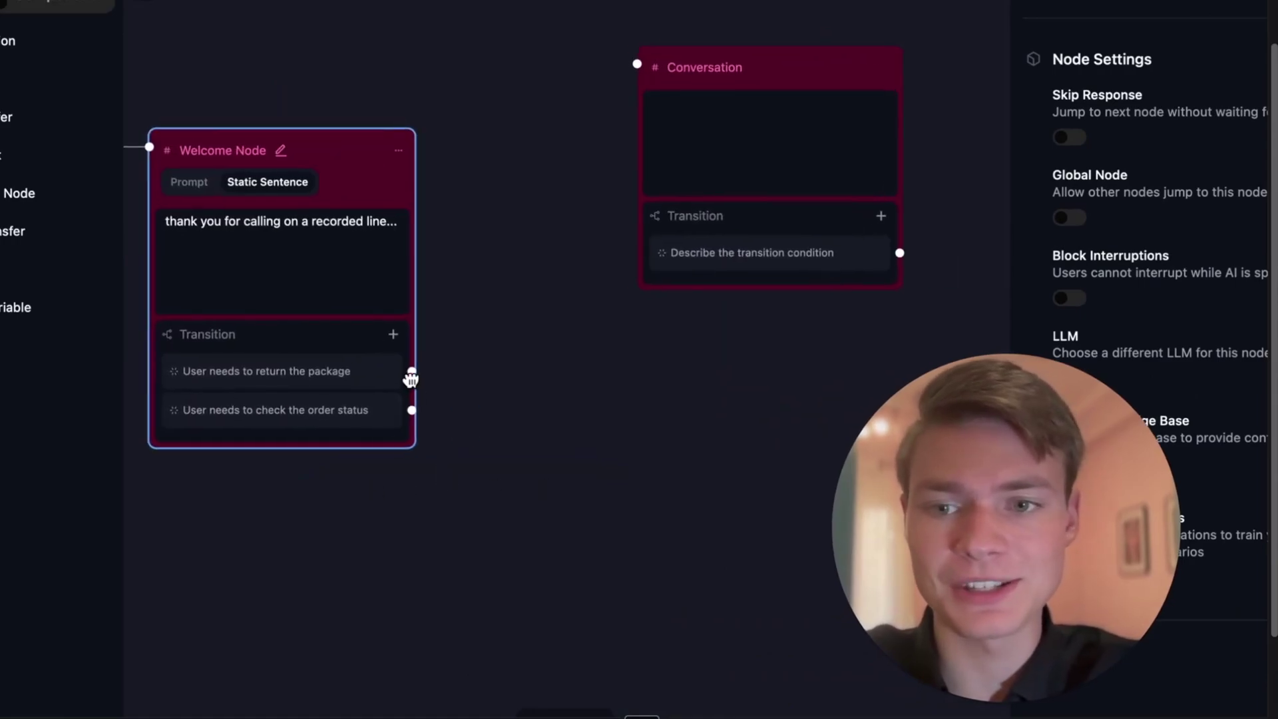
pyautogui.moveTo(580, 119); pyautogui.dragTo(637, 64)
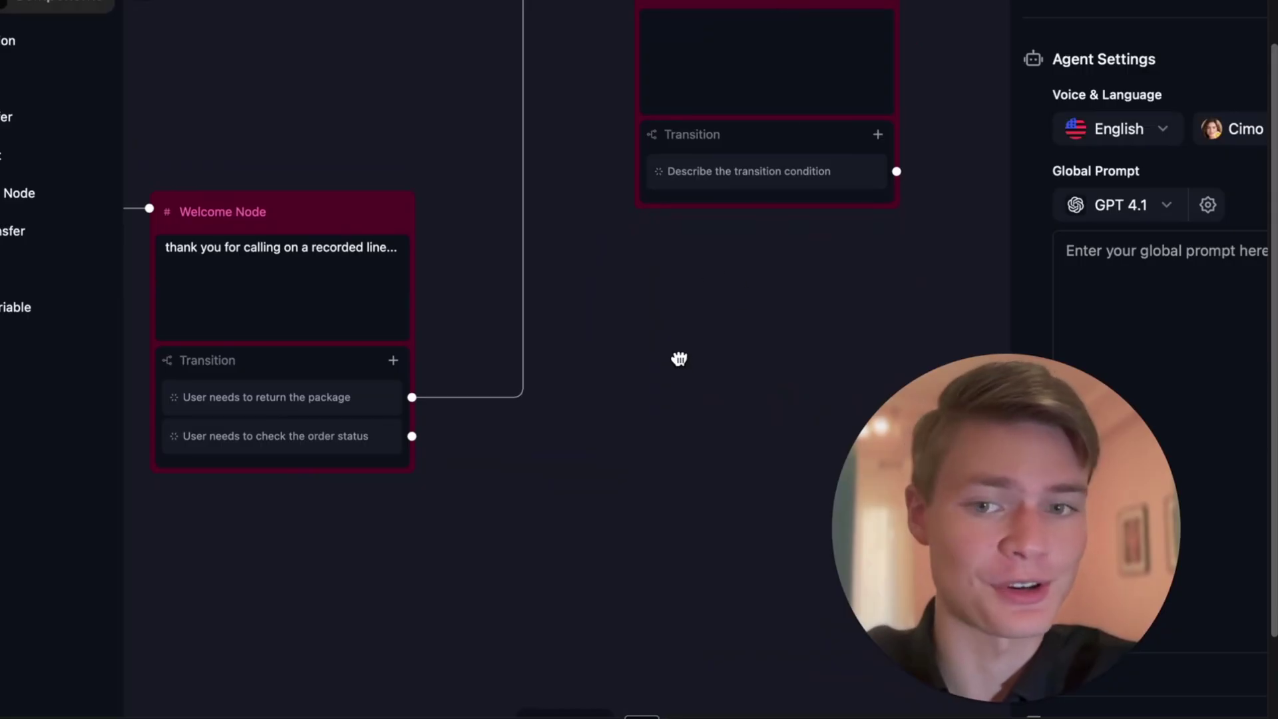
# Add a second Conversation node below and connect the order-status transition to it
pyautogui.moveTo(677, 359); pyautogui.dragTo(663, 294)
pyautogui.scroll(-3, 475, 313)
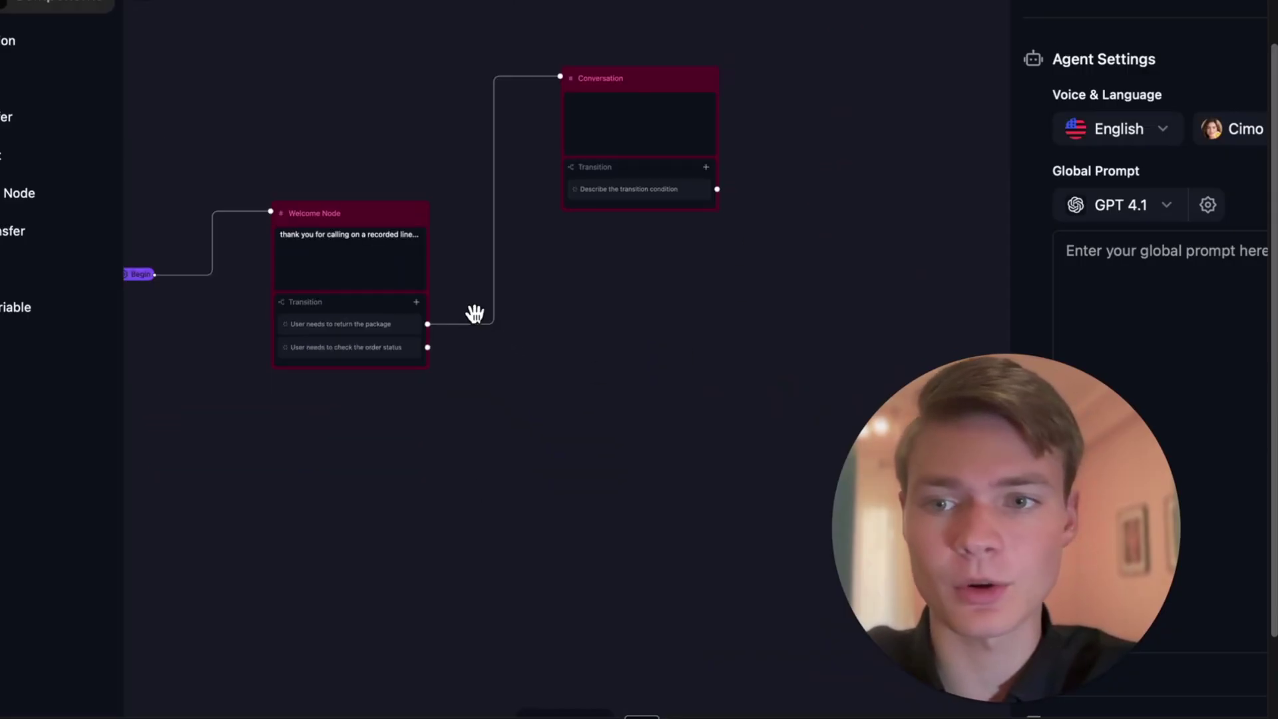
pyautogui.click(29, 136)
pyautogui.moveTo(739, 390); pyautogui.dragTo(659, 391)
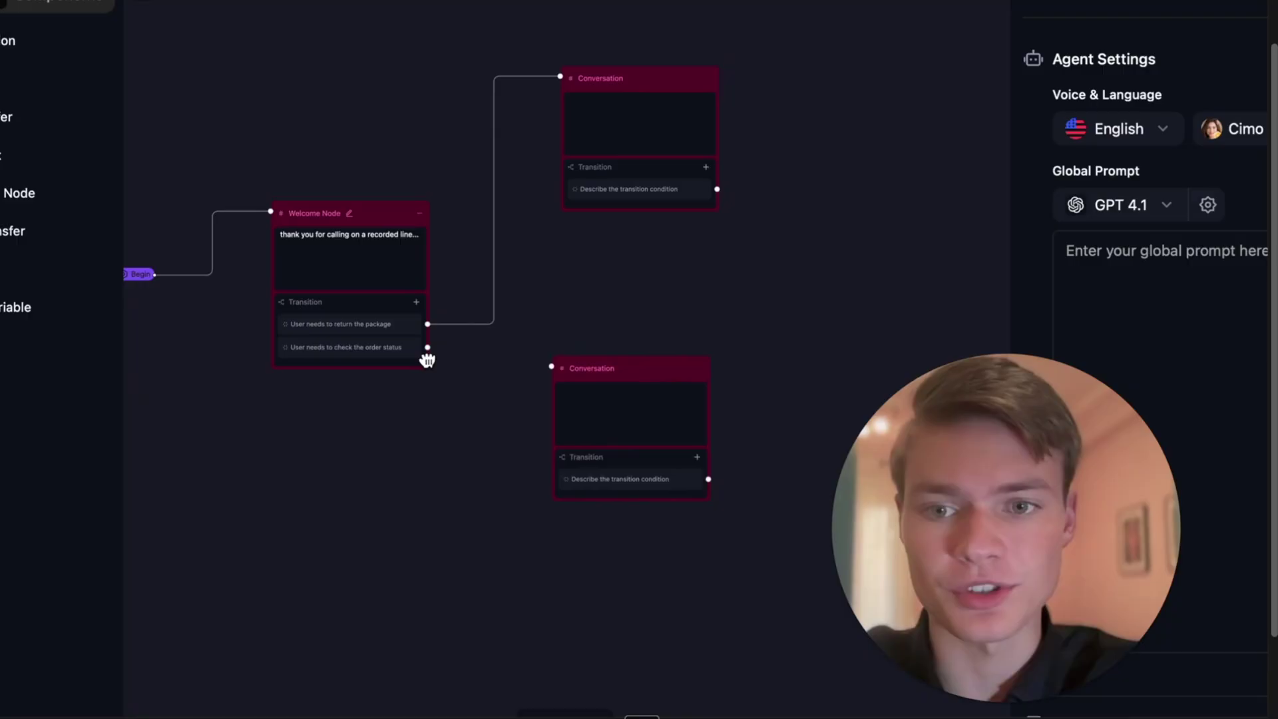
pyautogui.moveTo(544, 363); pyautogui.dragTo(593, 388)
pyautogui.scroll(5, 593, 388)
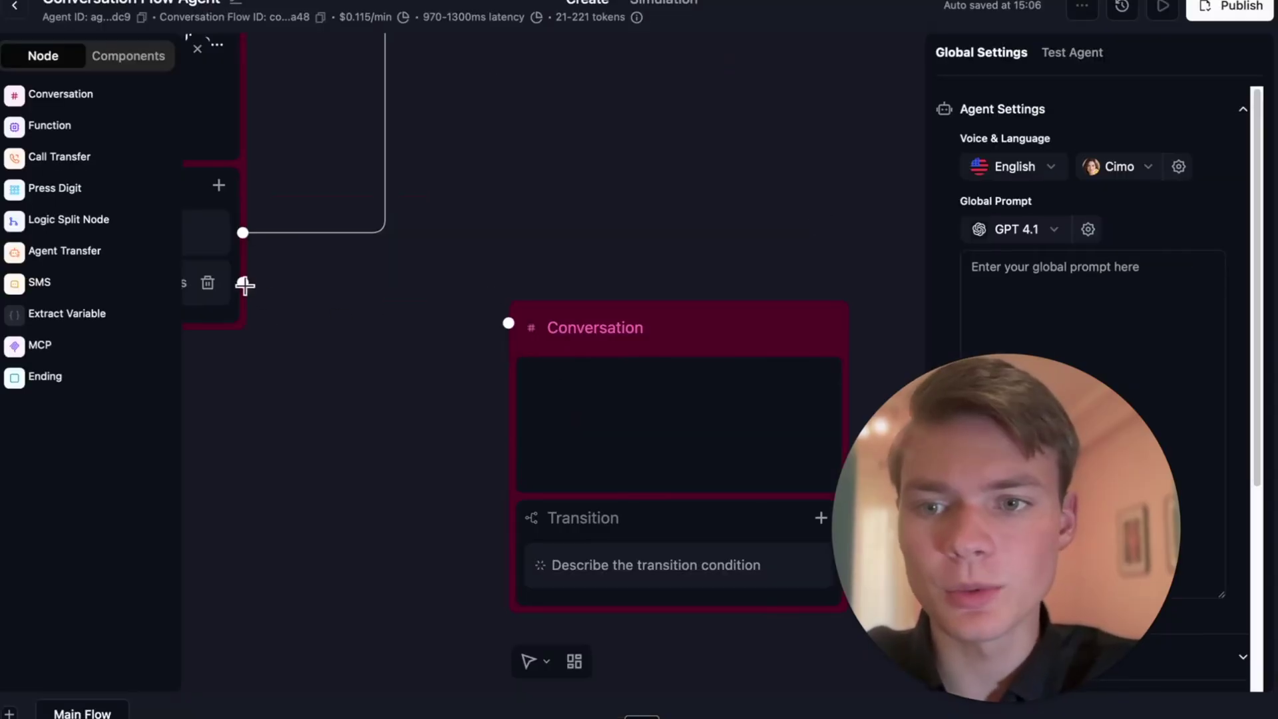
pyautogui.moveTo(245, 285); pyautogui.dragTo(508, 322)
pyautogui.click(622, 371)
pyautogui.scroll(-4, 668, 246)
pyautogui.moveTo(668, 246); pyautogui.dragTo(667, 287)
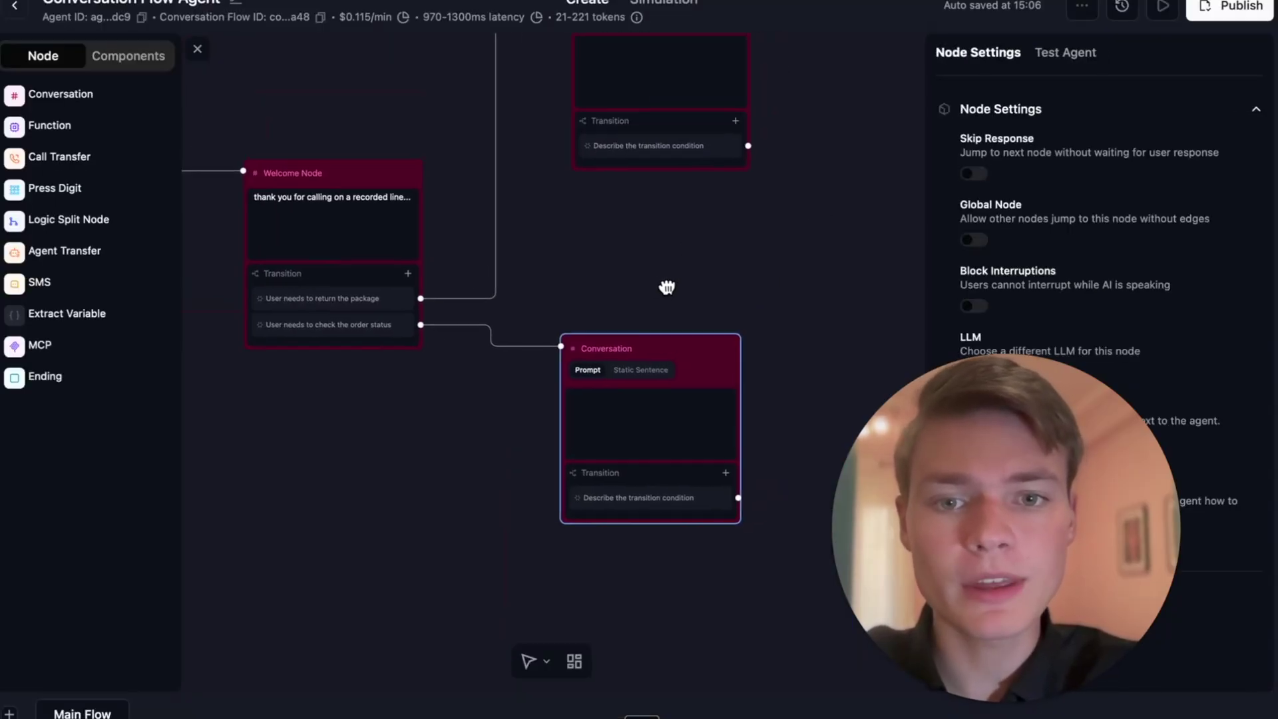
pyautogui.moveTo(683, 349); pyautogui.dragTo(685, 417)
# Give the new node the prompt 'what is your order number?'
pyautogui.click(675, 499)
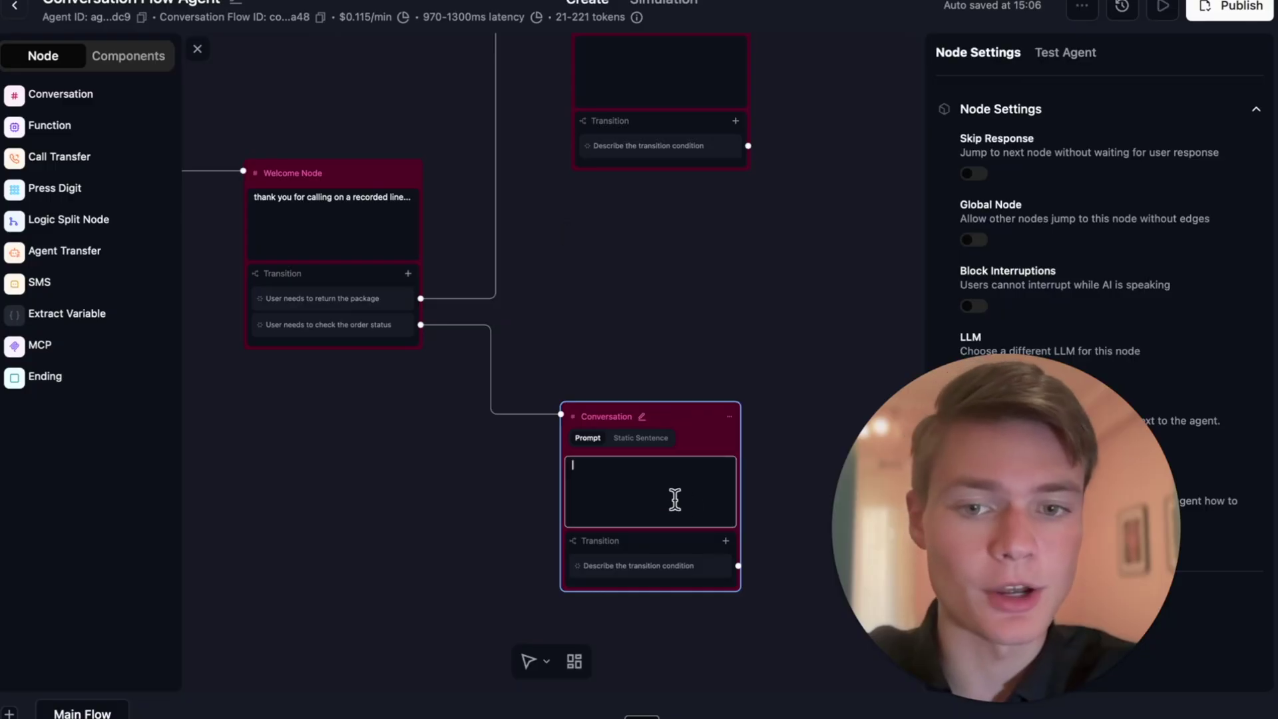
pyautogui.write('what is your')
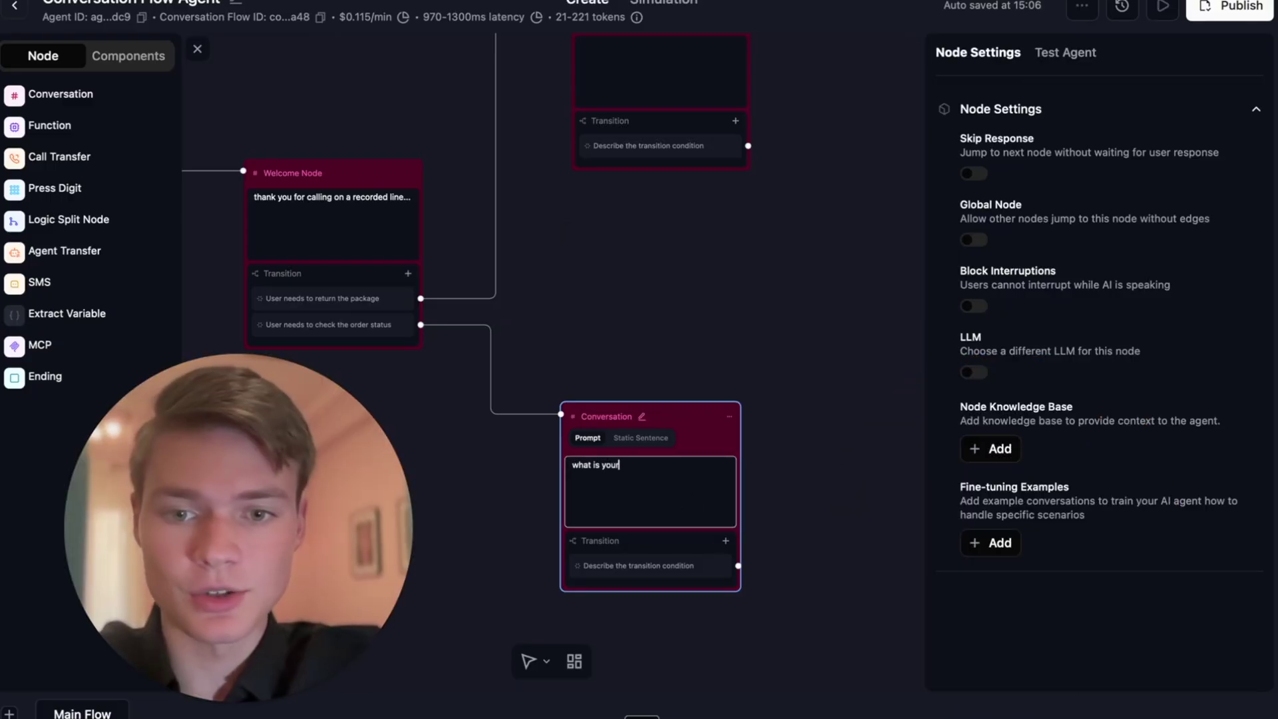
pyautogui.write(' order number?')
pyautogui.moveTo(790, 468); pyautogui.dragTo(747, 388)
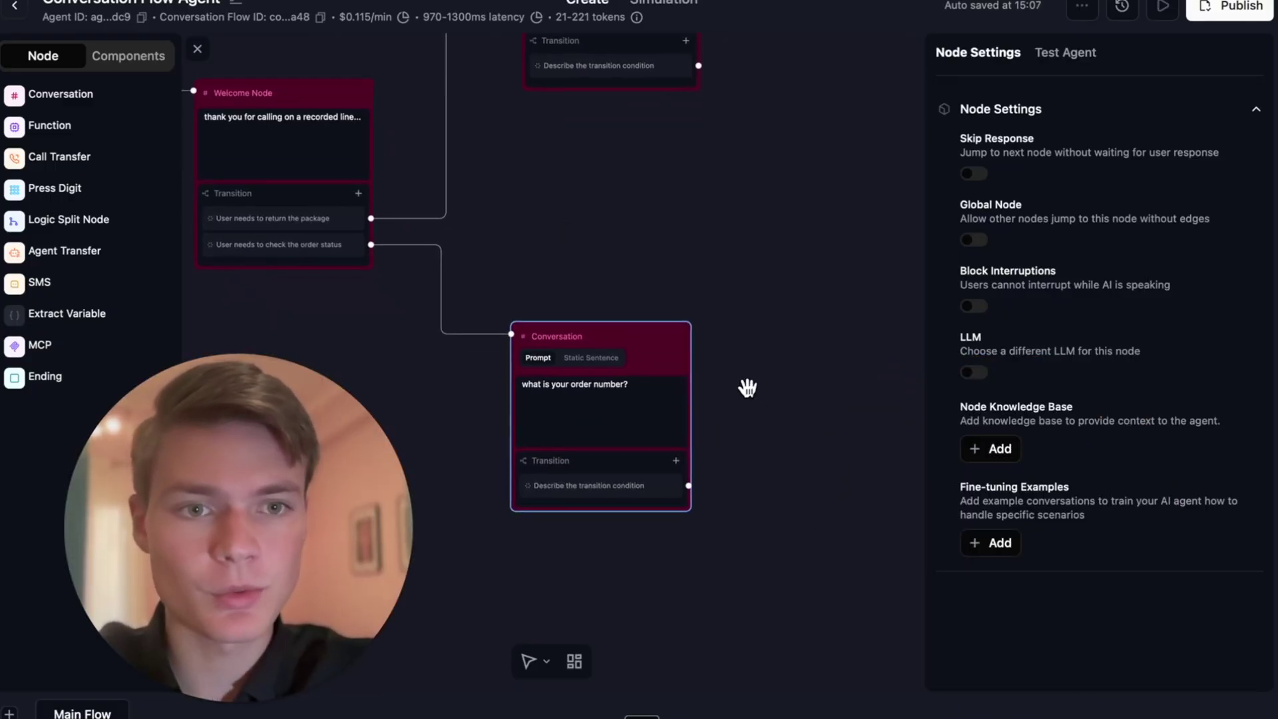
pyautogui.moveTo(636, 358); pyautogui.dragTo(689, 404)
pyautogui.hscroll(5, 733, 411)
pyautogui.scroll(-1, 733, 412)
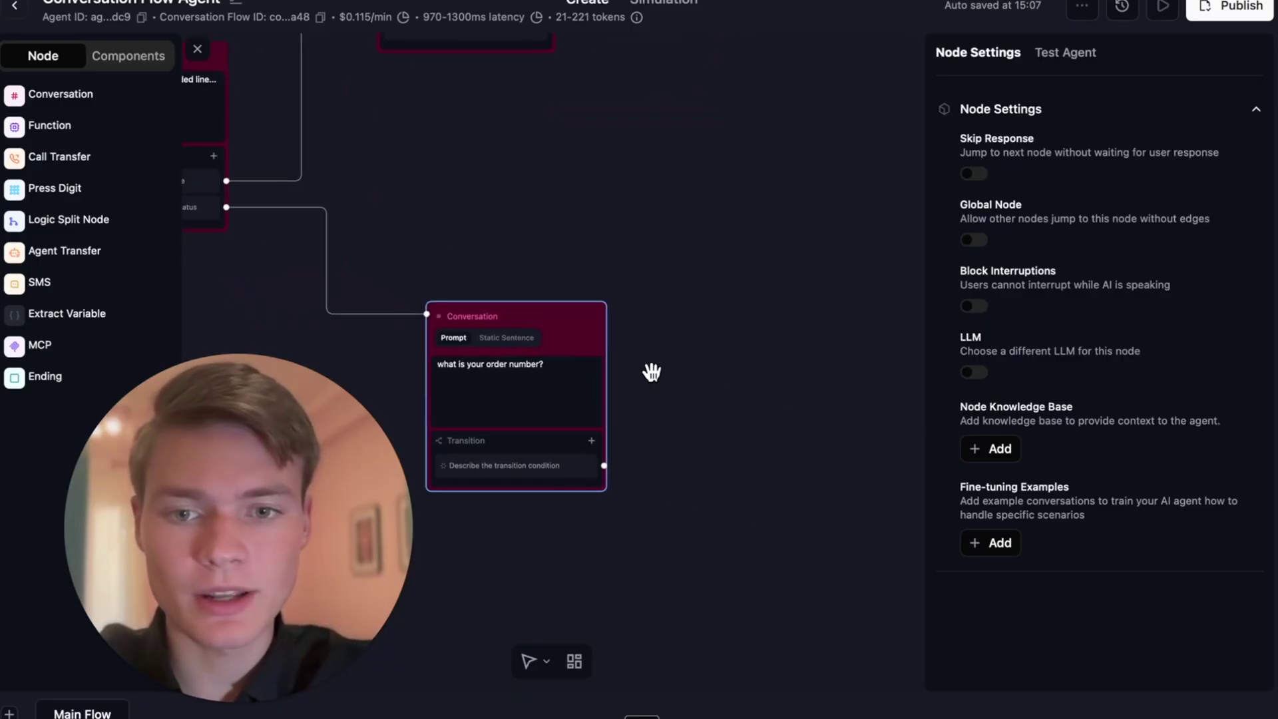
# Set the order-number-provided transition and connect it to a new Conversation node
pyautogui.click(547, 472)
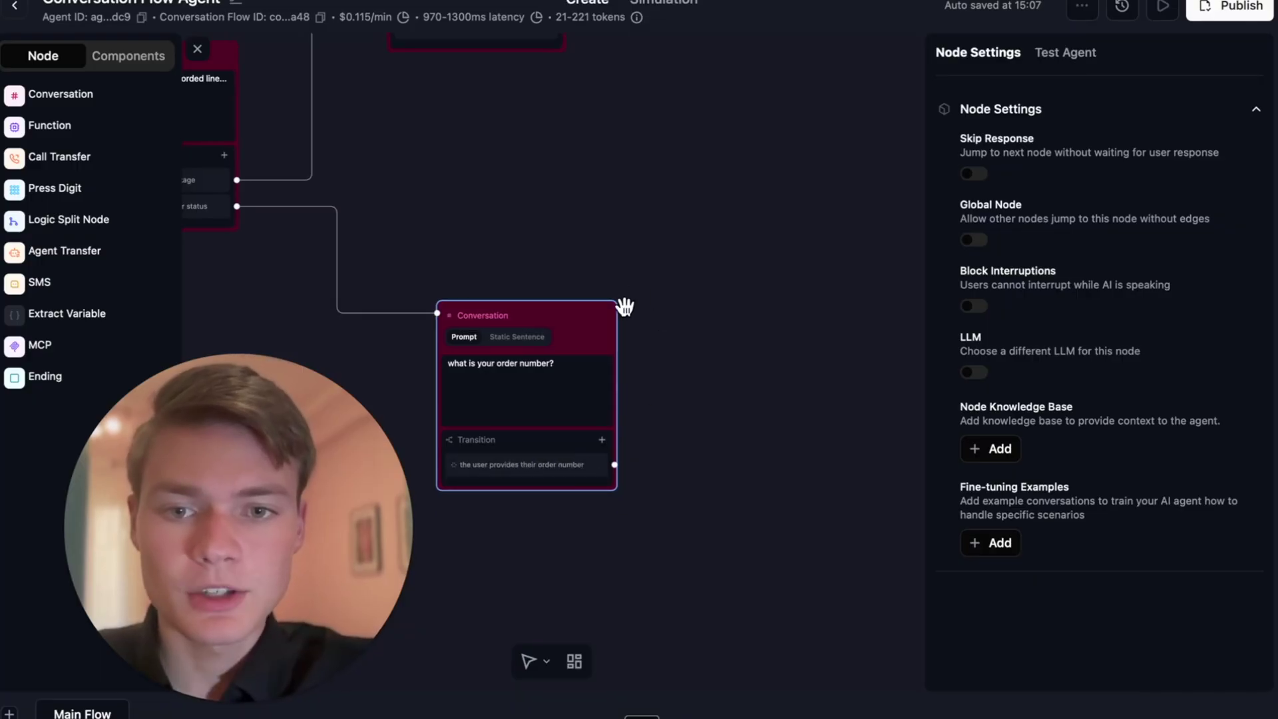
pyautogui.click(57, 94)
pyautogui.moveTo(722, 368); pyautogui.dragTo(879, 337)
pyautogui.hscroll(3, 736, 277)
pyautogui.scroll(-2, 736, 277)
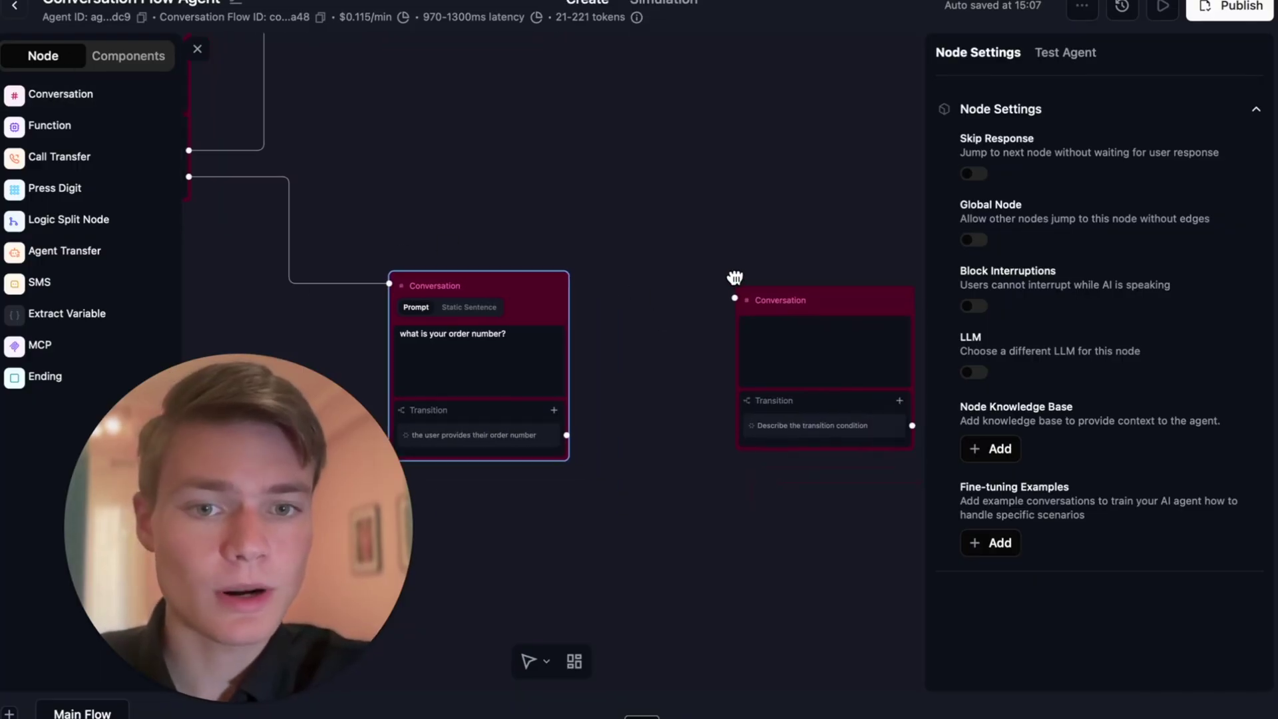
pyautogui.moveTo(559, 427); pyautogui.dragTo(725, 290)
pyautogui.hscroll(-5, 709, 205)
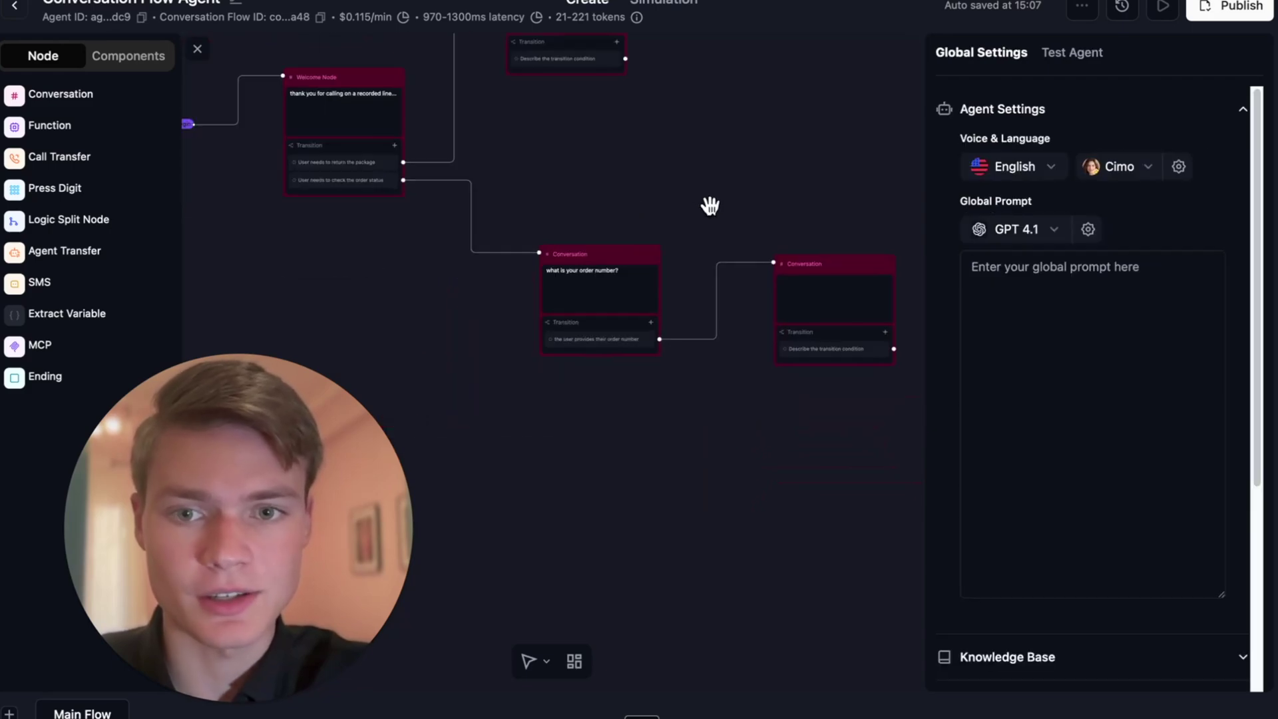
pyautogui.scroll(2, 699, 233)
# Start a manual test chat with the agent
pyautogui.click(1084, 62)
pyautogui.click(1152, 102)
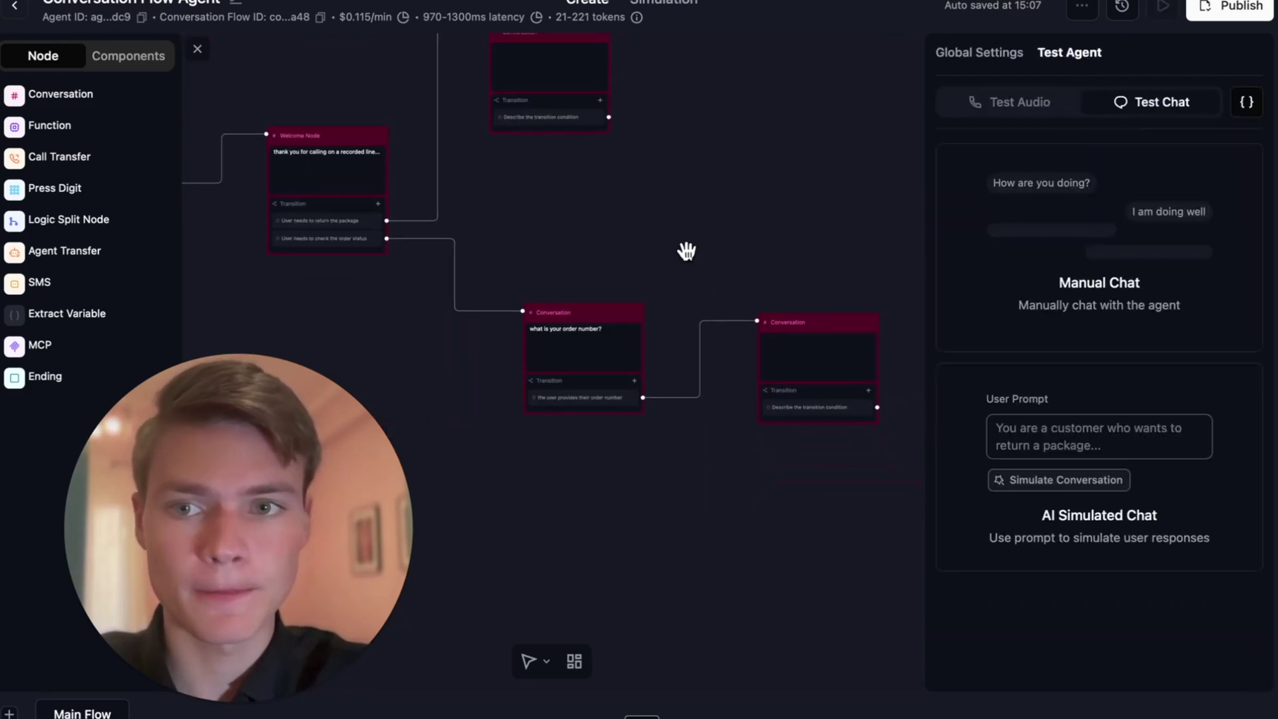
pyautogui.hscroll(-4, 744, 251)
pyautogui.moveTo(744, 251); pyautogui.dragTo(605, 275)
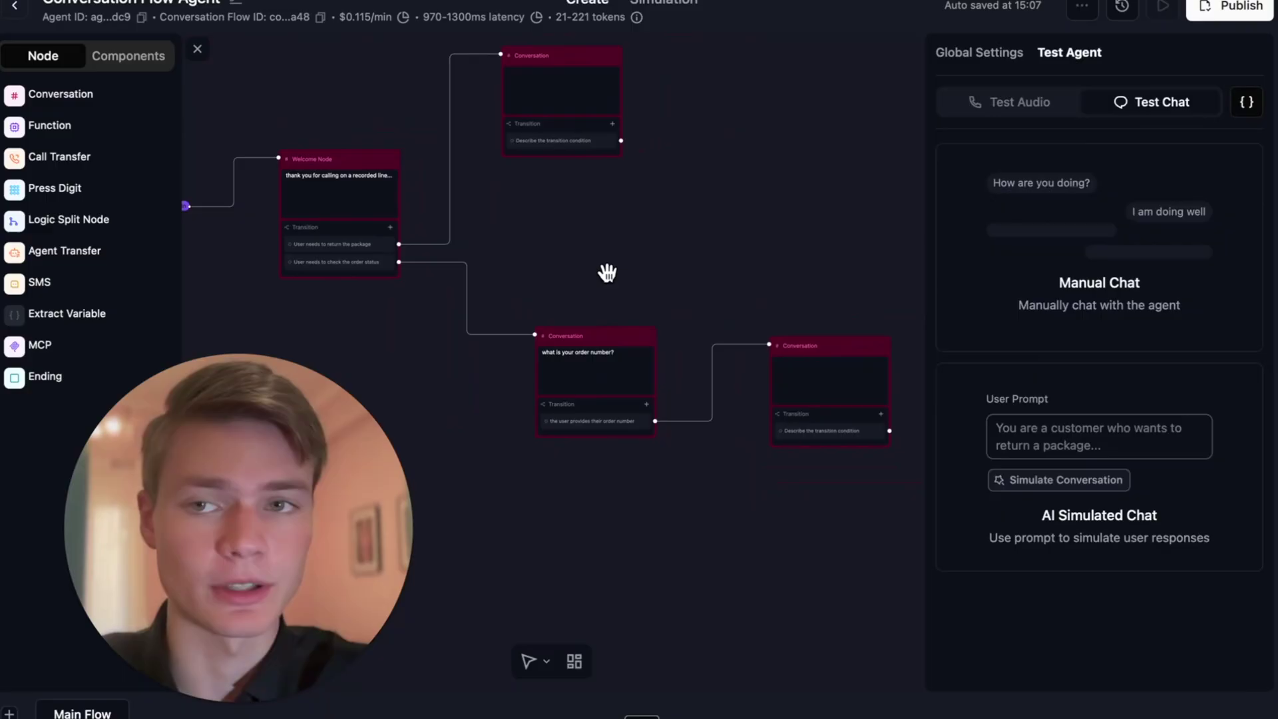
pyautogui.click(1028, 287)
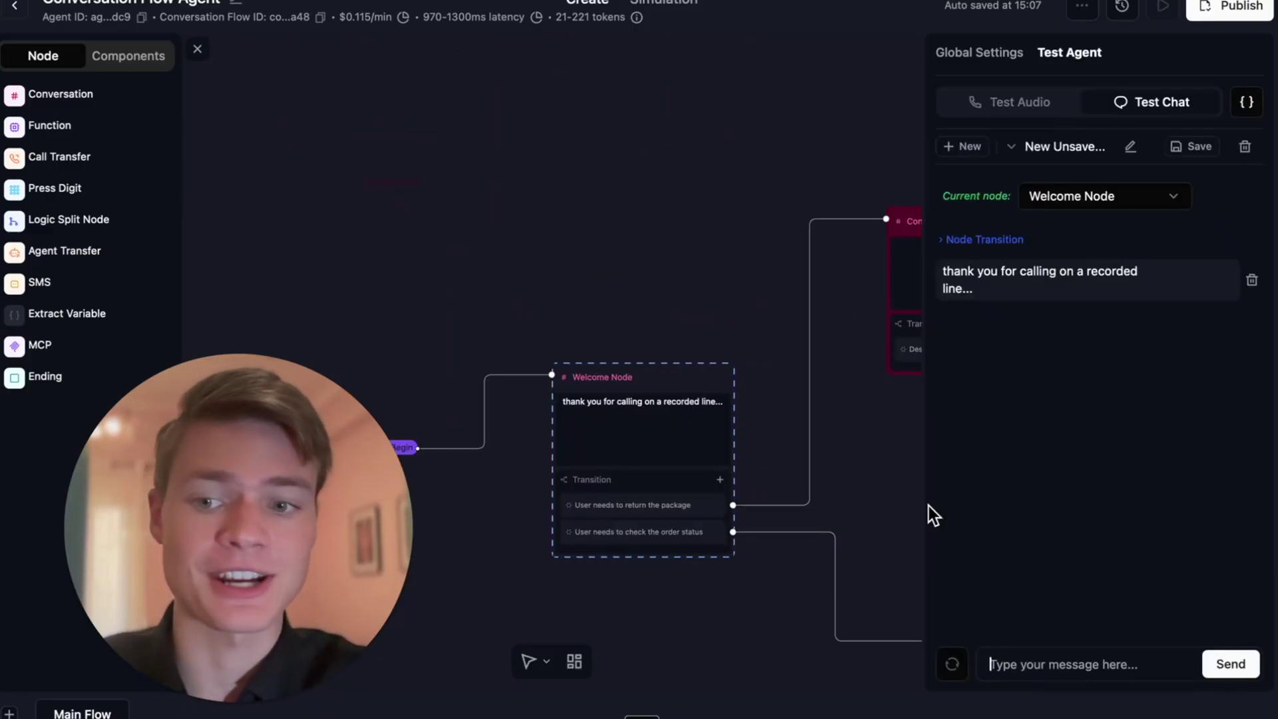
# Send 'hi', 'check the order status', 'I don't have it' and 'email' to the agent
pyautogui.write('hi')
pyautogui.press('Return')
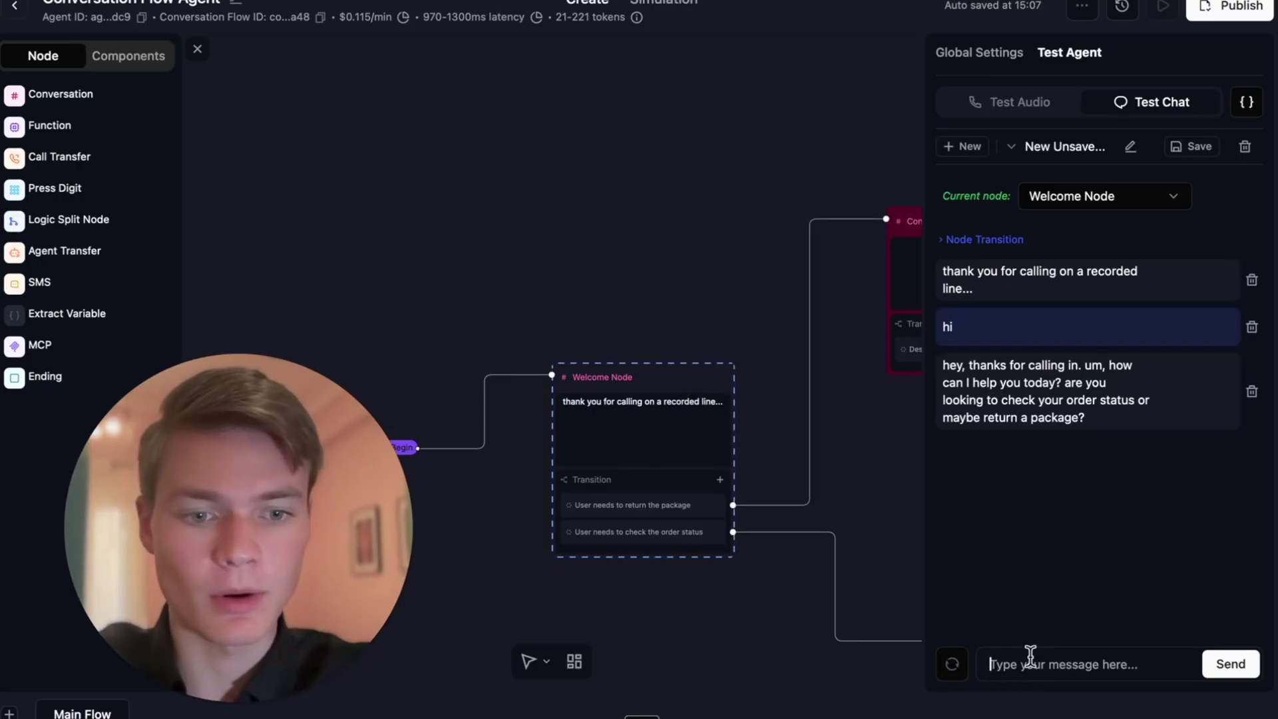
pyautogui.write('check the order statu')
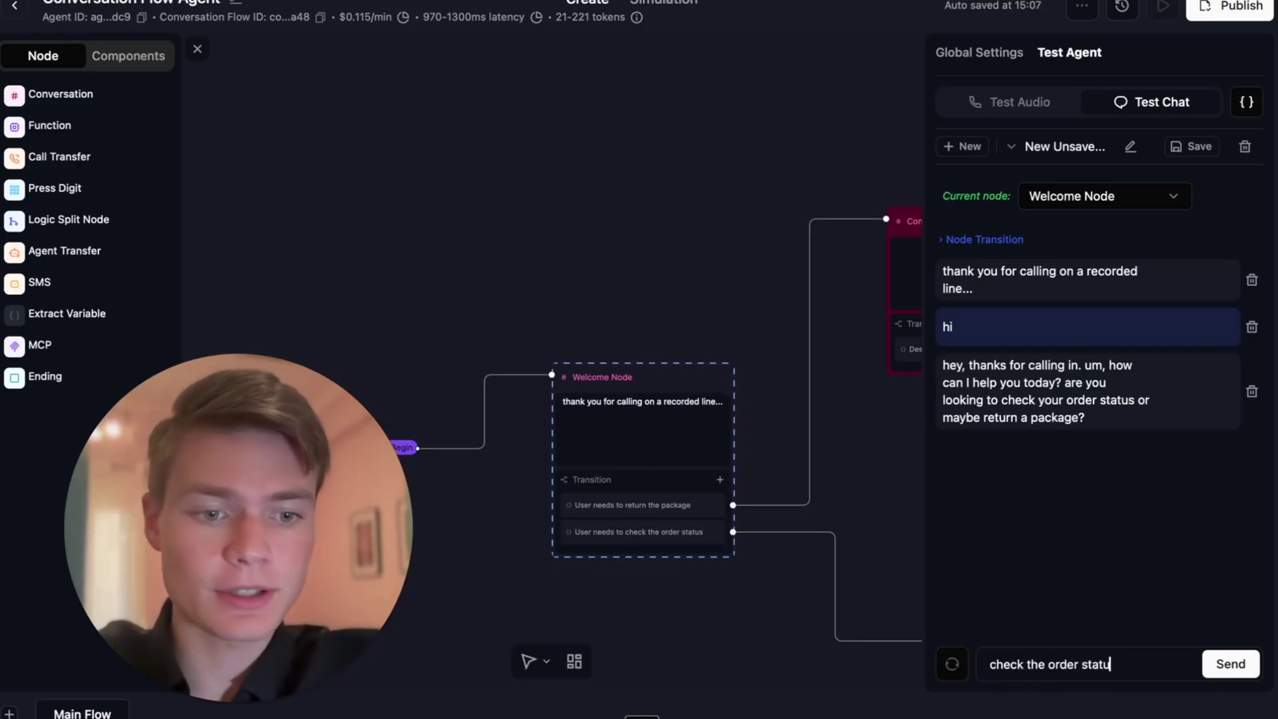
pyautogui.write('s')
pyautogui.press('Return')
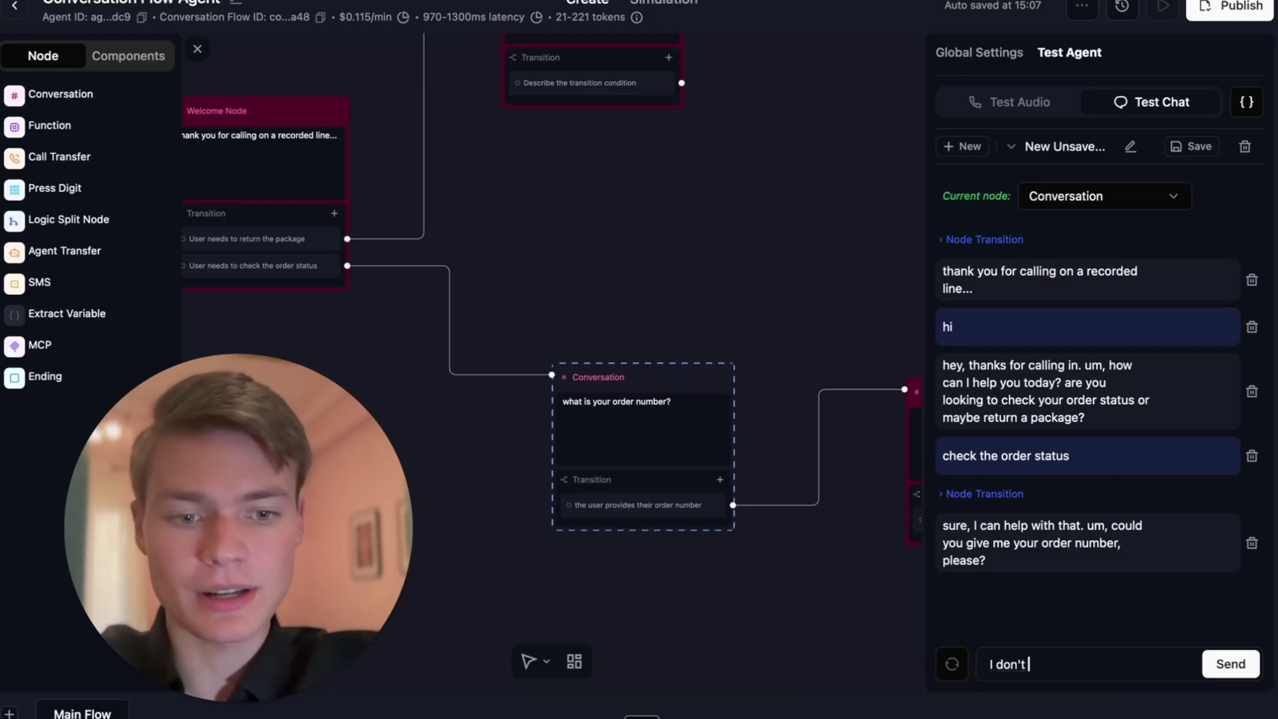
pyautogui.write("I don't have it")
pyautogui.press('Return')
pyautogui.write('email')
pyautogui.press('Return')
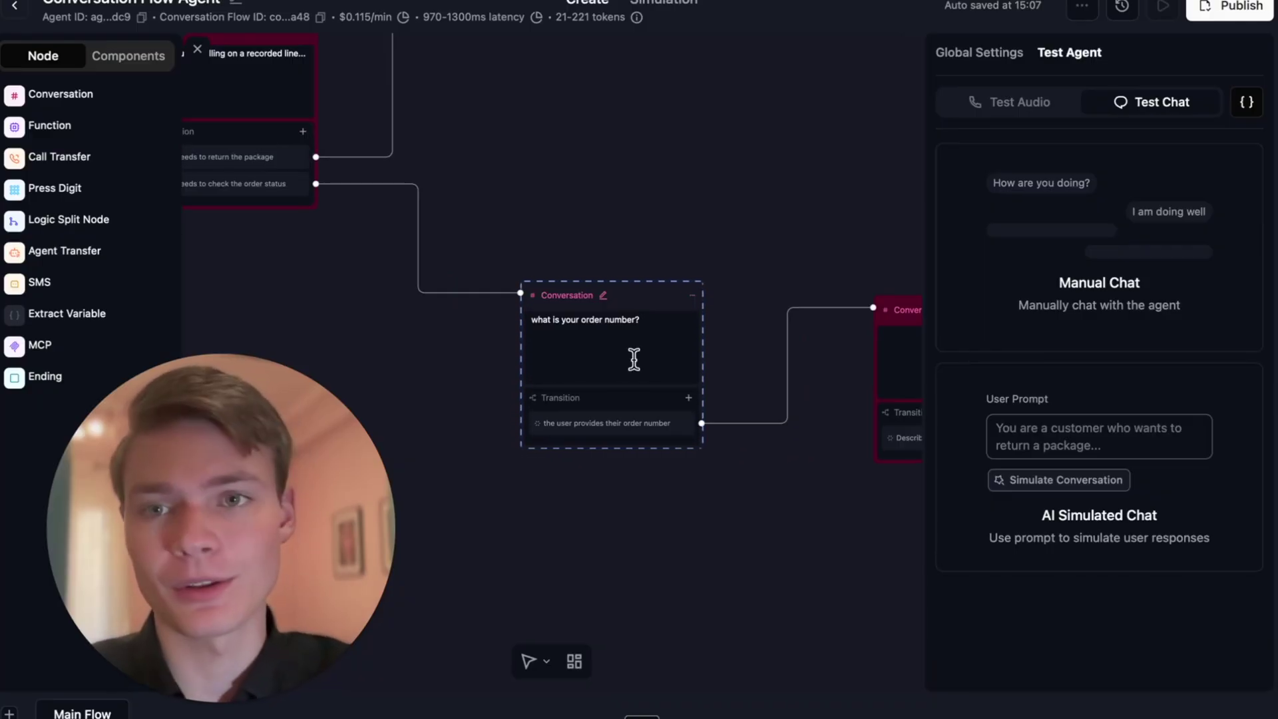
# Select the 'what is your order number?' node to show its Node Settings
pyautogui.scroll(5, 634, 359)
pyautogui.hscroll(-4, 634, 359)
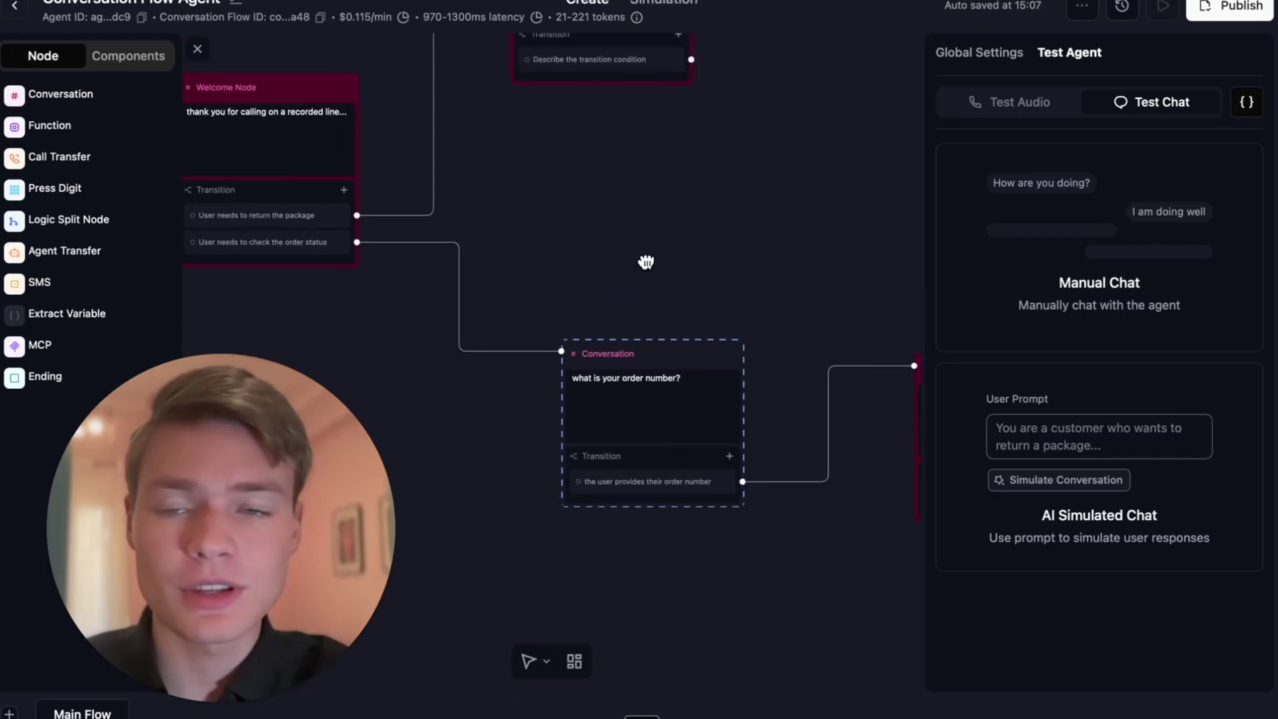
pyautogui.moveTo(639, 260); pyautogui.dragTo(645, 273)
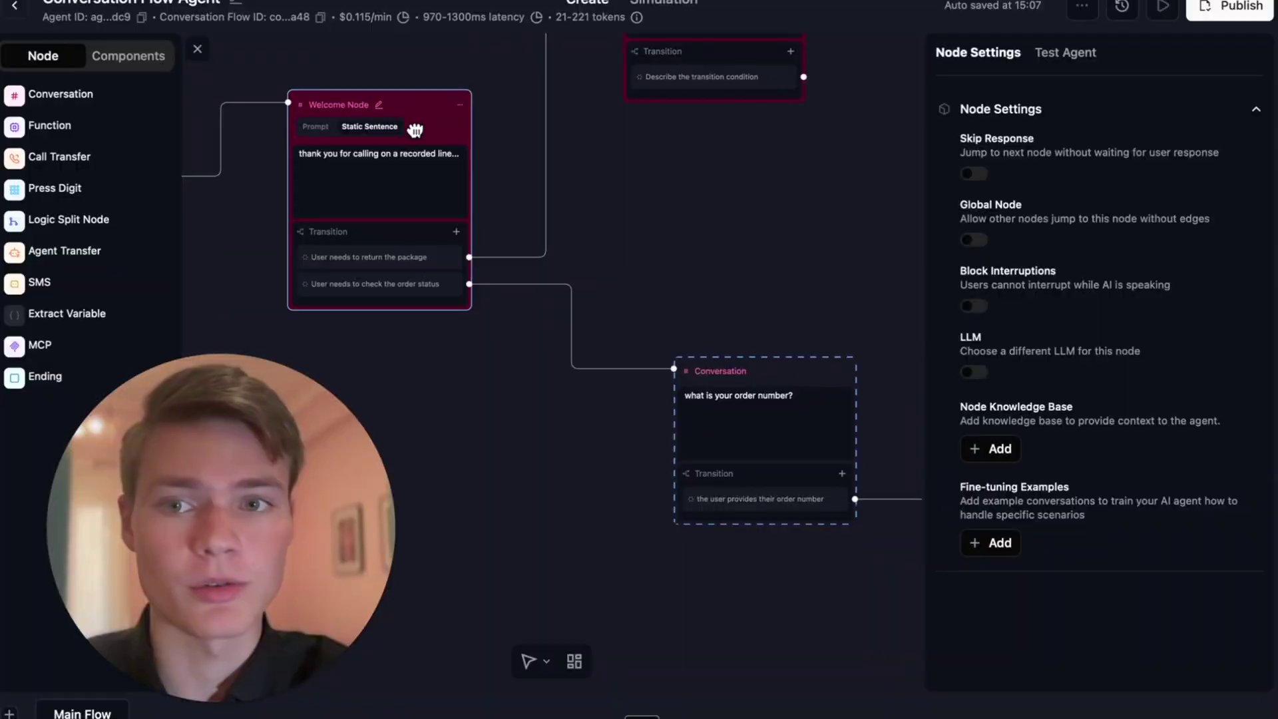
pyautogui.moveTo(544, 271); pyautogui.dragTo(653, 287)
pyautogui.click(768, 446)
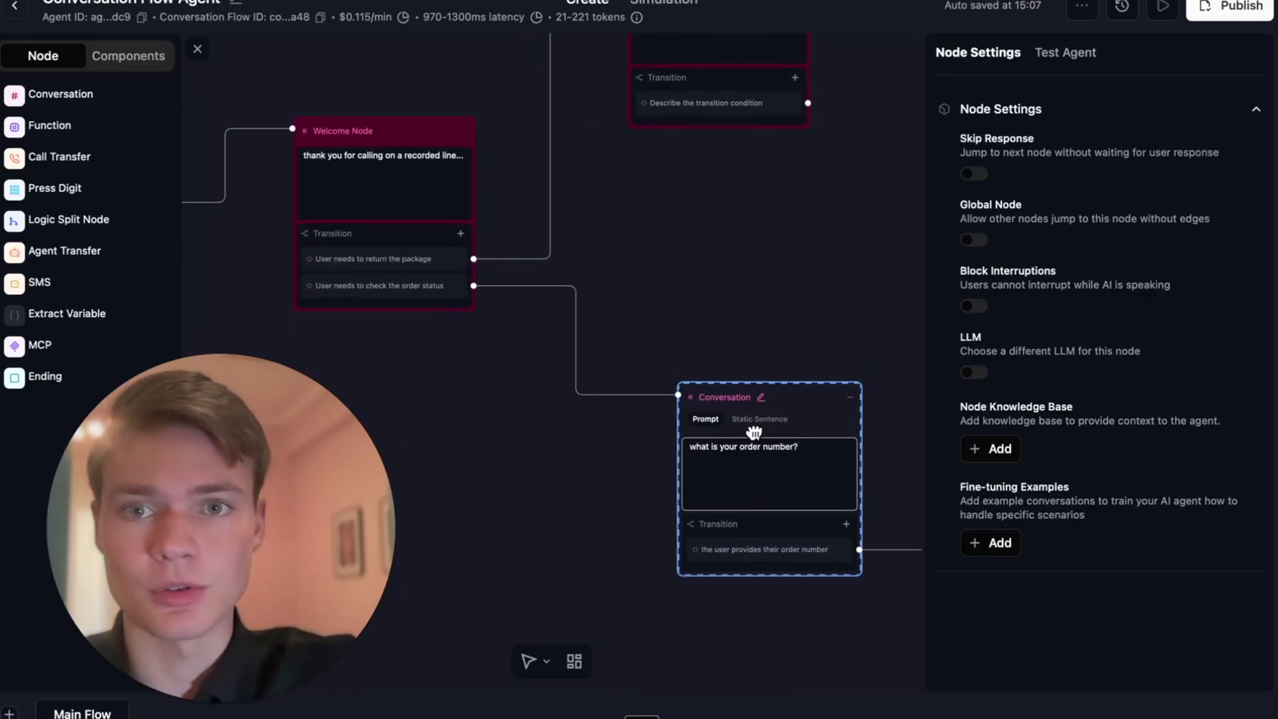
pyautogui.moveTo(445, 372); pyautogui.dragTo(421, 372)
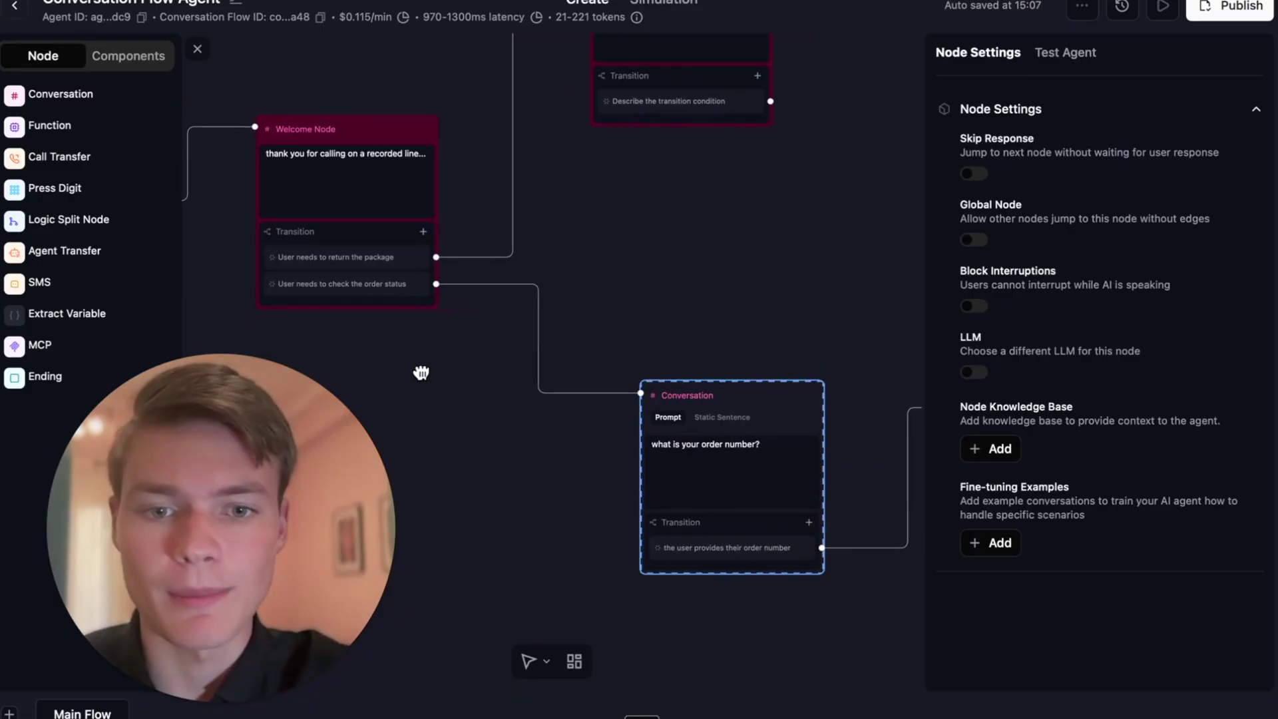
pyautogui.moveTo(774, 352); pyautogui.dragTo(638, 341)
pyautogui.moveTo(688, 445); pyautogui.dragTo(584, 455)
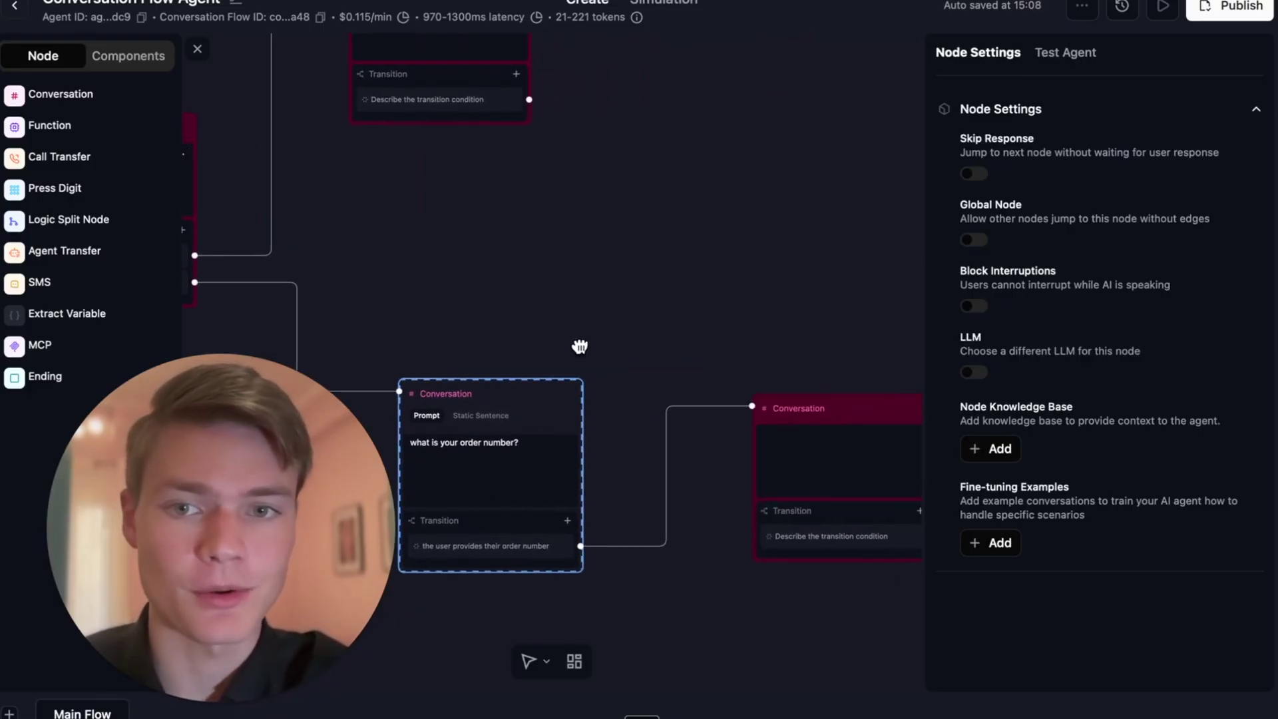
# Add a spare Conversation node, then delete it again
pyautogui.moveTo(334, 262); pyautogui.dragTo(500, 347)
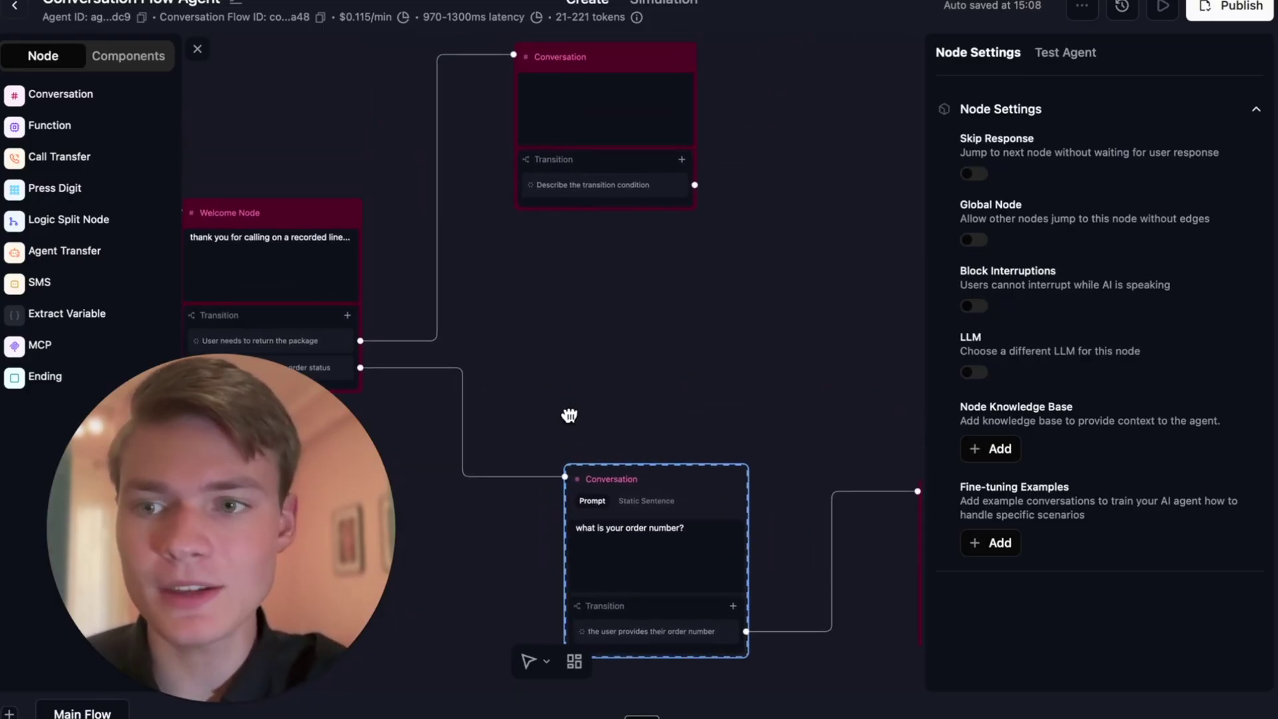
pyautogui.moveTo(569, 415); pyautogui.dragTo(420, 392)
pyautogui.click(85, 100)
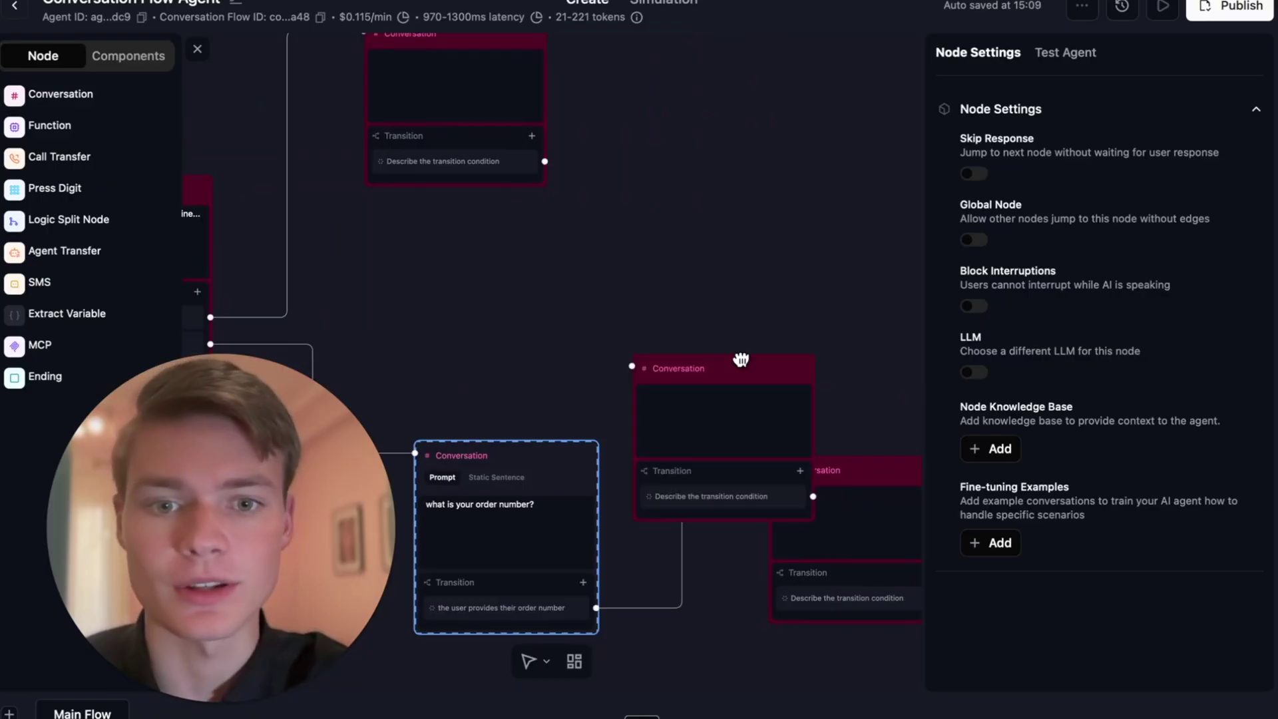
pyautogui.moveTo(741, 360); pyautogui.dragTo(761, 71)
pyautogui.click(783, 131)
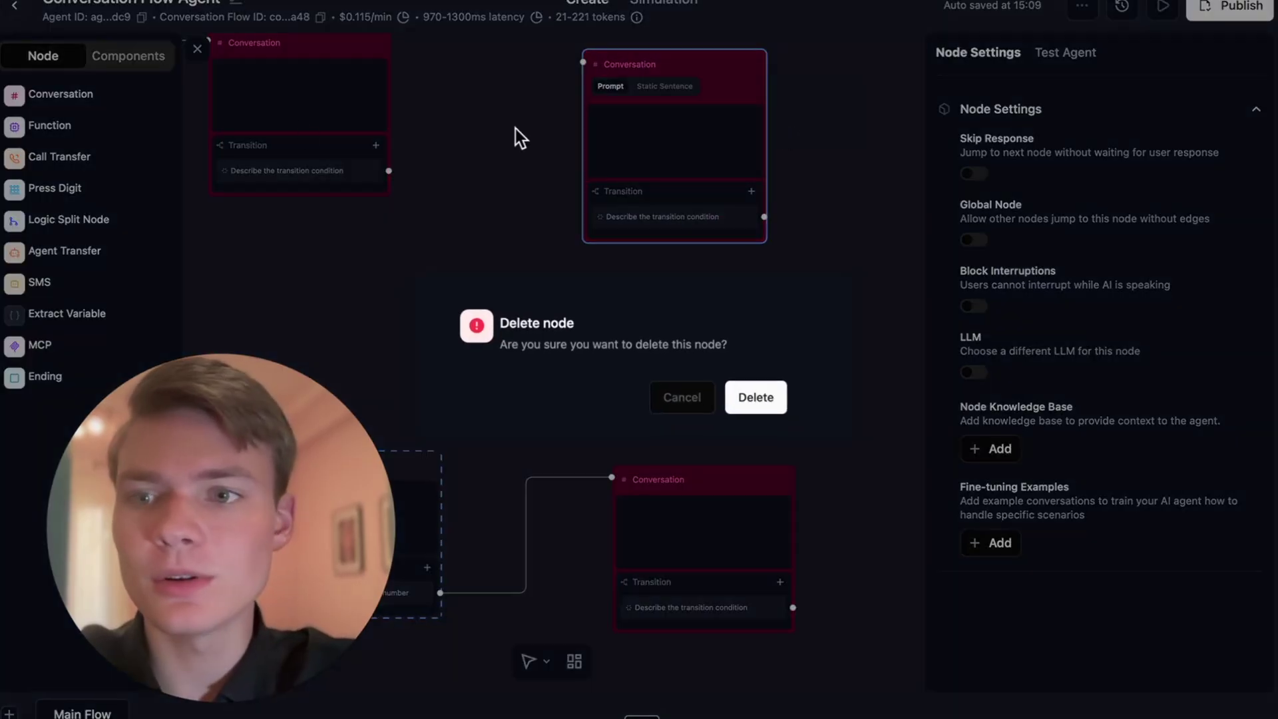
pyautogui.click(741, 394)
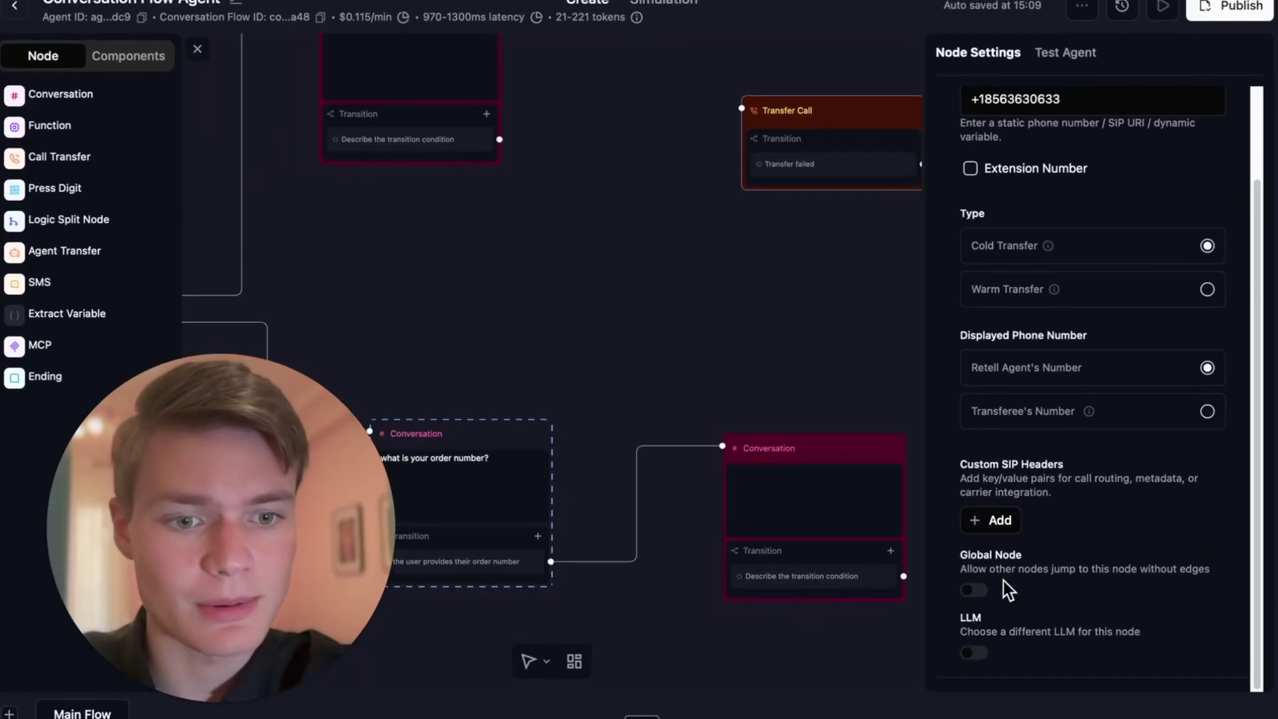
# Make Transfer Call a global node for upset callers lacking an order number or wanting a human
pyautogui.click(975, 591)
pyautogui.scroll(-3, 997, 570)
pyautogui.click(1059, 499)
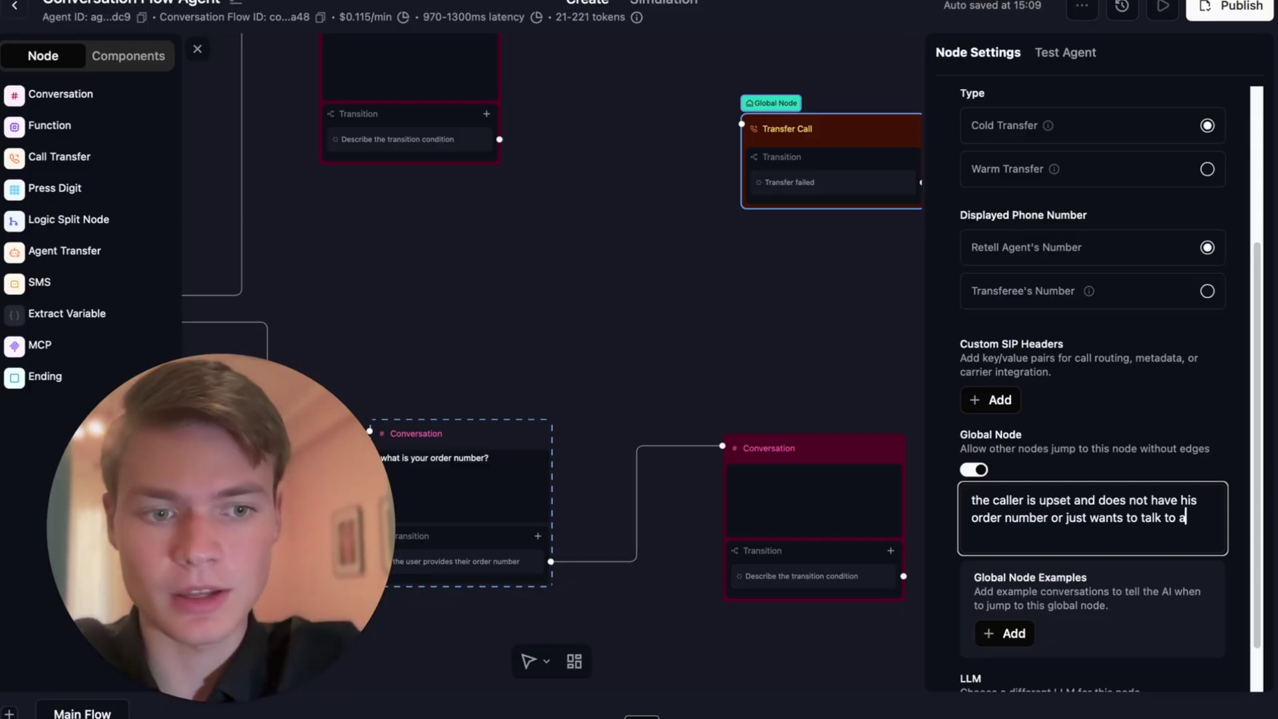
pyautogui.write('uman.')
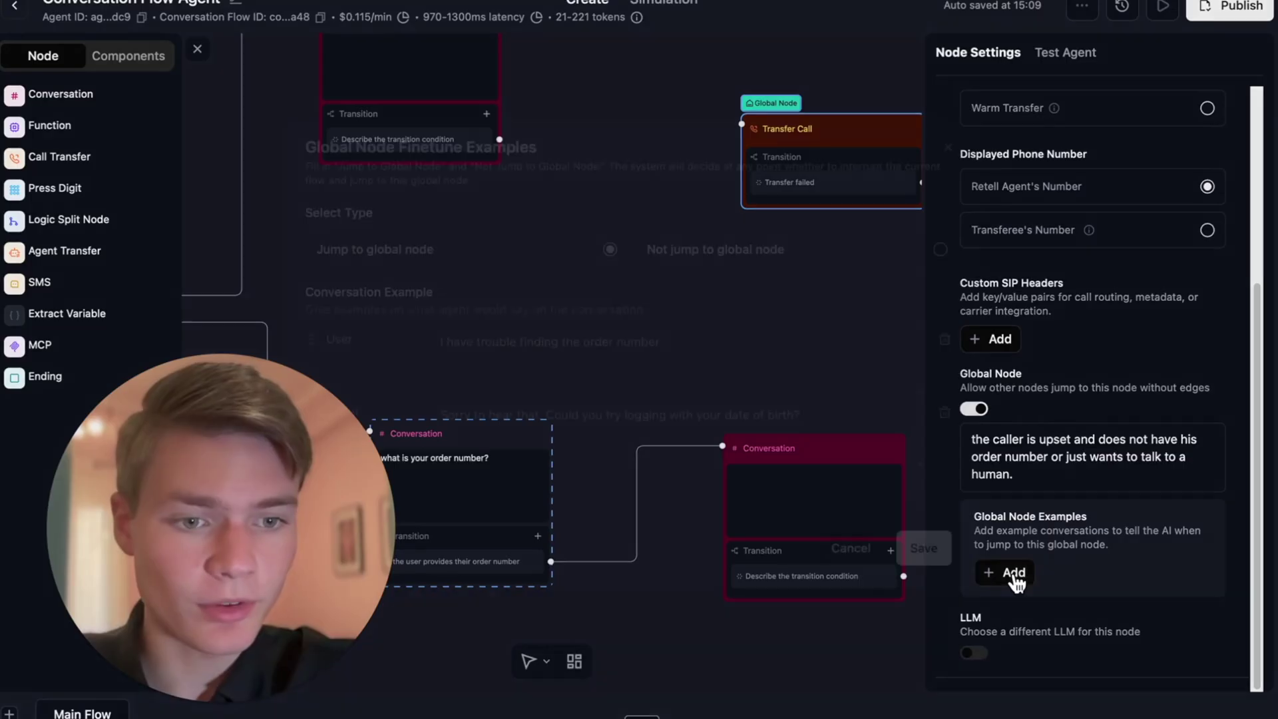
pyautogui.click(580, 610)
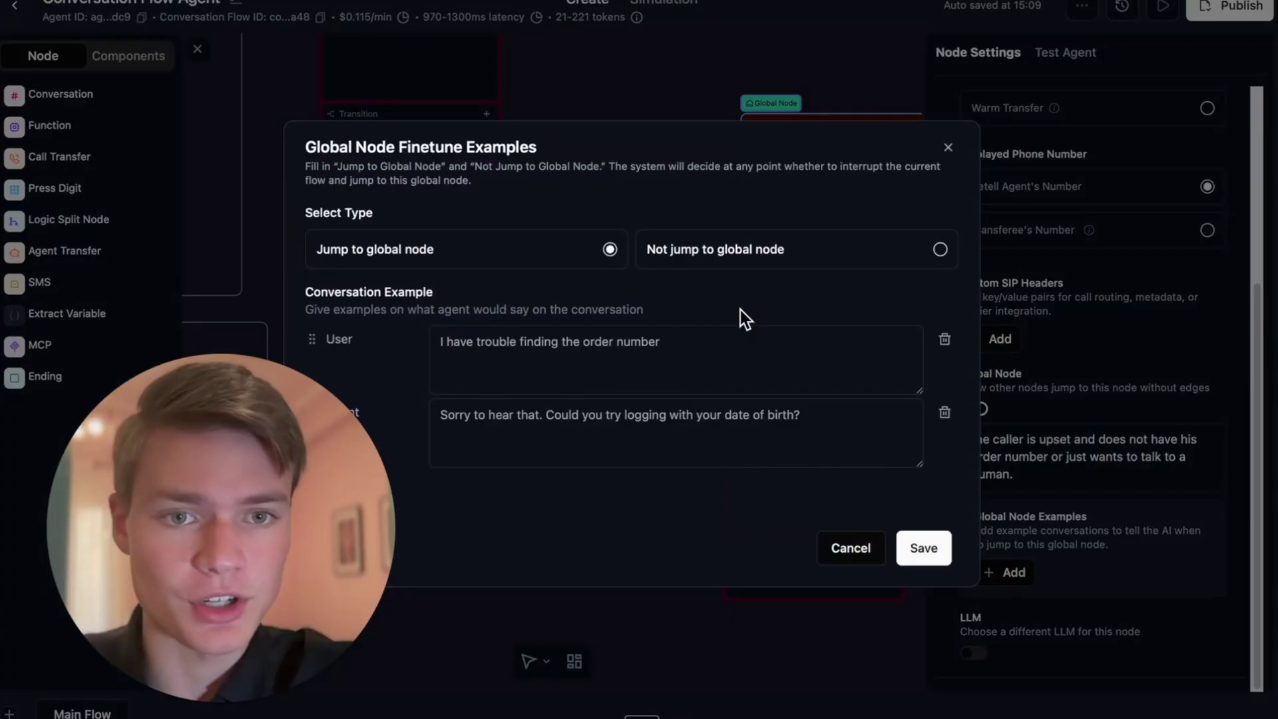
pyautogui.click(735, 363)
# Close the Global Node examples and start a new manual test chat
pyautogui.click(948, 147)
pyautogui.click(948, 166)
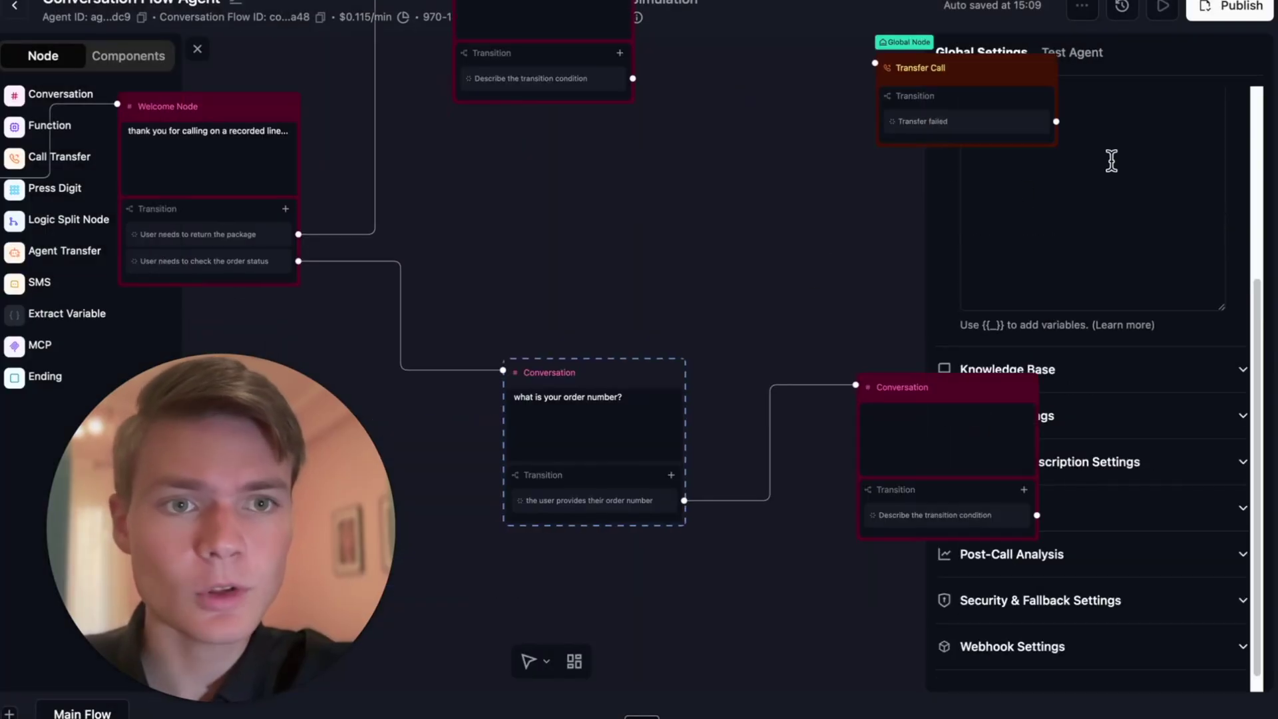
pyautogui.scroll(2, 1065, 394)
pyautogui.scroll(3, 1066, 394)
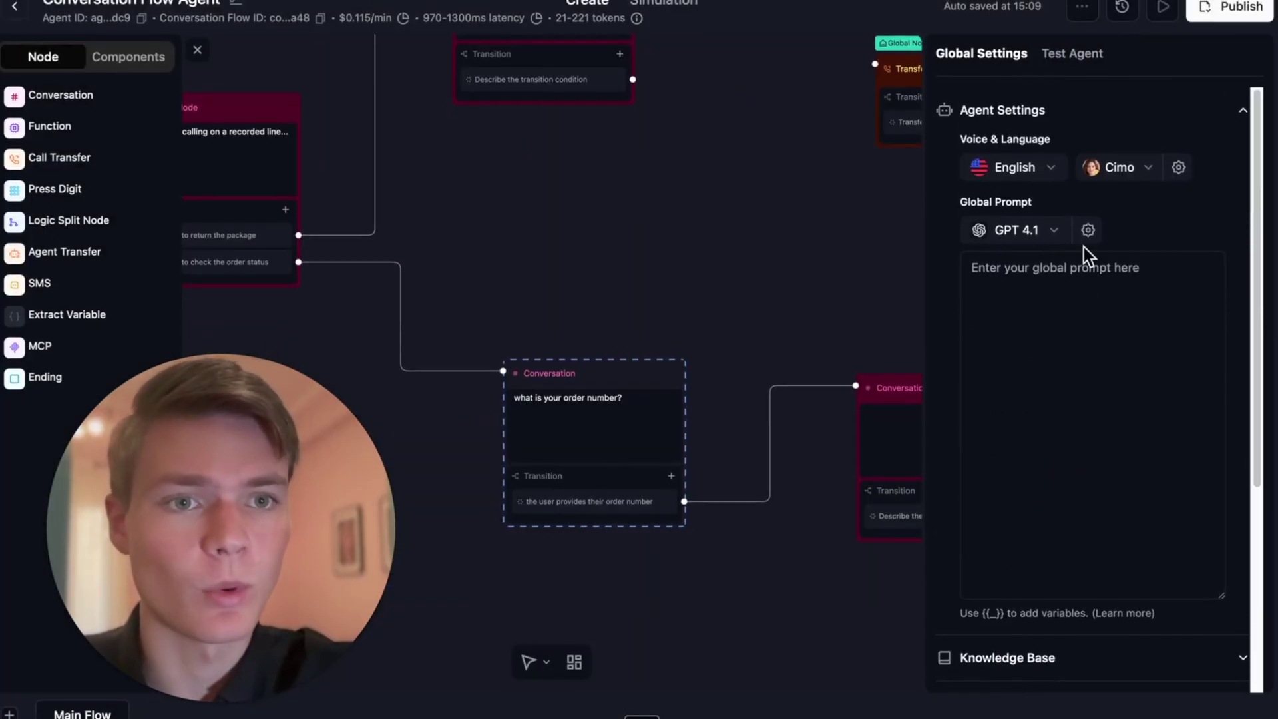
pyautogui.click(1069, 51)
pyautogui.click(1110, 263)
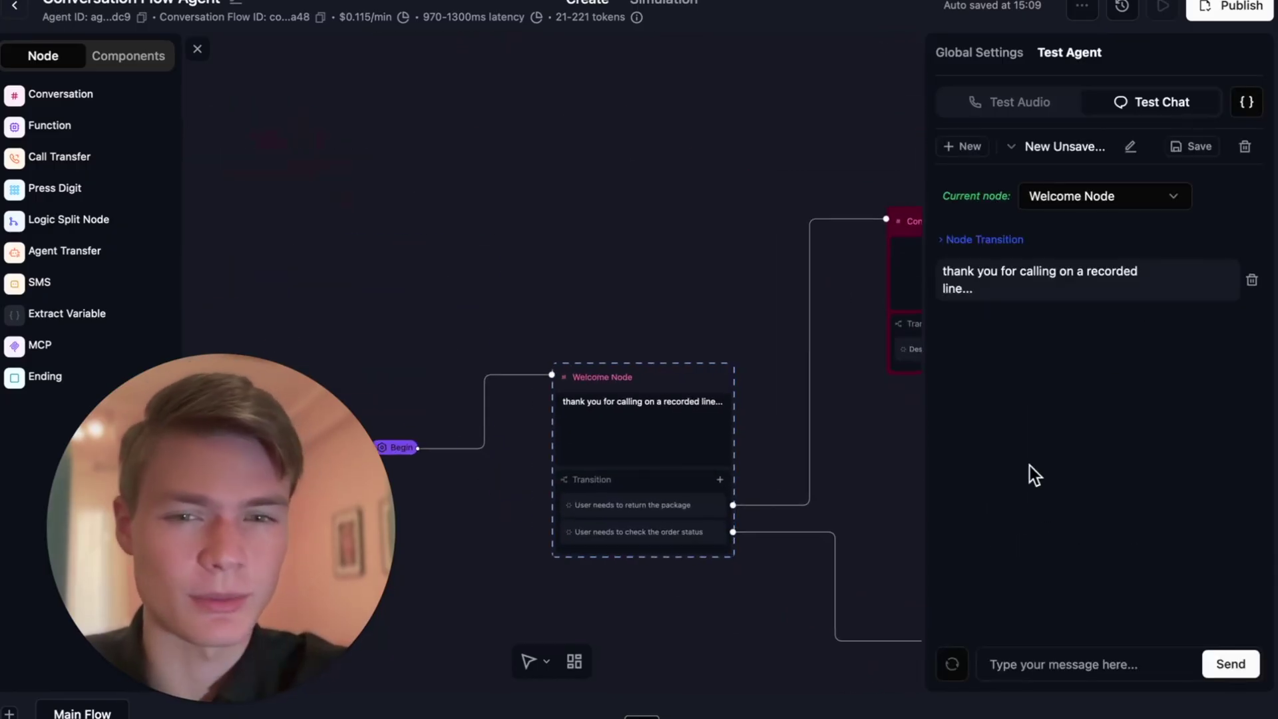
# Send 'what's my status' and 'I don't have it', then check the transfer_call invocation
pyautogui.click(1048, 663)
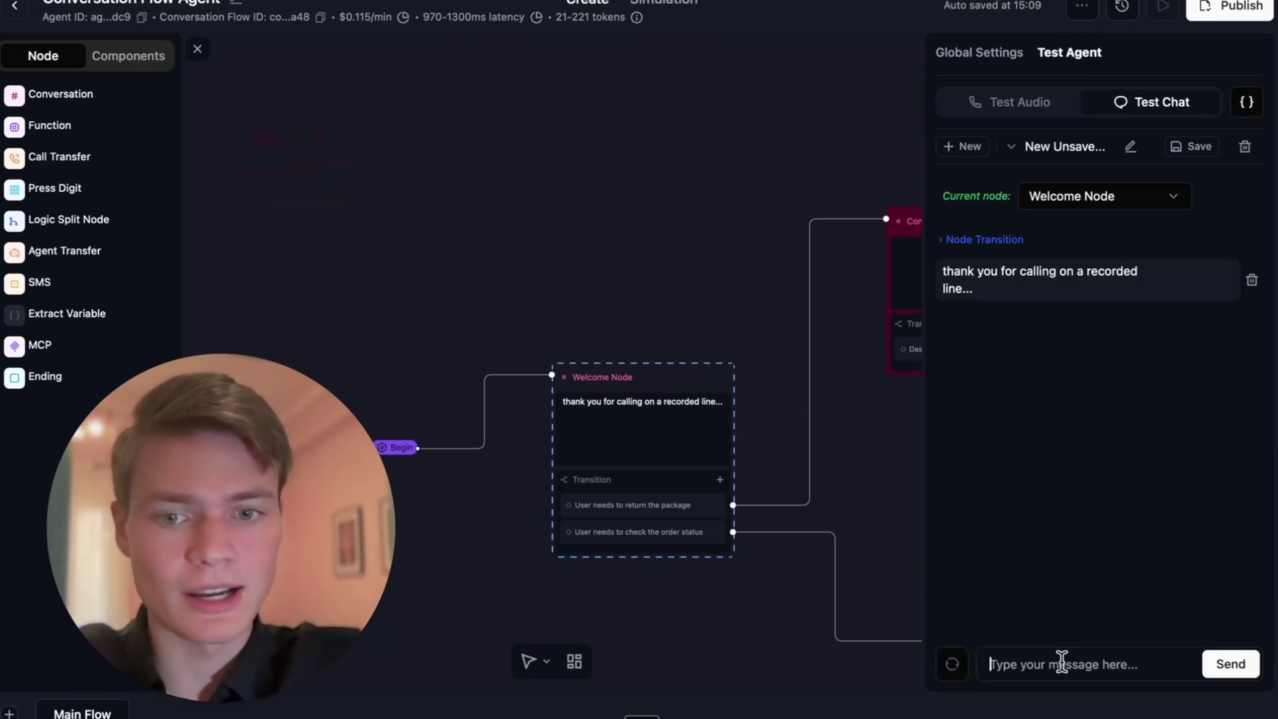
pyautogui.write("what's my status")
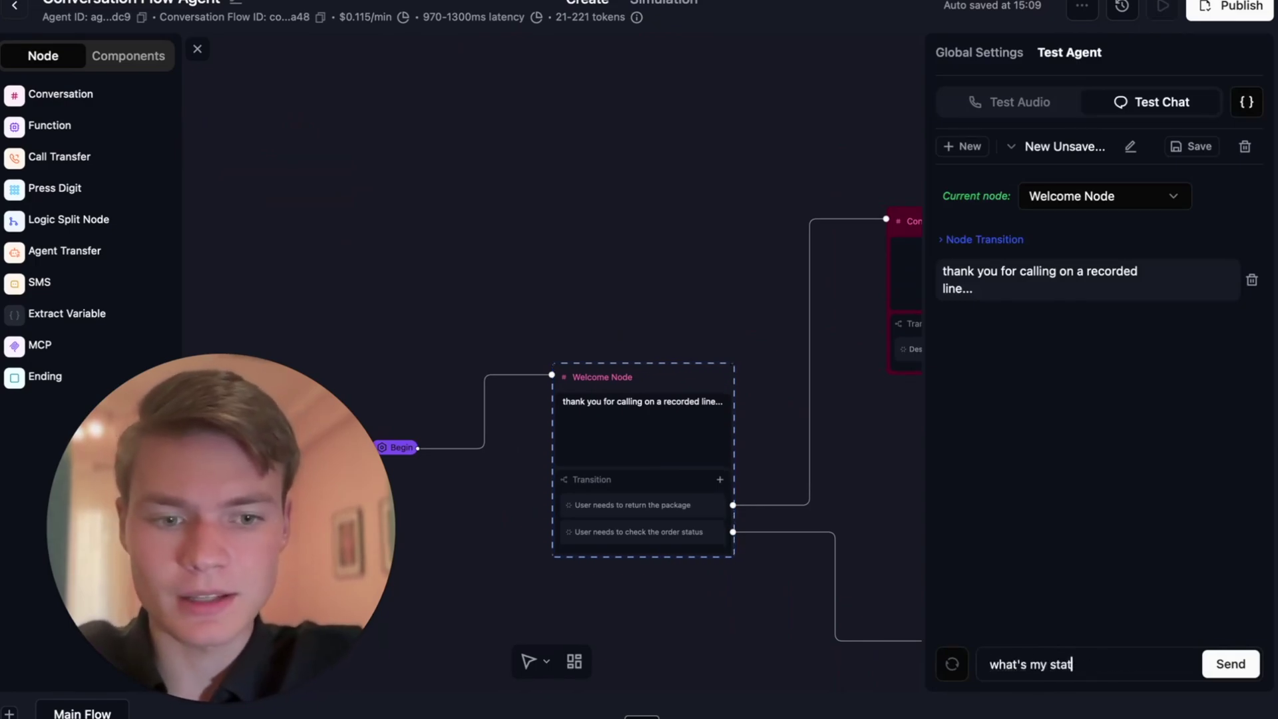
pyautogui.press('Return')
pyautogui.write("I don't have it")
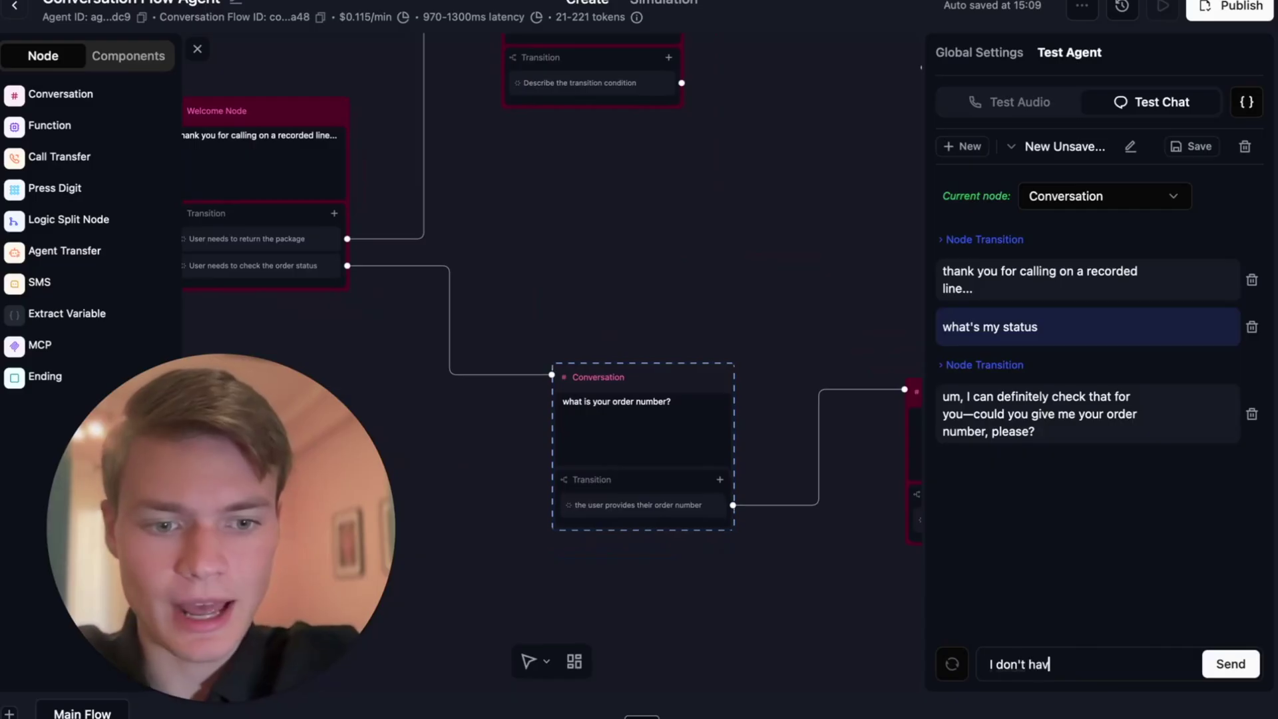
pyautogui.press('Return')
pyautogui.click(979, 541)
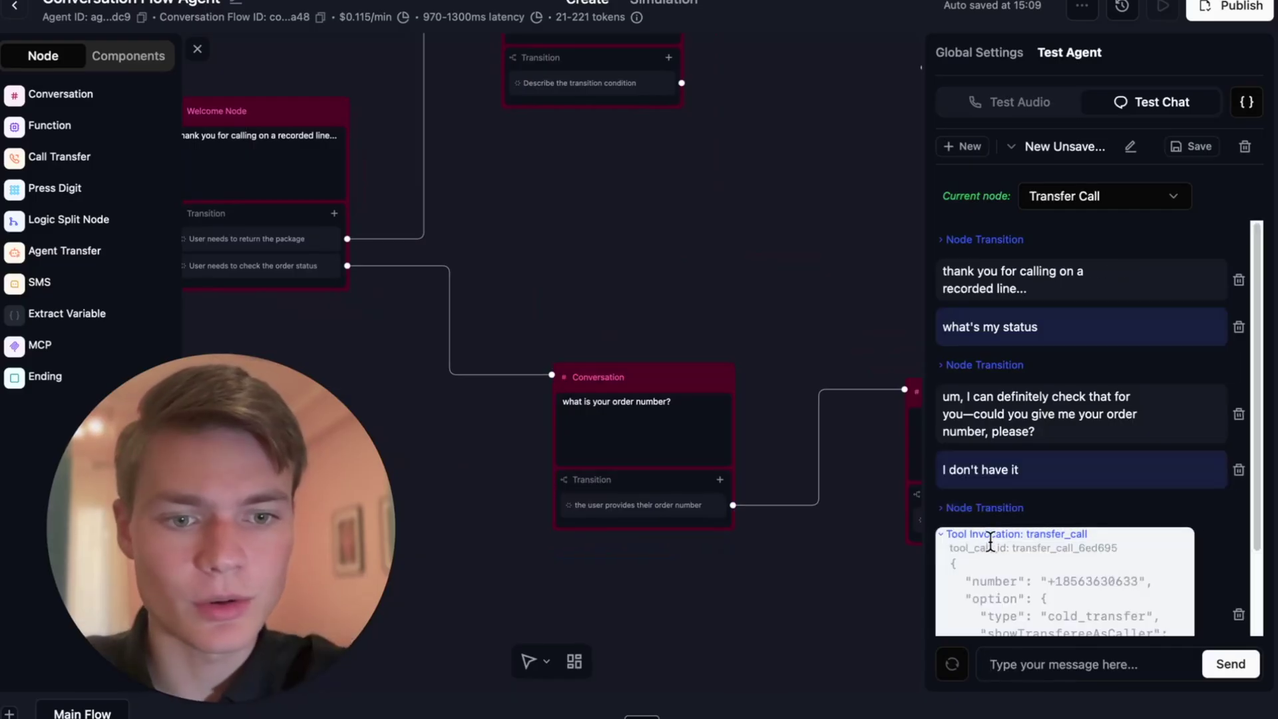
pyautogui.click(989, 535)
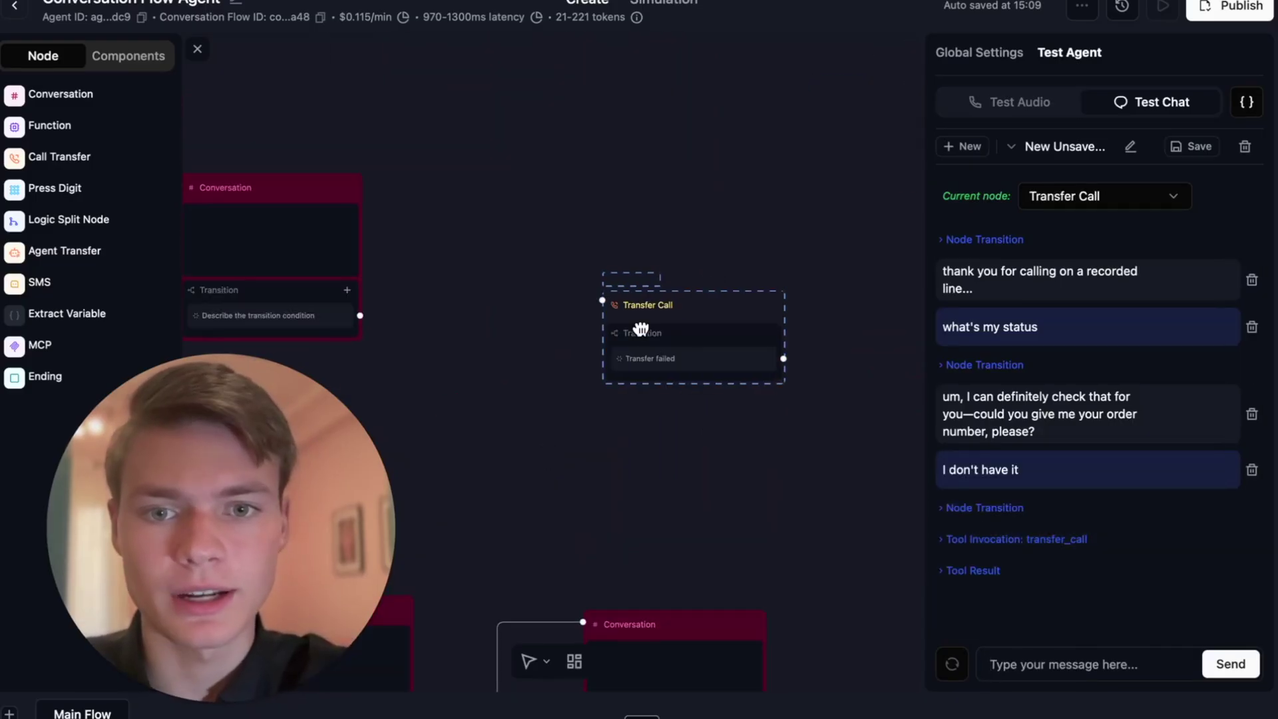
pyautogui.moveTo(764, 318); pyautogui.dragTo(631, 345)
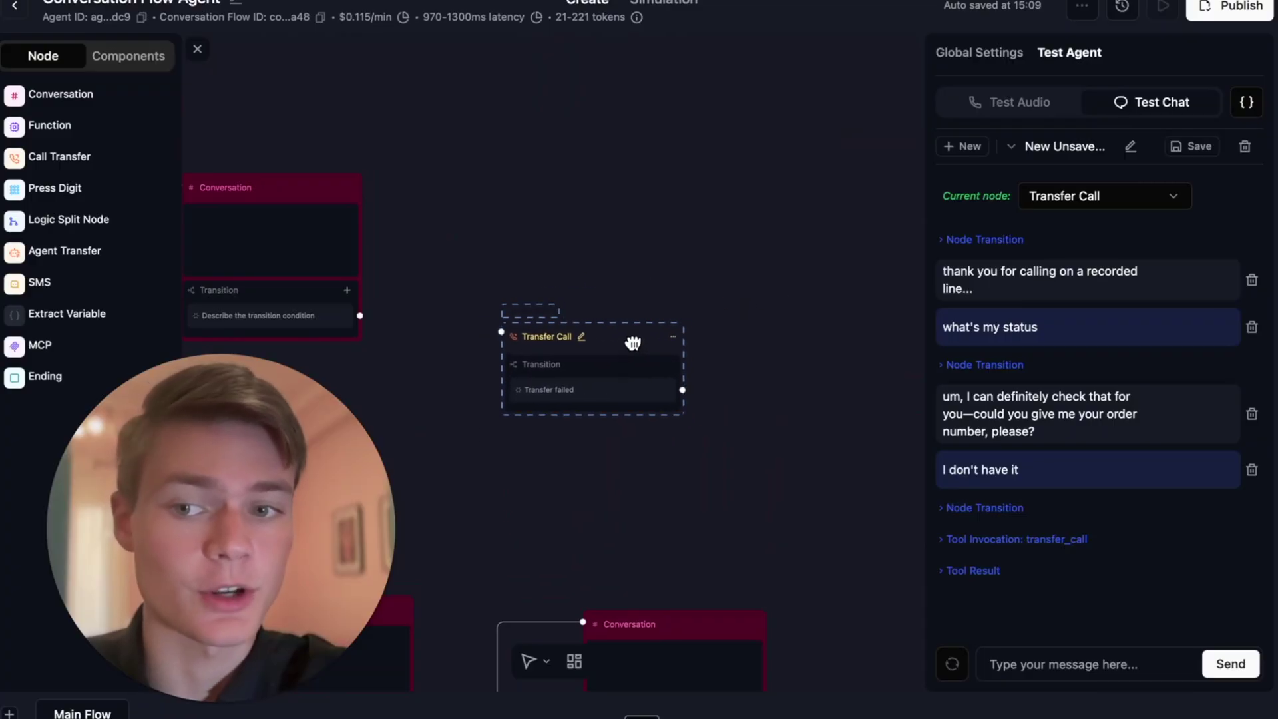
pyautogui.scroll(-5, 532, 338)
pyautogui.hscroll(-4, 533, 338)
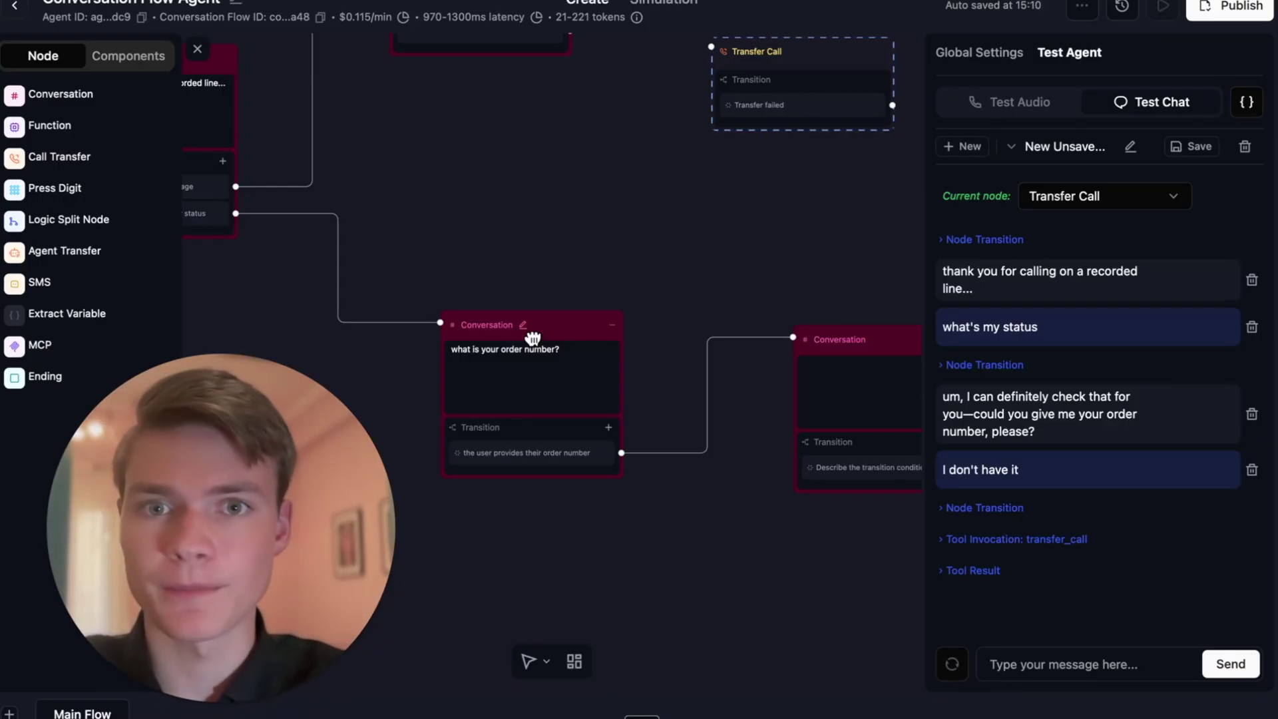
# Add a check_availability_cal function node using Cal.com's Check Calendar Availability
pyautogui.scroll(2, 665, 313)
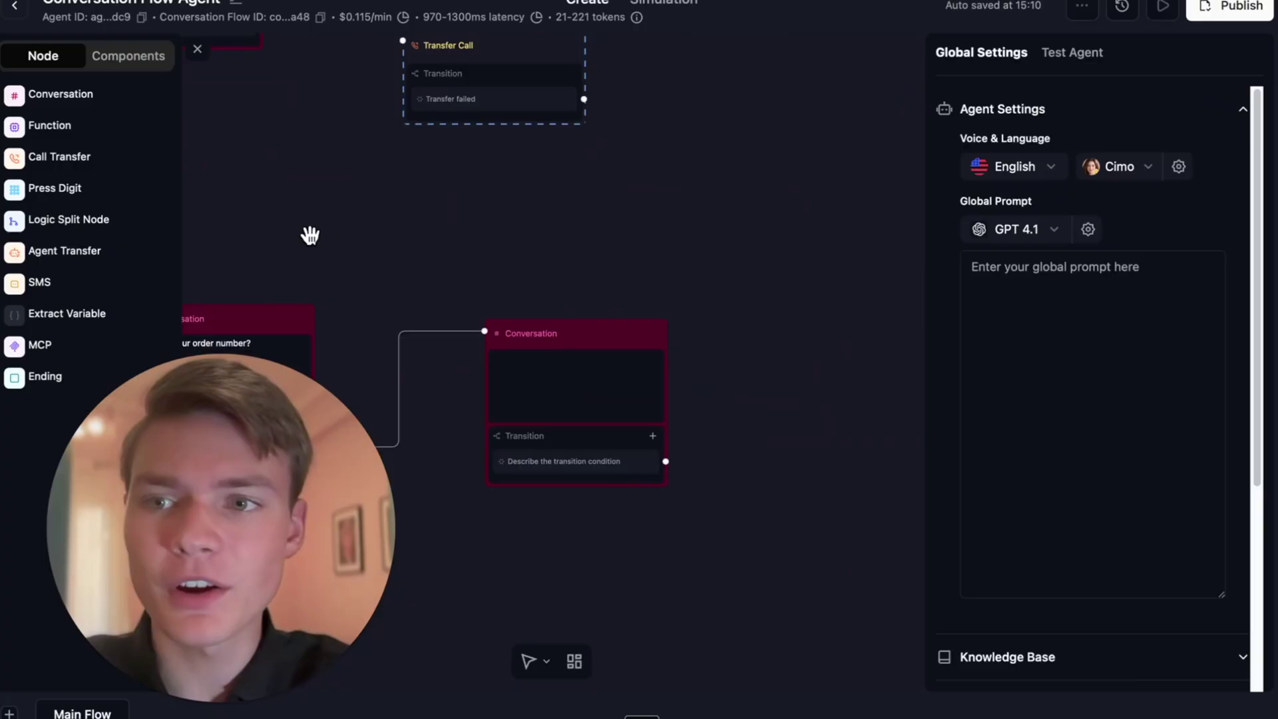
pyautogui.hscroll(-3, 308, 231)
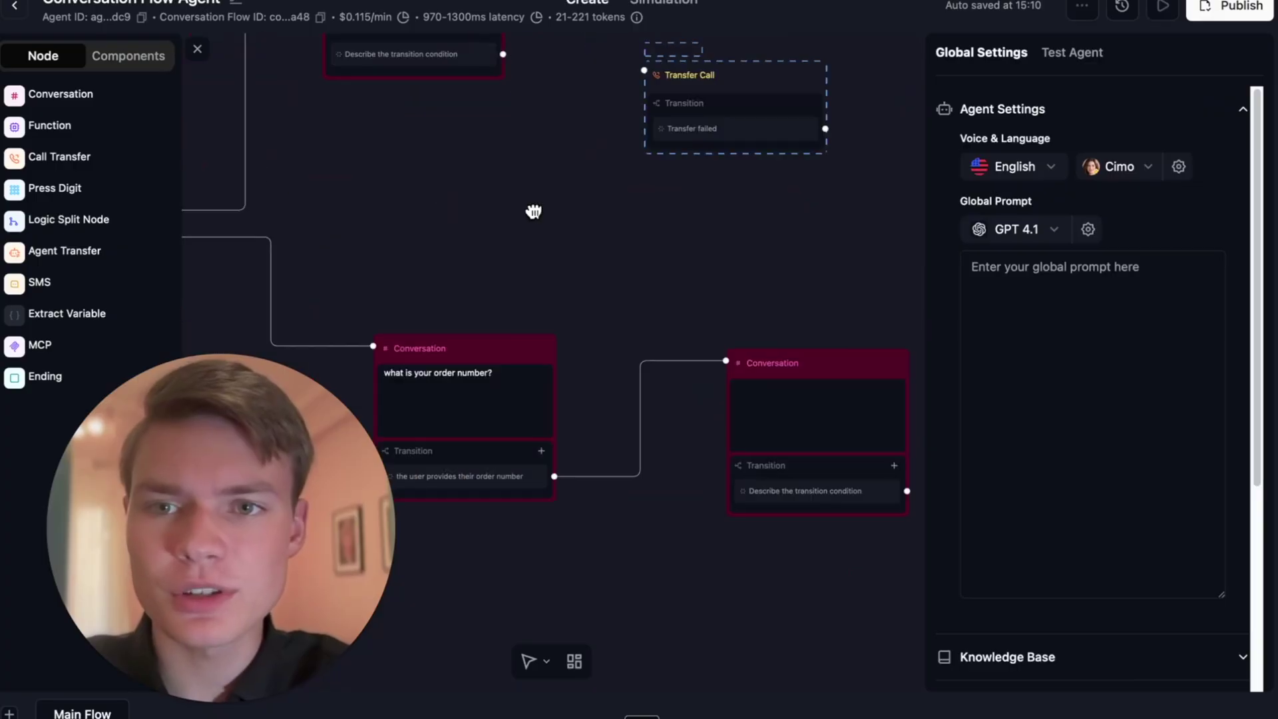
pyautogui.click(94, 127)
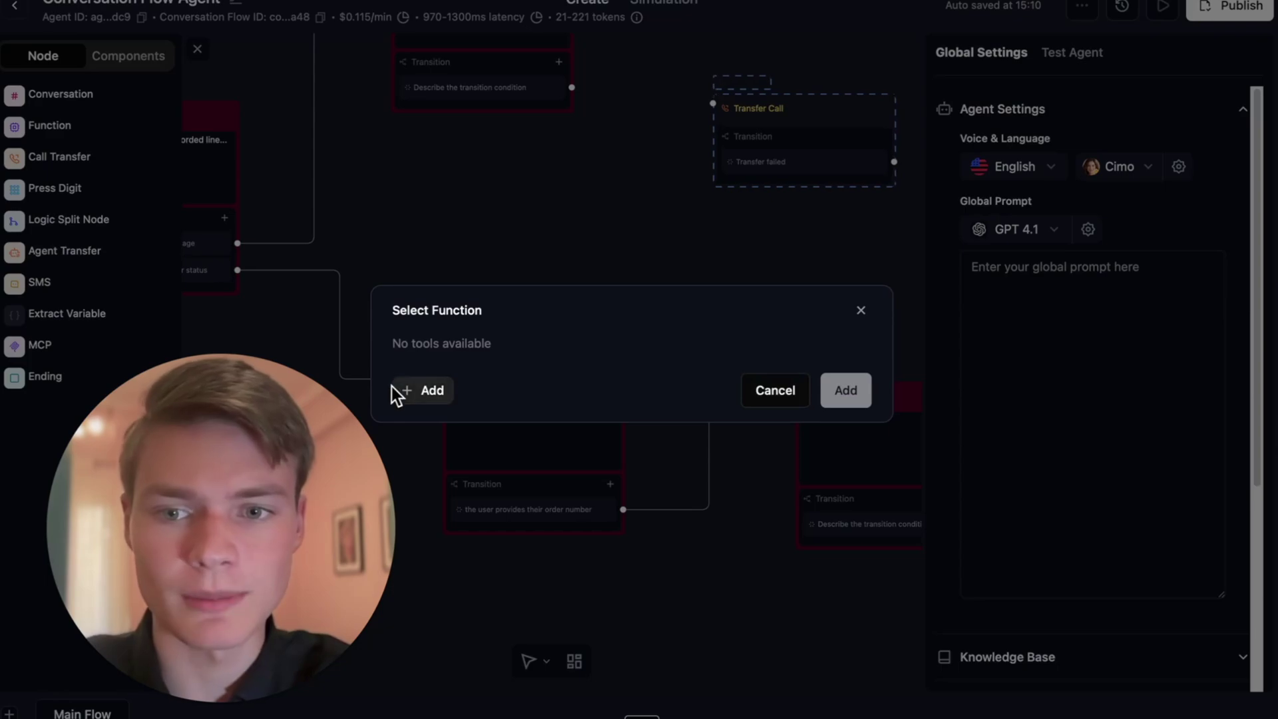
pyautogui.click(416, 391)
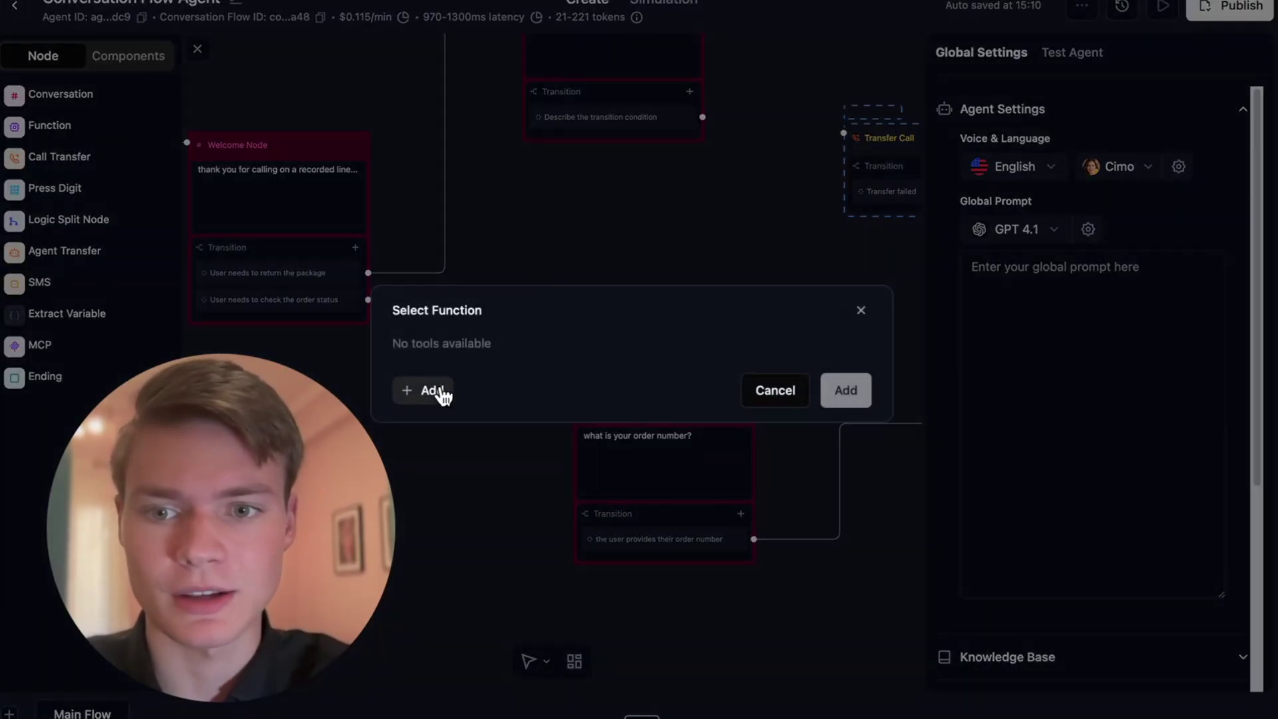
pyautogui.click(429, 392)
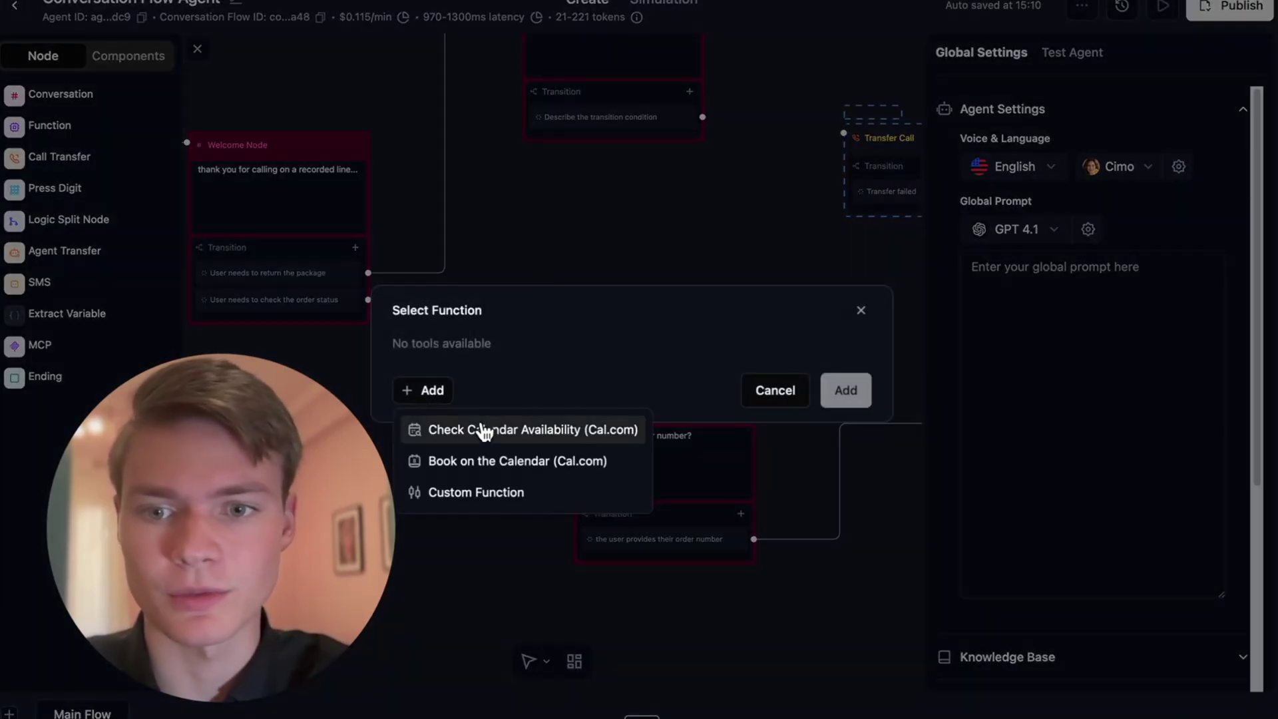
pyautogui.click(484, 431)
pyautogui.click(773, 585)
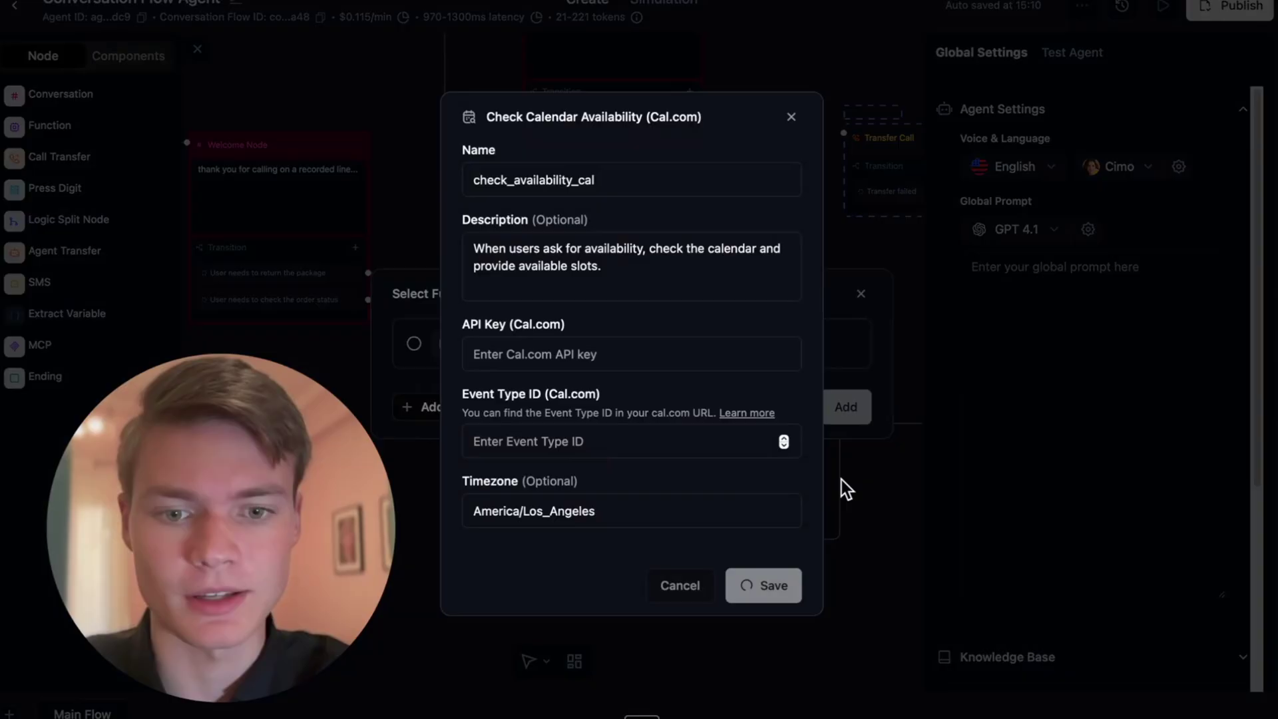
pyautogui.click(848, 407)
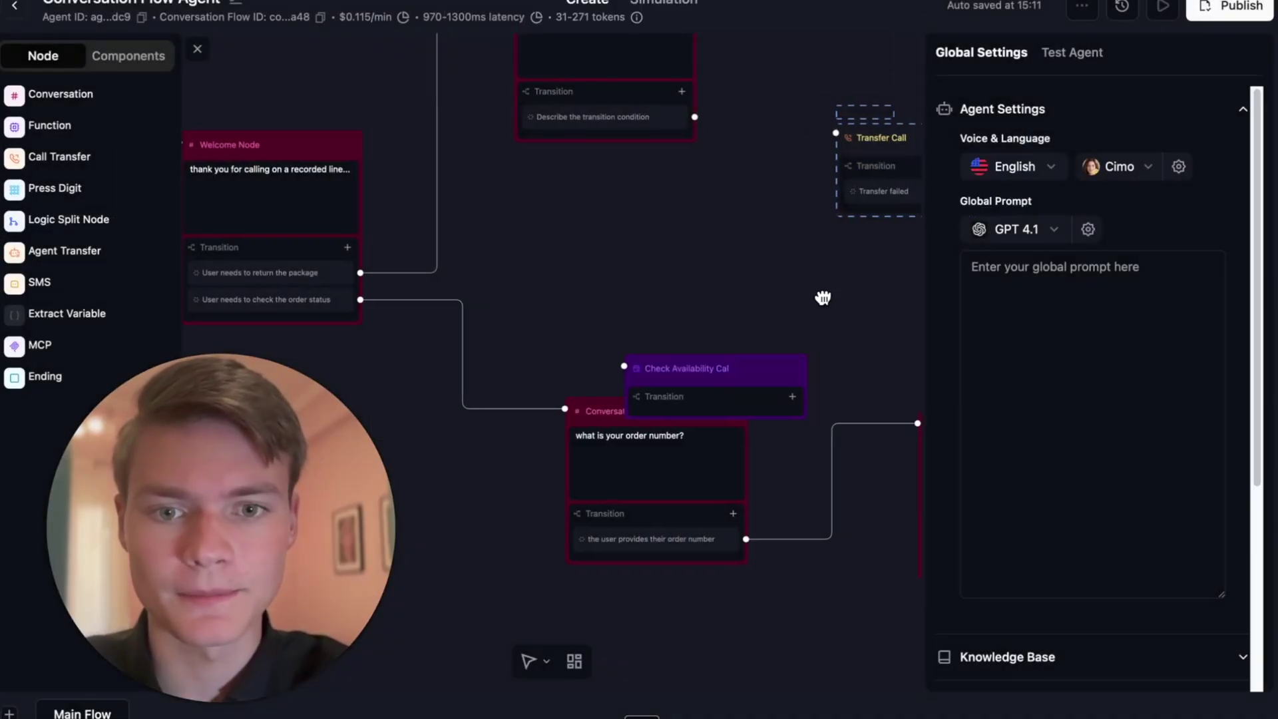
# Position Check Availability Cal beside the conversation and connect the Conversation node to it
pyautogui.hscroll(2, 822, 297)
pyautogui.moveTo(697, 384); pyautogui.dragTo(698, 290)
pyautogui.hscroll(4, 617, 267)
pyautogui.scroll(-1, 617, 267)
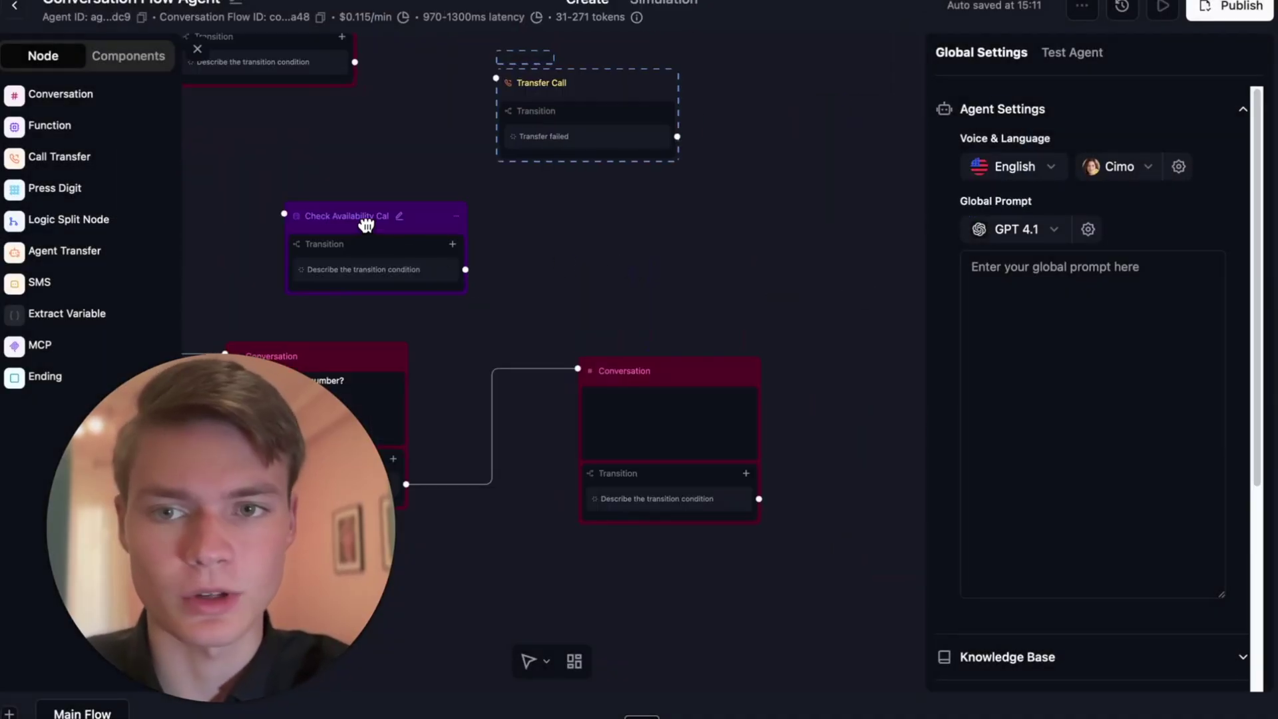
pyautogui.moveTo(366, 225); pyautogui.dragTo(810, 288)
pyautogui.hscroll(2, 442, 212)
pyautogui.moveTo(650, 288); pyautogui.dragTo(765, 301)
pyautogui.scroll(-1, 620, 478)
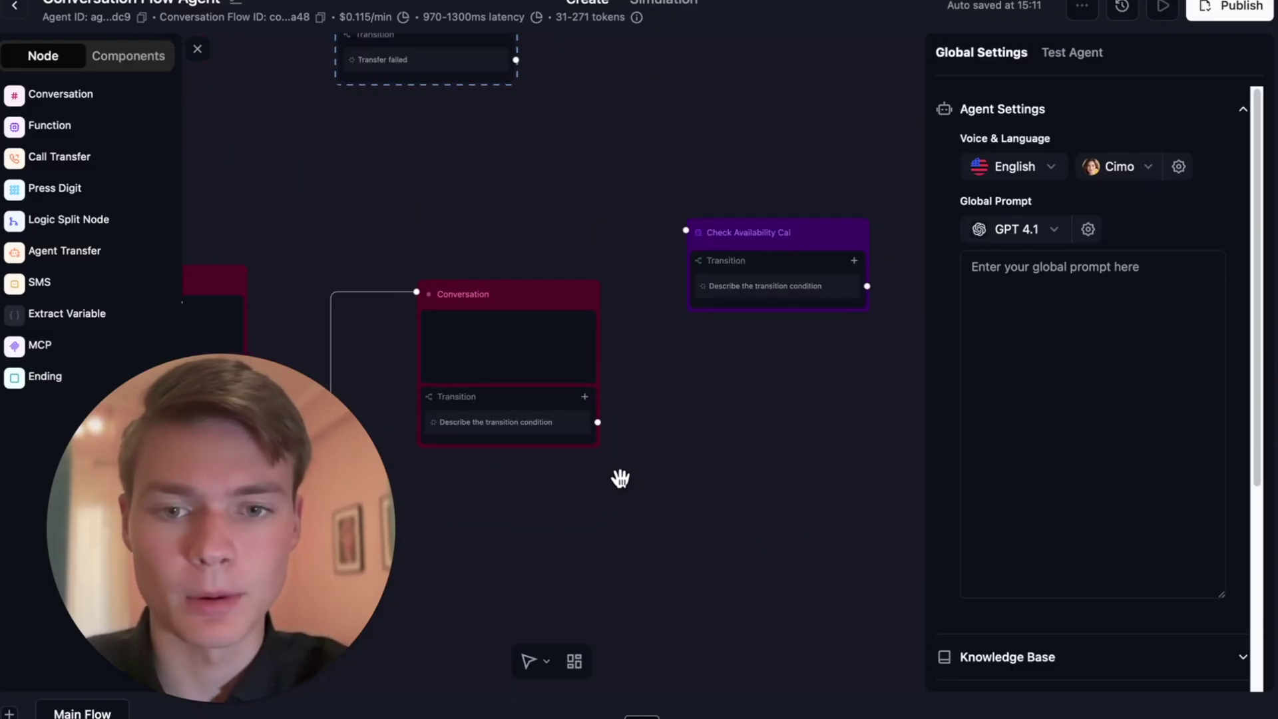
pyautogui.moveTo(598, 422); pyautogui.dragTo(686, 231)
# Give the Conversation node the prompt 'check appointment times.'
pyautogui.click(507, 346)
pyautogui.write('check a')
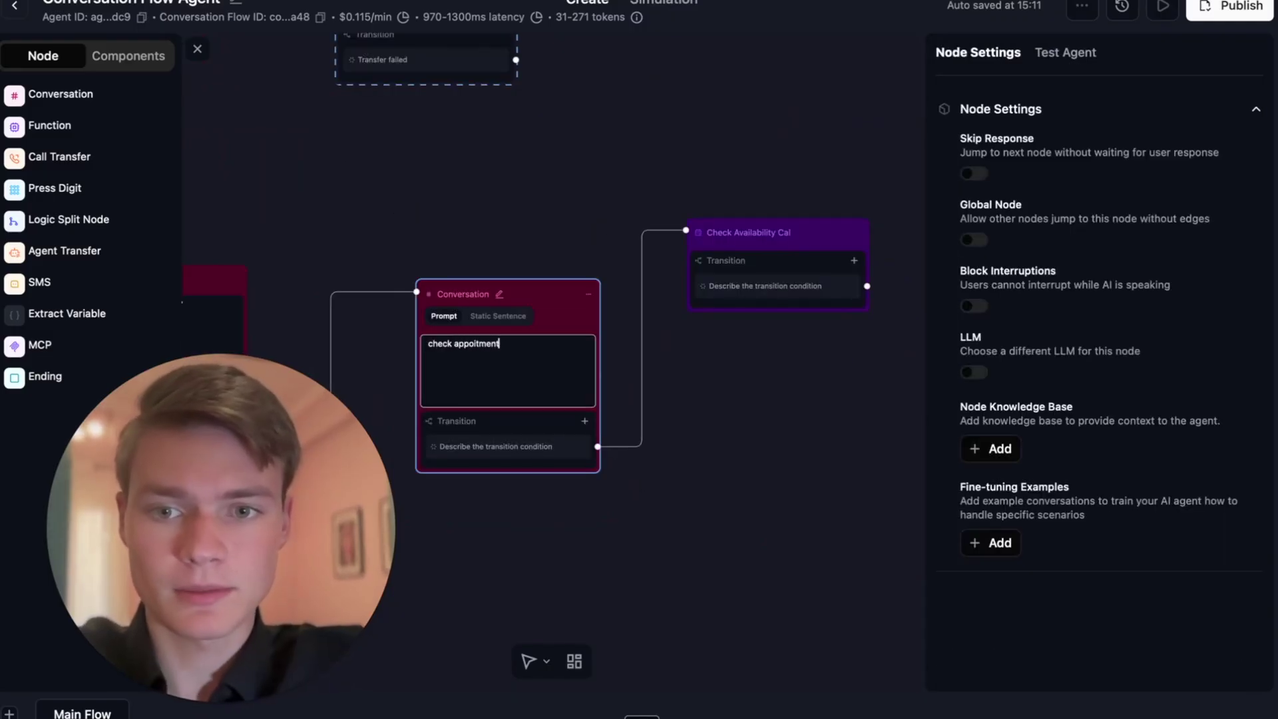
pyautogui.write('ppointment times.')
pyautogui.click(578, 391)
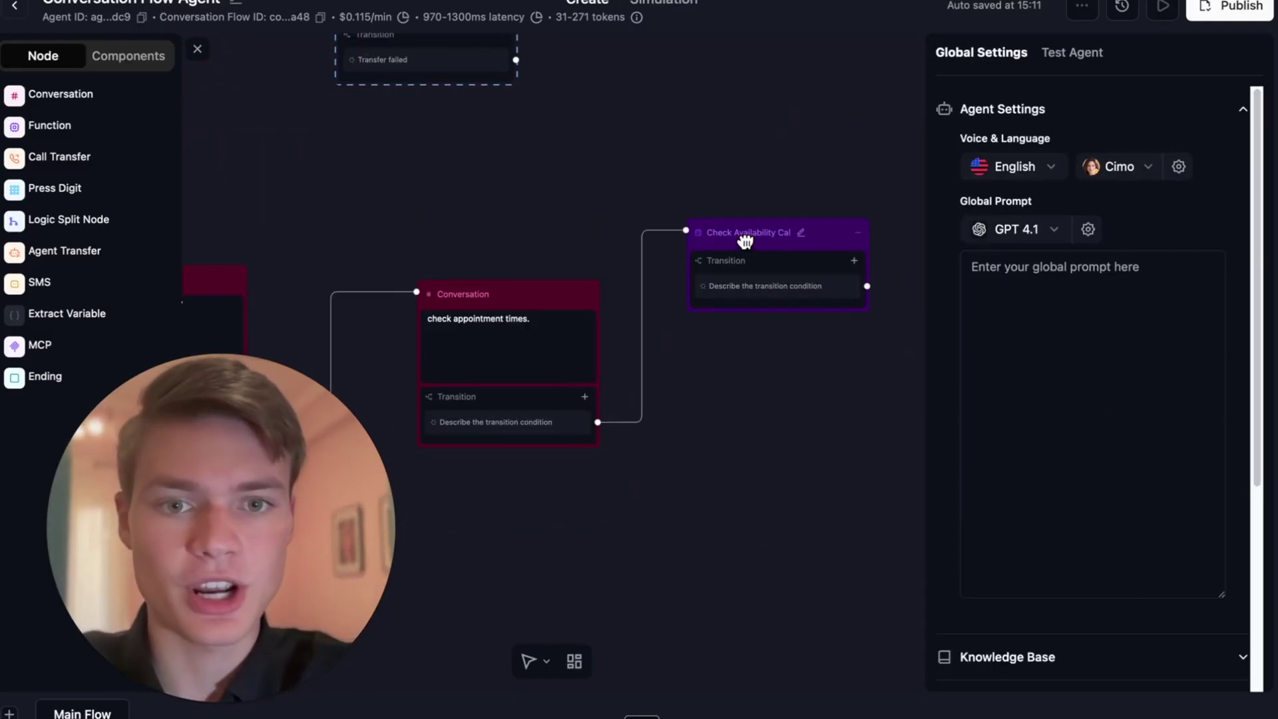
# Set Check Availability Cal's transition condition to 'once availability is returned'
pyautogui.moveTo(753, 360); pyautogui.dragTo(661, 385)
pyautogui.click(671, 290)
pyautogui.write('or')
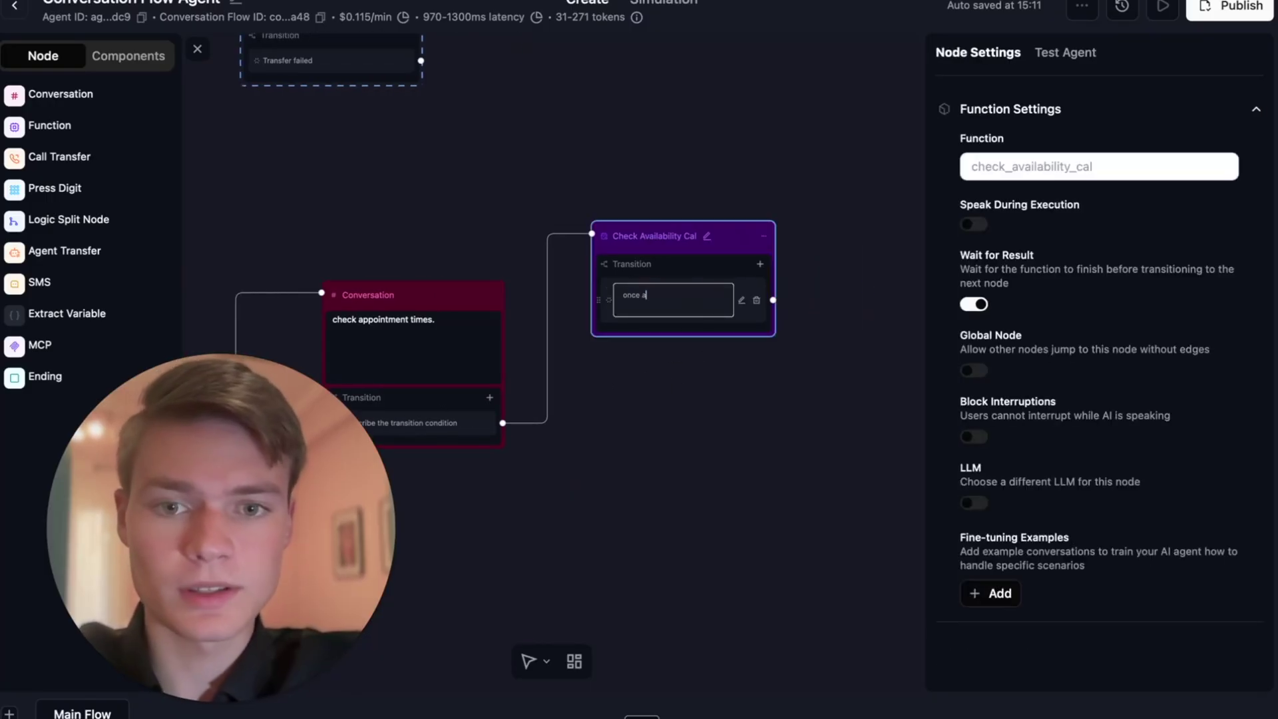
pyautogui.write('ce availability is returned')
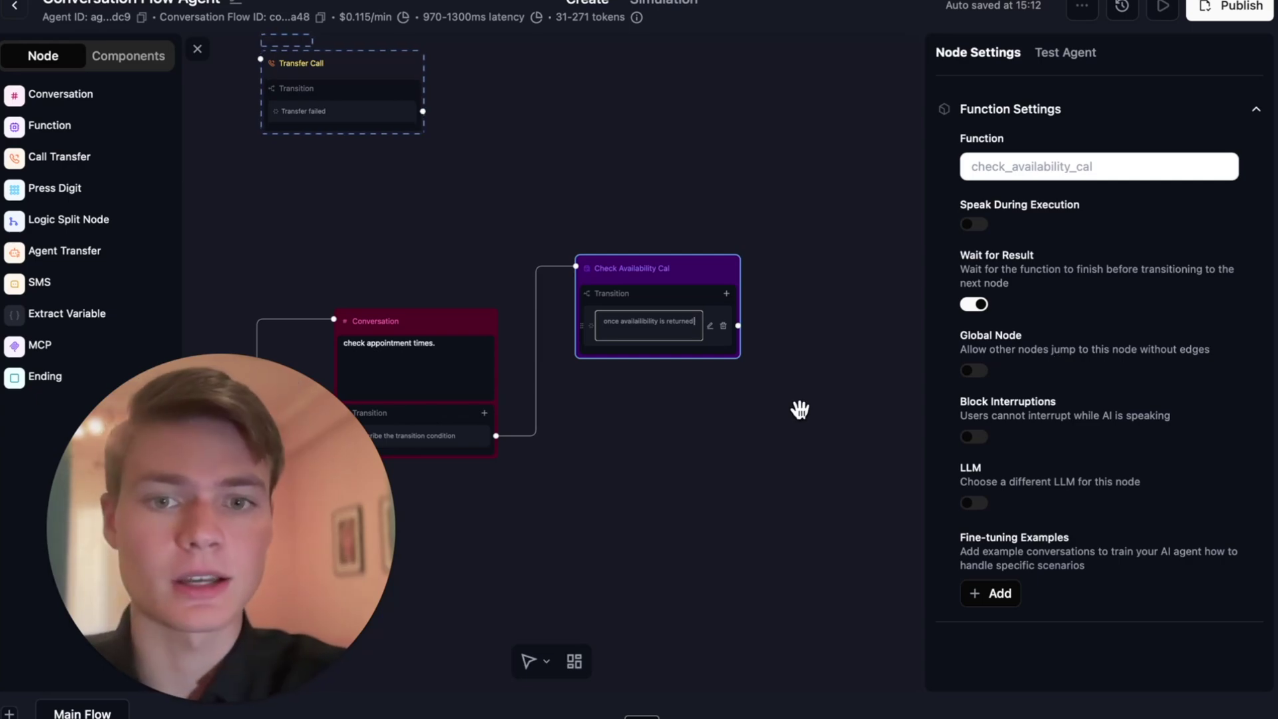
pyautogui.moveTo(800, 409); pyautogui.dragTo(775, 410)
pyautogui.moveTo(663, 265); pyautogui.dragTo(715, 267)
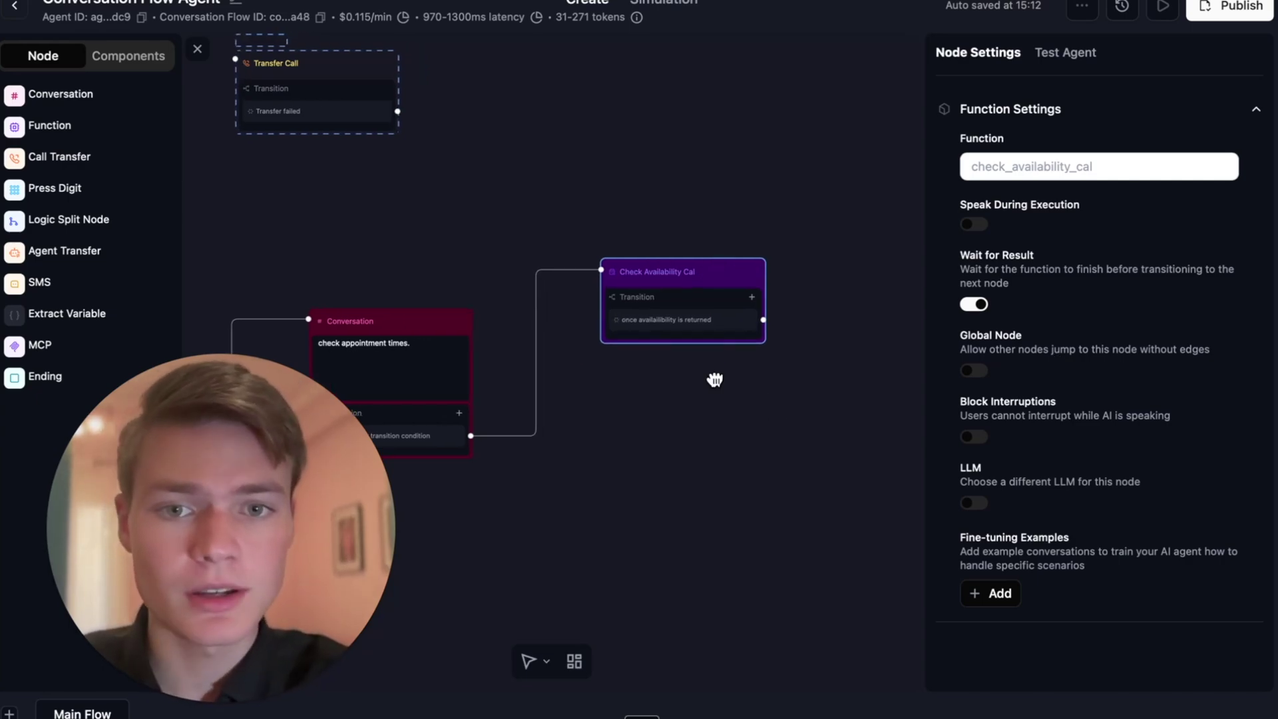
pyautogui.moveTo(713, 377); pyautogui.dragTo(699, 377)
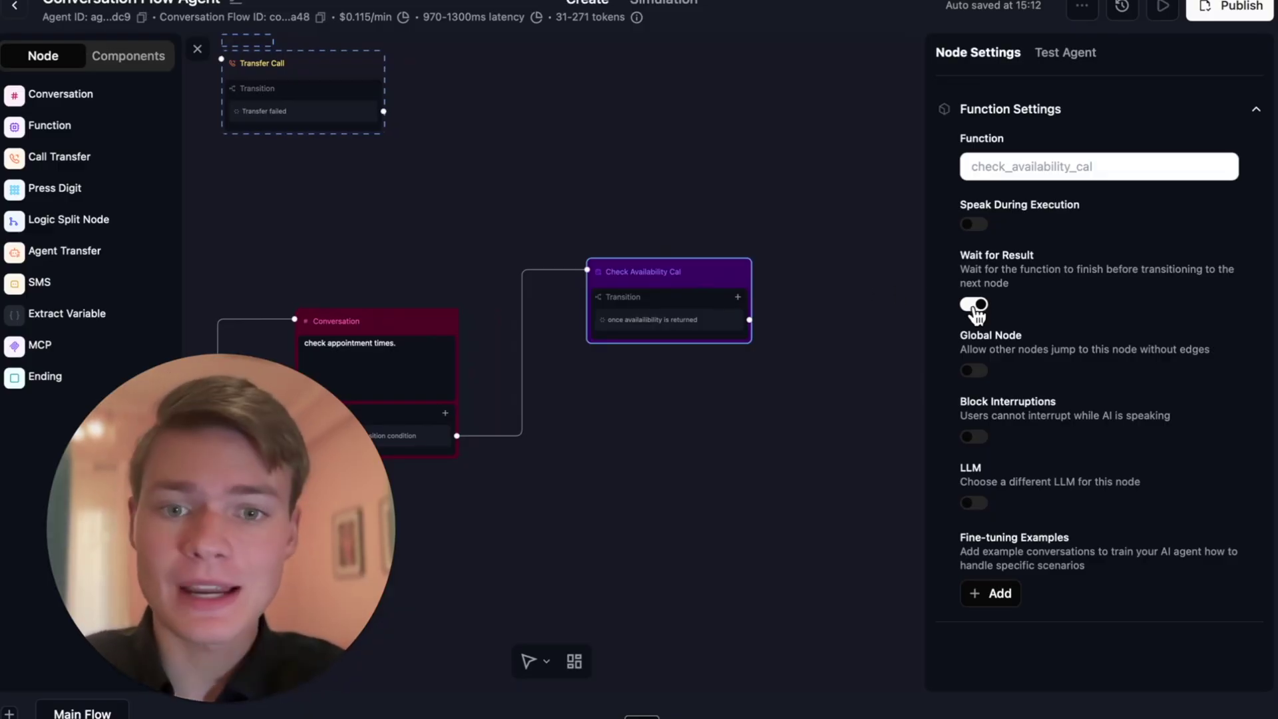
# Add a new Conversation node and place it up and to the right
pyautogui.click(63, 94)
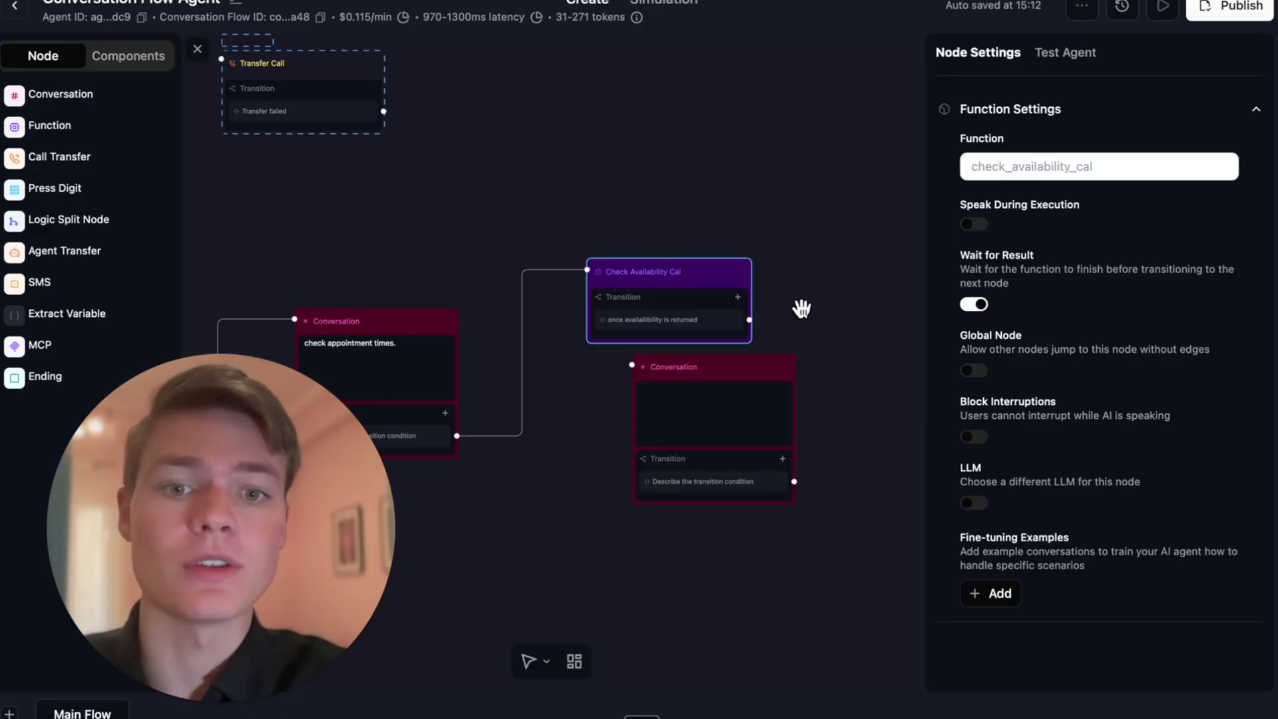
pyautogui.click(718, 385)
pyautogui.moveTo(733, 372); pyautogui.dragTo(822, 220)
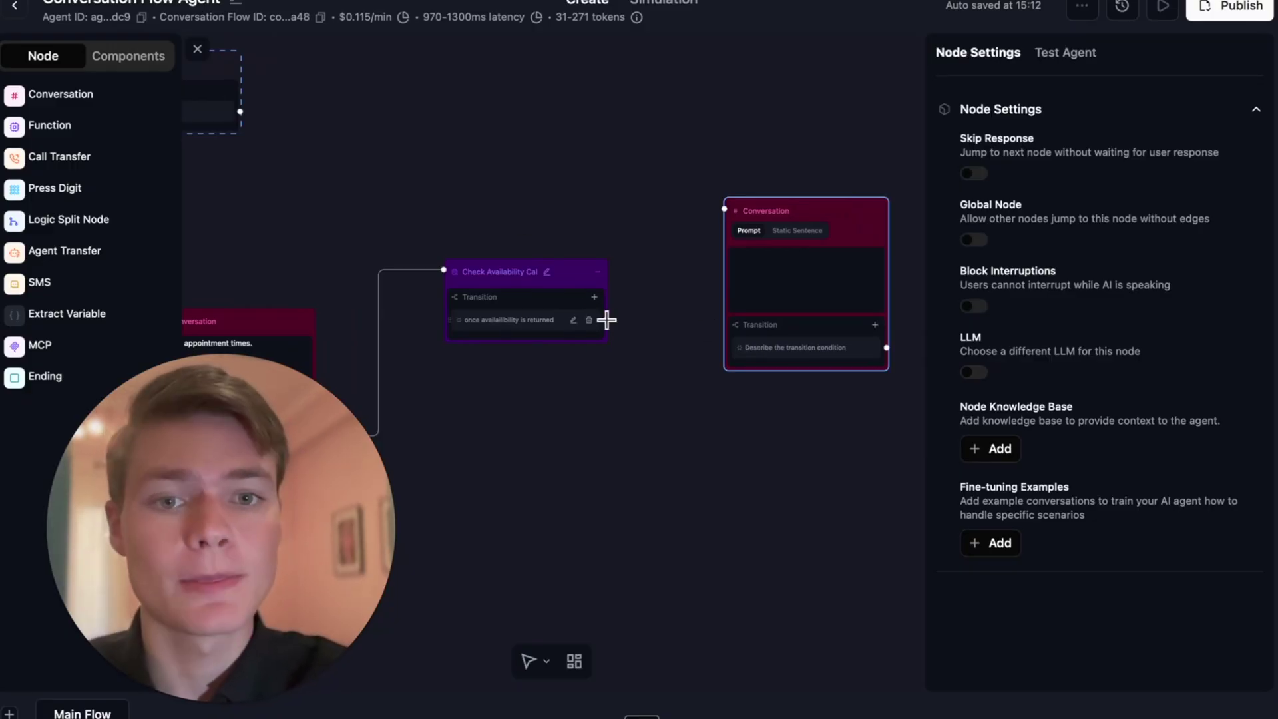
# Connect Check Availability Cal to the new Conversation node
pyautogui.moveTo(606, 320); pyautogui.dragTo(725, 208)
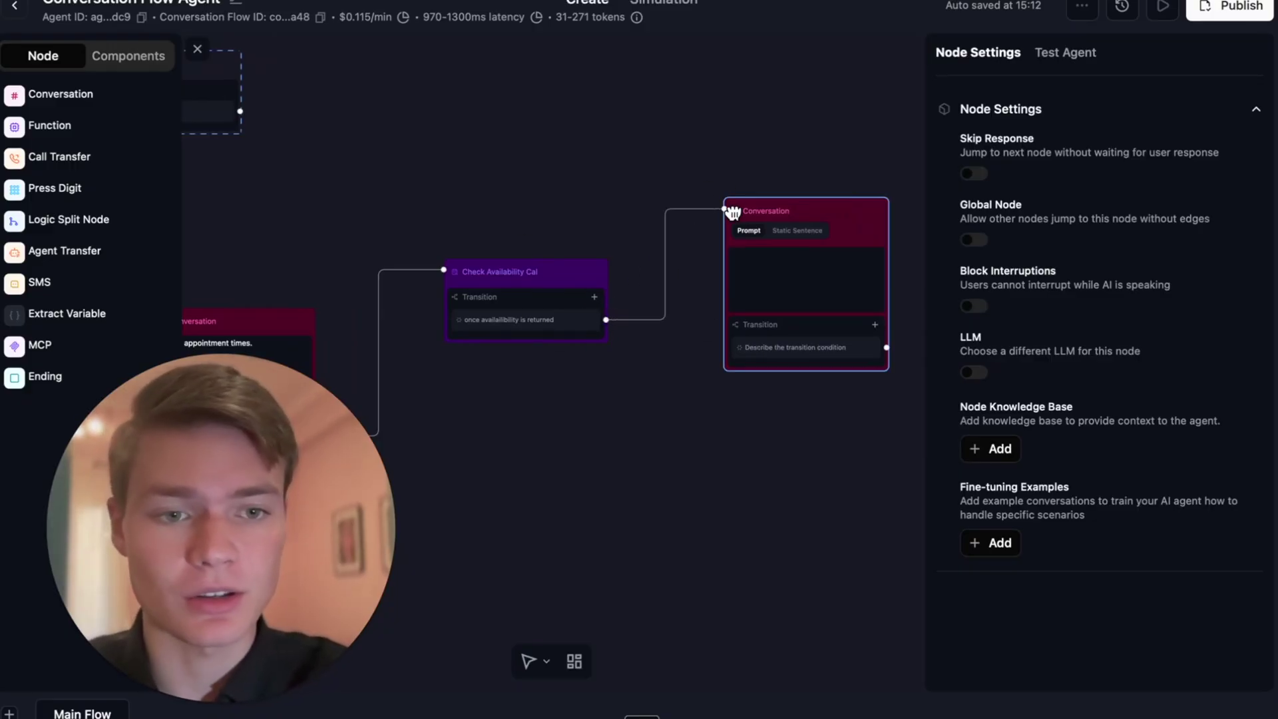
pyautogui.click(562, 281)
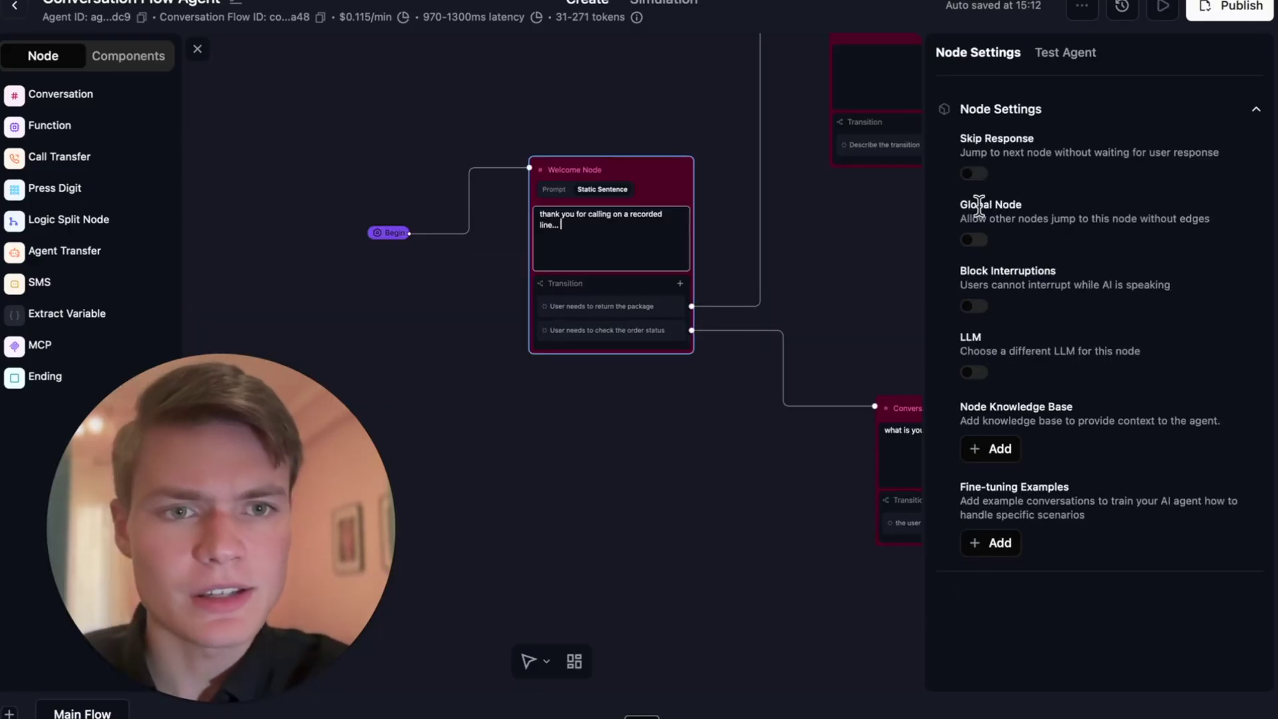
pyautogui.hscroll(3, 779, 242)
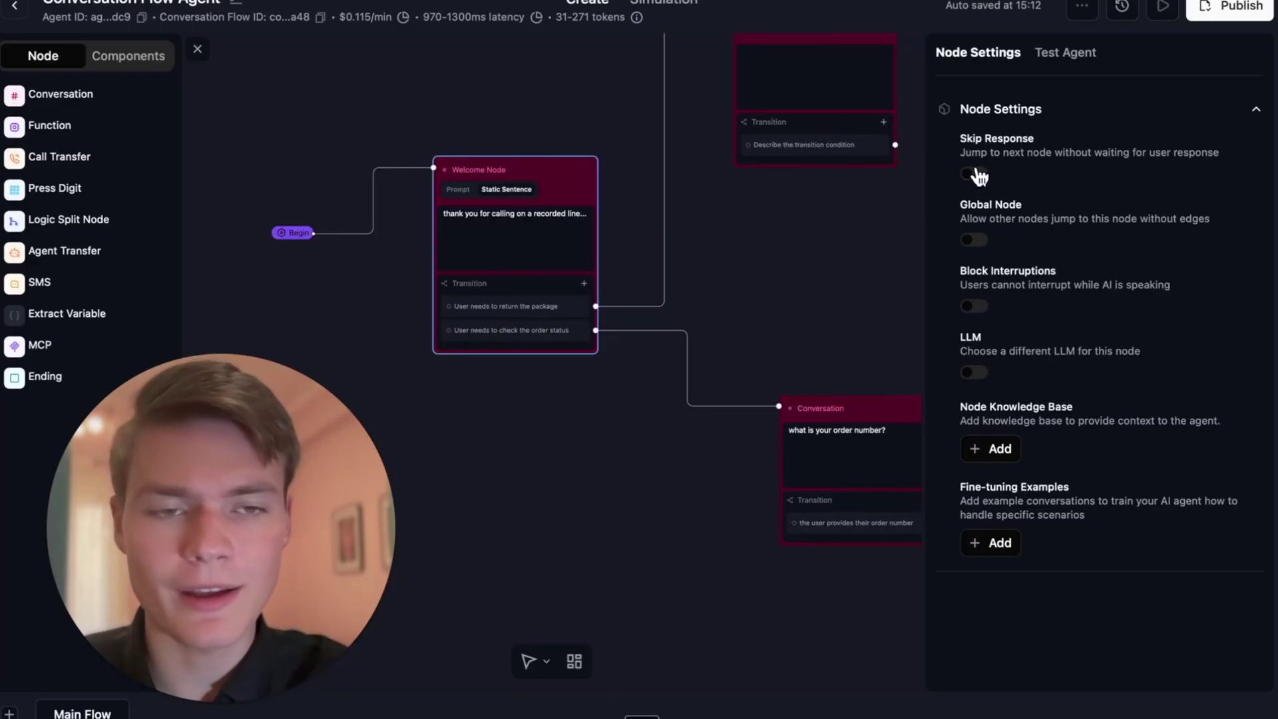
# Turn on Skip Response for the 'check appointment times.' Conversation node
pyautogui.hscroll(10, 793, 251)
pyautogui.click(731, 307)
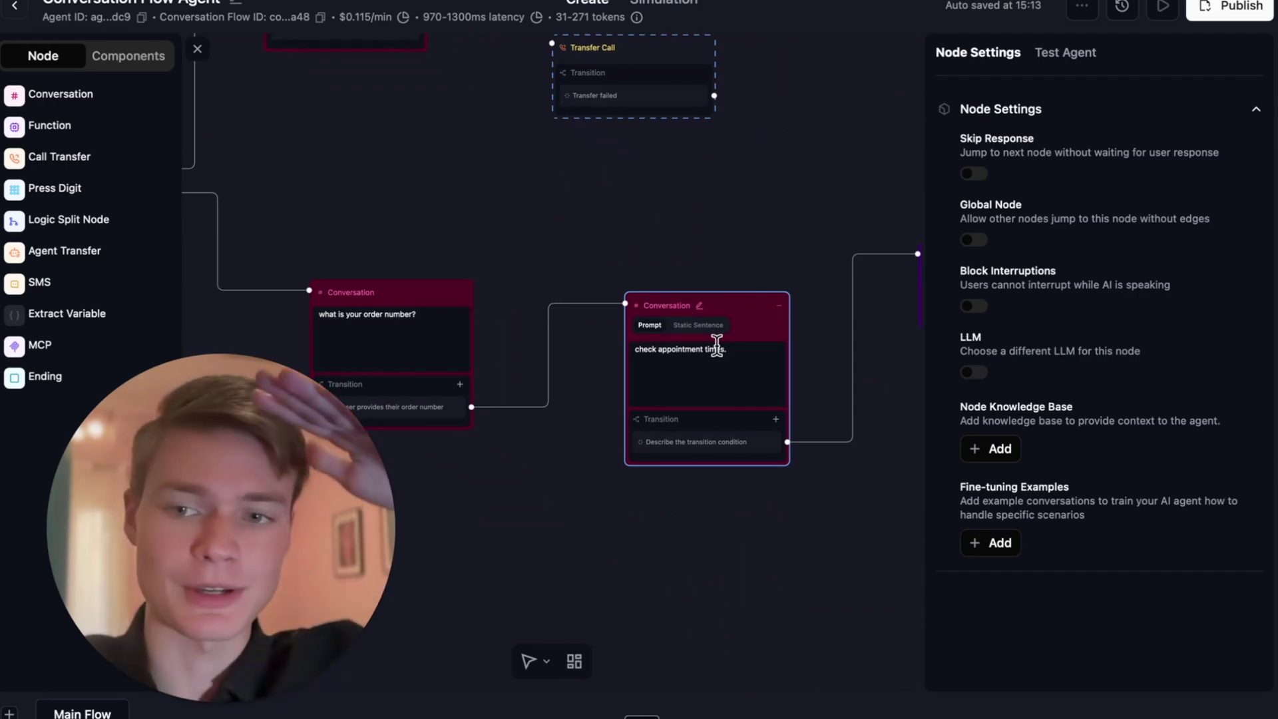
pyautogui.click(974, 175)
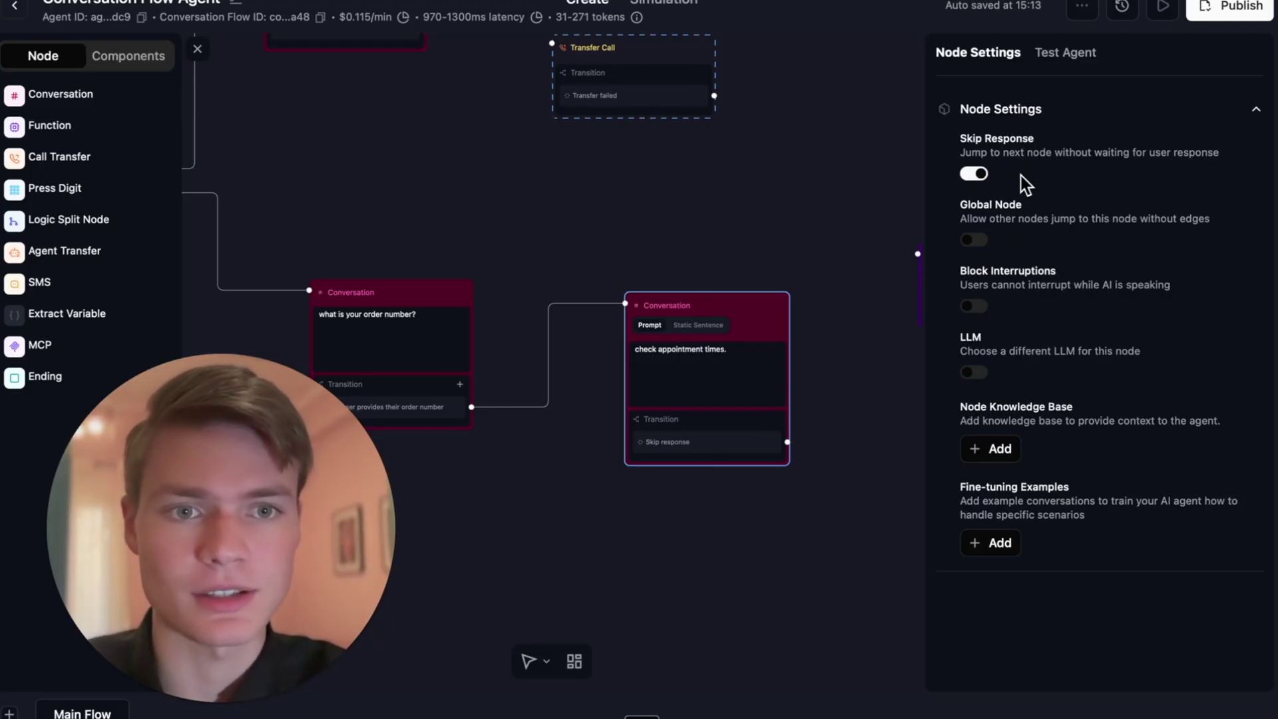
# Turn Skip Response back off and give the node its own LLM setting
pyautogui.click(974, 174)
pyautogui.click(974, 373)
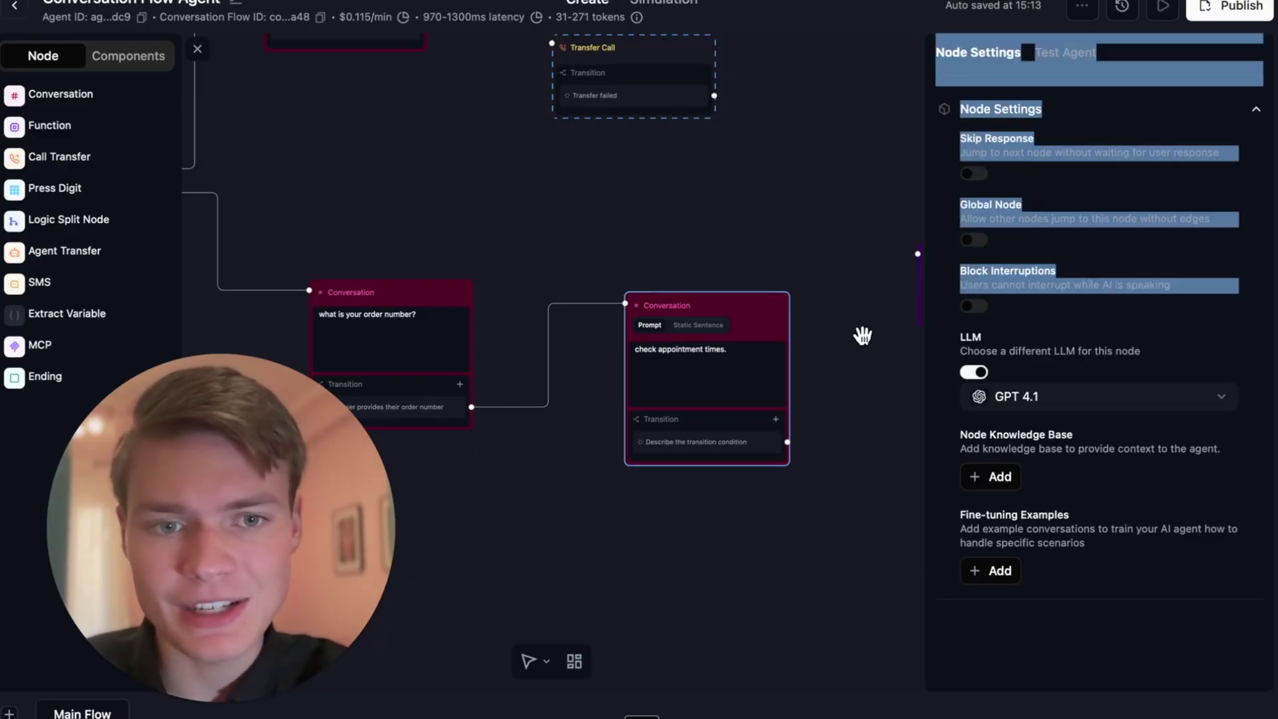
pyautogui.click(1008, 399)
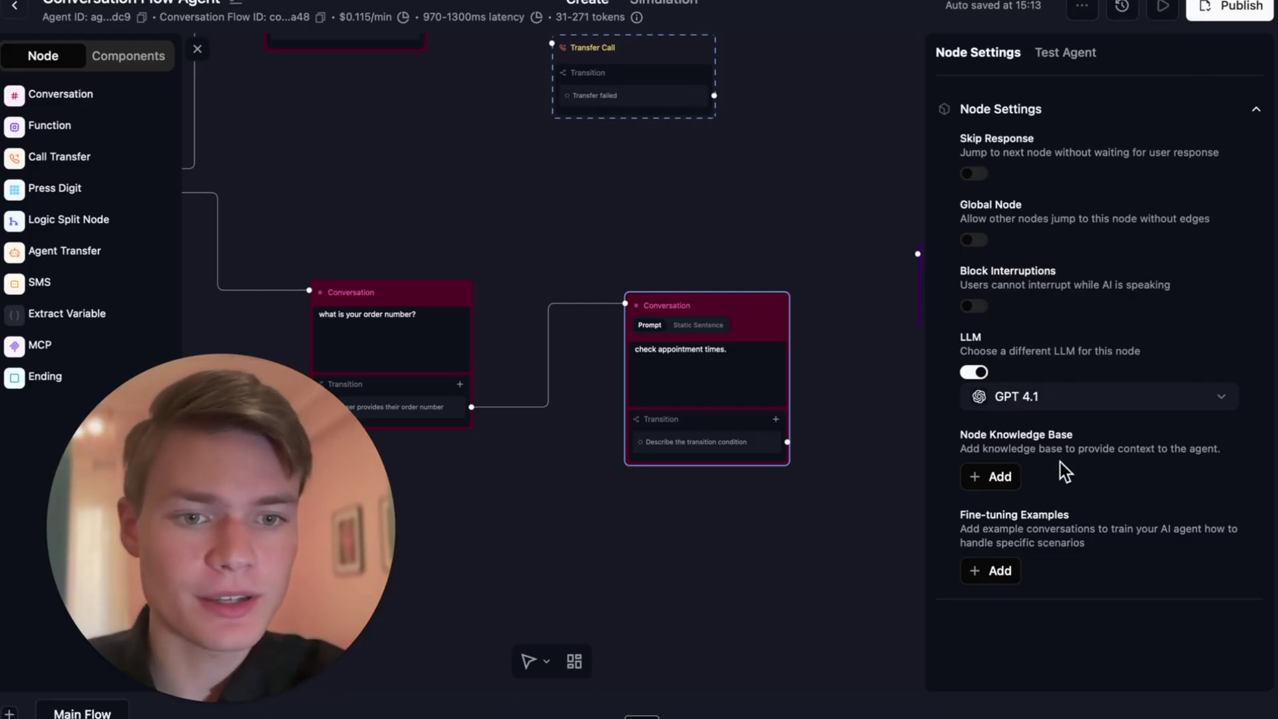
pyautogui.click(1002, 485)
pyautogui.click(1090, 434)
pyautogui.moveTo(847, 403); pyautogui.dragTo(727, 403)
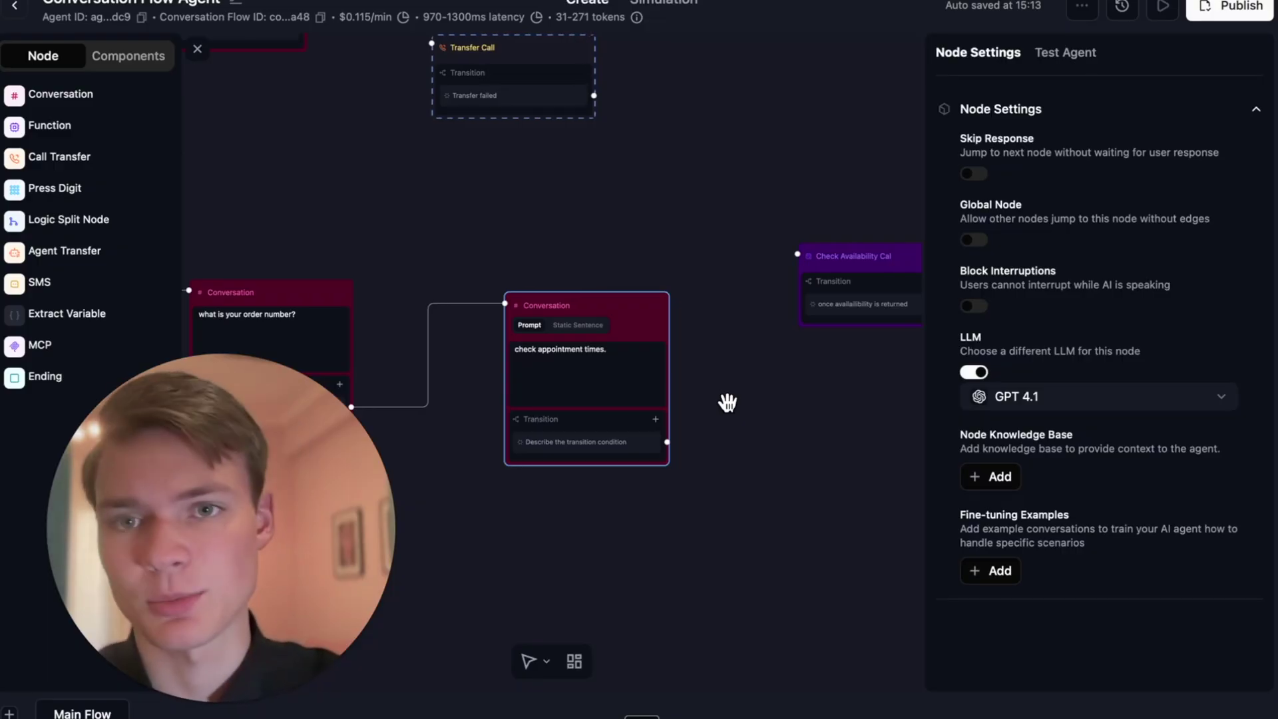
pyautogui.moveTo(666, 217); pyautogui.dragTo(745, 271)
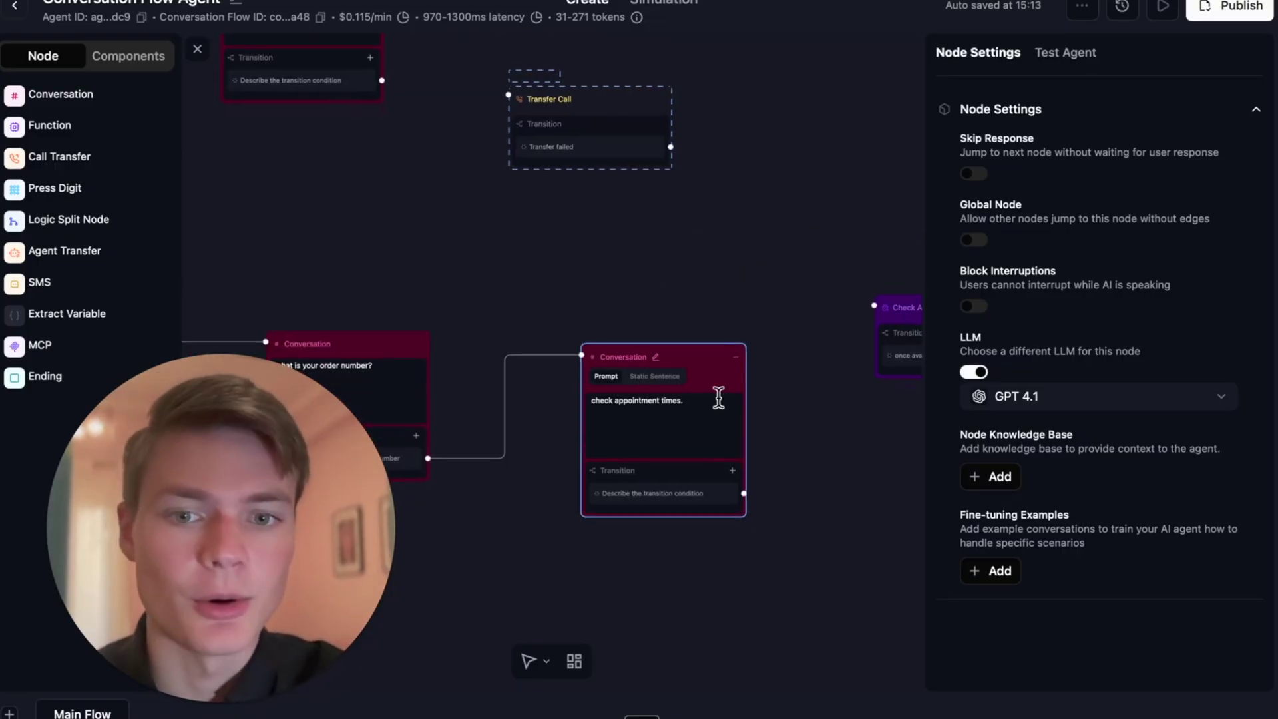
pyautogui.hscroll(-2, 733, 399)
pyautogui.scroll(-3, 785, 396)
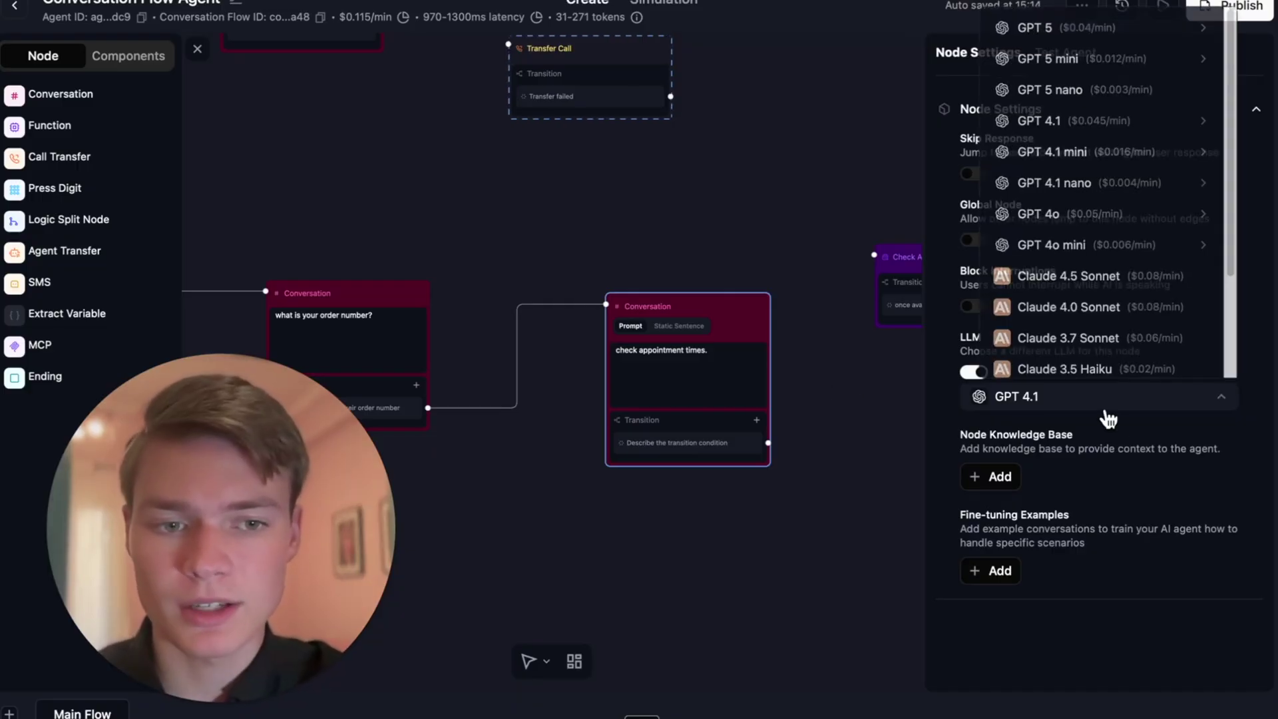
# Choose Claude 4.5 Sonnet as the node's model
pyautogui.click(1110, 403)
pyautogui.scroll(-2, 1086, 199)
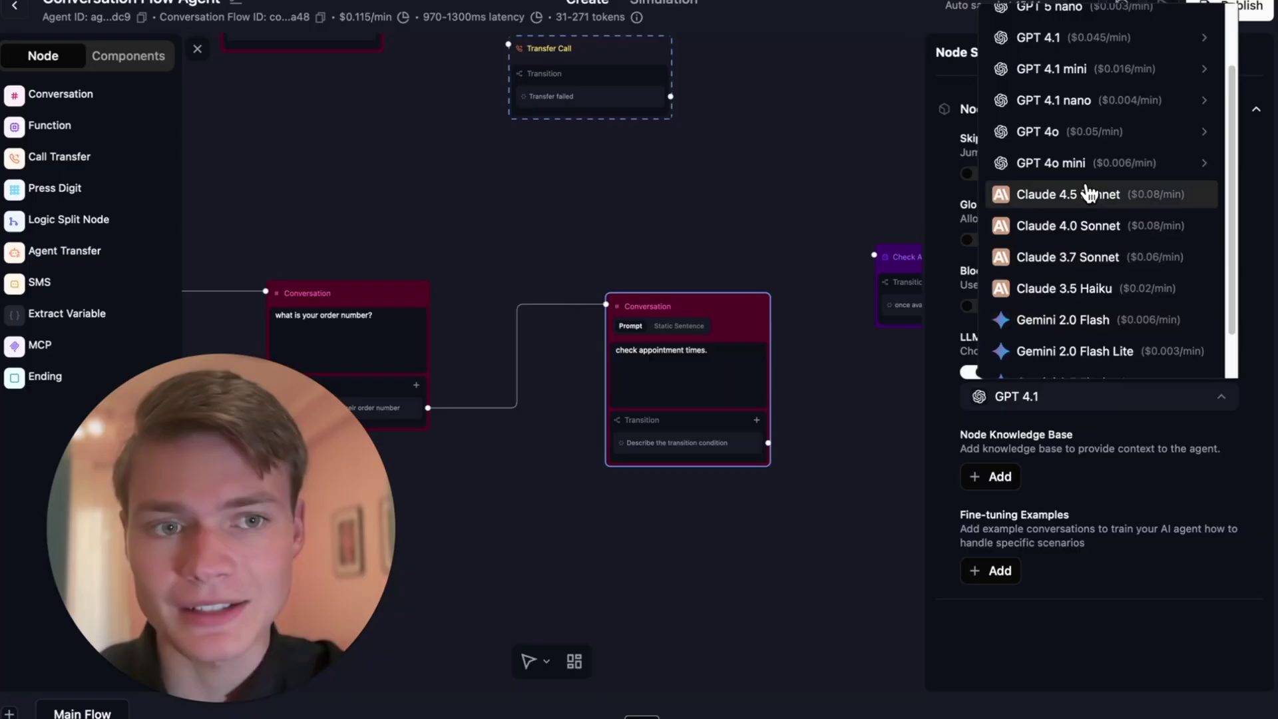
pyautogui.click(1085, 193)
pyautogui.click(1097, 398)
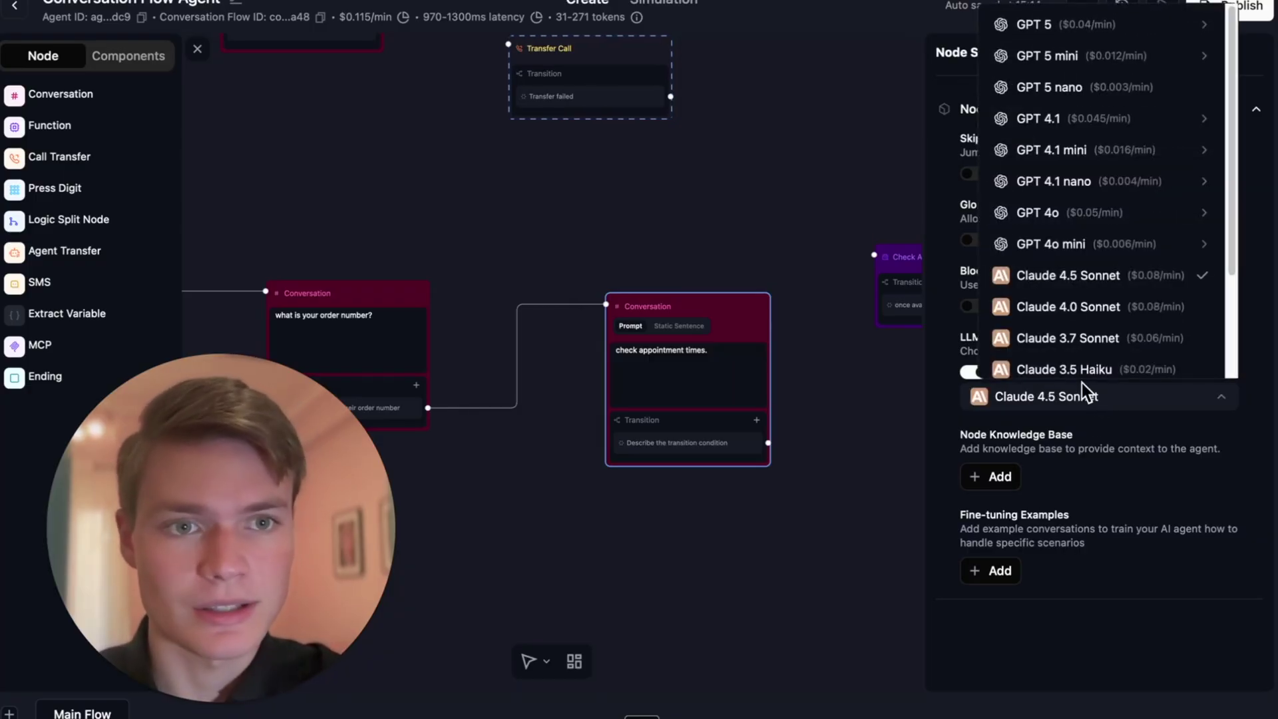
pyautogui.scroll(-1, 1111, 174)
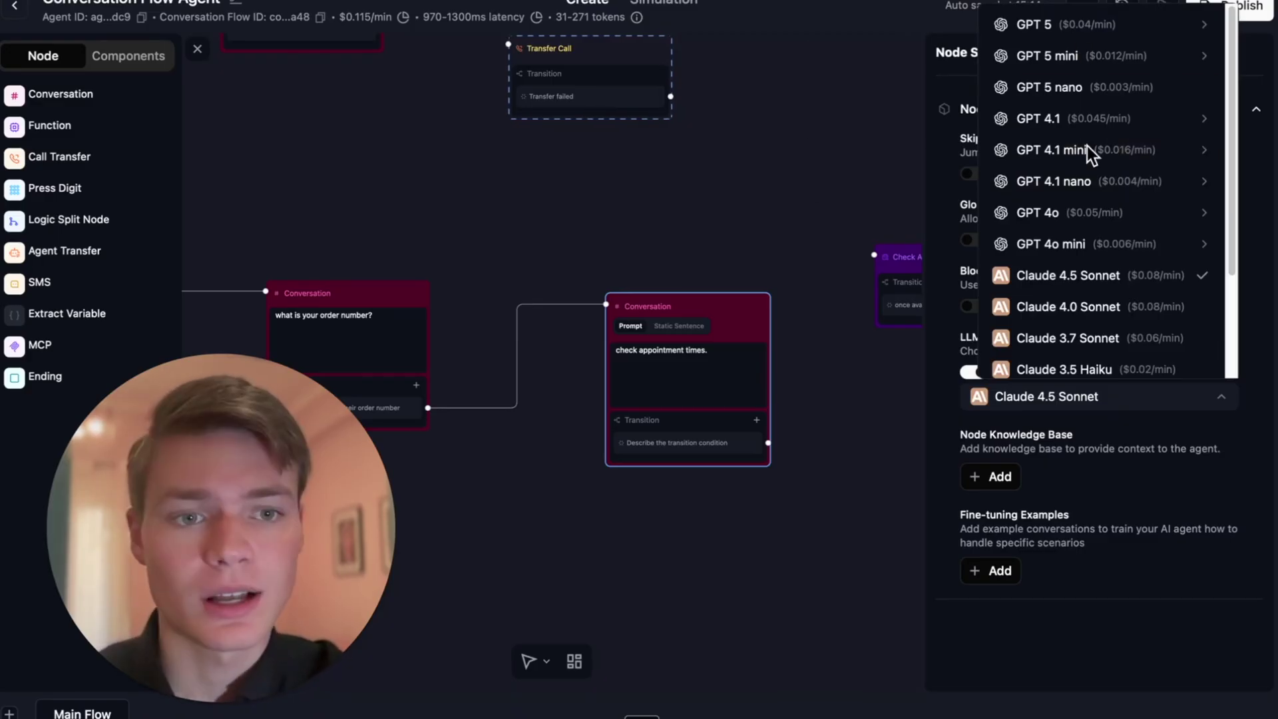
pyautogui.click(1086, 460)
# Look at the knowledge base Add options twice without adding one
pyautogui.click(1007, 478)
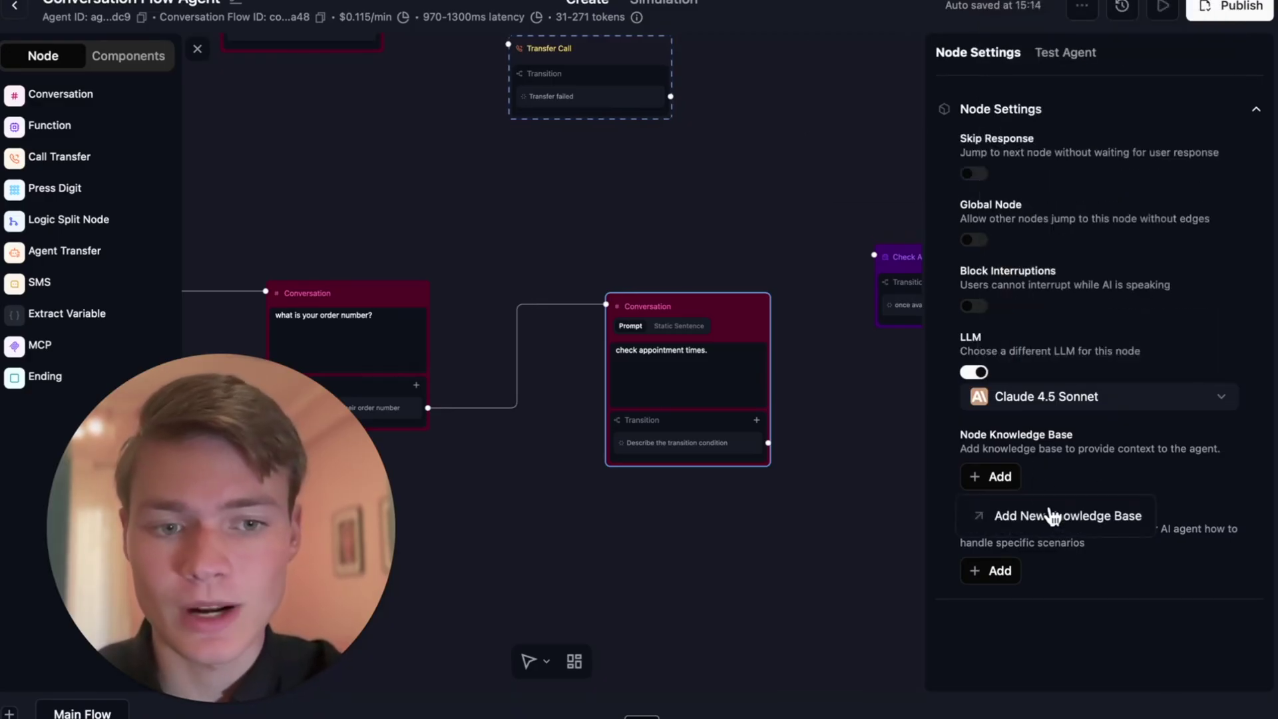
pyautogui.click(1053, 516)
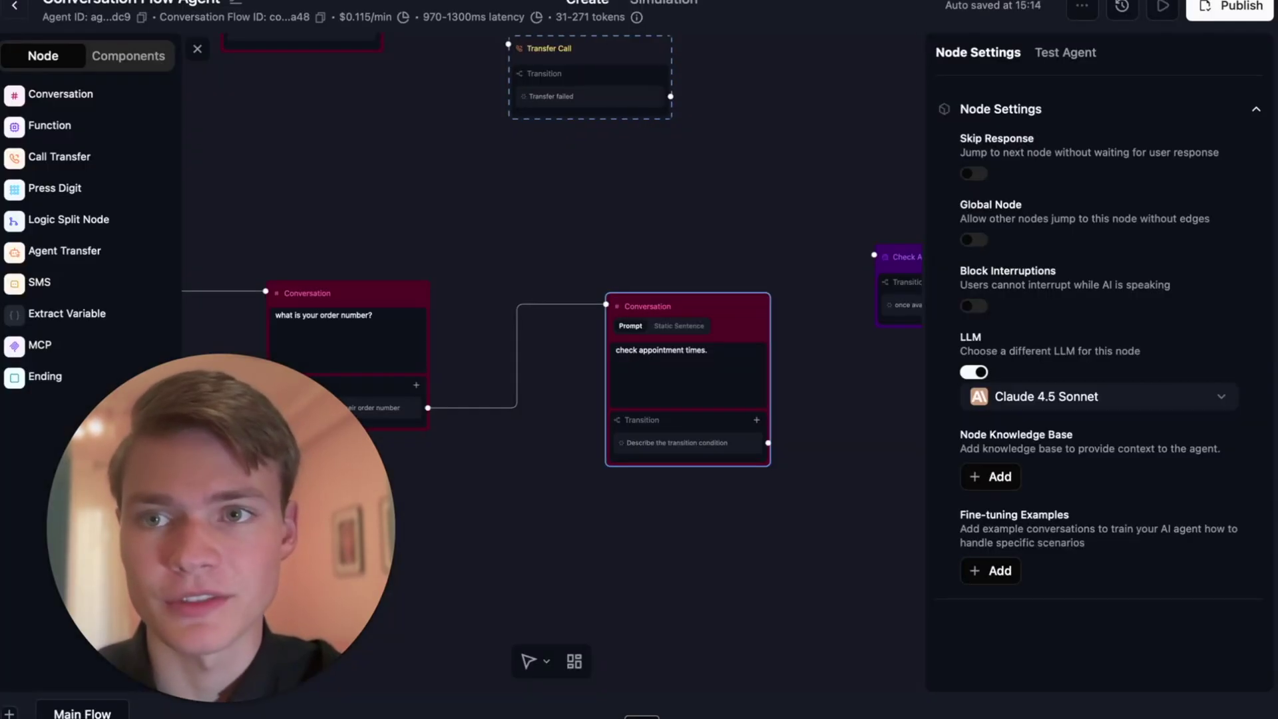
pyautogui.click(1003, 479)
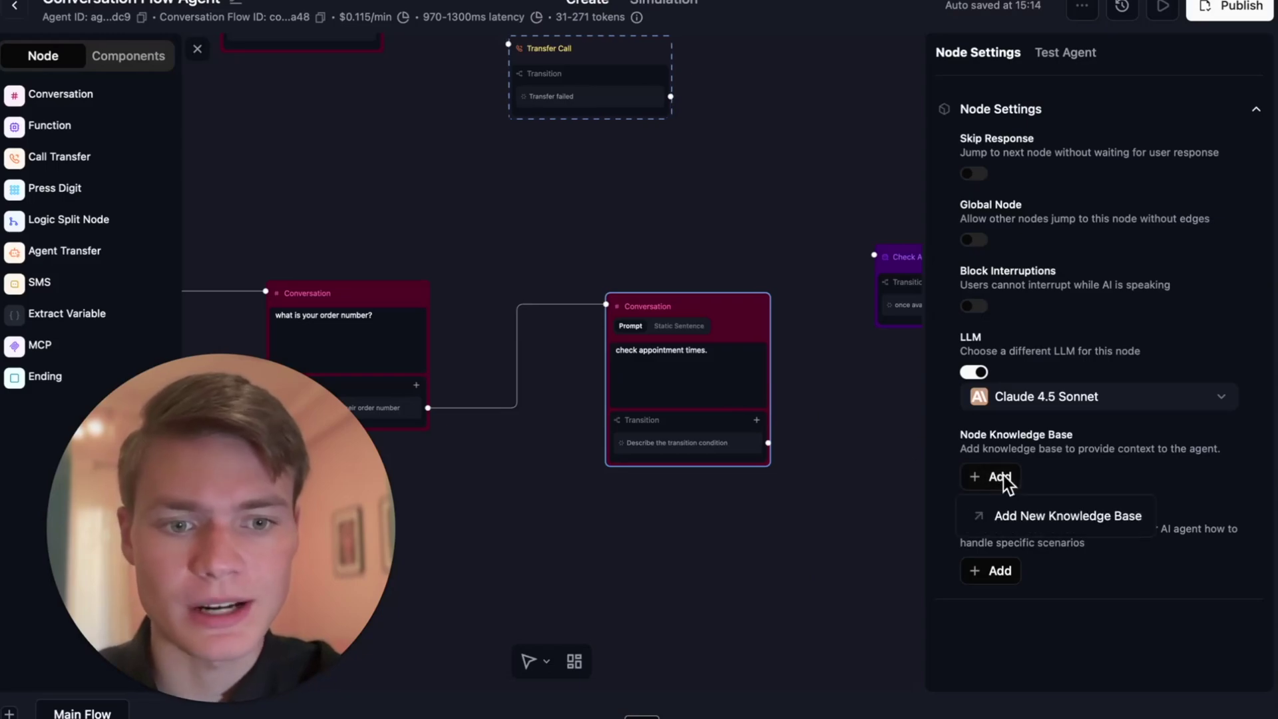
pyautogui.click(1082, 476)
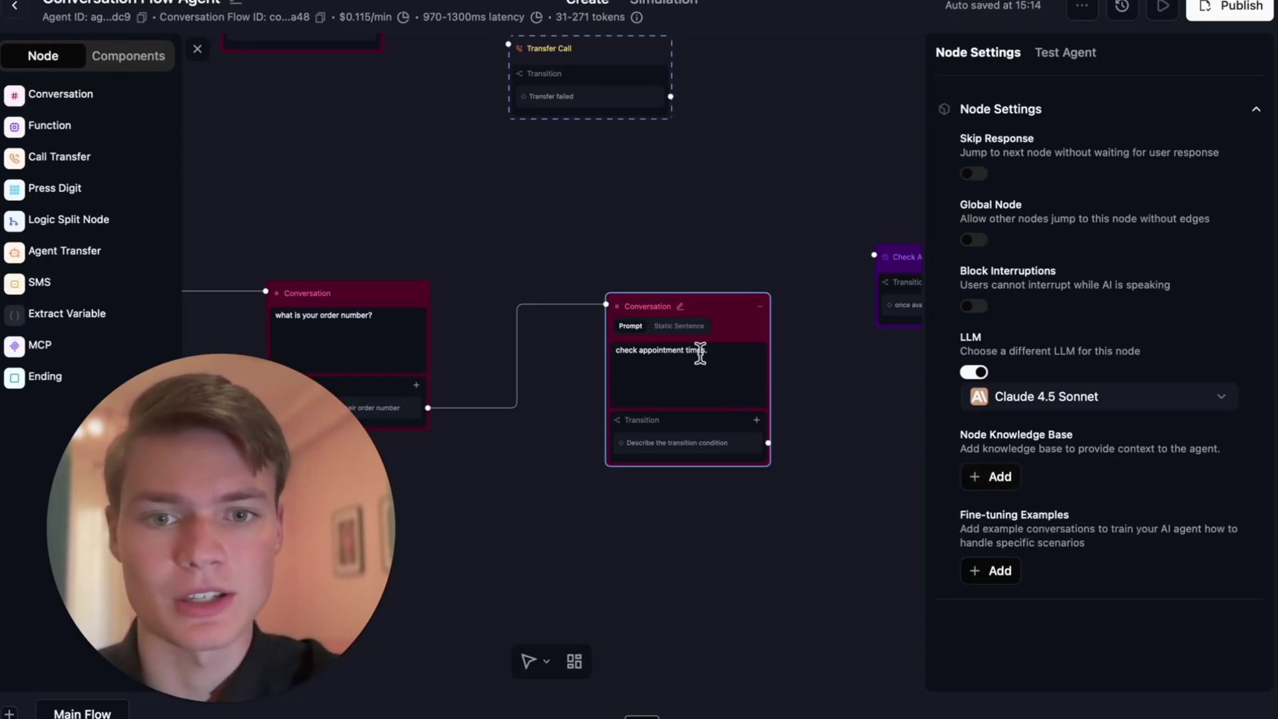
# Add a 'Finetune a conversation' example whose user line says they are very upset with you
pyautogui.click(1001, 570)
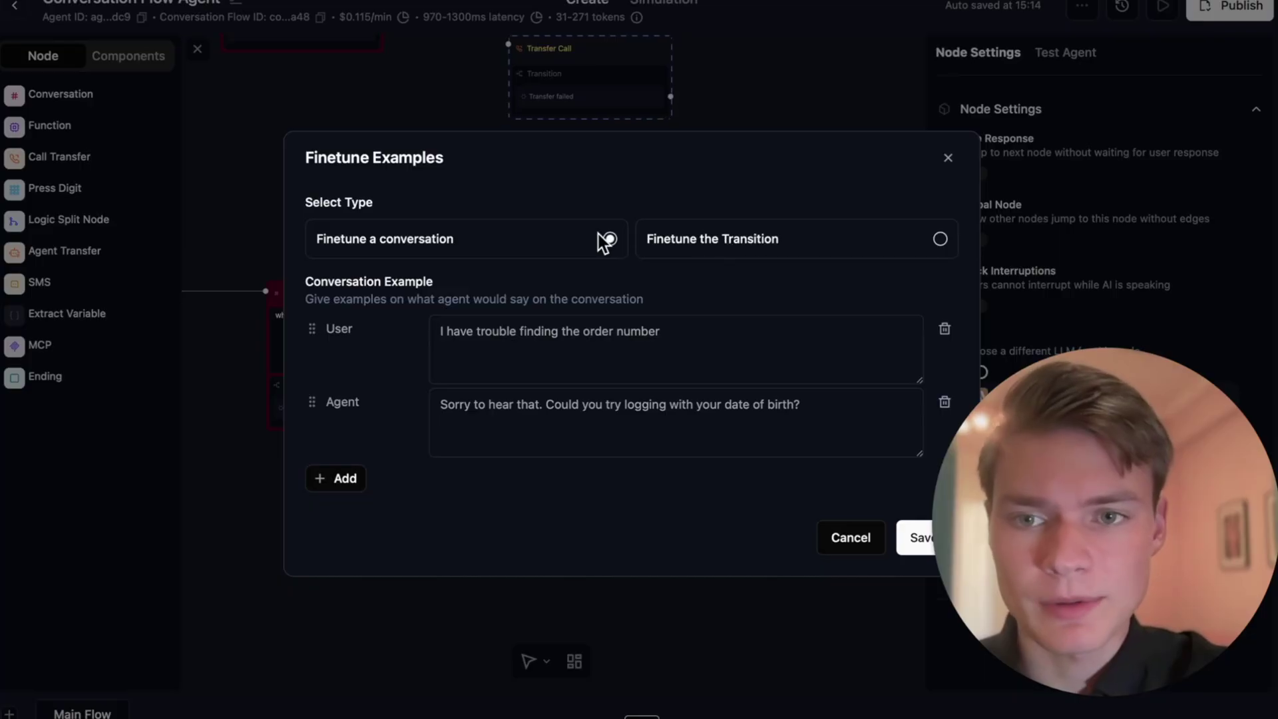
pyautogui.click(940, 240)
pyautogui.click(614, 193)
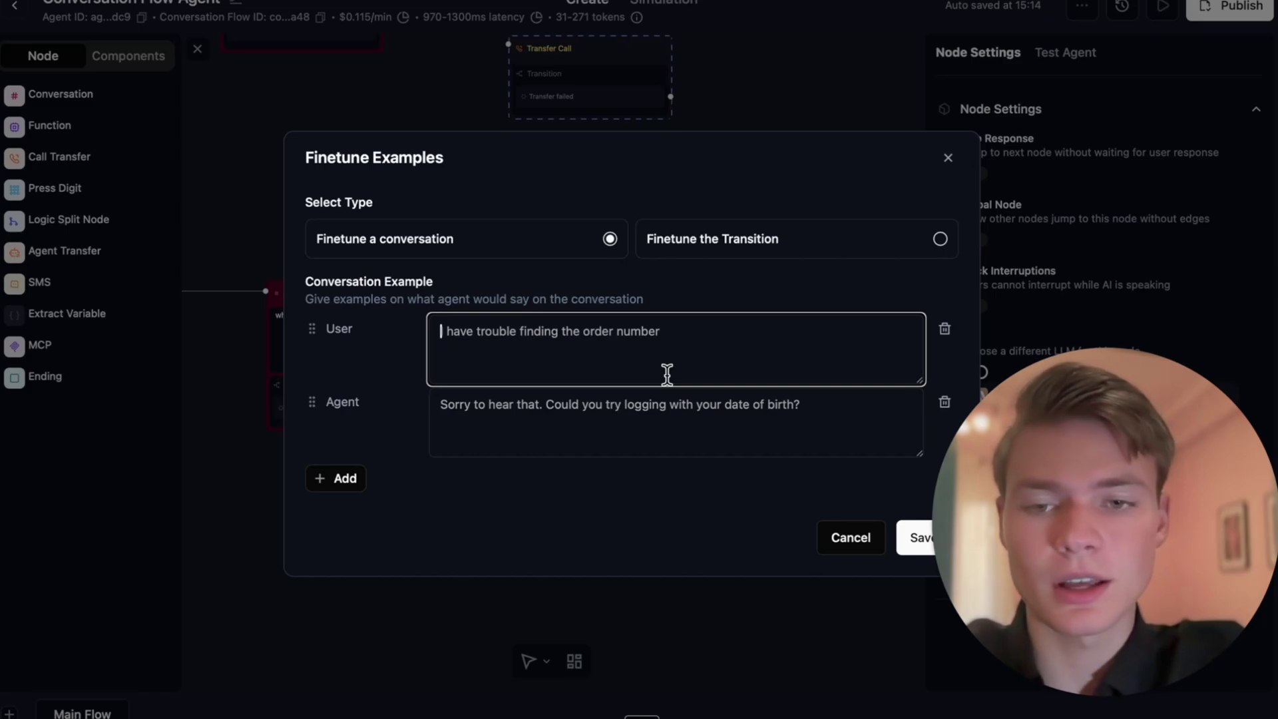
pyautogui.write('am very')
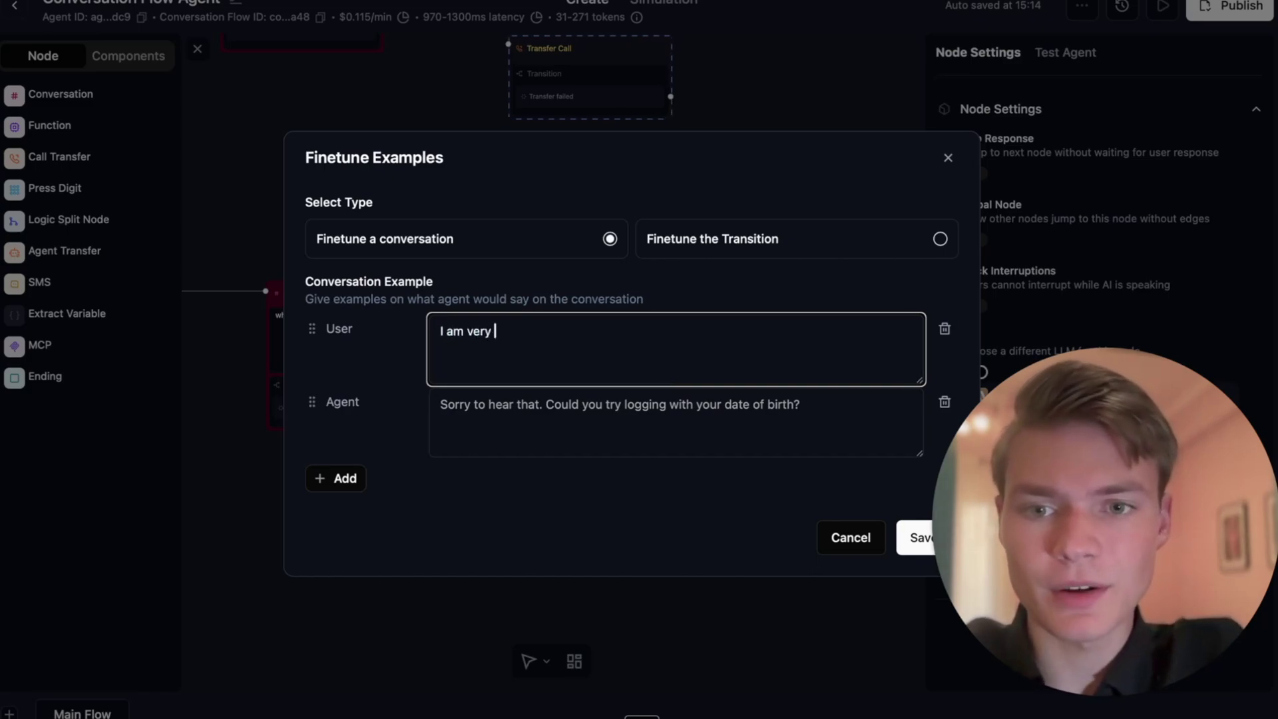
pyautogui.press('BackSpace')
pyautogui.press('BackSpace')
pyautogui.write('with you')
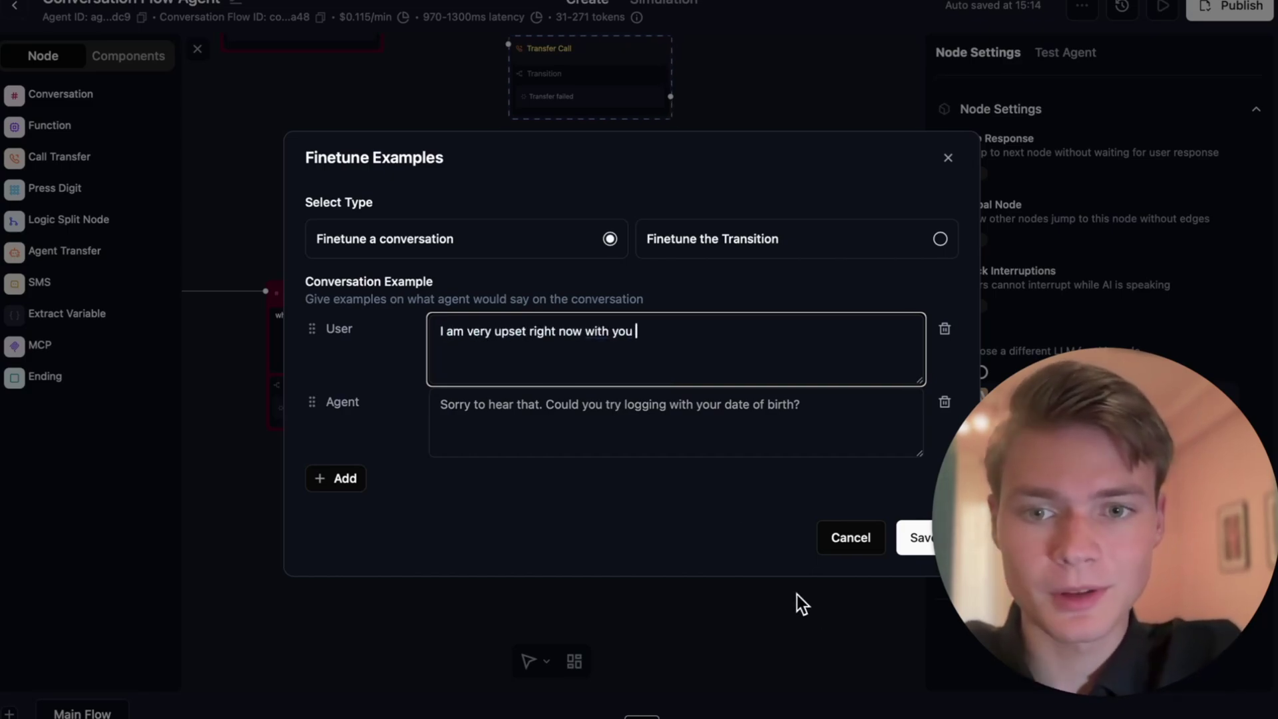
# Replace the agent reply with 'sorry to hear that I am trying my best to help.'
pyautogui.click(531, 430)
pyautogui.hotkey('ctrl', 'a')
pyautogui.write('sorry to hear that I am trying b')
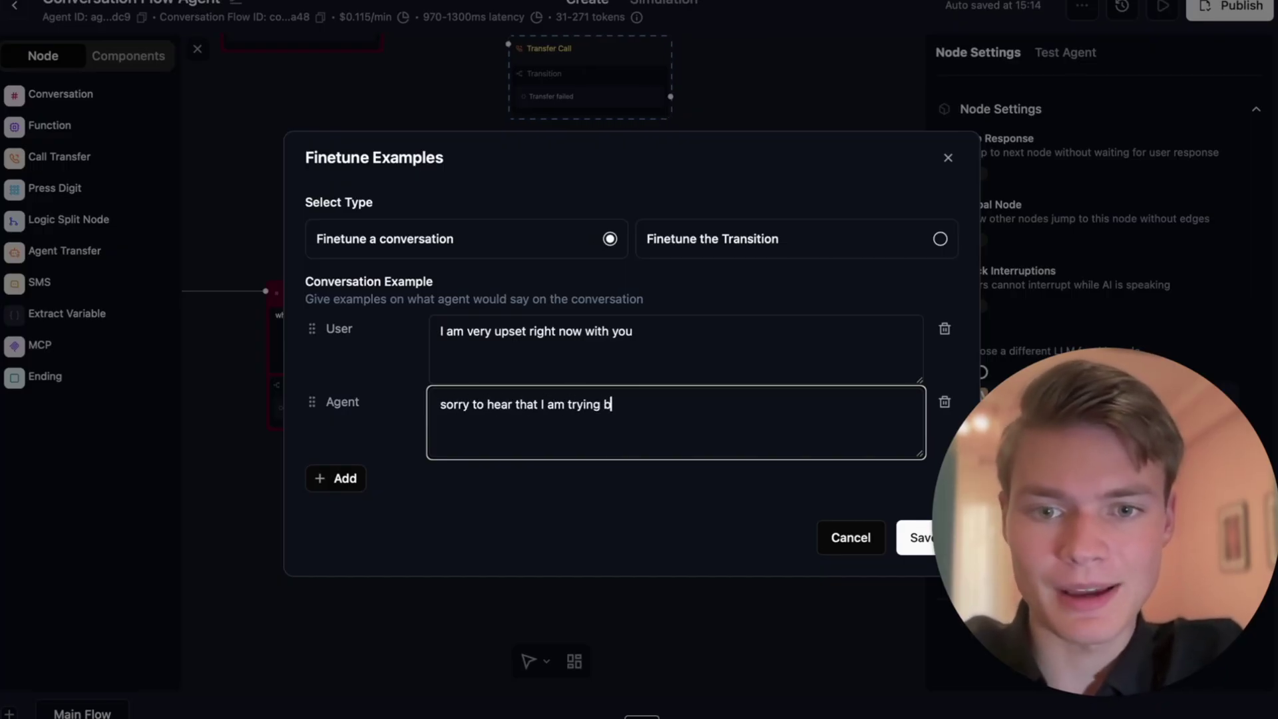
pyautogui.press('BackSpace')
pyautogui.write('my best to help')
pyautogui.press('BackSpace')
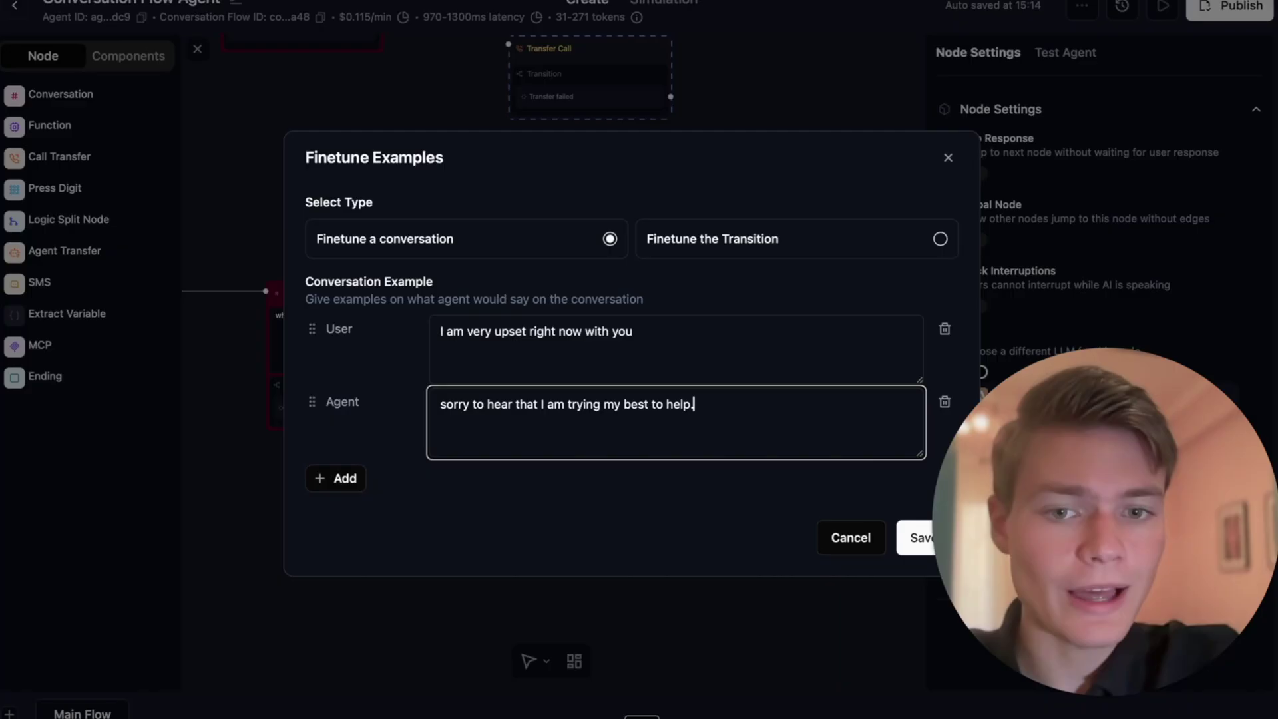
pyautogui.write('.')
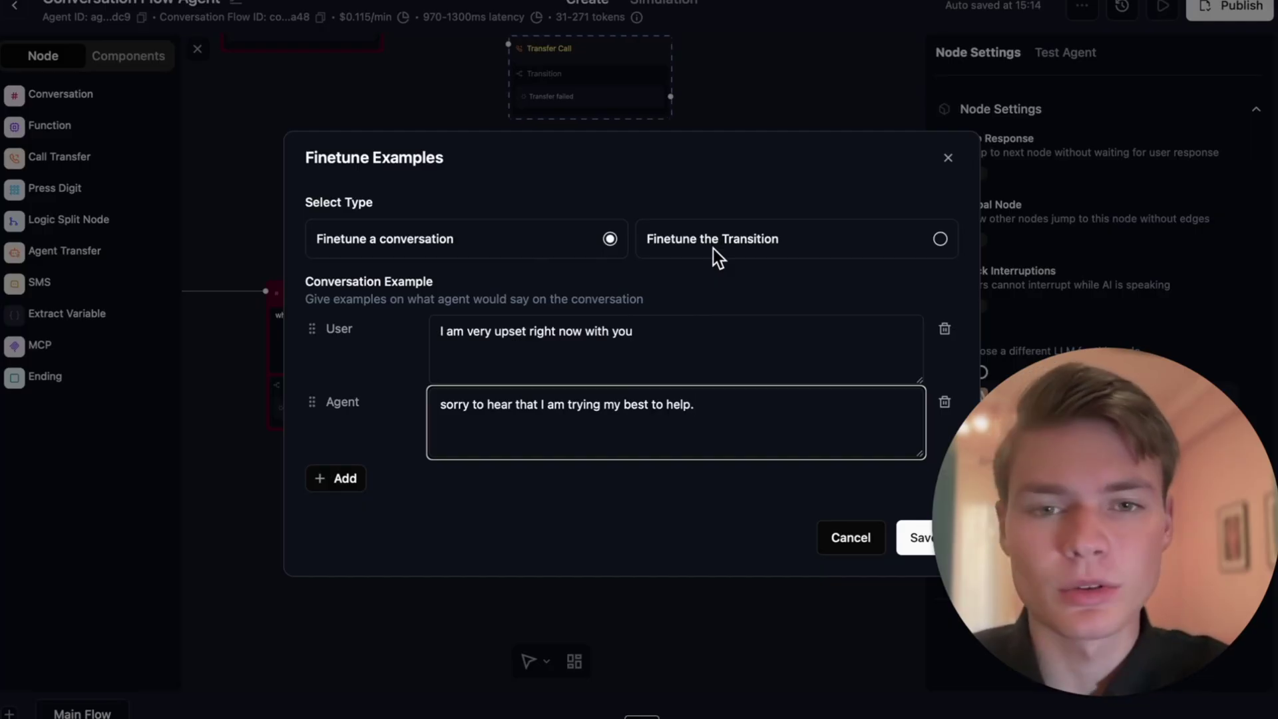
# Make it a transition example: user has an f150, agent asks commercial or personal use
pyautogui.click(937, 241)
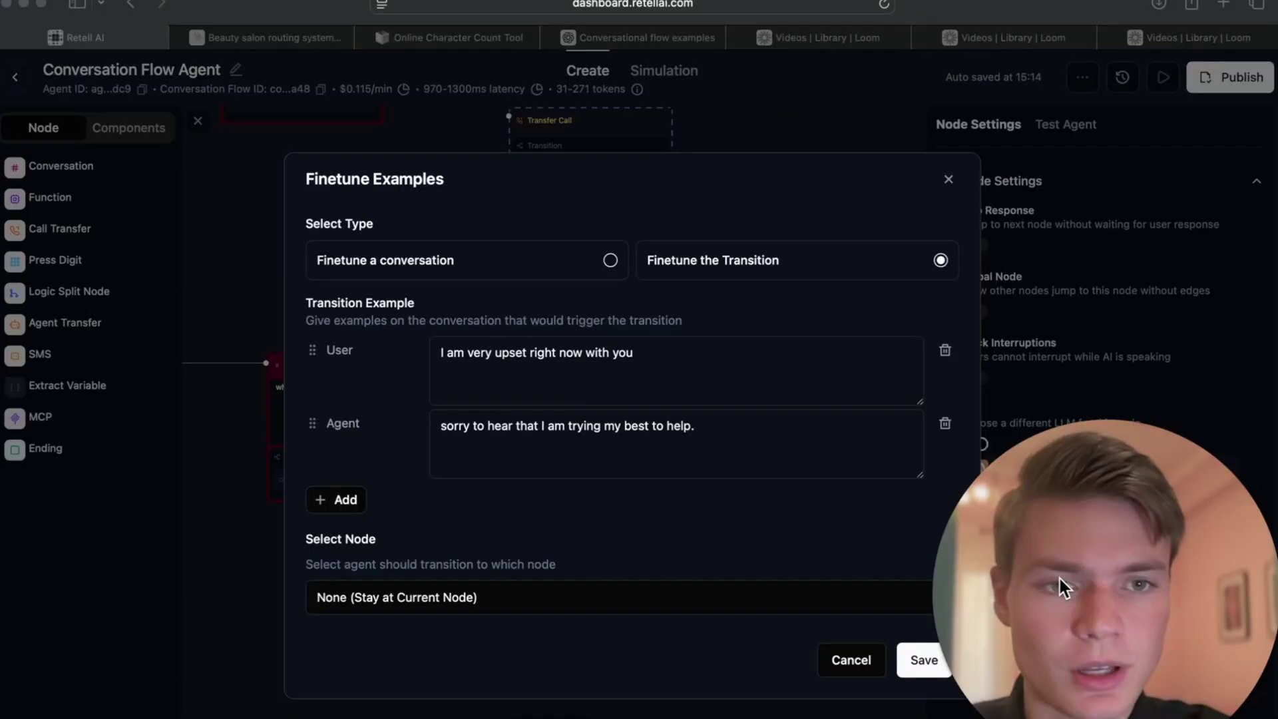
pyautogui.moveTo(1080, 505); pyautogui.dragTo(1140, 138)
pyautogui.moveTo(1139, 209); pyautogui.dragTo(1146, 179)
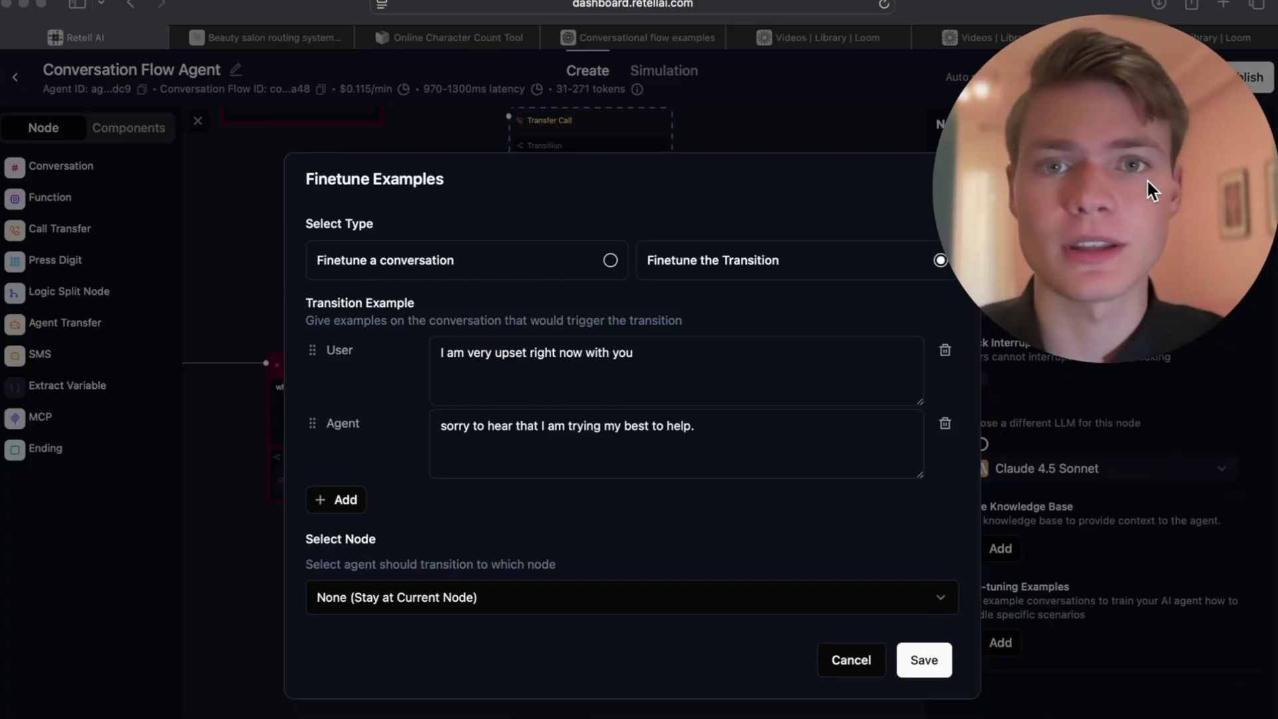
pyautogui.moveTo(634, 353); pyautogui.dragTo(408, 354)
pyautogui.write('I have a f150')
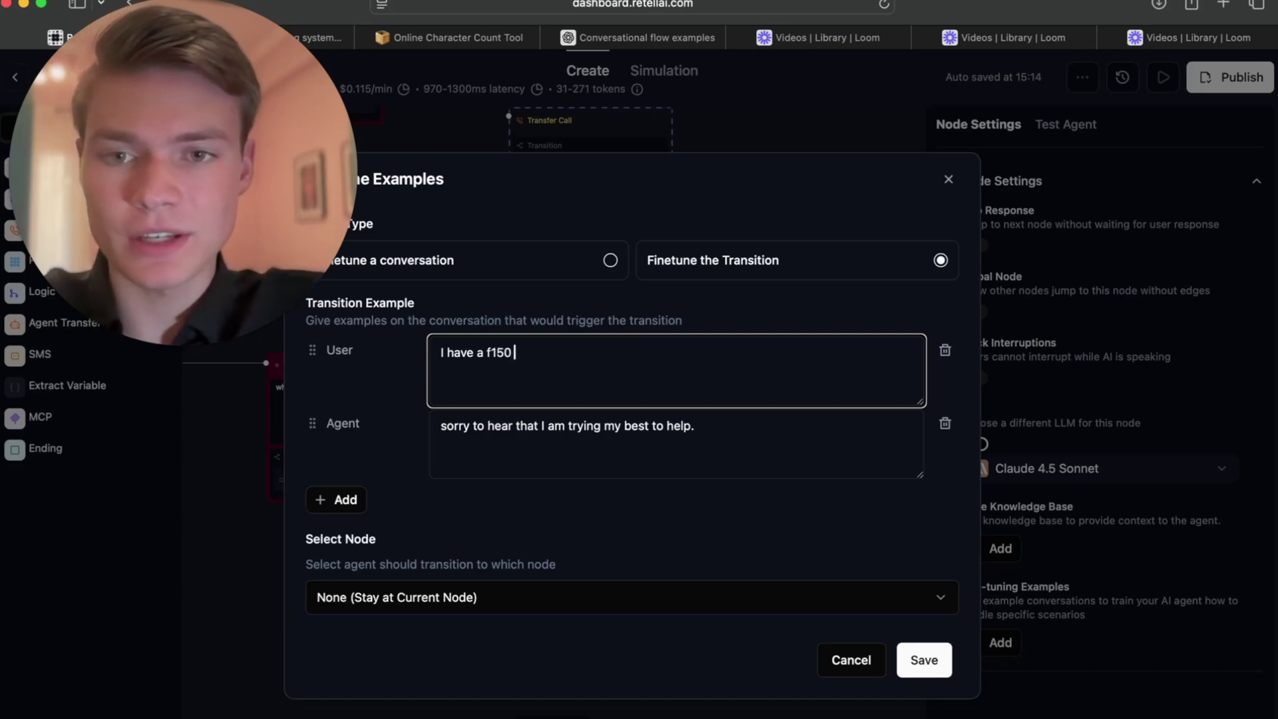
pyautogui.click(732, 433)
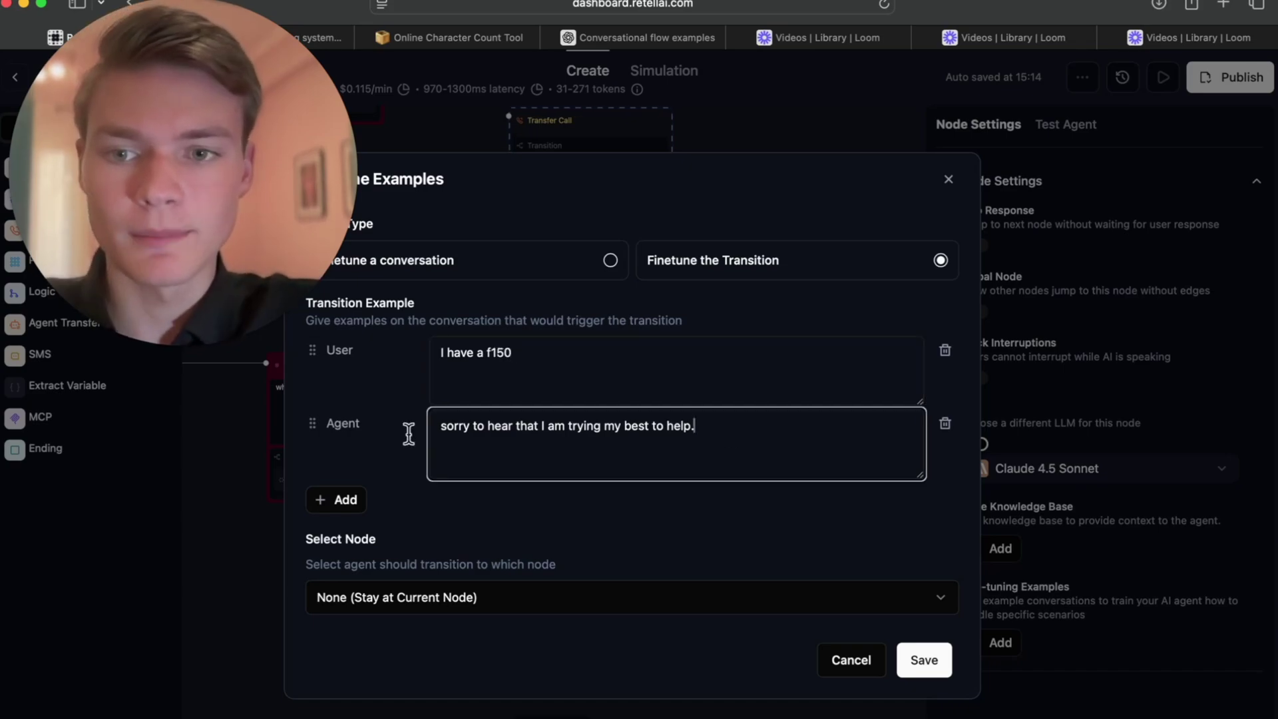
pyautogui.press('super+a')
pyautogui.write('okay ')
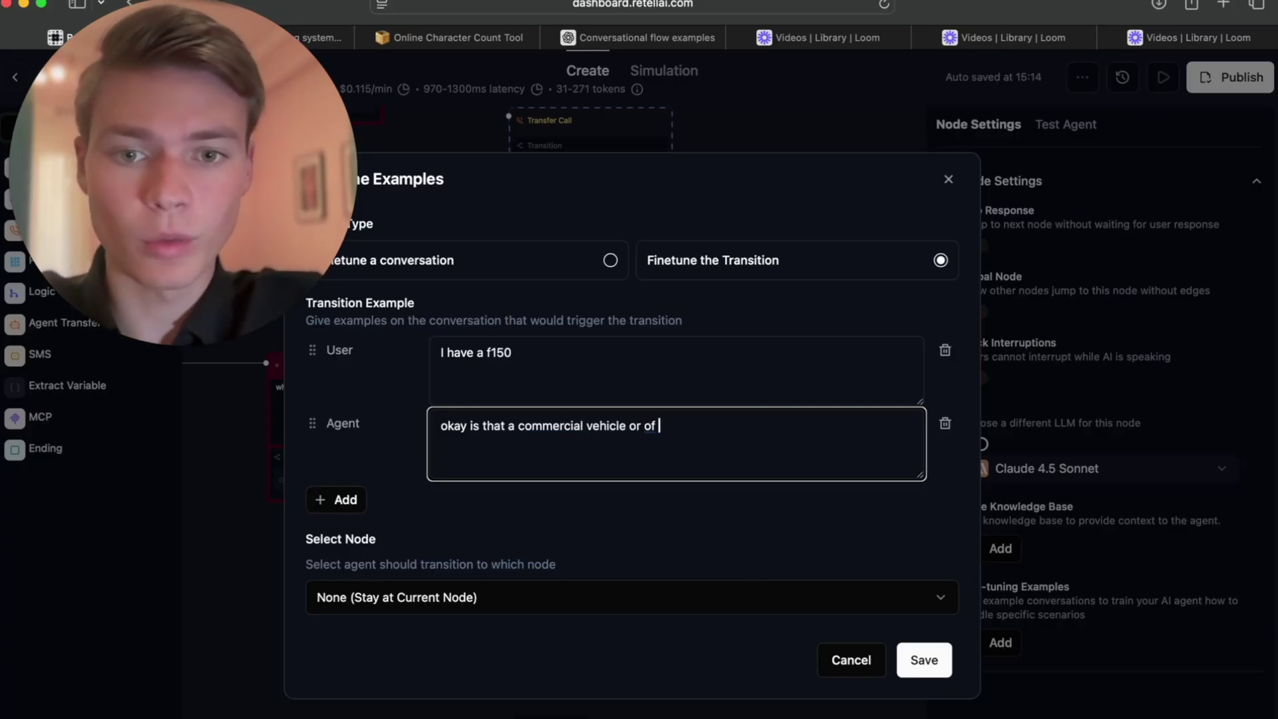
pyautogui.write('or personal use')
pyautogui.click(574, 612)
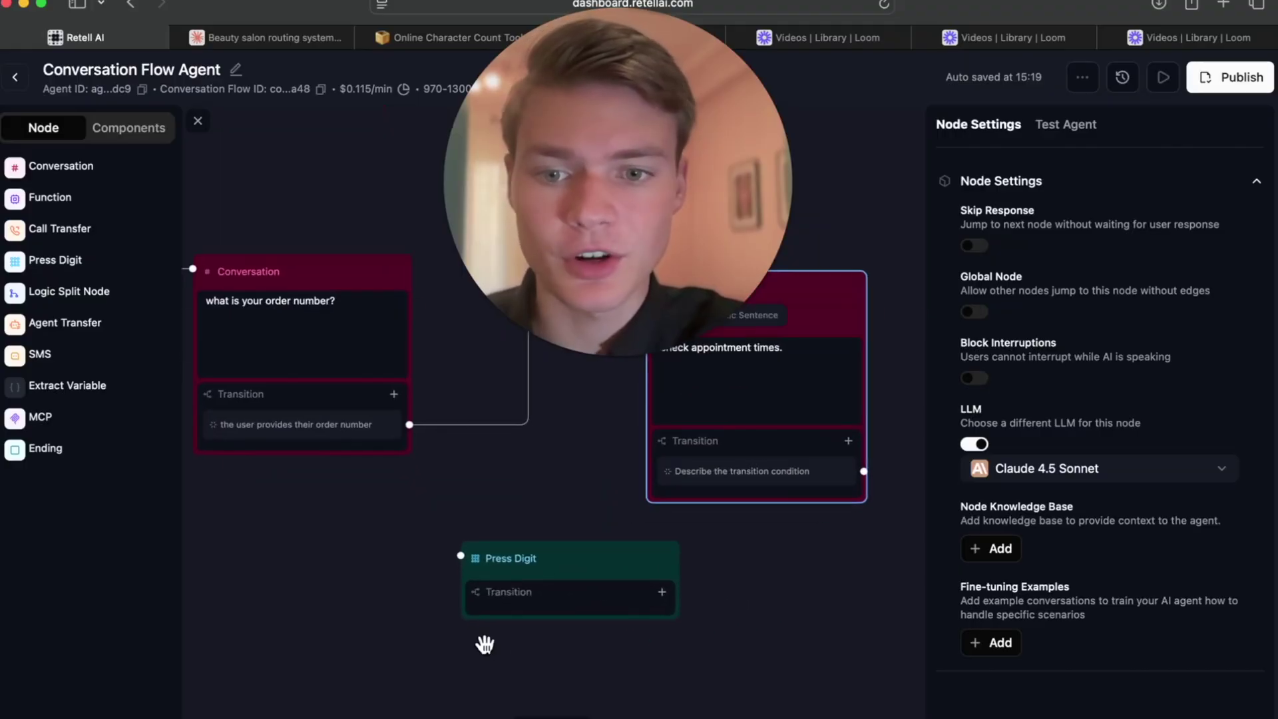
# Review the Press Digit instruction for reaching customer support's human agent, keeping the node non-global
pyautogui.click(526, 586)
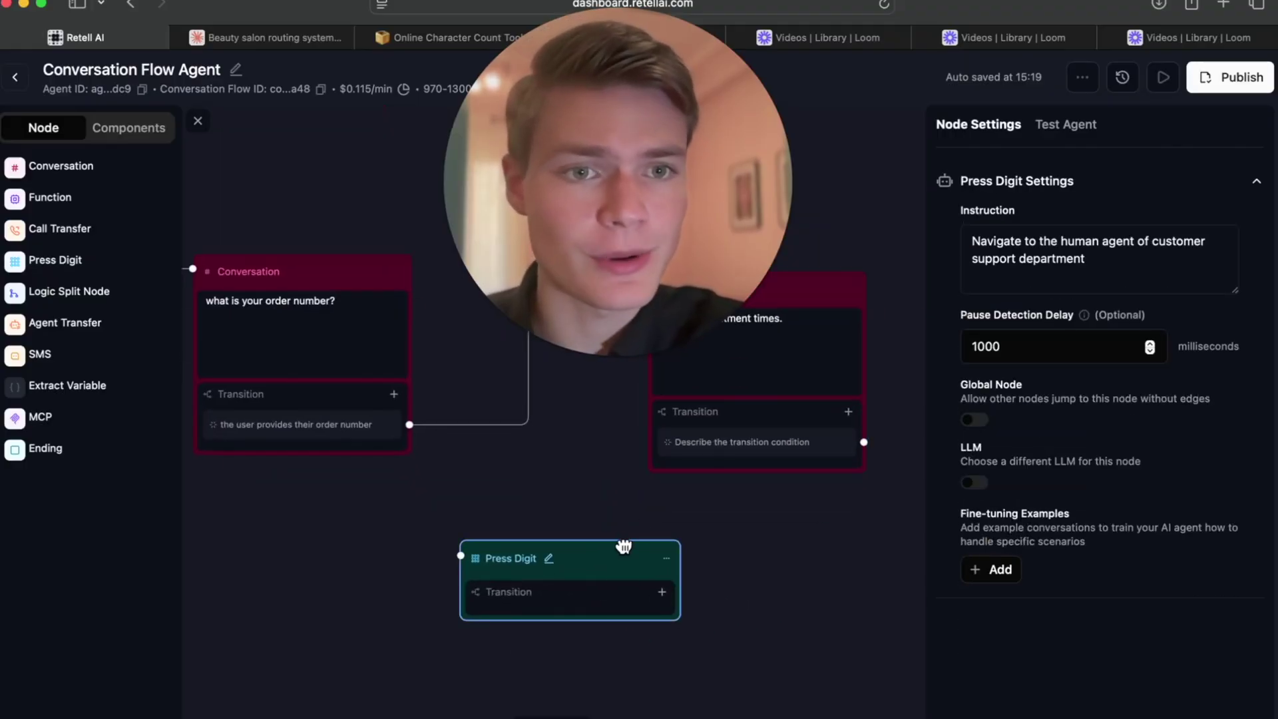
pyautogui.moveTo(1101, 260); pyautogui.dragTo(965, 241)
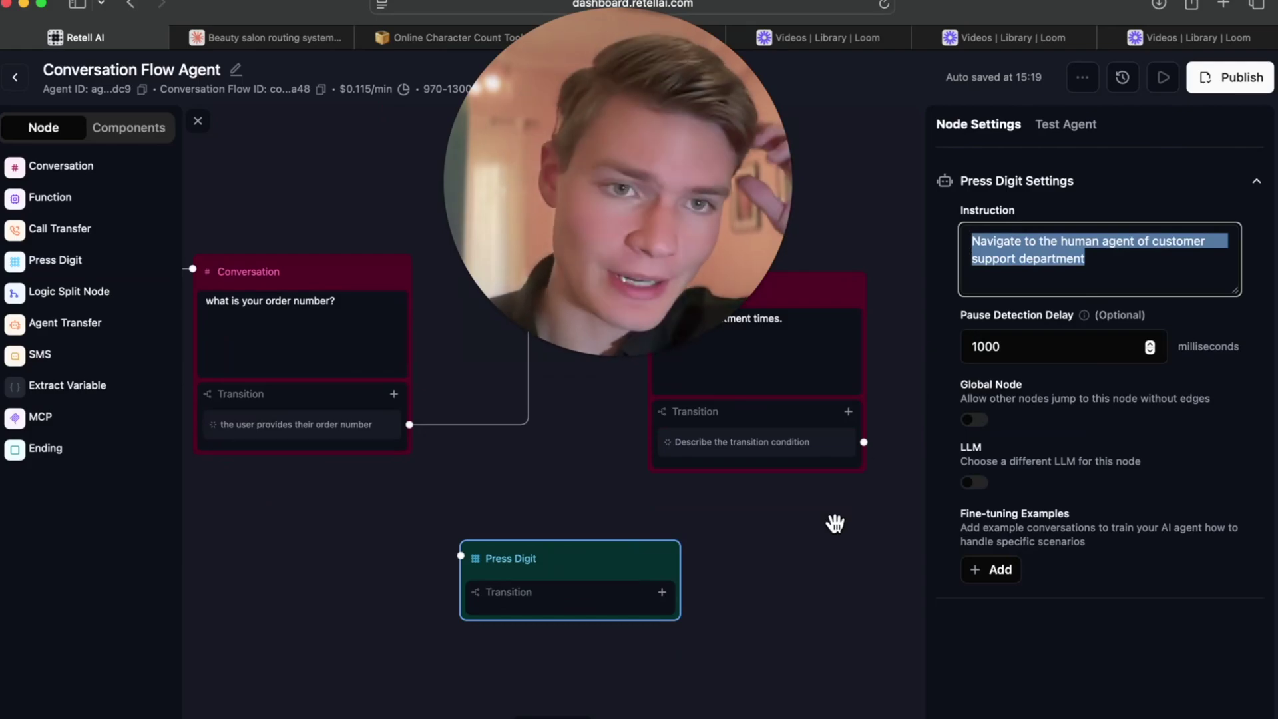
pyautogui.click(999, 262)
pyautogui.moveTo(1089, 259); pyautogui.dragTo(961, 241)
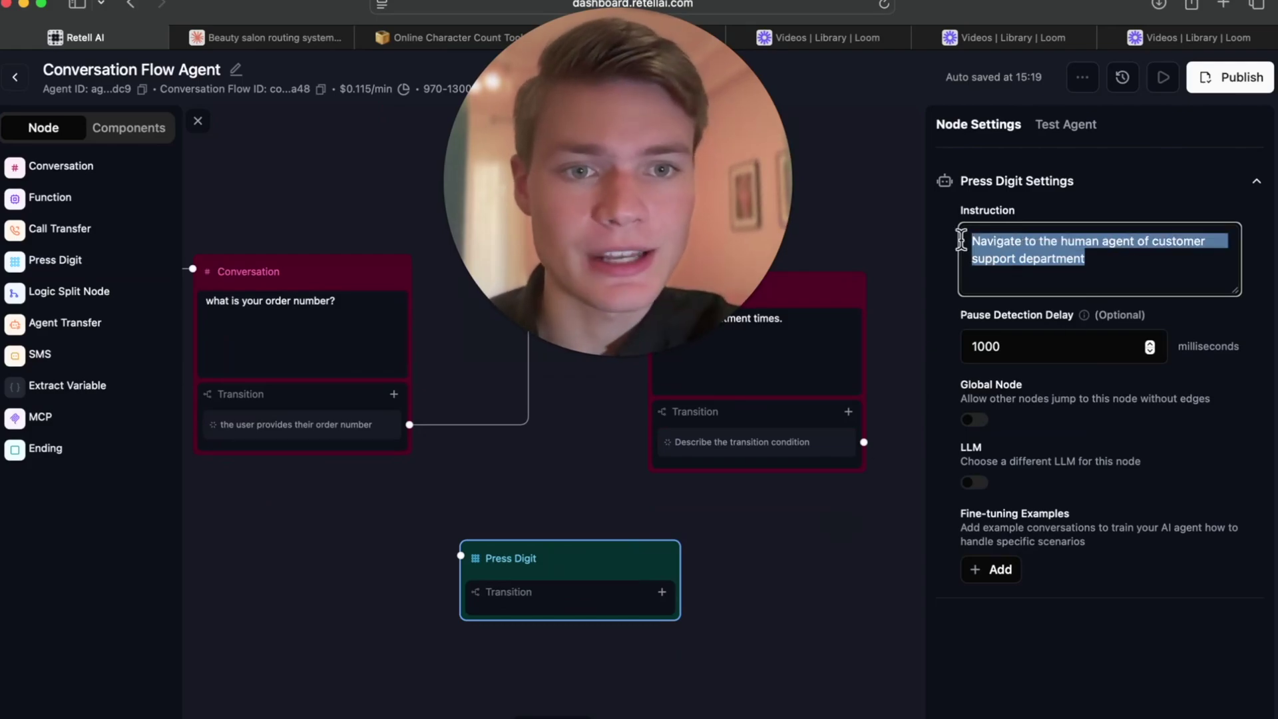
pyautogui.click(1080, 260)
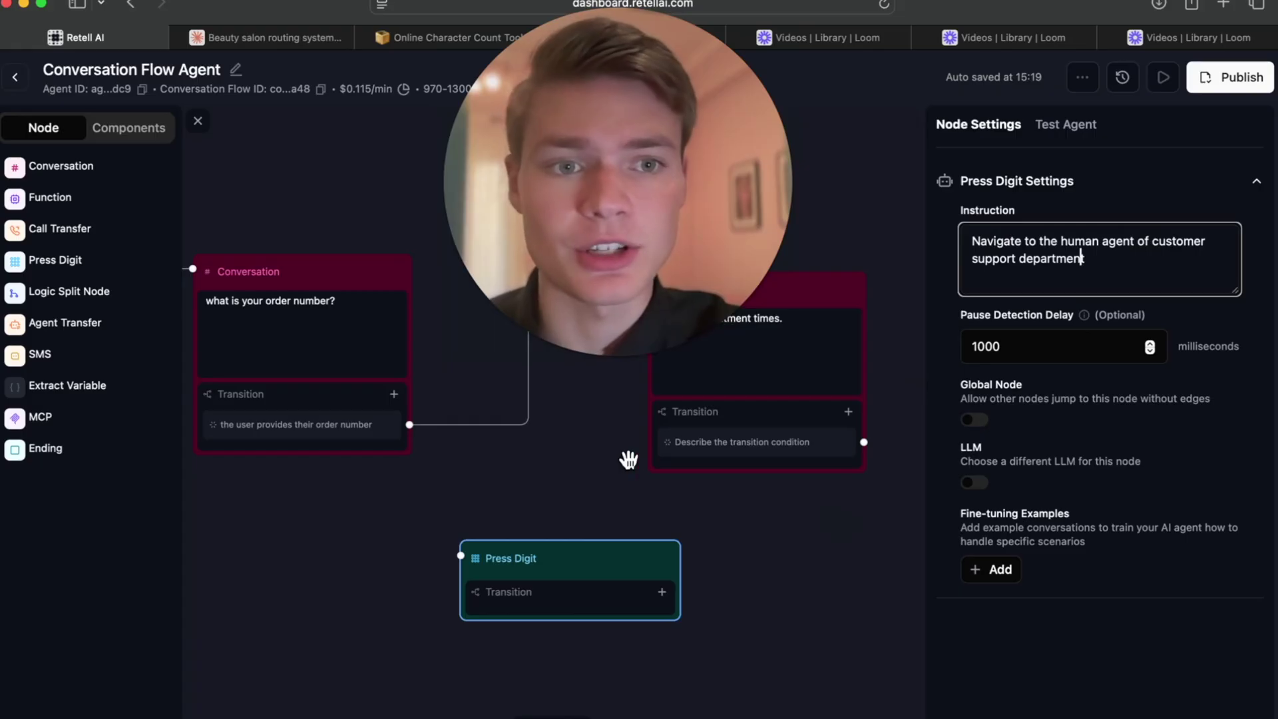
pyautogui.moveTo(722, 550); pyautogui.dragTo(679, 512)
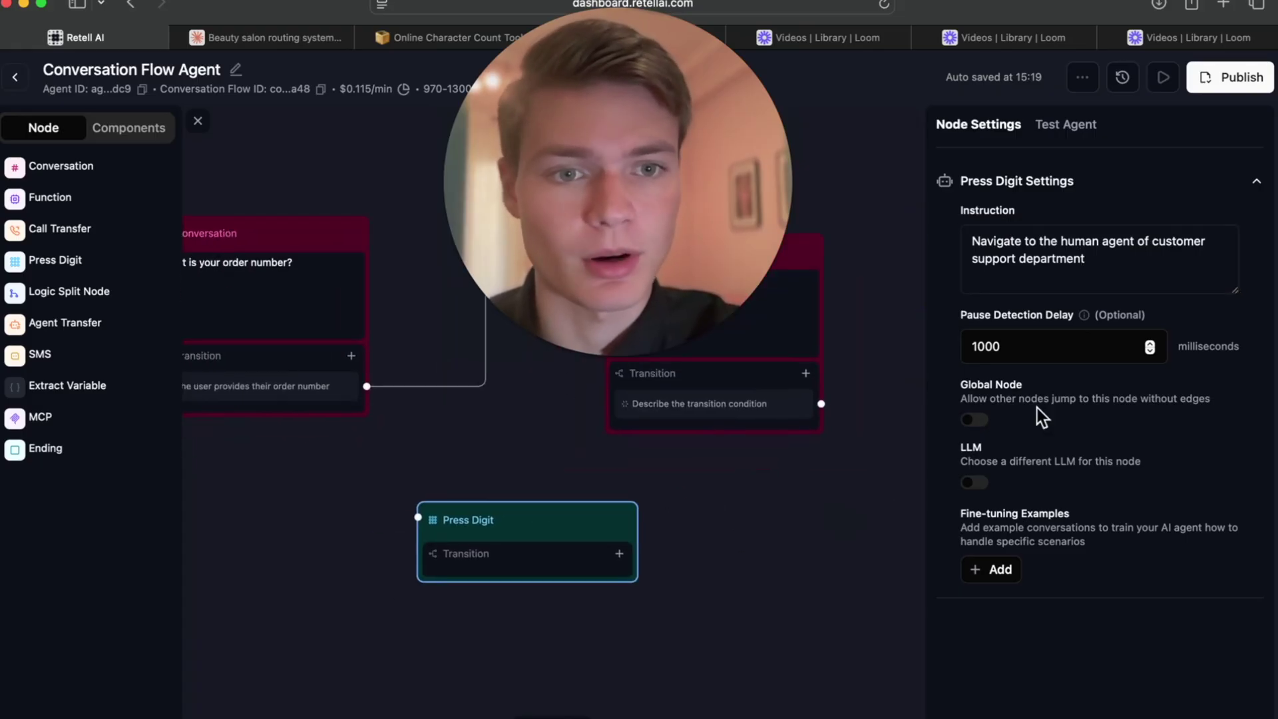
pyautogui.moveTo(993, 271); pyautogui.dragTo(961, 228)
pyautogui.click(1055, 457)
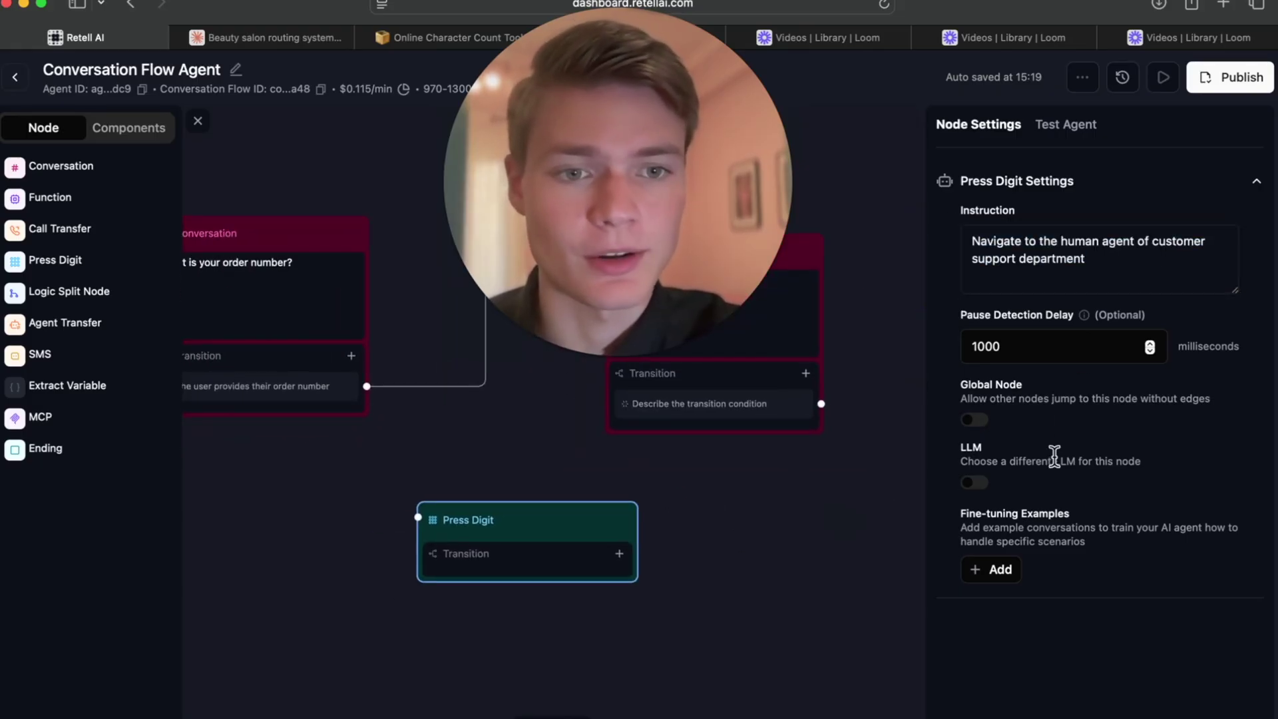
pyautogui.click(974, 420)
pyautogui.click(974, 419)
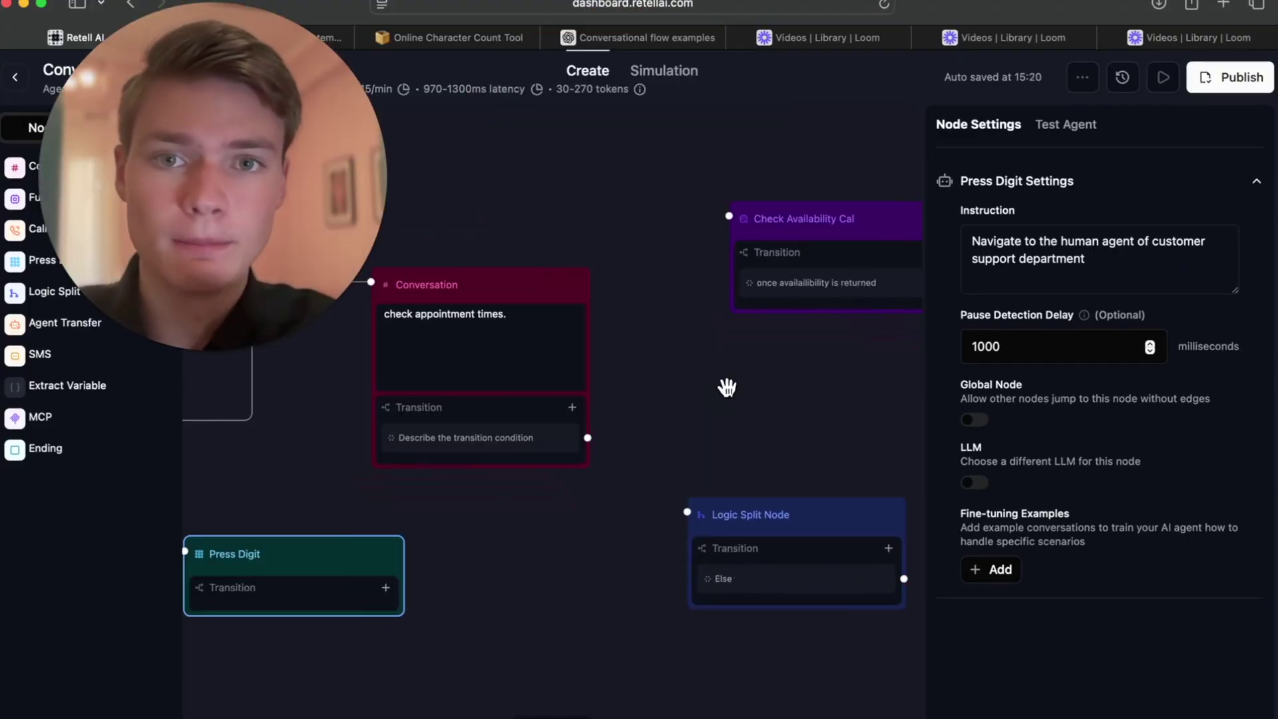
# Set the appointment conversation's transition condition to 'if there are appointment times available'
pyautogui.moveTo(728, 386); pyautogui.dragTo(688, 388)
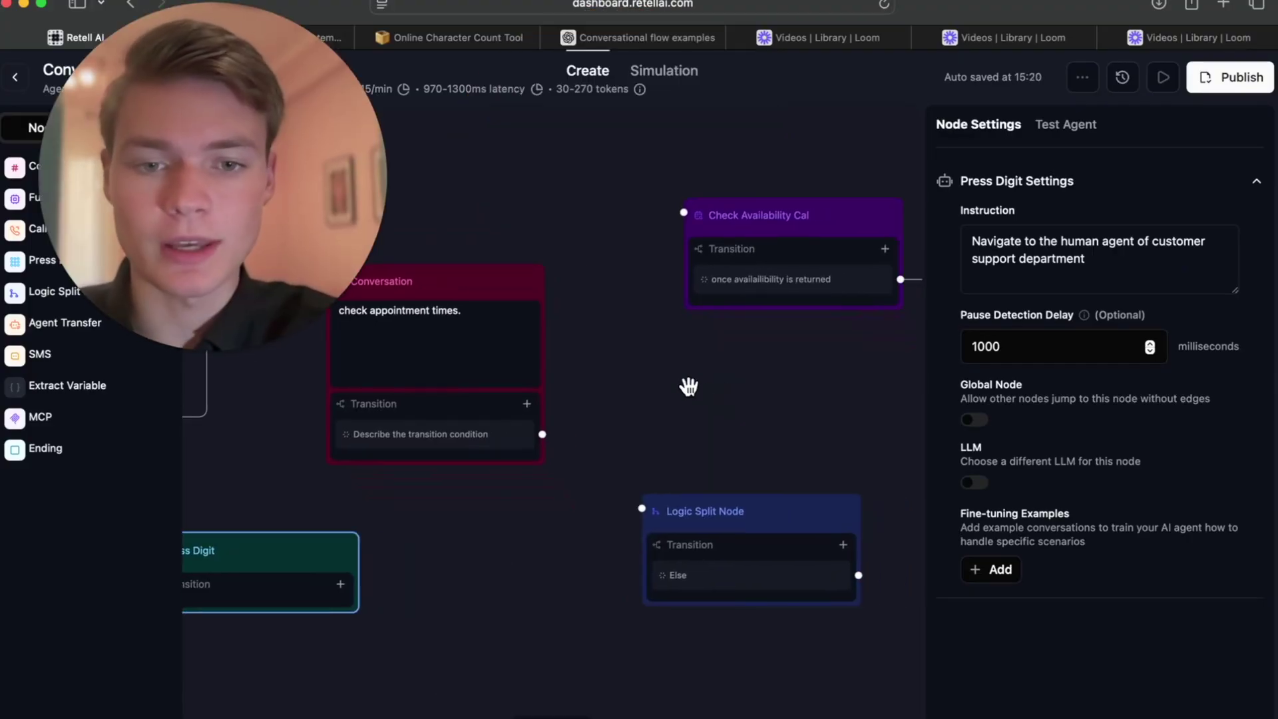
pyautogui.scroll(-2, 703, 453)
pyautogui.moveTo(731, 511); pyautogui.dragTo(728, 590)
pyautogui.click(522, 362)
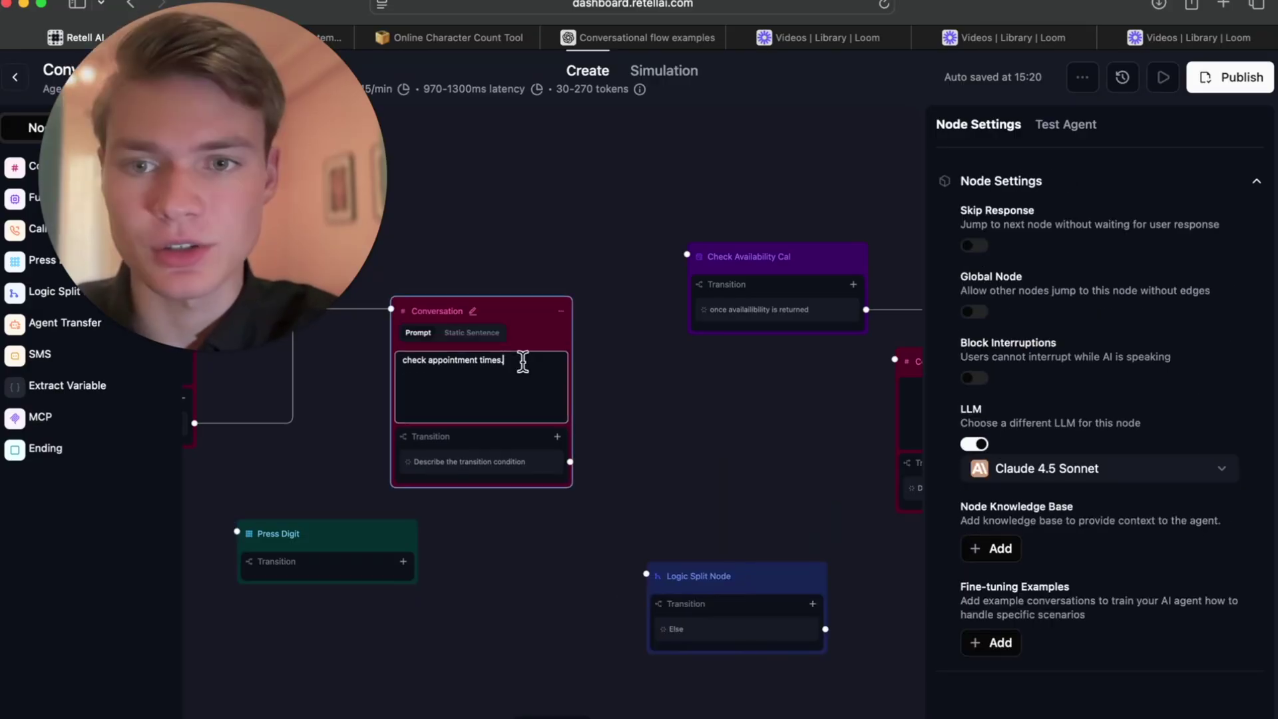
pyautogui.moveTo(556, 308); pyautogui.dragTo(598, 329)
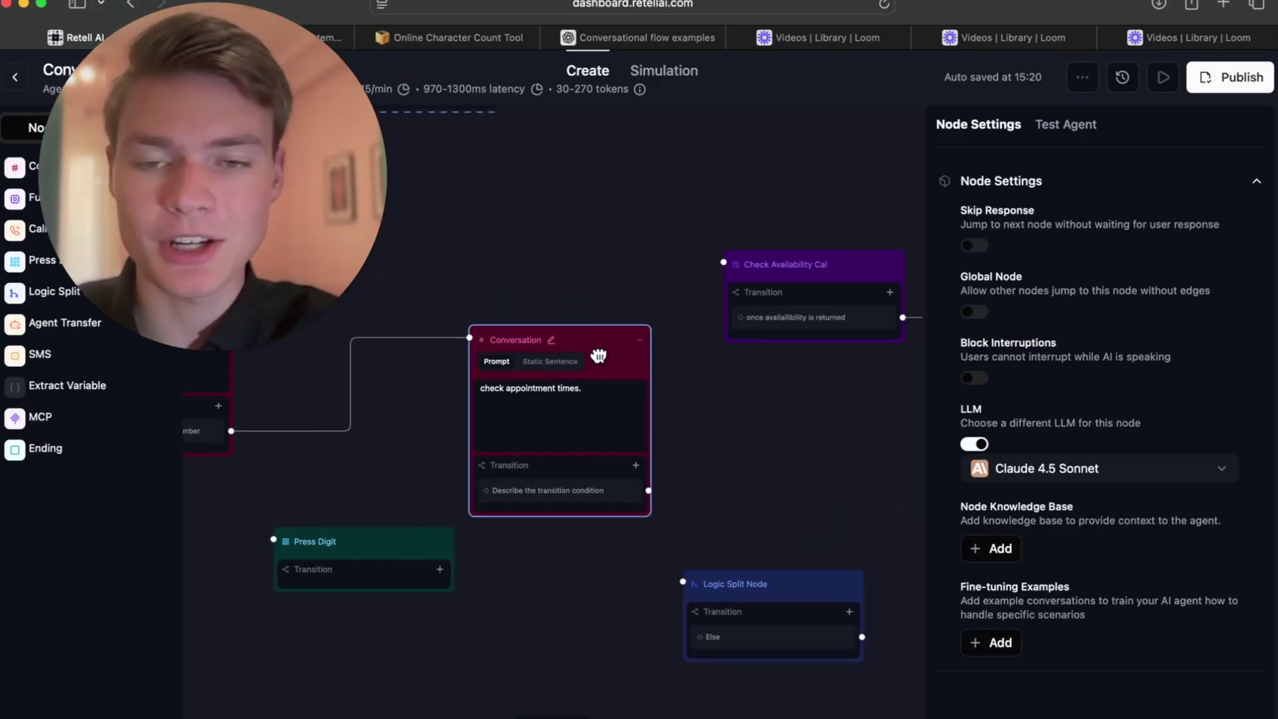
pyautogui.click(588, 409)
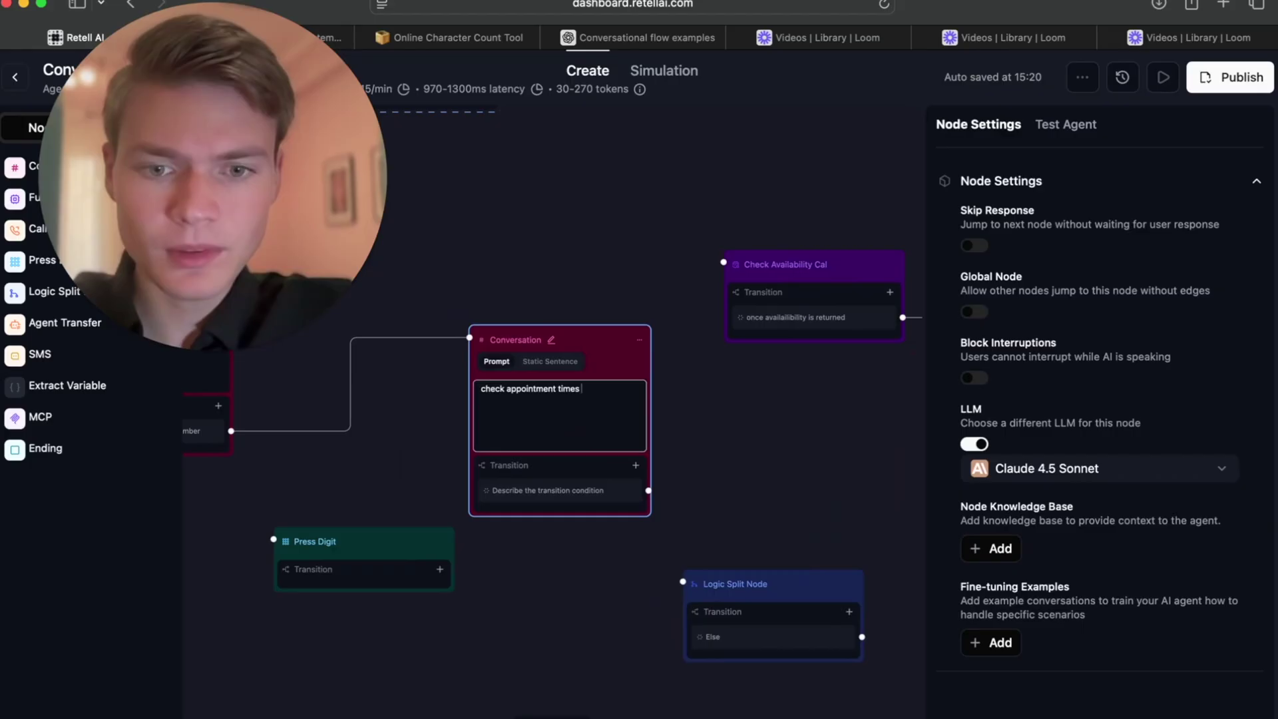
pyautogui.click(571, 492)
pyautogui.write('if there are appo')
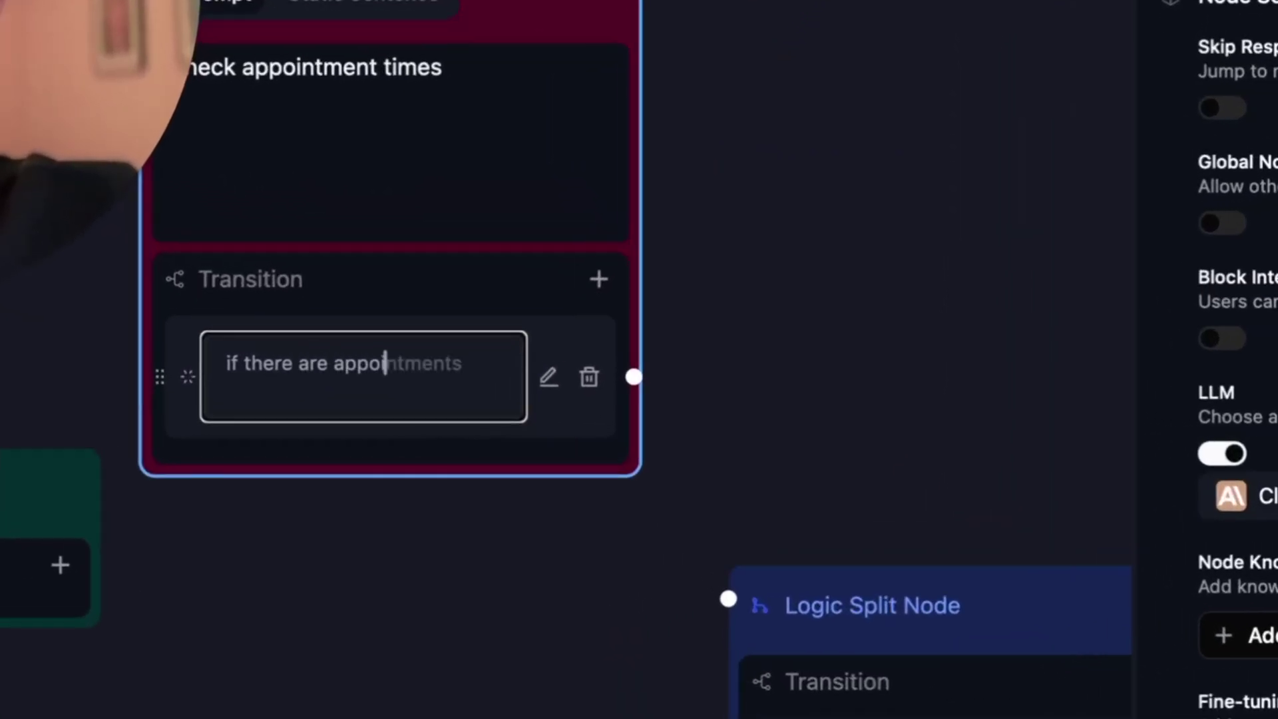
pyautogui.write('intment times available')
pyautogui.click(557, 192)
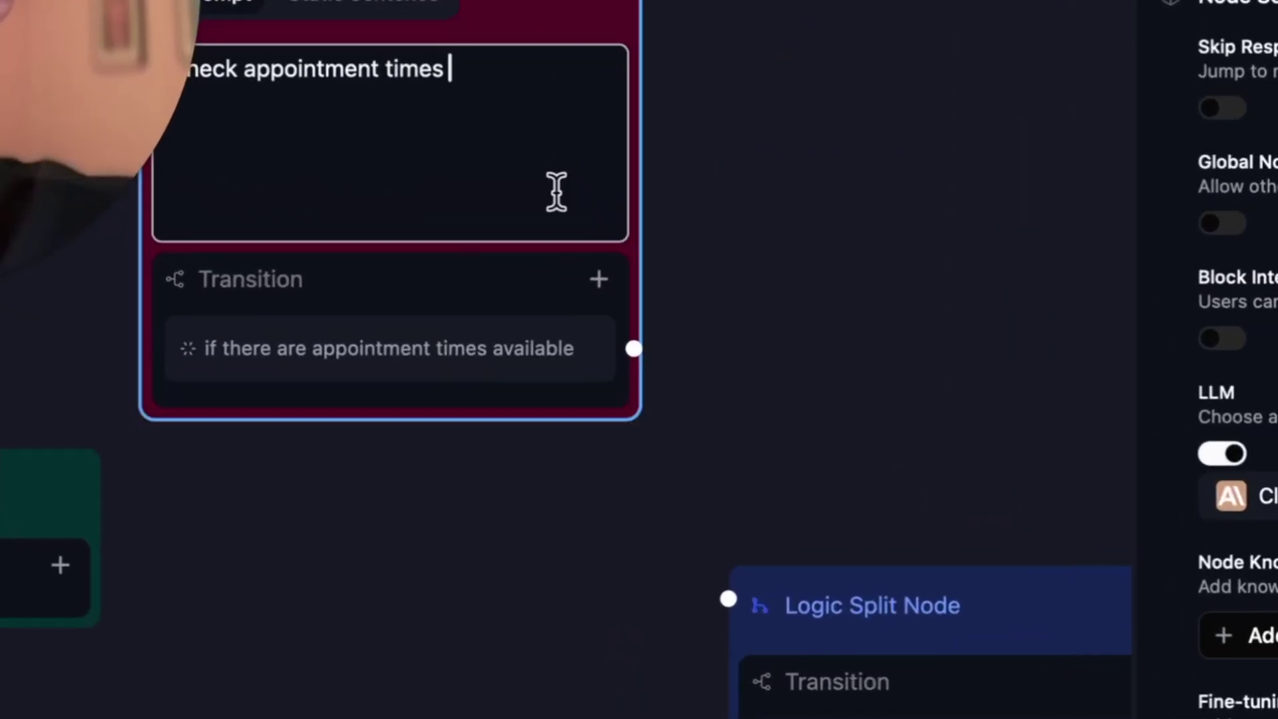
# Append 'and ask the patients date of birth.' to the conversation's prompt
pyautogui.moveTo(777, 137); pyautogui.dragTo(876, 146)
pyautogui.click(590, 91)
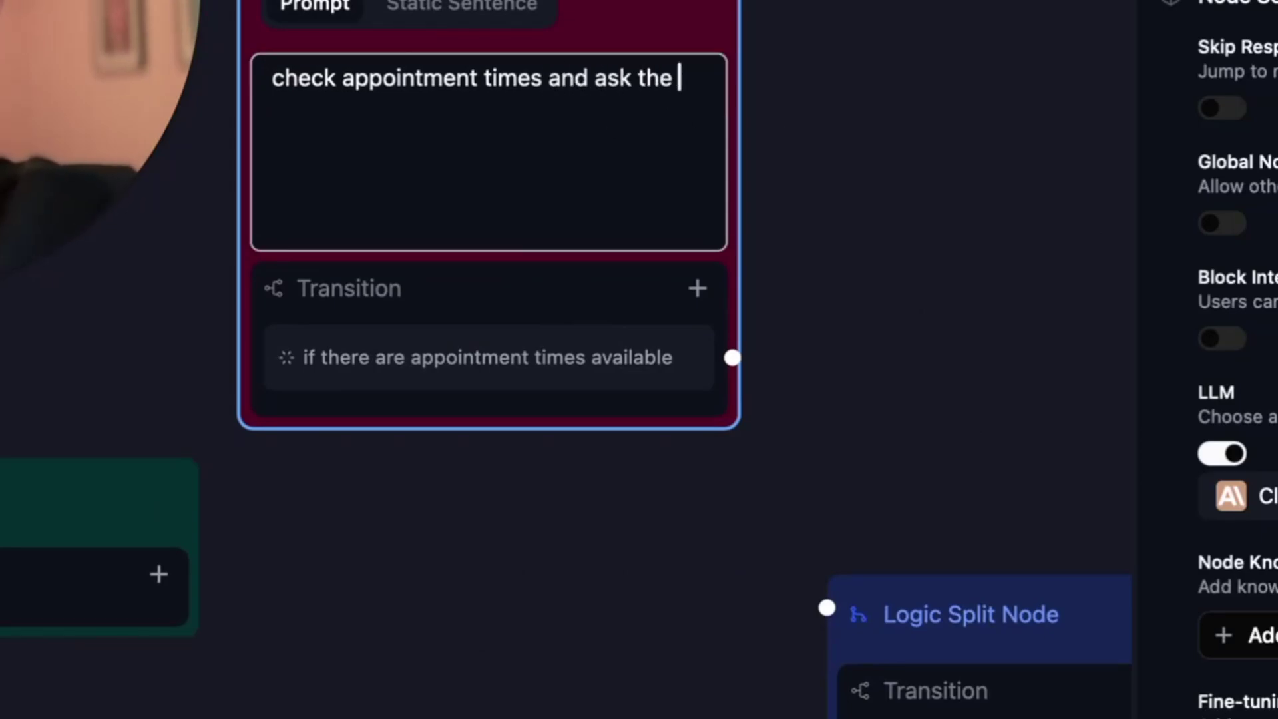
pyautogui.write('and ask the patients date of birth.')
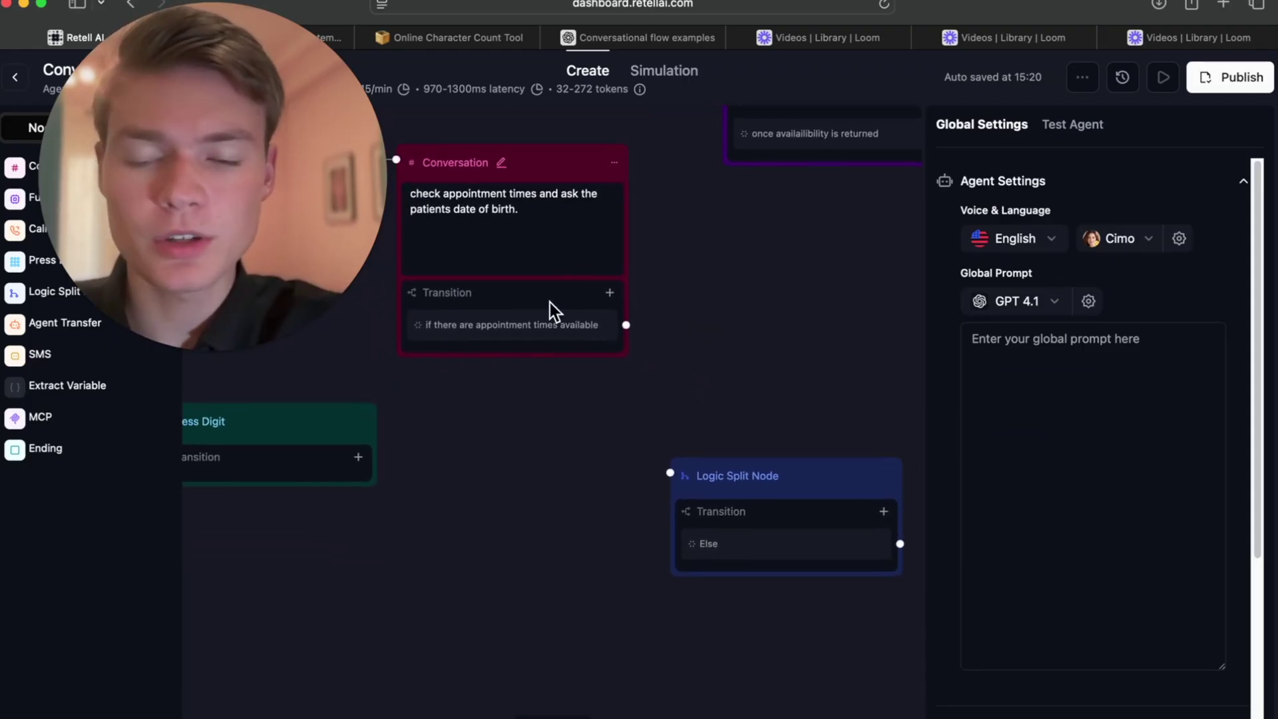
pyautogui.click(550, 302)
pyautogui.click(578, 370)
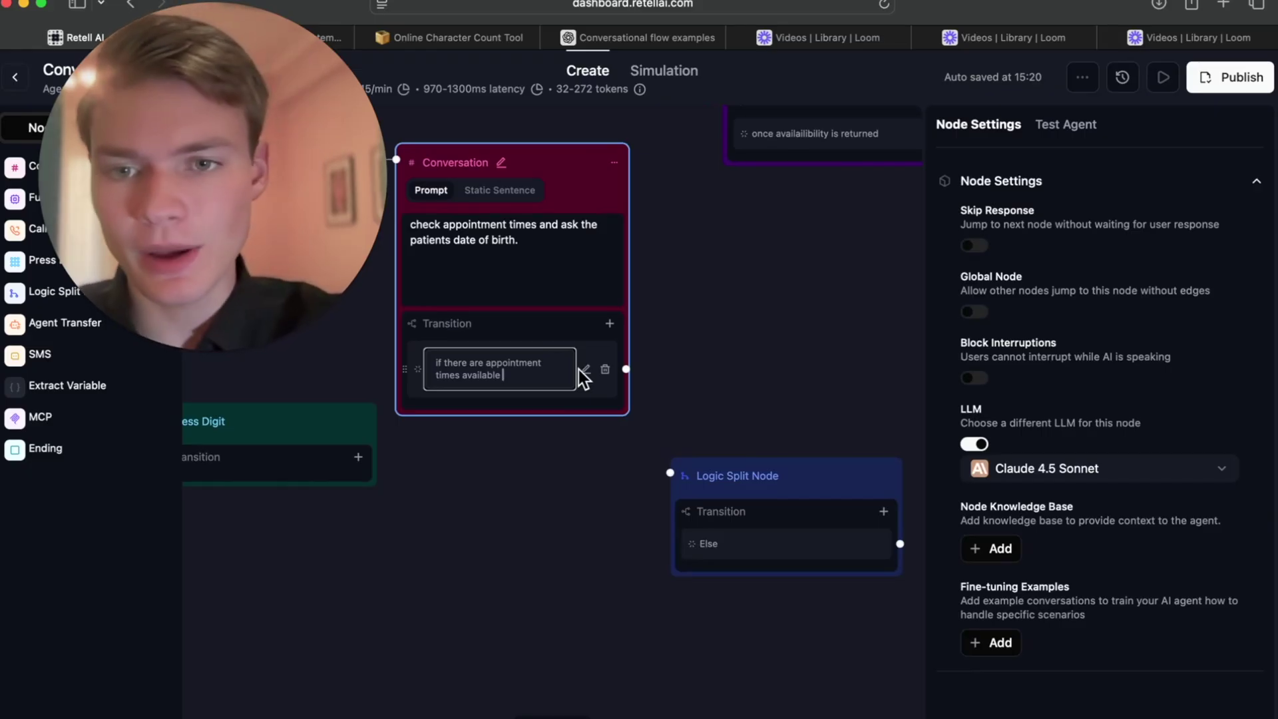
pyautogui.moveTo(506, 374); pyautogui.dragTo(430, 359)
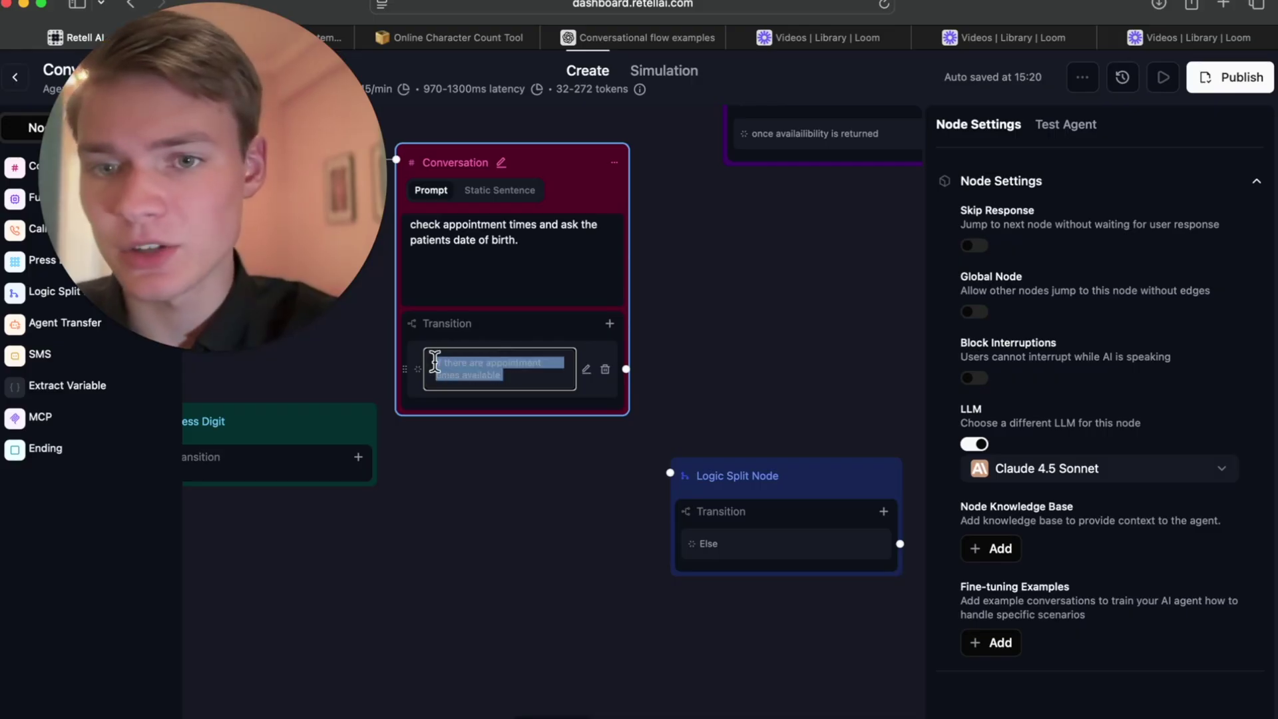
pyautogui.click(497, 365)
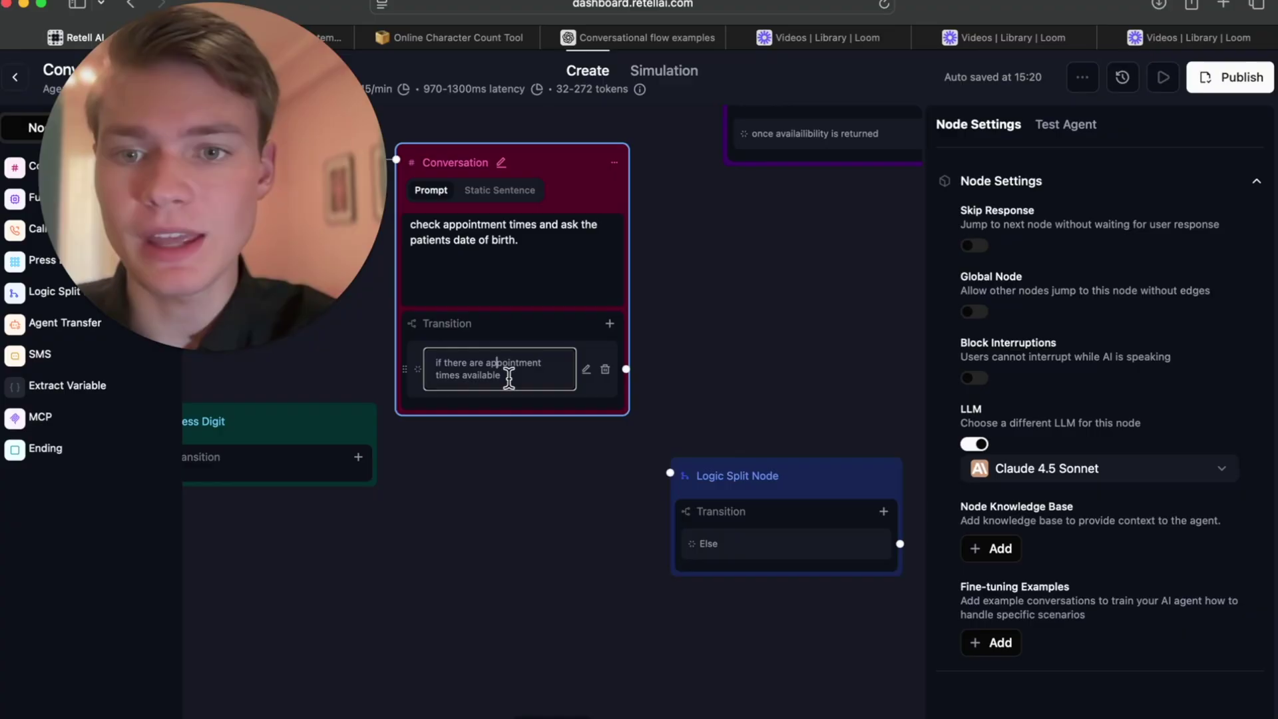
pyautogui.click(722, 345)
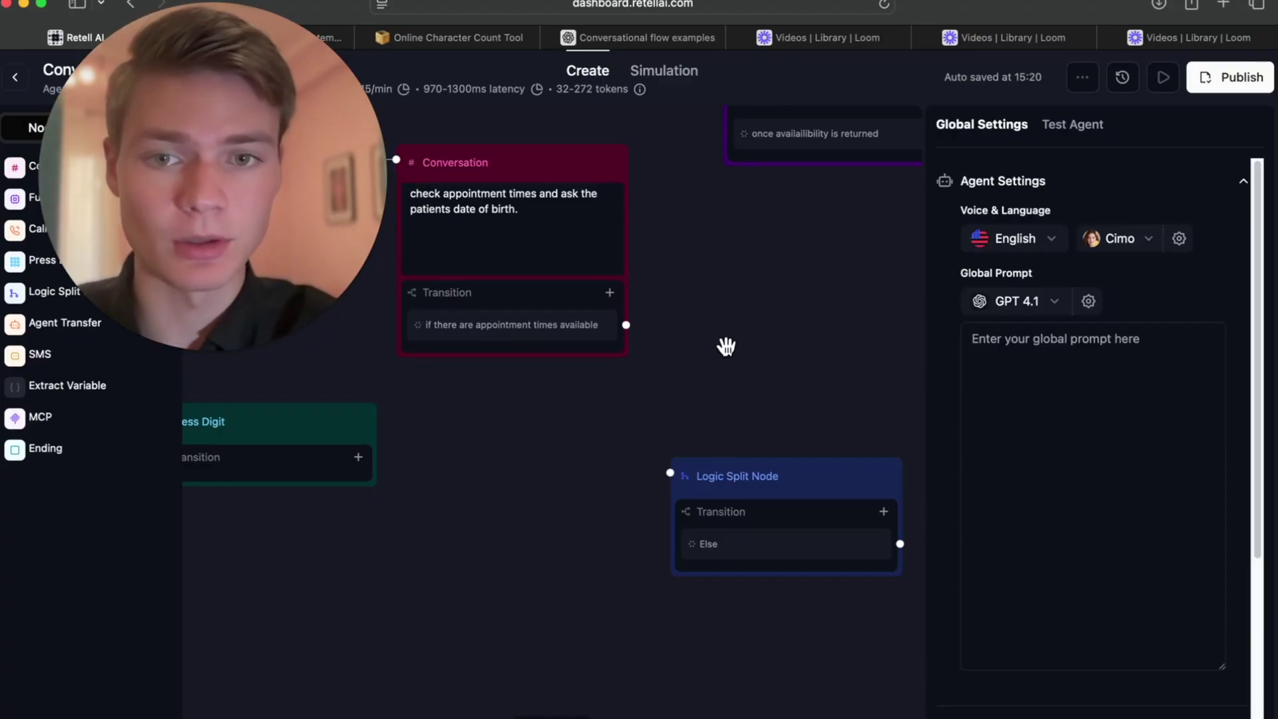
# Route the appointment transition into the Logic Split Node with two conditions, including 'date of birth is captured'
pyautogui.moveTo(722, 345); pyautogui.dragTo(571, 297)
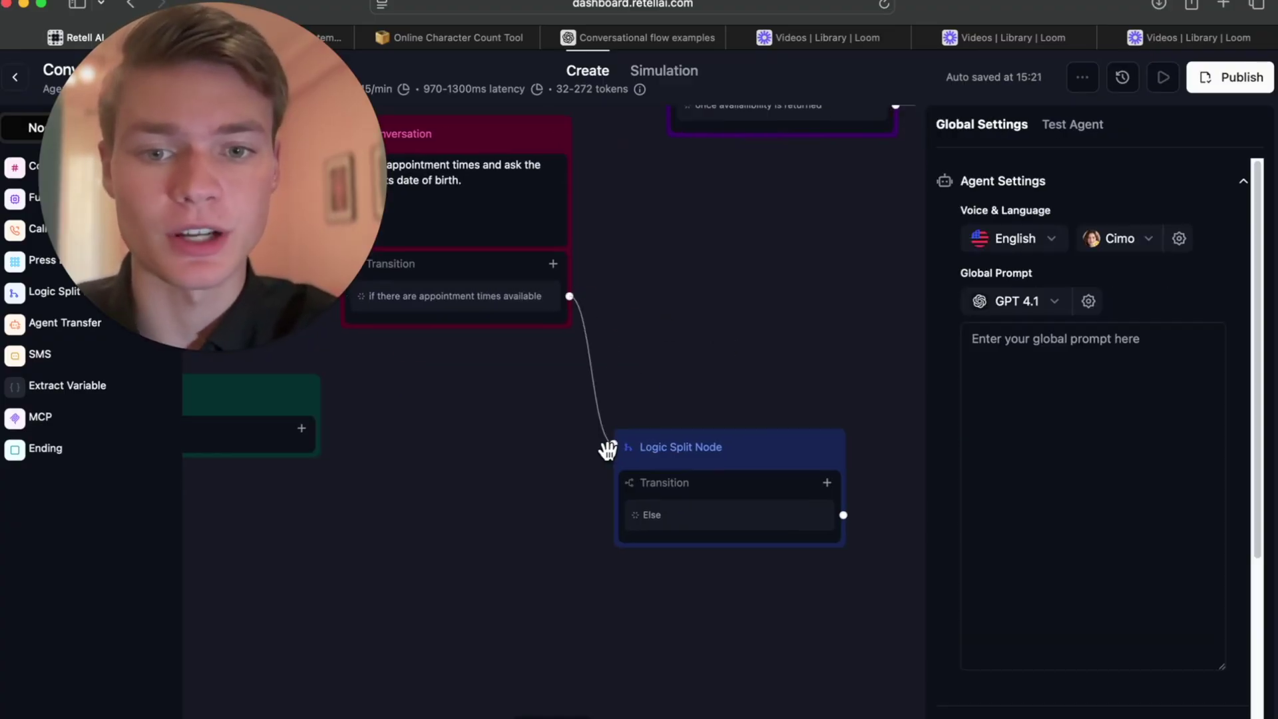
pyautogui.scroll(-3, 748, 446)
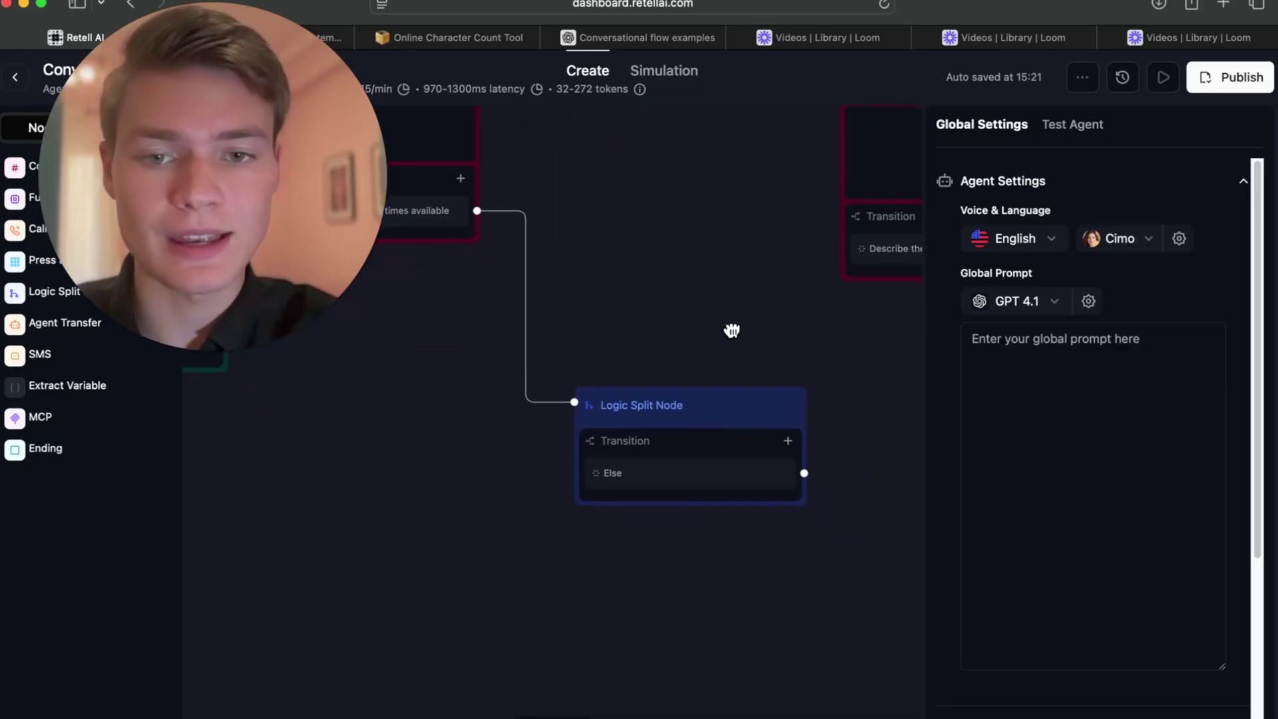
pyautogui.click(704, 405)
pyautogui.scroll(-3, 748, 502)
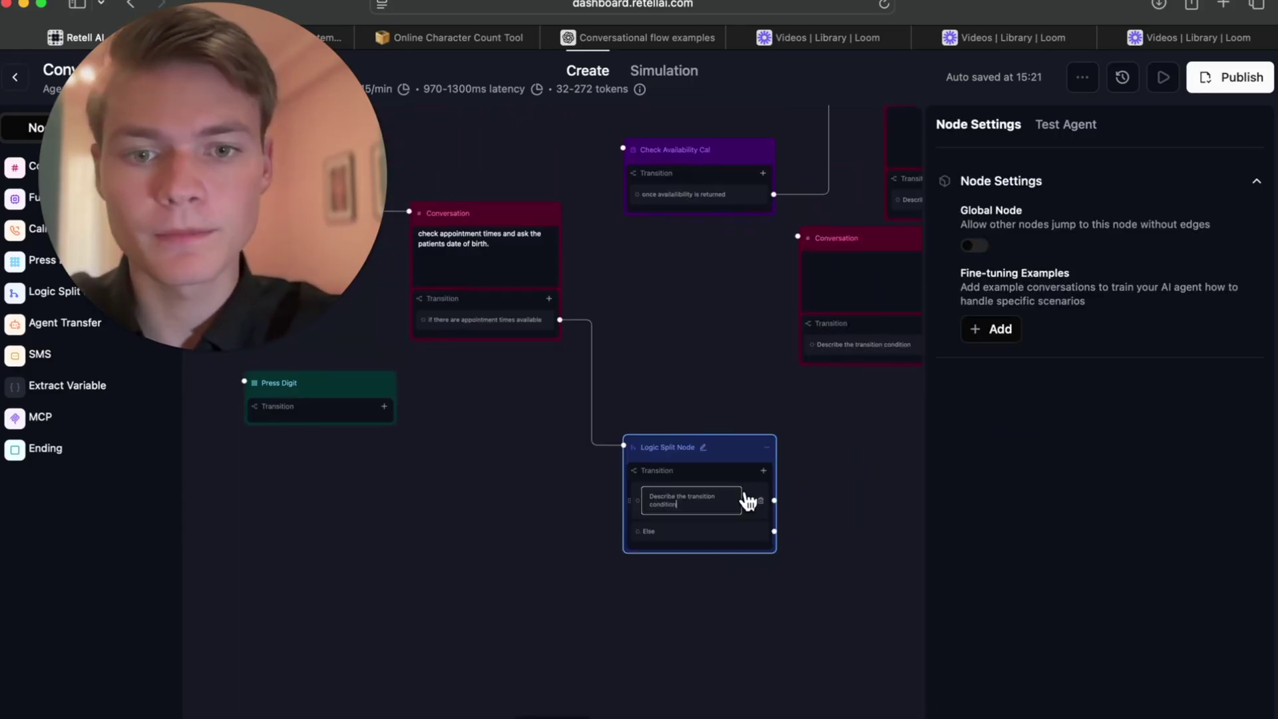
pyautogui.scroll(5, 747, 502)
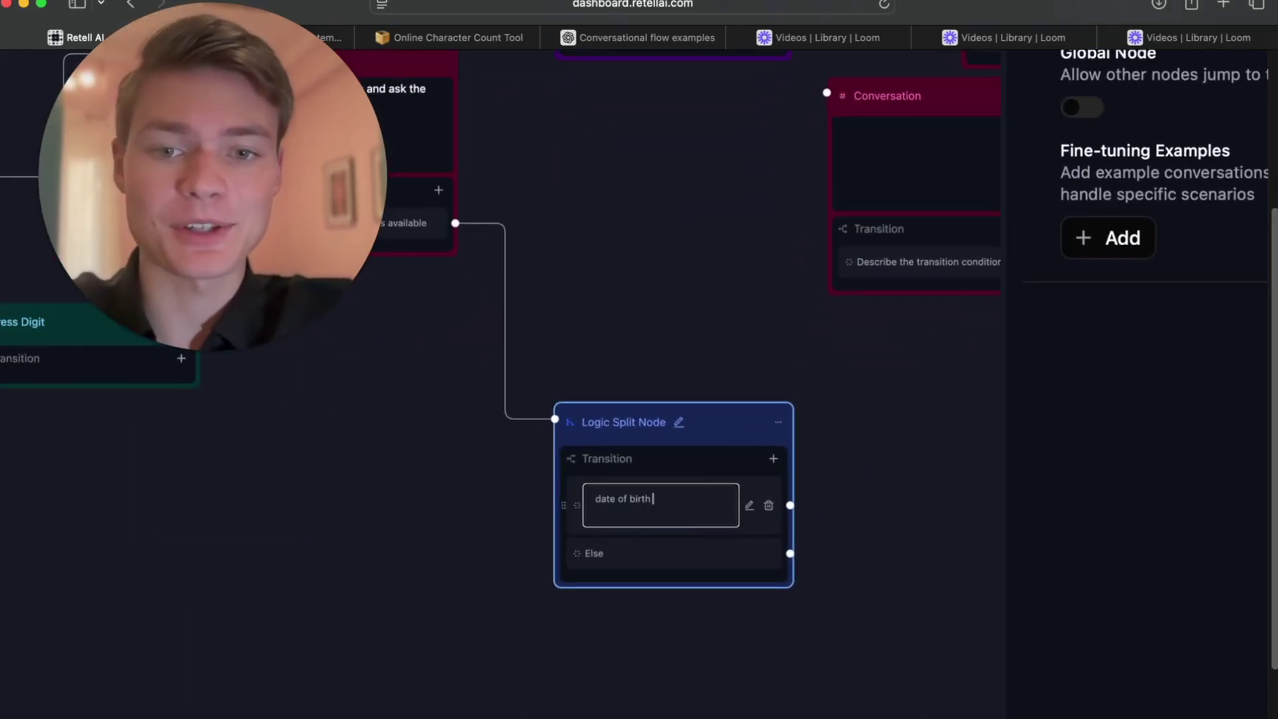
pyautogui.click(725, 555)
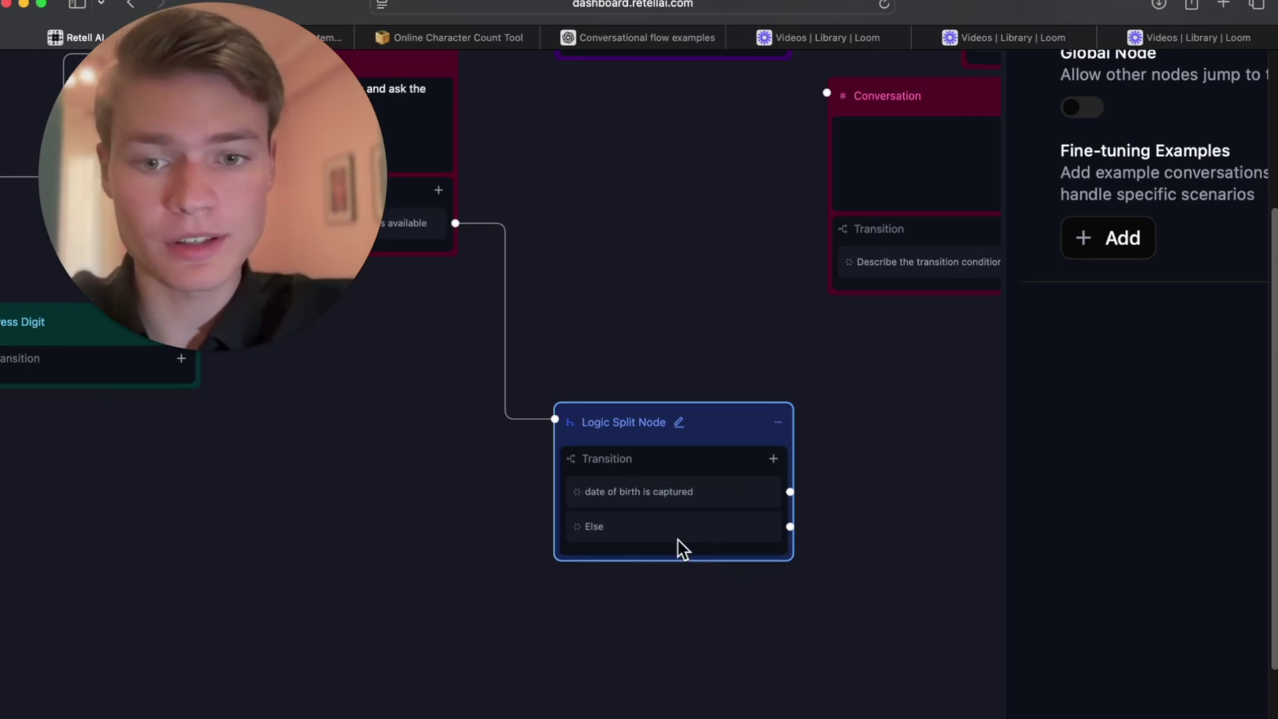
pyautogui.click(774, 461)
pyautogui.click(783, 505)
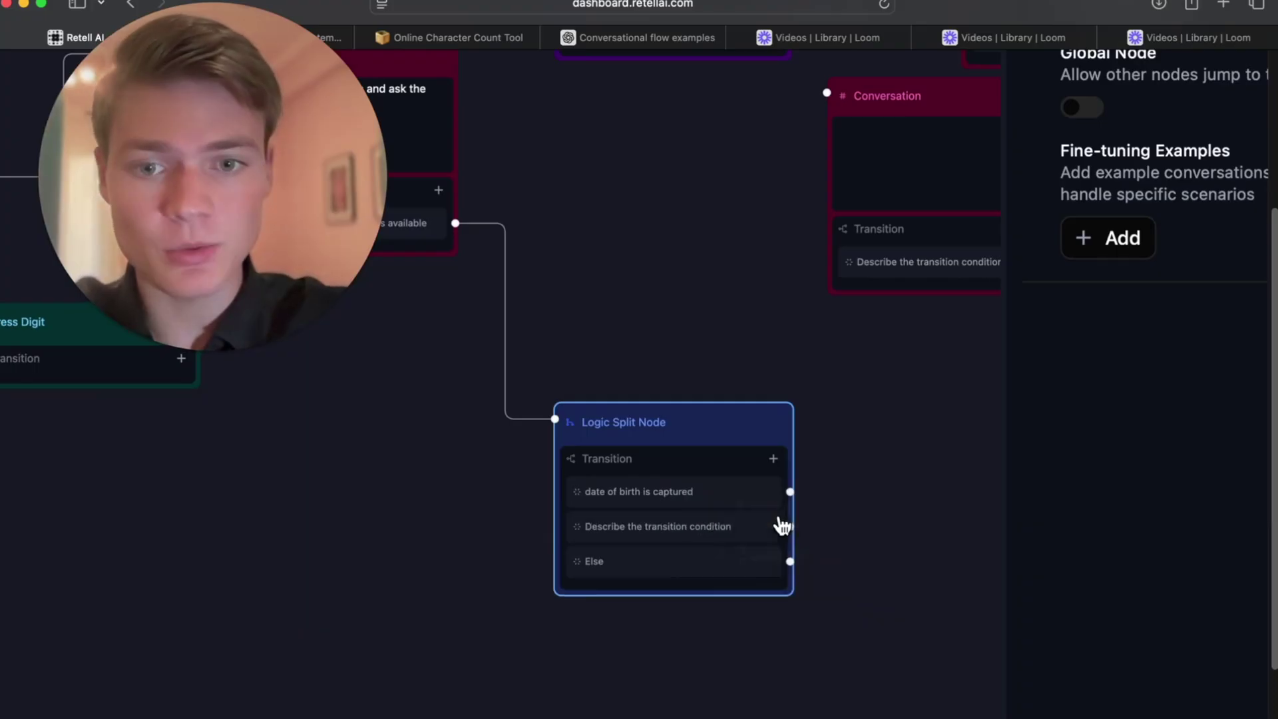
pyautogui.scroll(3, 685, 543)
pyautogui.click(647, 542)
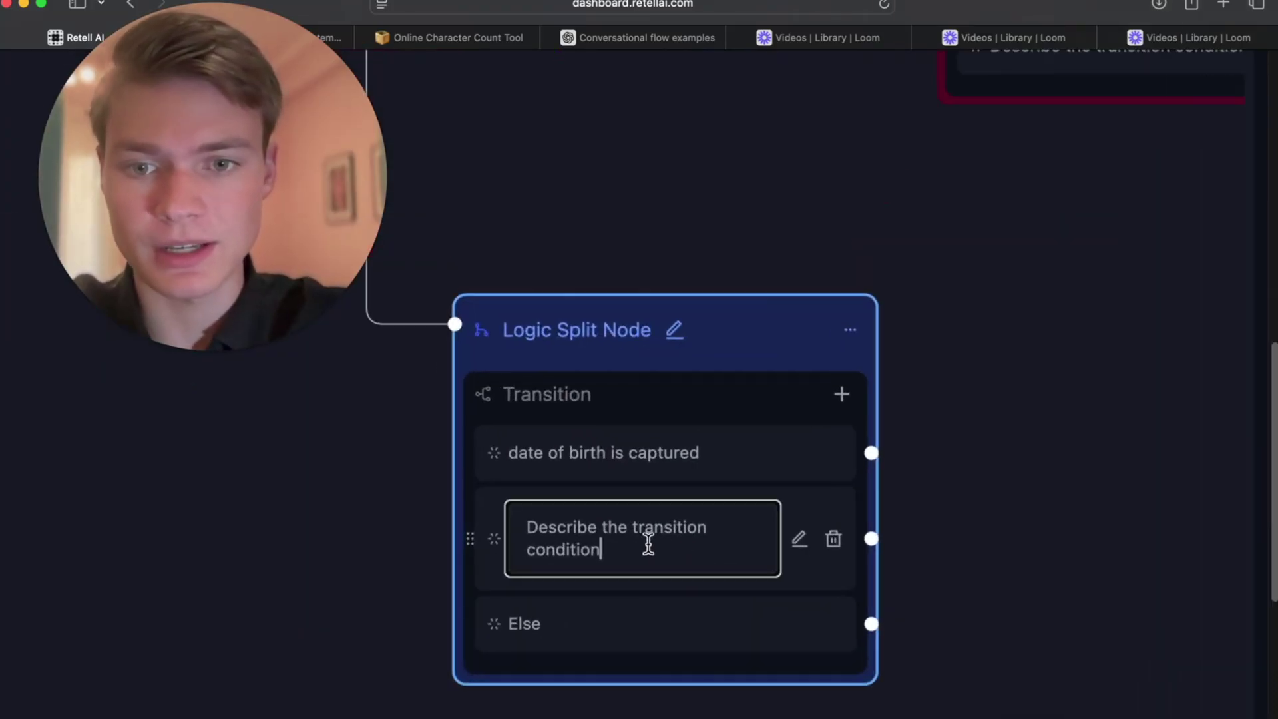
pyautogui.write('date of birth no captured')
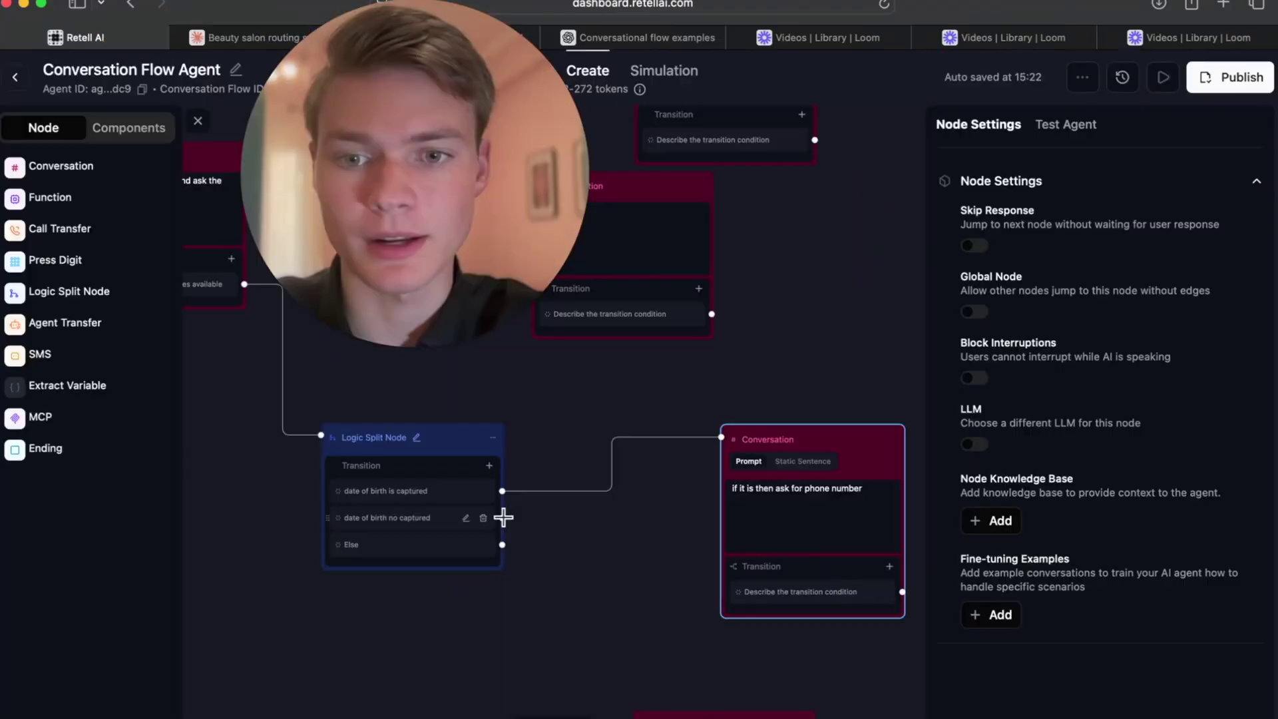
# Link each Logic Split branch to new Conversation nodes, one prompting 'ask for passport.'
pyautogui.moveTo(502, 517); pyautogui.dragTo(603, 716)
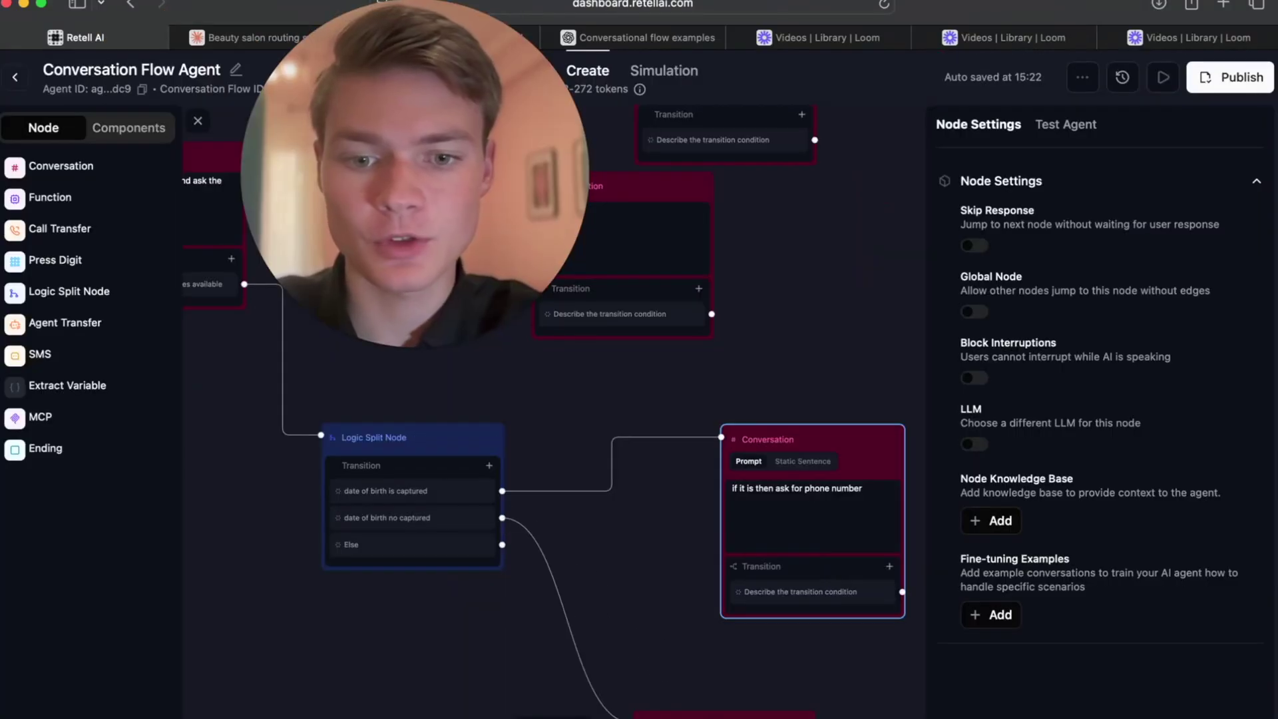
pyautogui.moveTo(679, 612); pyautogui.dragTo(679, 502)
pyautogui.scroll(-1, 679, 502)
pyautogui.click(730, 599)
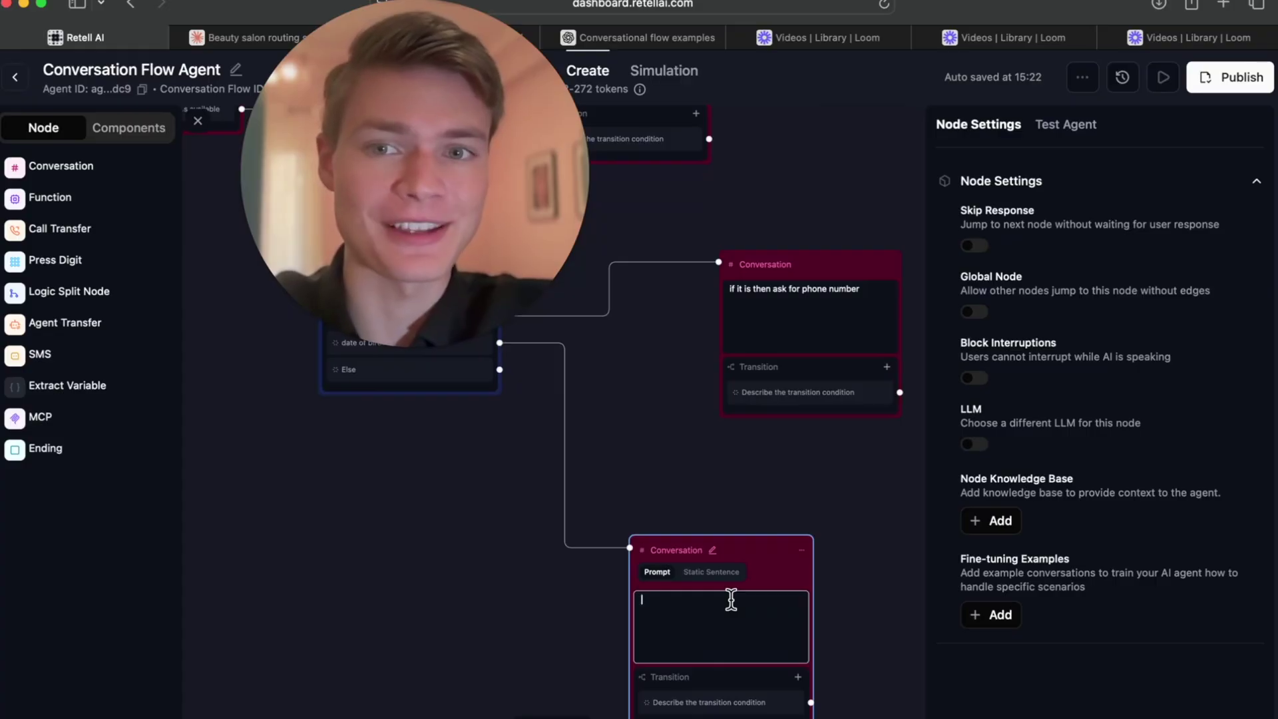
pyautogui.write('ask for passport.')
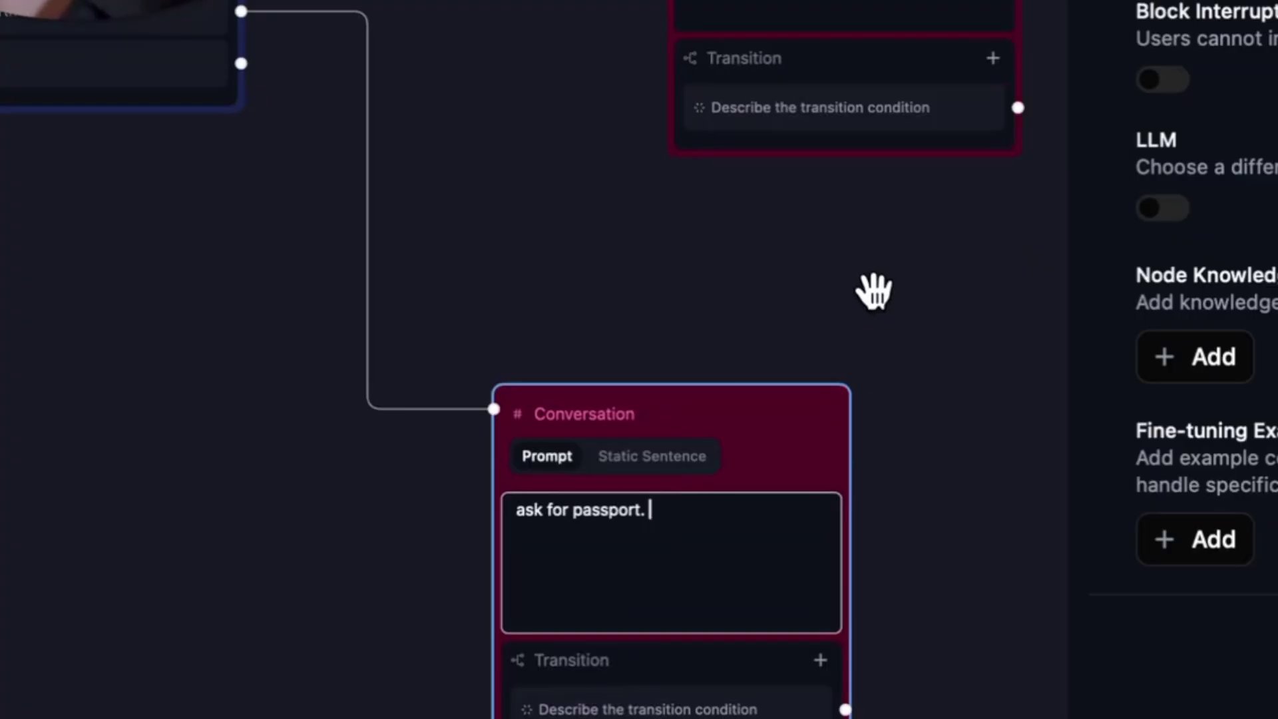
pyautogui.click(832, 273)
pyautogui.hscroll(-5, 733, 286)
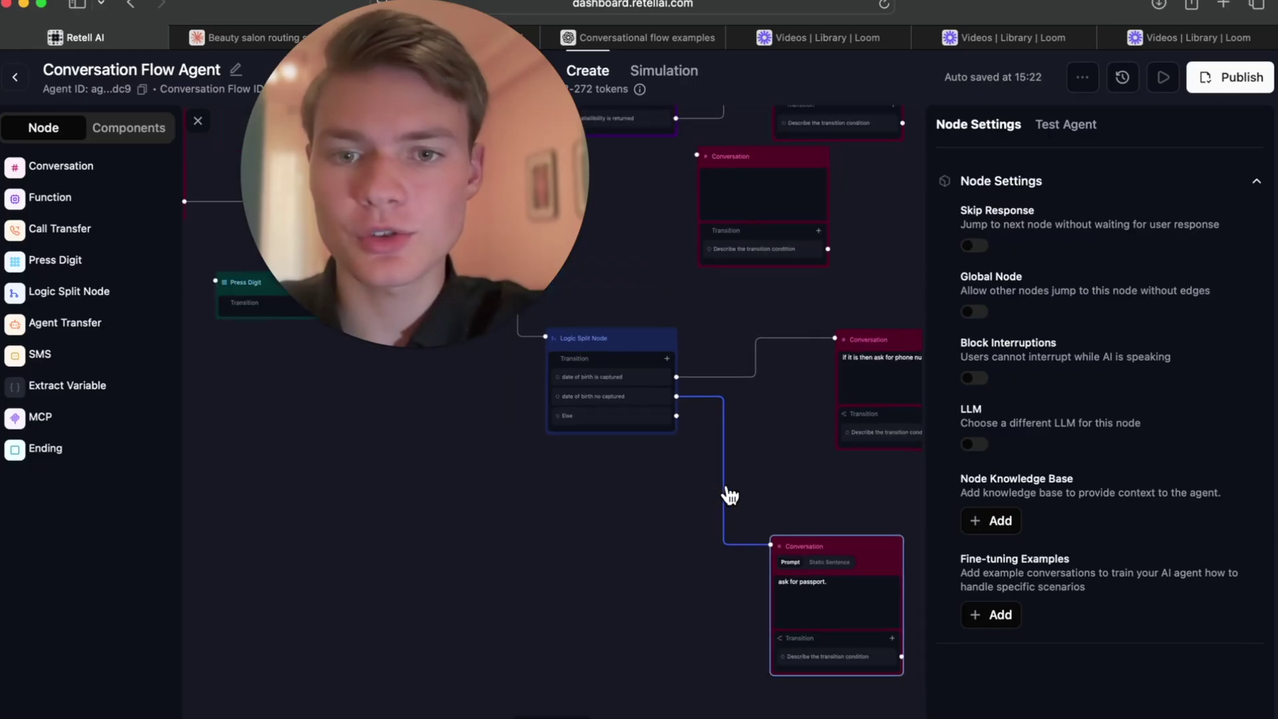
pyautogui.hscroll(2, 666, 492)
pyautogui.click(545, 426)
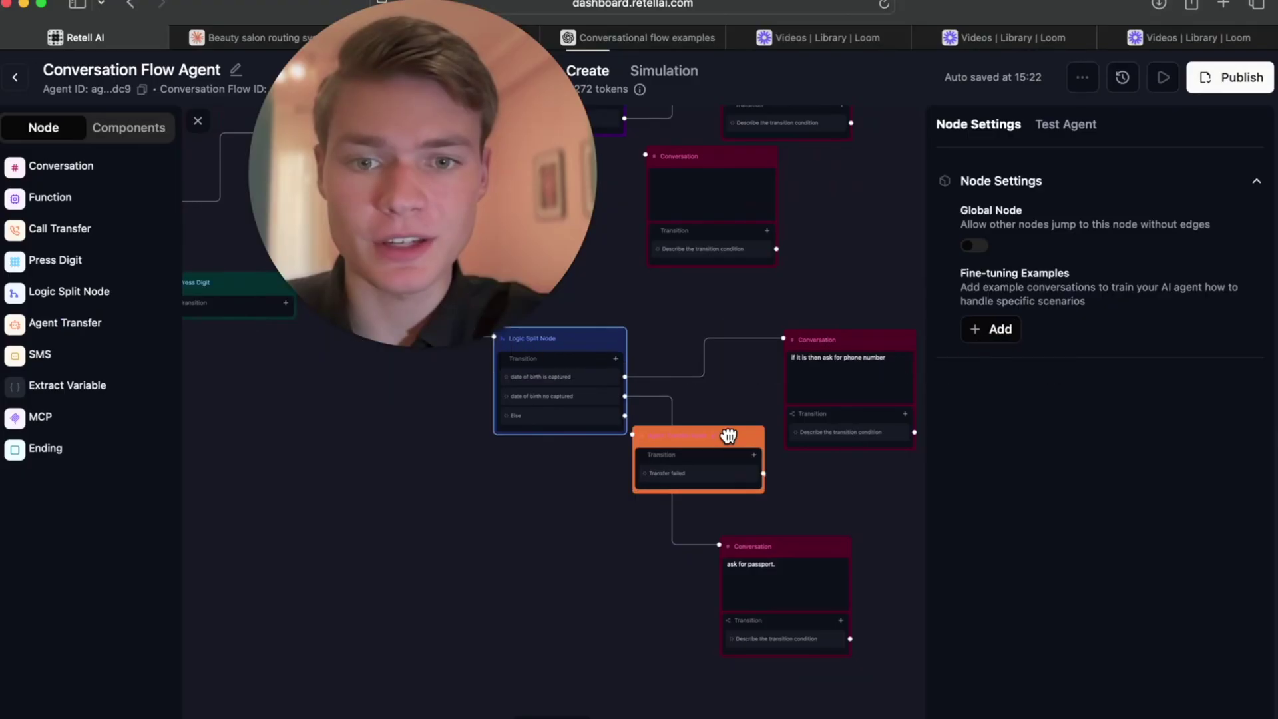
# Add an Agent Transfer node, review its settings, and open the agent transfer example flow
pyautogui.moveTo(65, 322); pyautogui.dragTo(517, 538)
pyautogui.click(567, 496)
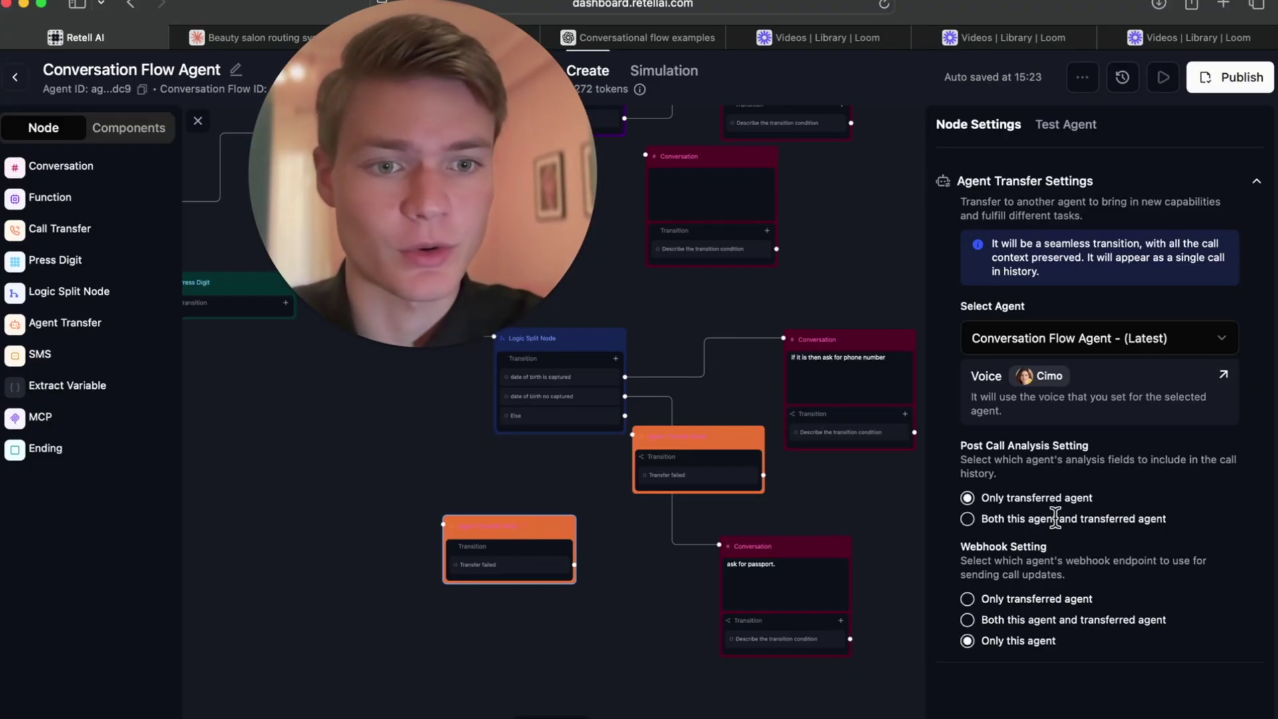
pyautogui.tripleClick(1028, 442)
pyautogui.click(1050, 490)
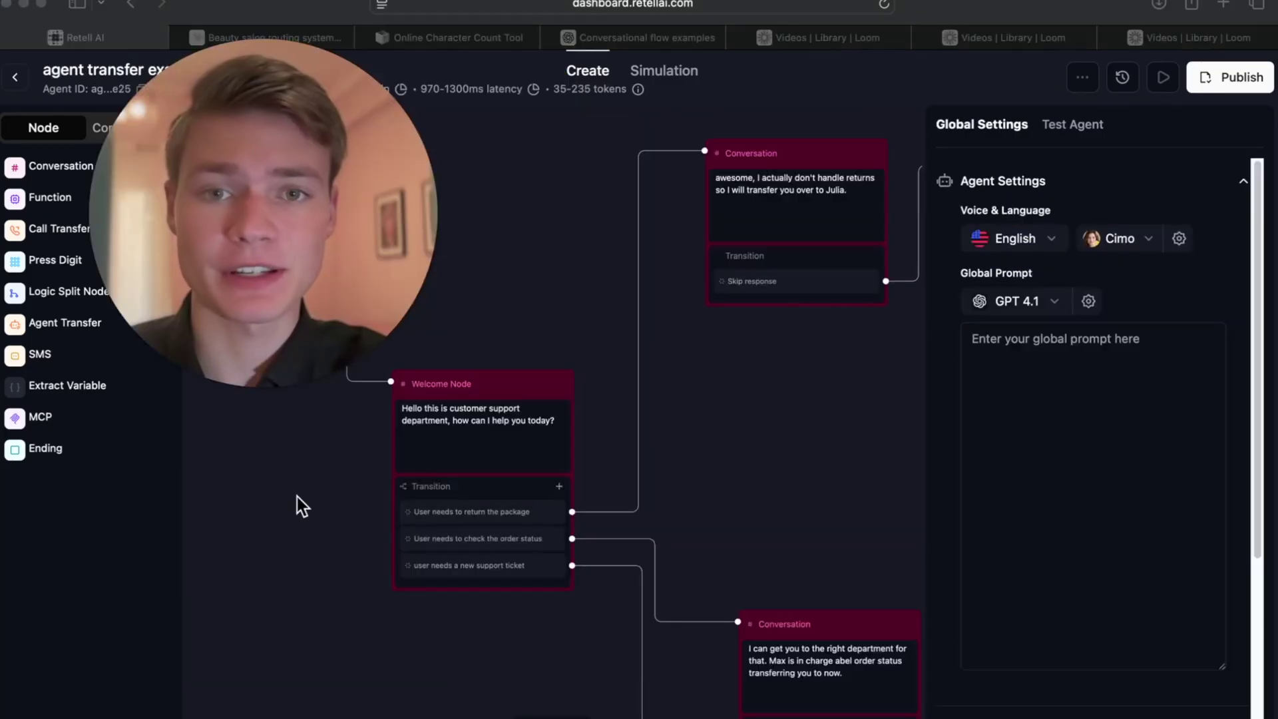
pyautogui.scroll(-5, 562, 477)
pyautogui.scroll(-4, 522, 457)
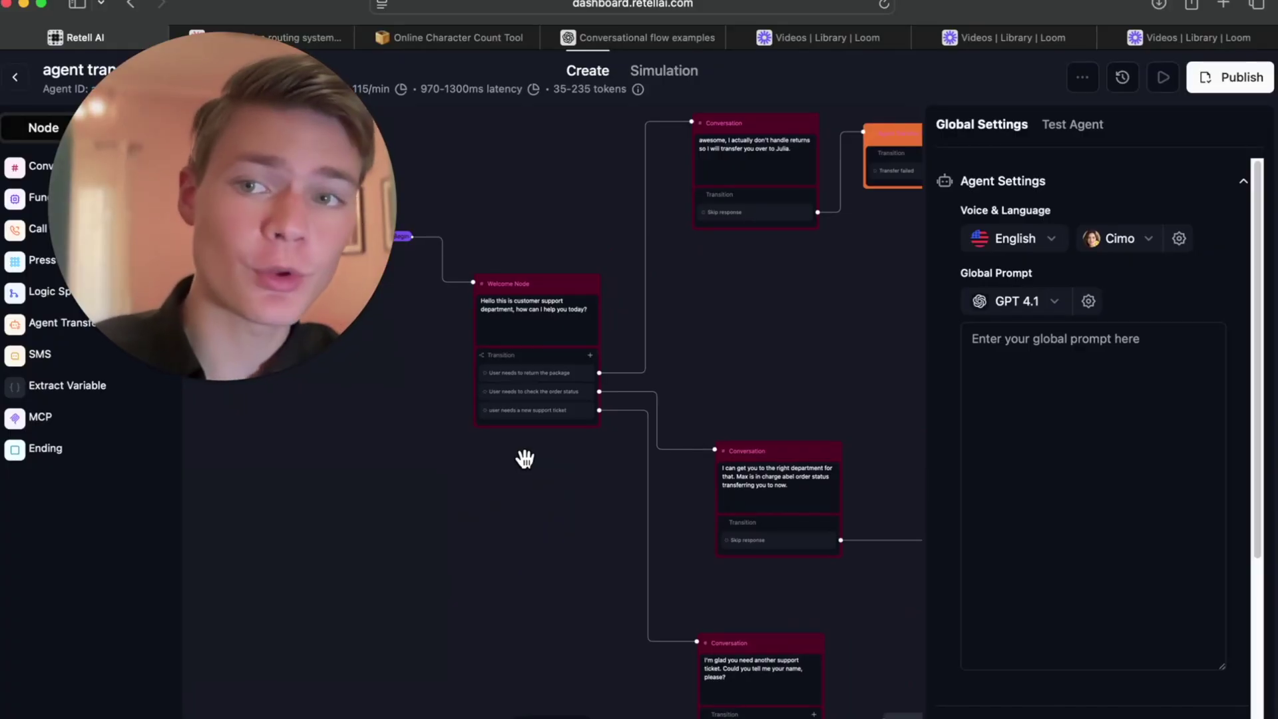
pyautogui.scroll(3, 533, 426)
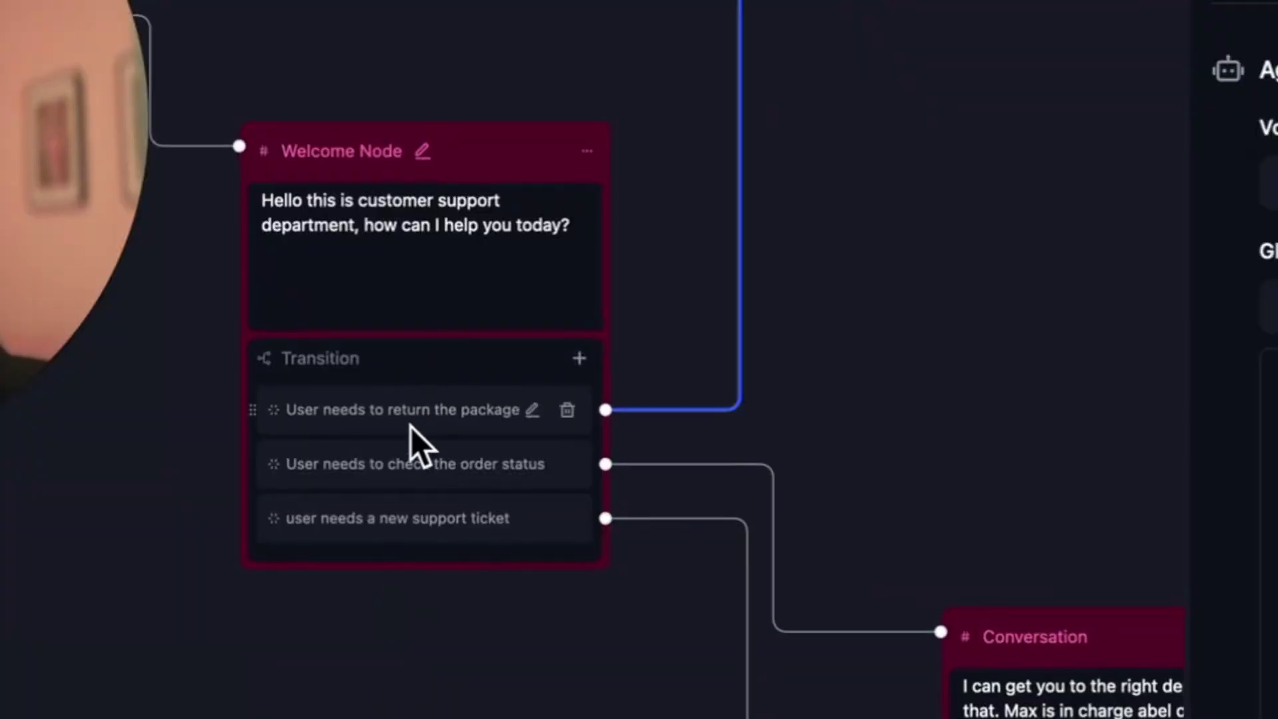
pyautogui.hscroll(5, 508, 562)
pyautogui.click(737, 206)
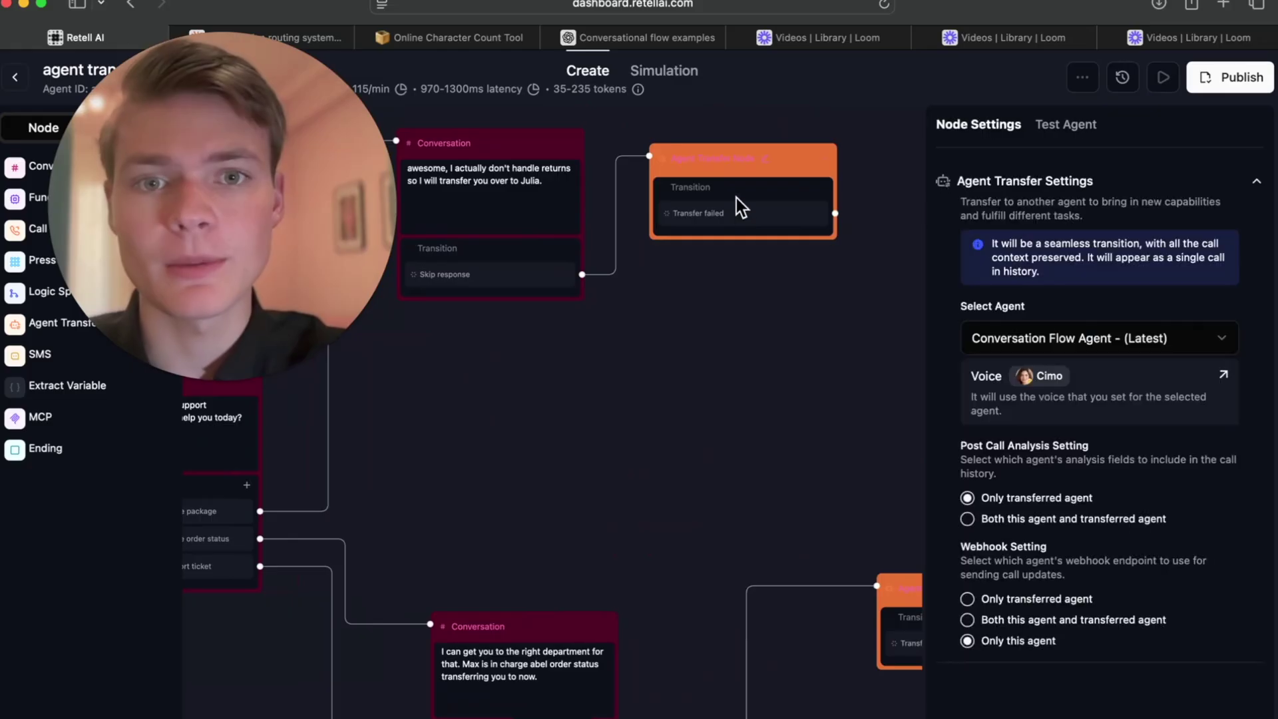
pyautogui.click(530, 218)
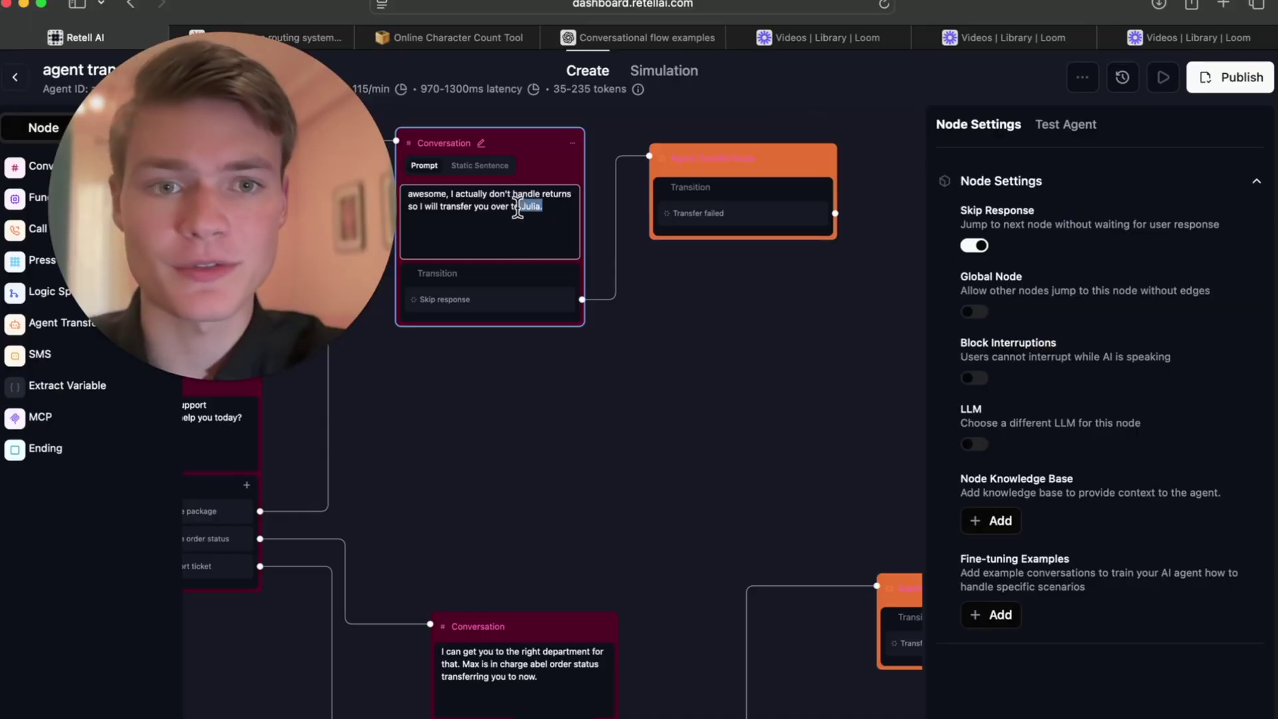
pyautogui.click(515, 371)
pyautogui.scroll(-5, 771, 329)
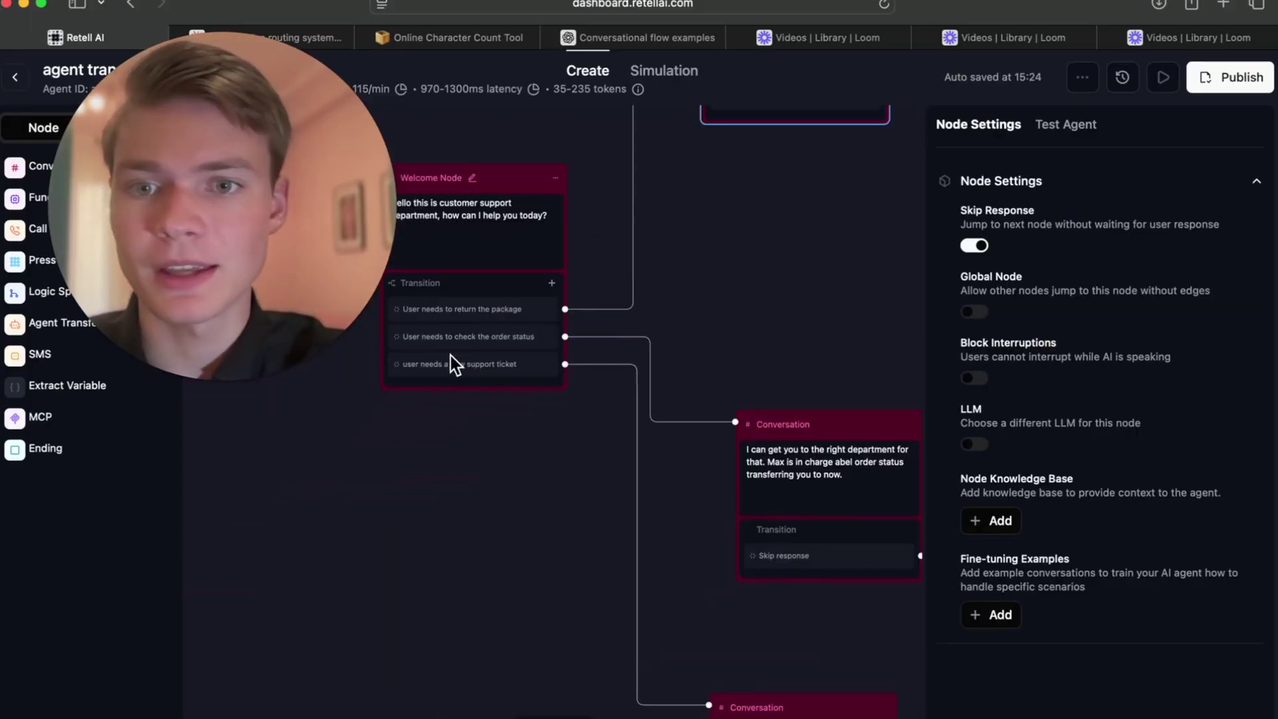
pyautogui.scroll(5, 450, 356)
pyautogui.scroll(-5, 450, 356)
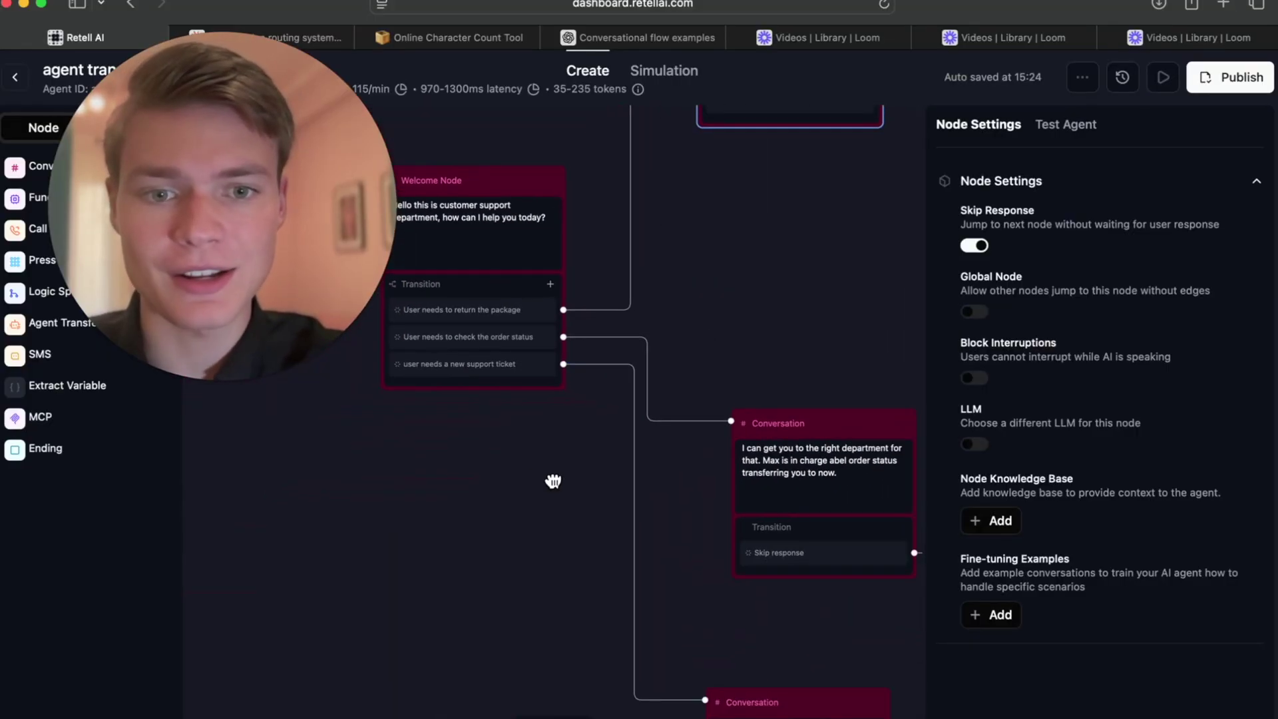
pyautogui.scroll(5, 650, 461)
pyautogui.hscroll(5, 739, 339)
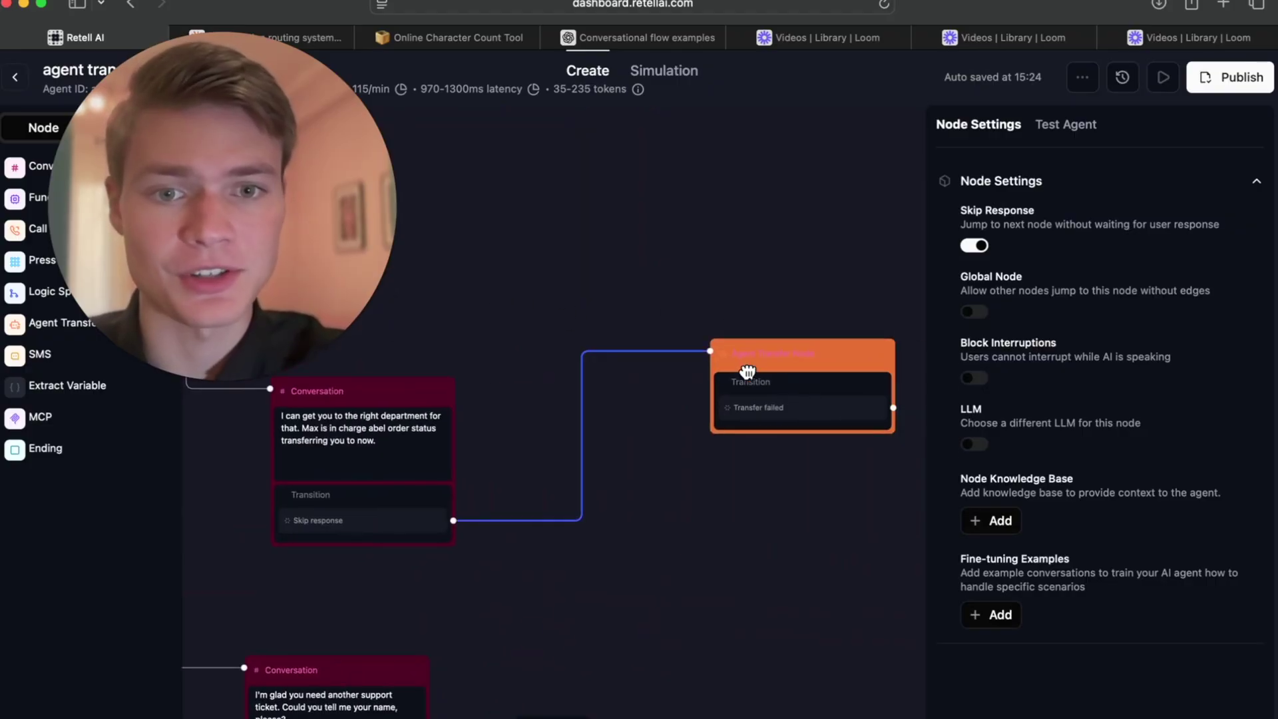
pyautogui.click(795, 379)
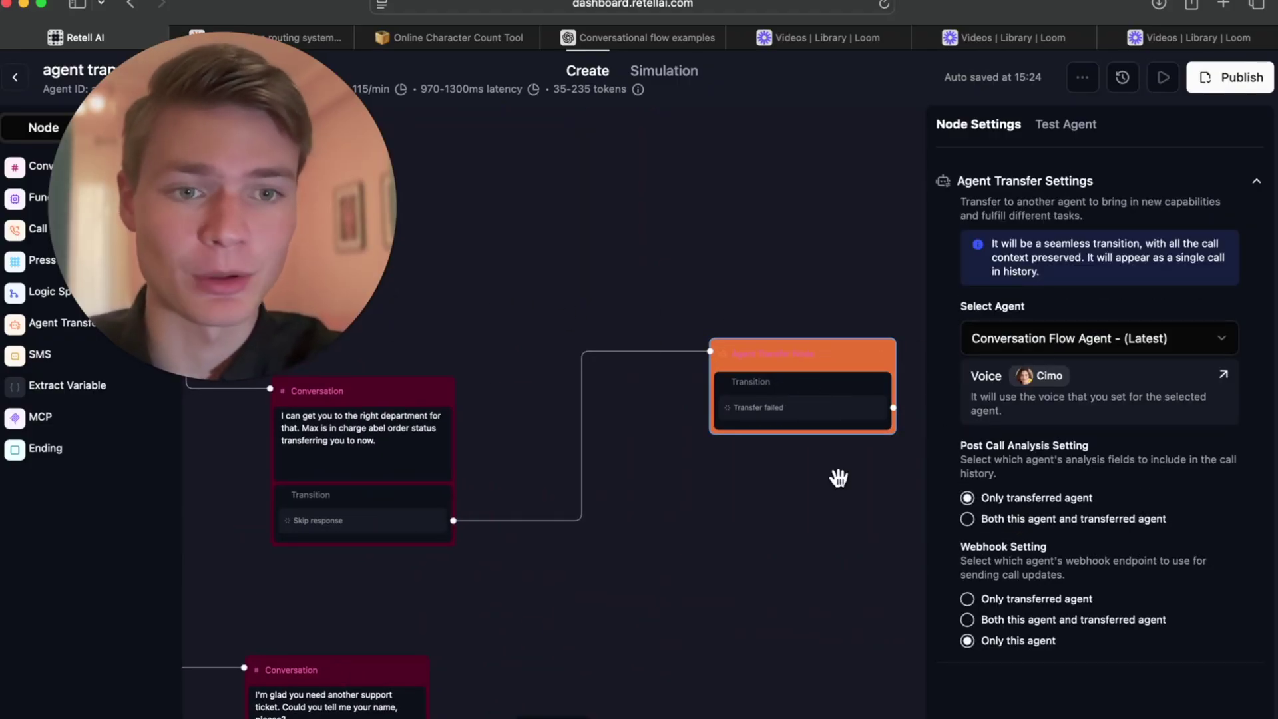
pyautogui.hscroll(-10, 653, 516)
pyautogui.hscroll(-5, 672, 507)
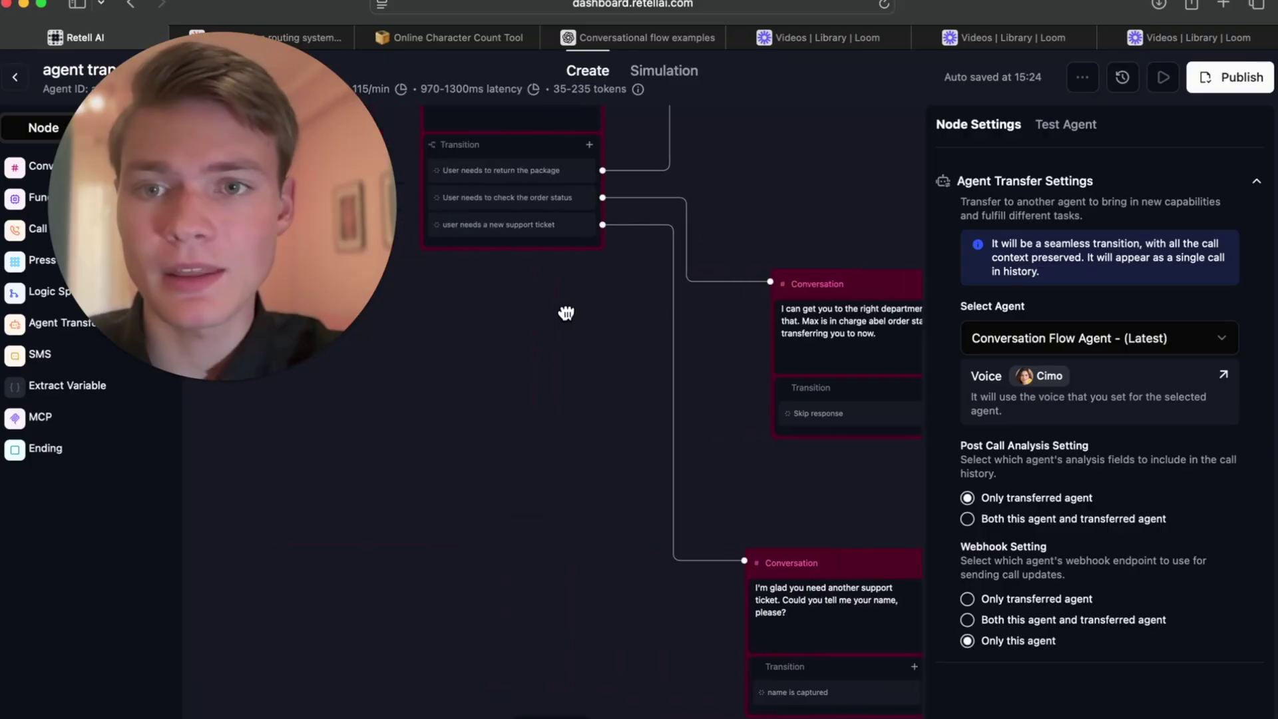
# Review the new-ticket branch: its transition, transfer node and 'great thanks' conversation node
pyautogui.click(488, 235)
pyautogui.hscroll(10, 599, 346)
pyautogui.scroll(-5, 599, 346)
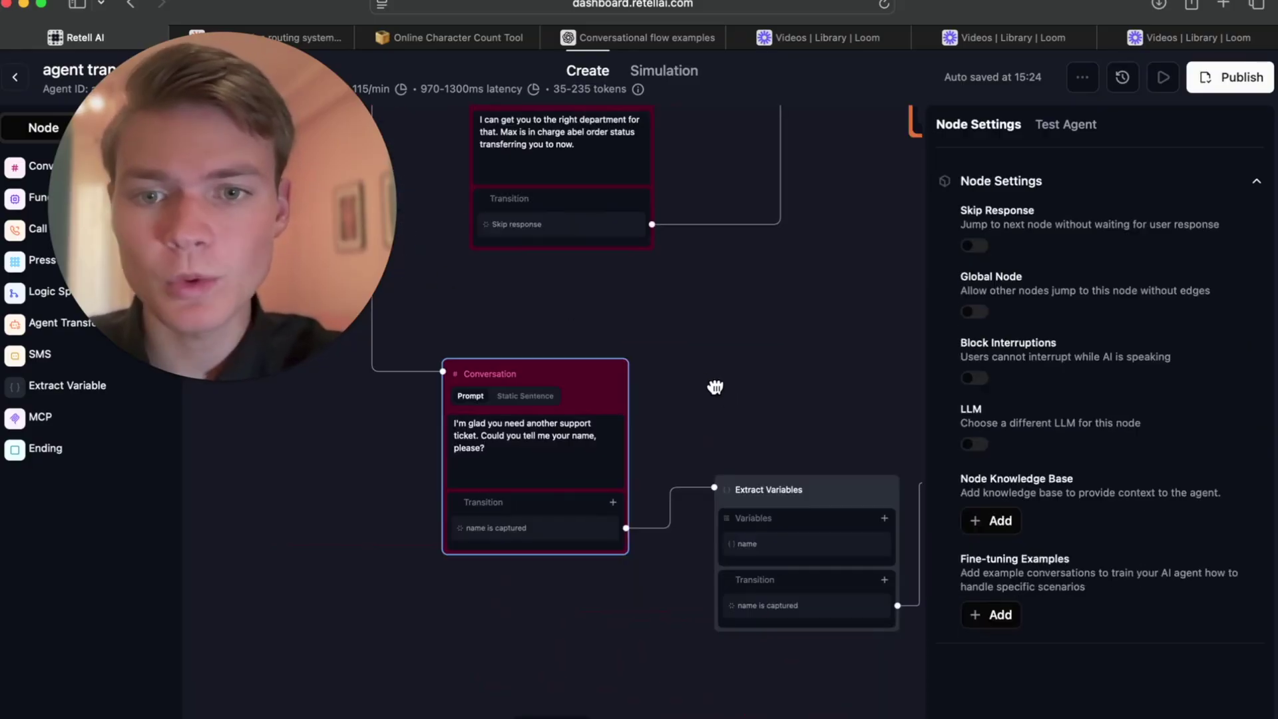
pyautogui.hscroll(15, 651, 413)
pyautogui.scroll(-3, 650, 413)
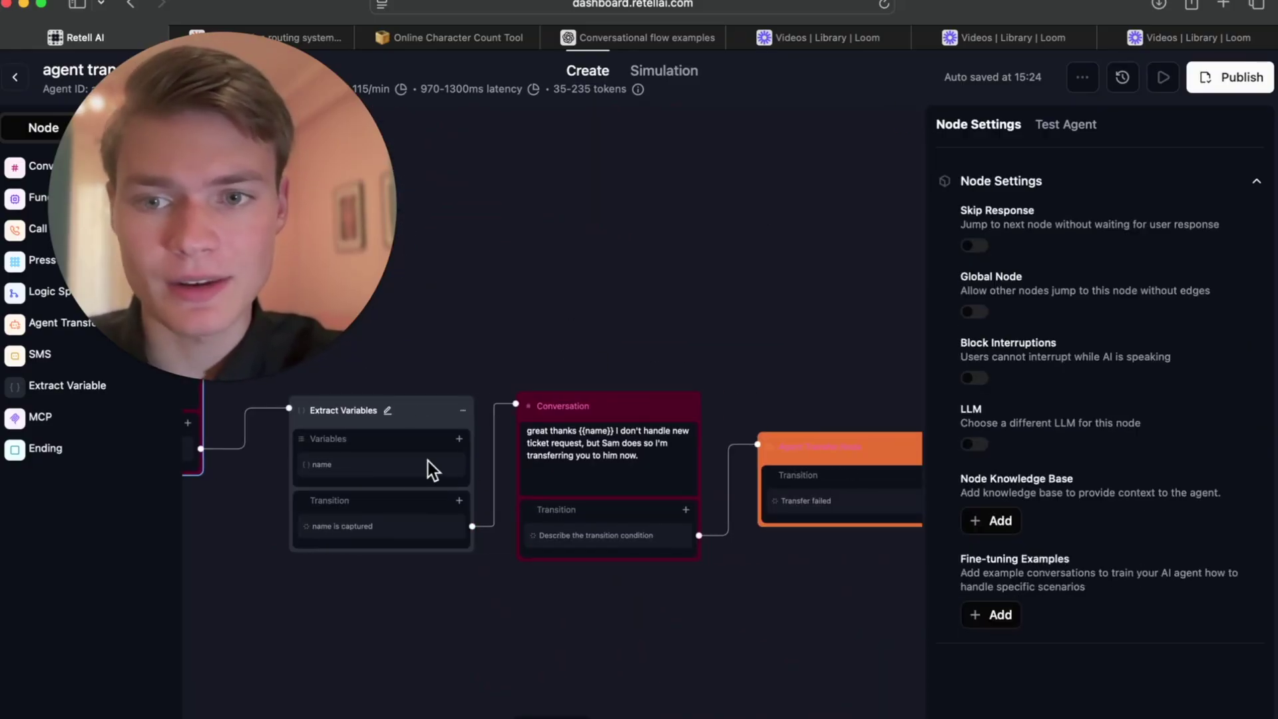
pyautogui.click(821, 462)
pyautogui.click(695, 397)
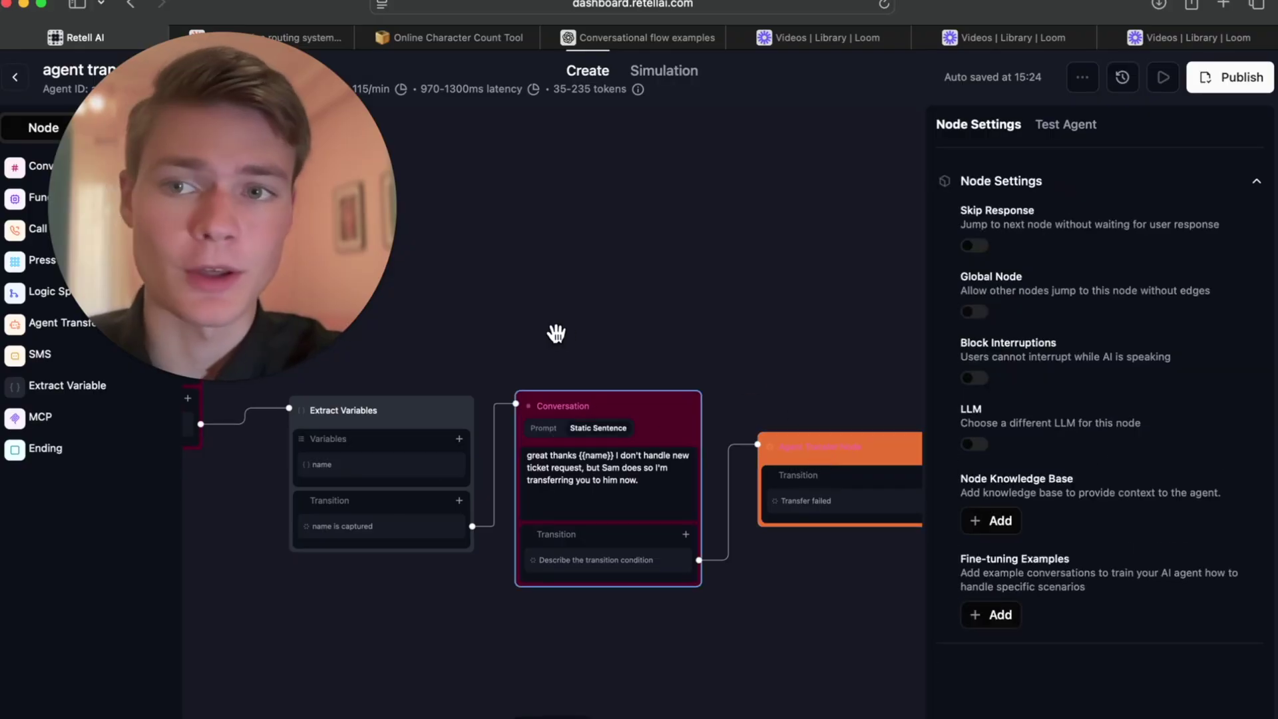
pyautogui.moveTo(553, 334); pyautogui.dragTo(850, 364)
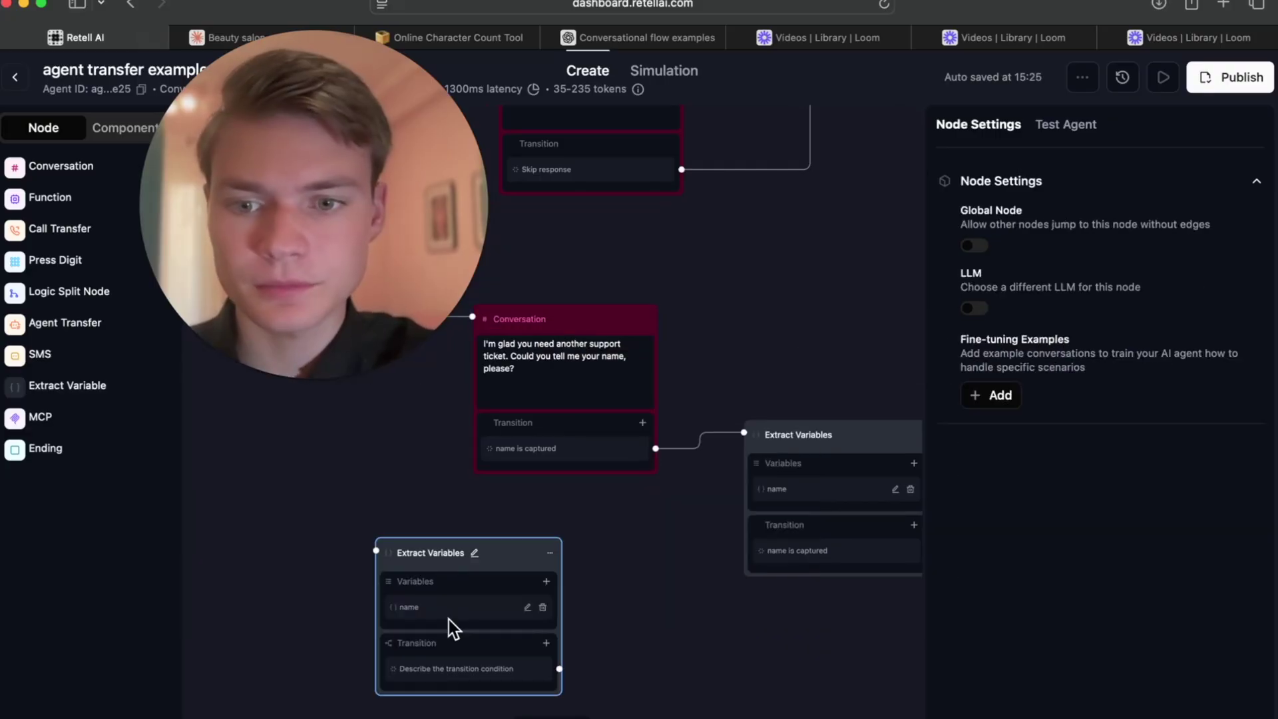
# Check the name variable's name, description 'Name of the user' and text type, leaving it unchanged
pyautogui.click(527, 607)
pyautogui.scroll(-2, 681, 536)
pyautogui.click(655, 669)
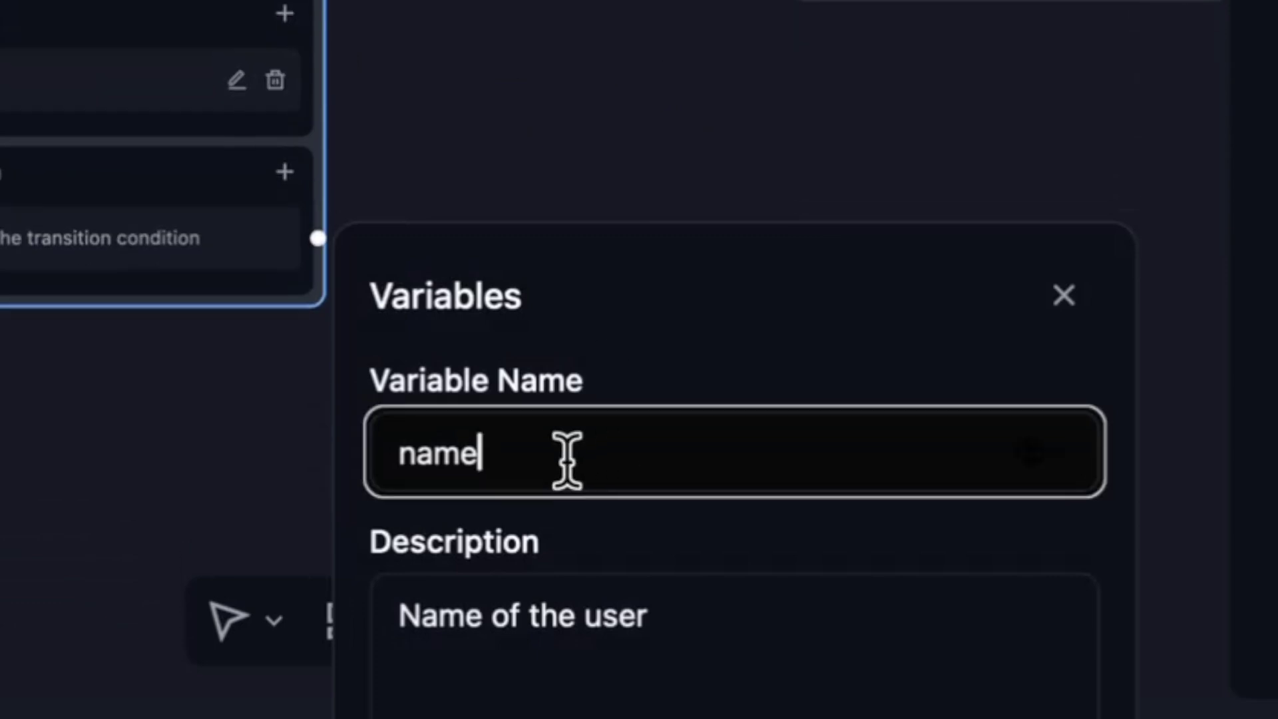
pyautogui.click(725, 593)
pyautogui.scroll(-4, 767, 613)
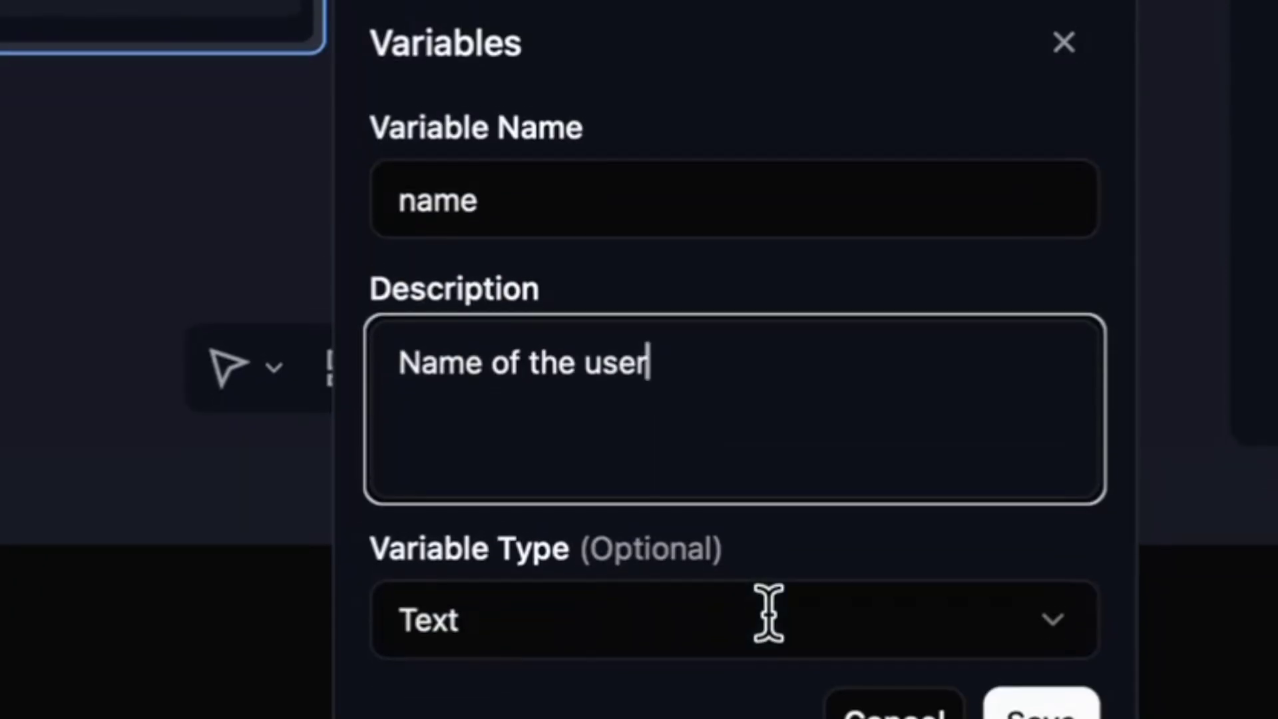
pyautogui.moveTo(729, 347); pyautogui.dragTo(314, 370)
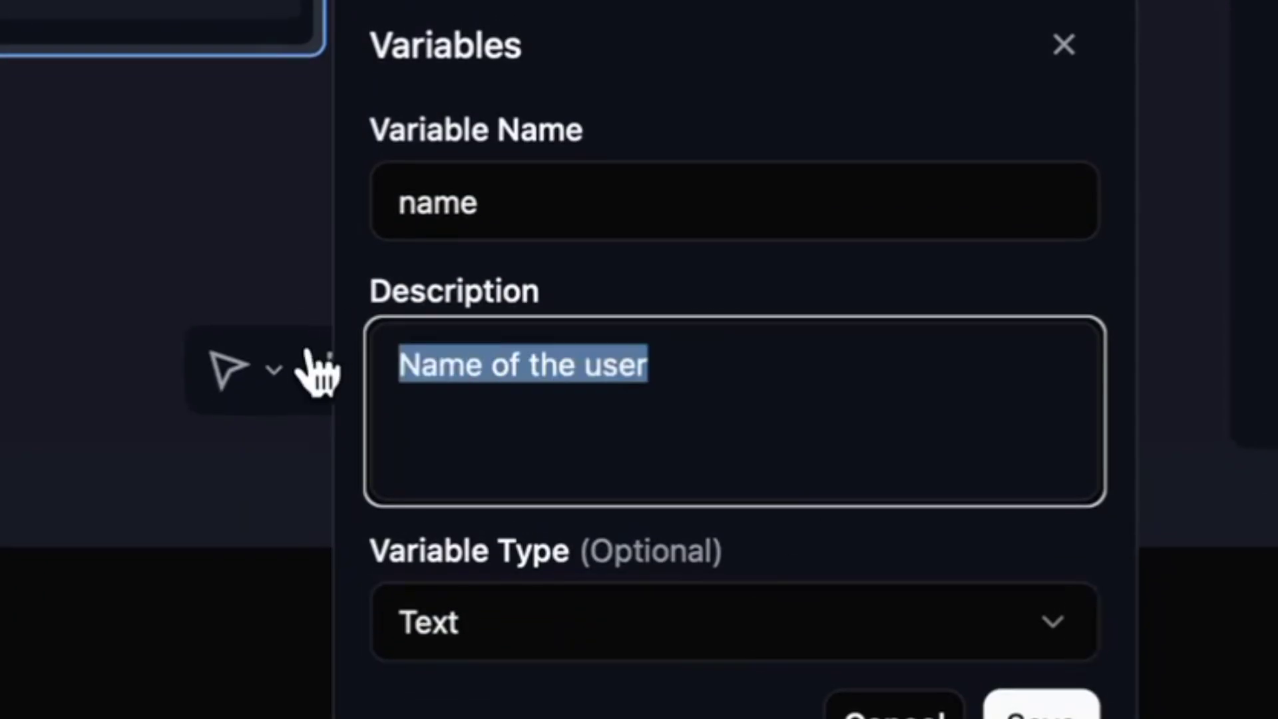
pyautogui.click(608, 621)
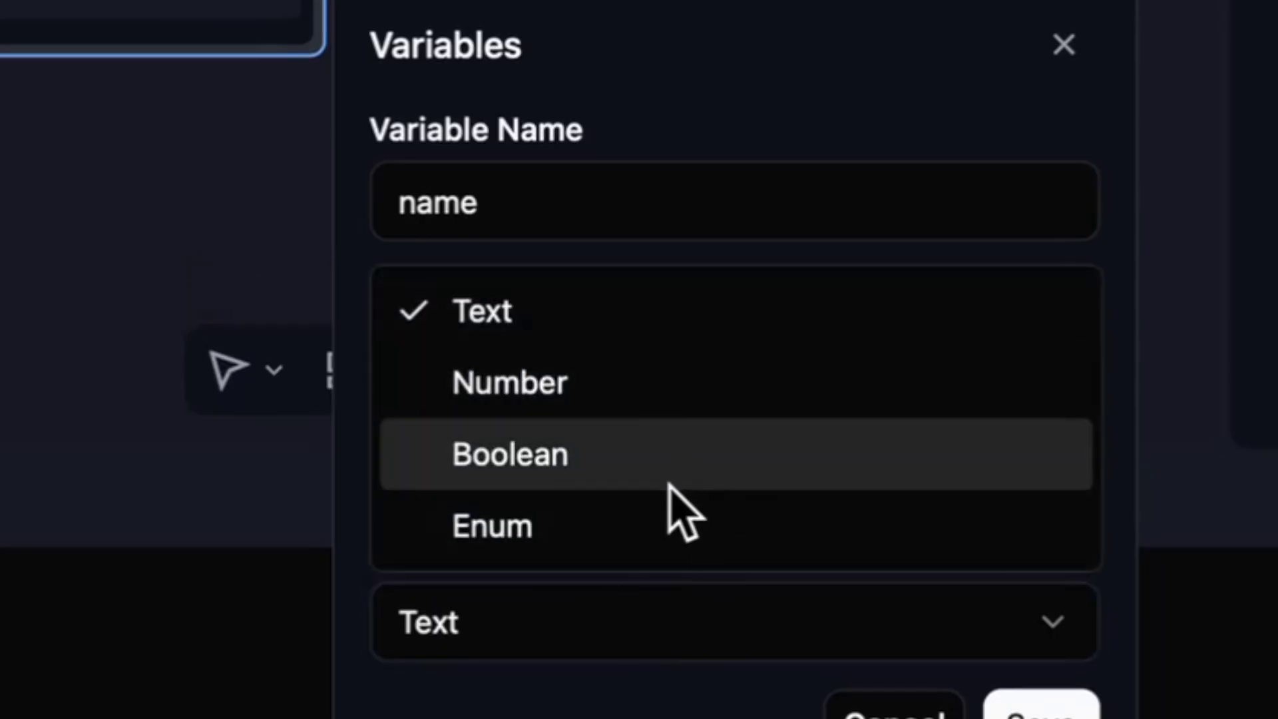
pyautogui.click(733, 651)
# Position the new Extract Variables node below the name-asking conversation node
pyautogui.click(498, 476)
pyautogui.moveTo(497, 476); pyautogui.dragTo(614, 520)
pyautogui.scroll(2, 645, 420)
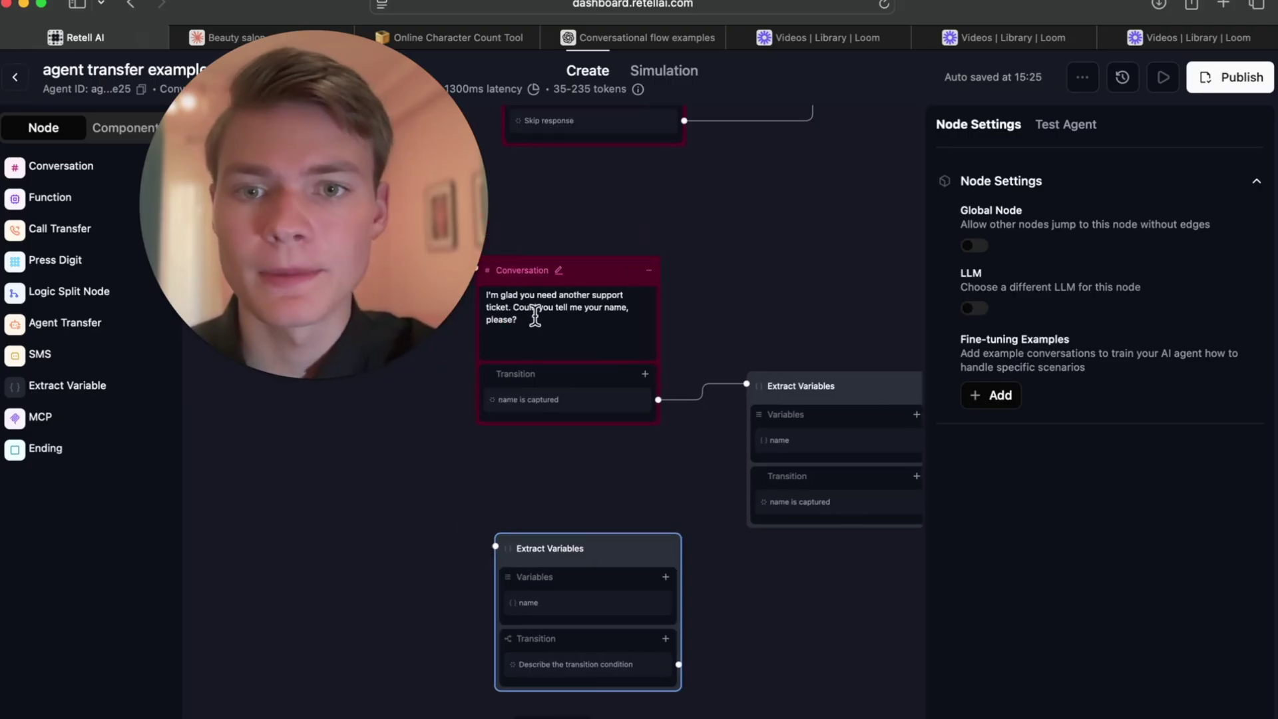
pyautogui.click(550, 310)
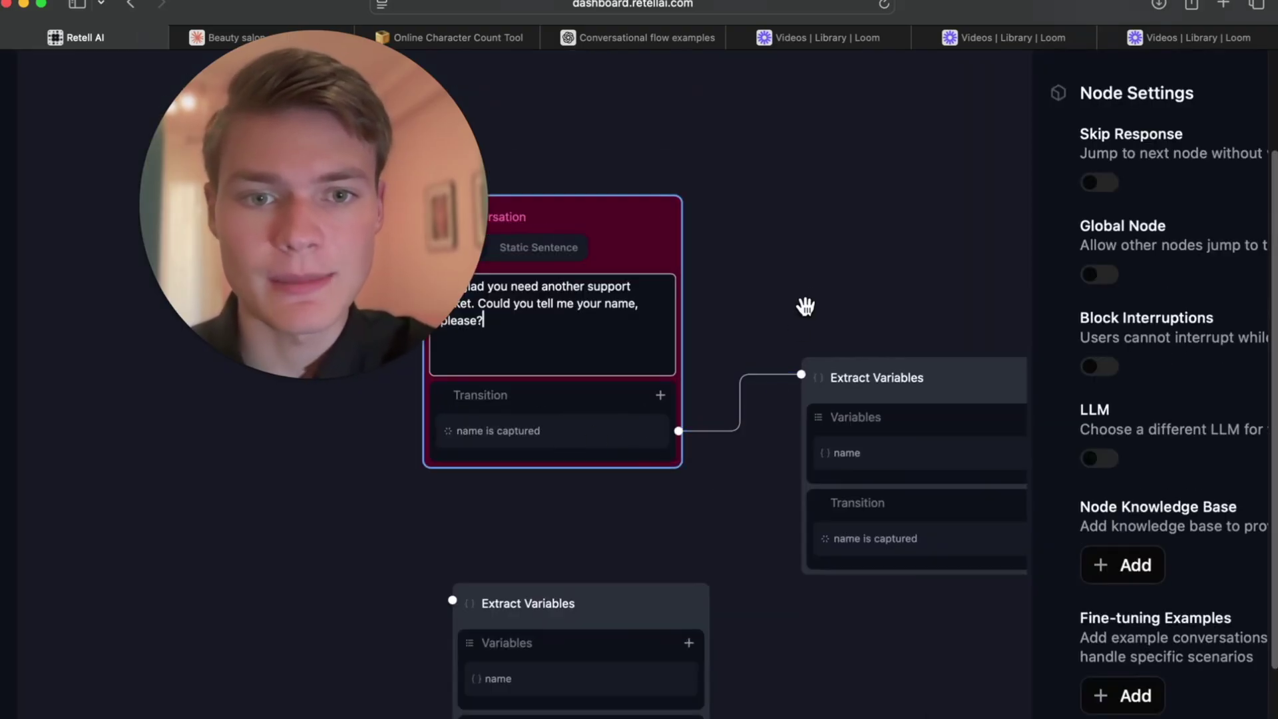
pyautogui.moveTo(757, 338); pyautogui.dragTo(655, 332)
pyautogui.moveTo(750, 395); pyautogui.dragTo(797, 387)
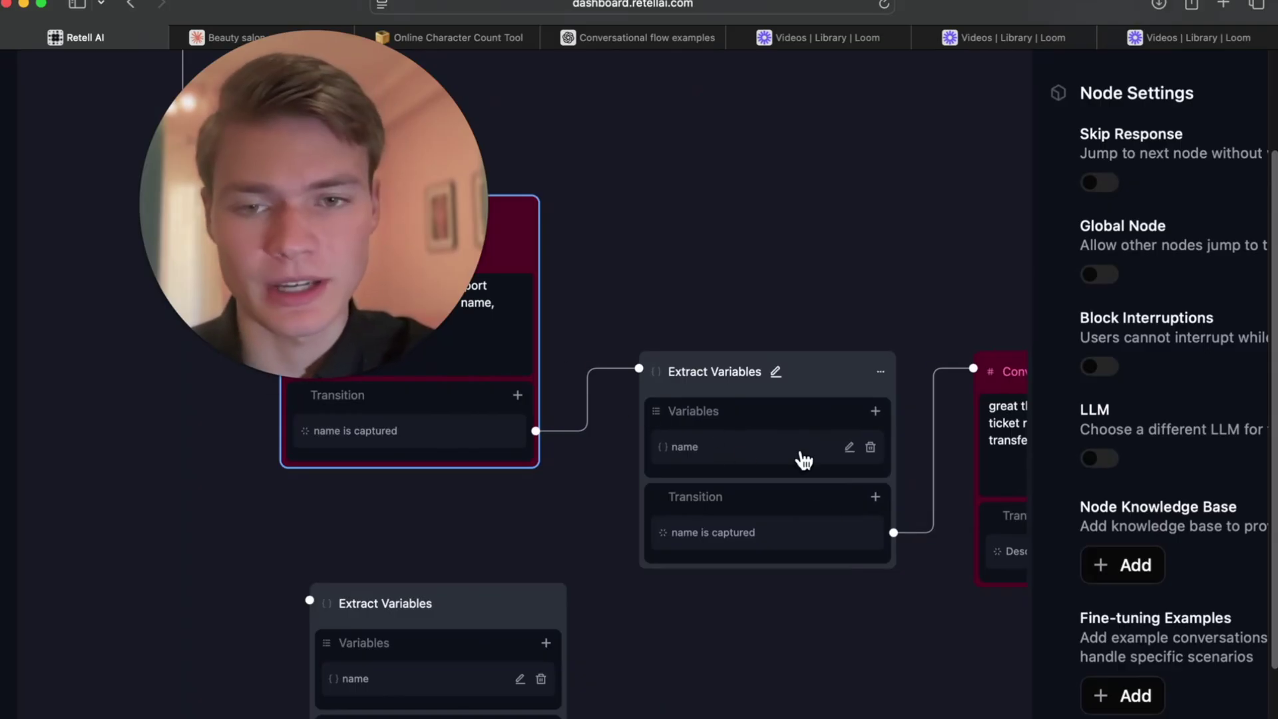
# Edit the 'great thanks {{name}}… transferring you to him now' message text
pyautogui.click(746, 463)
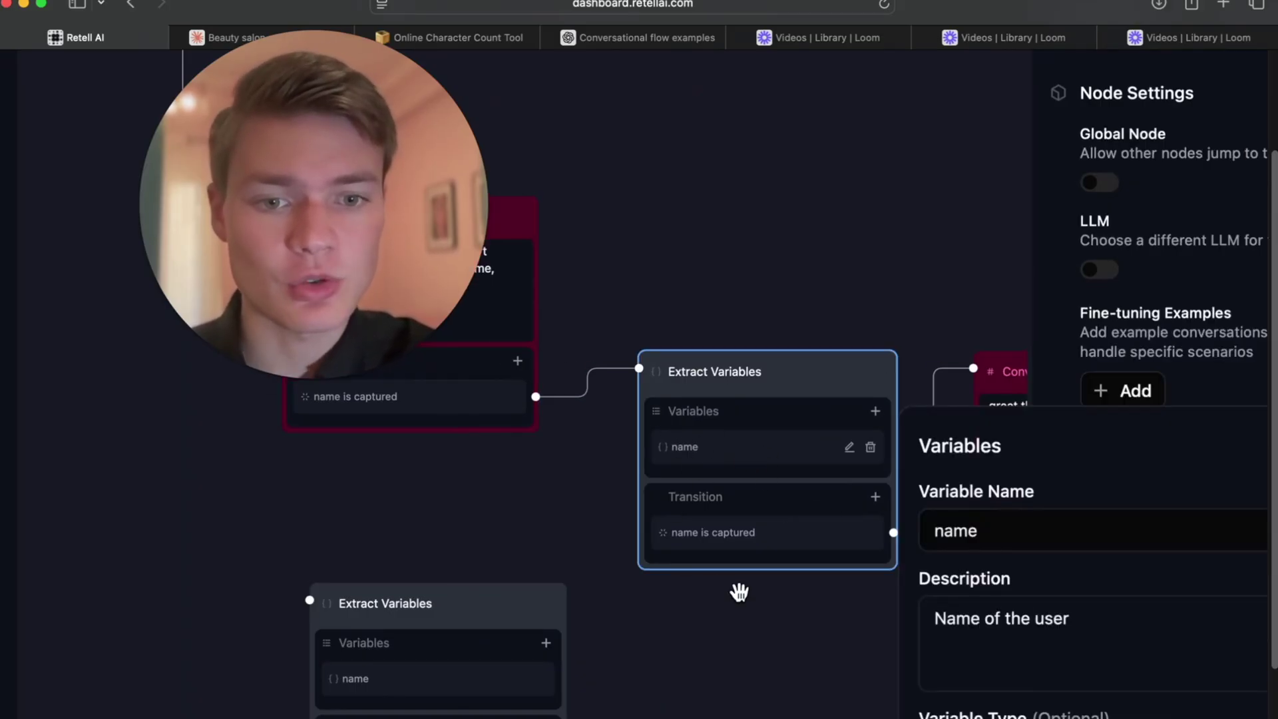
pyautogui.hscroll(5, 620, 636)
pyautogui.moveTo(651, 353); pyautogui.dragTo(704, 362)
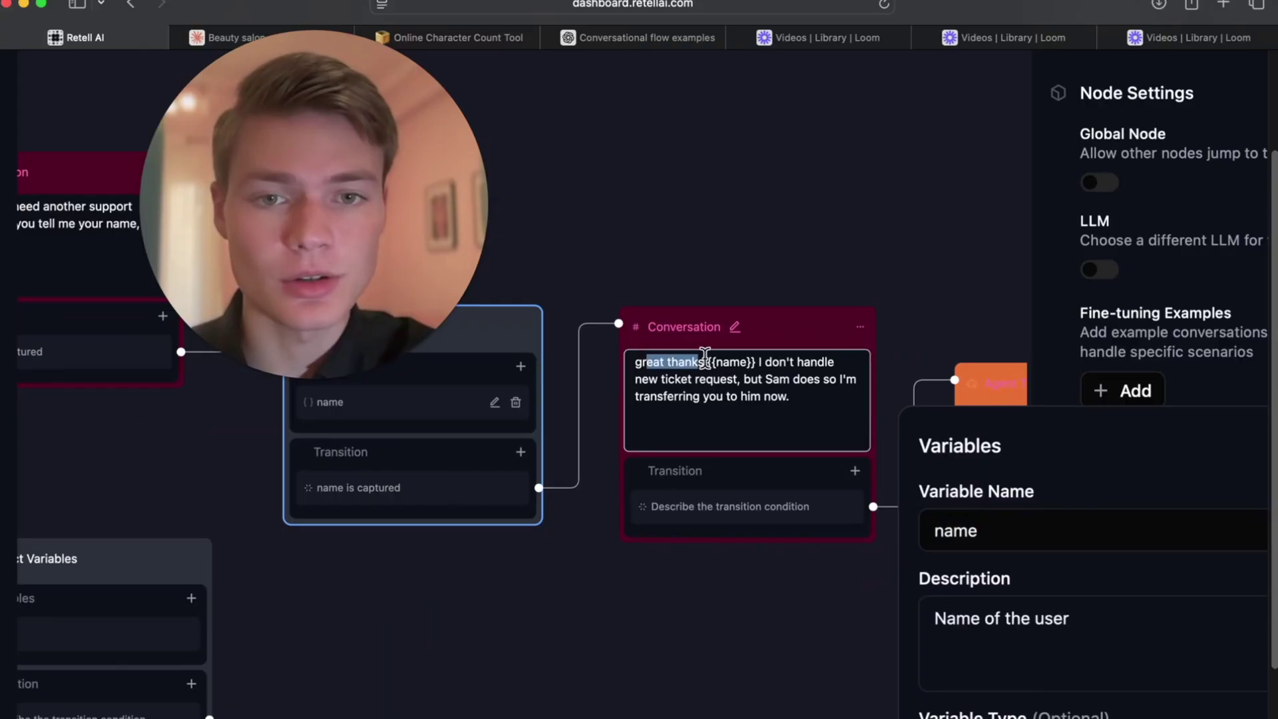
pyautogui.click(709, 402)
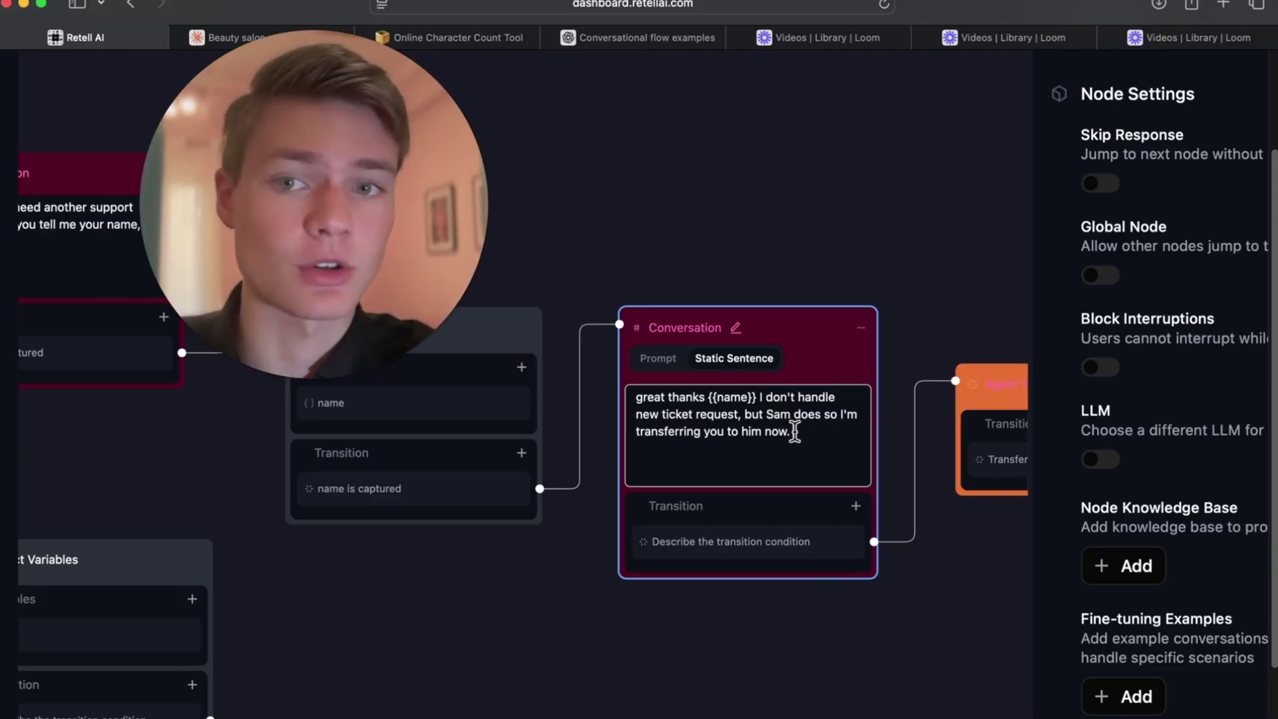
pyautogui.hscroll(5, 699, 423)
# Finish the transfer sentence edit and nudge the agent transfer node slightly up
pyautogui.click(649, 420)
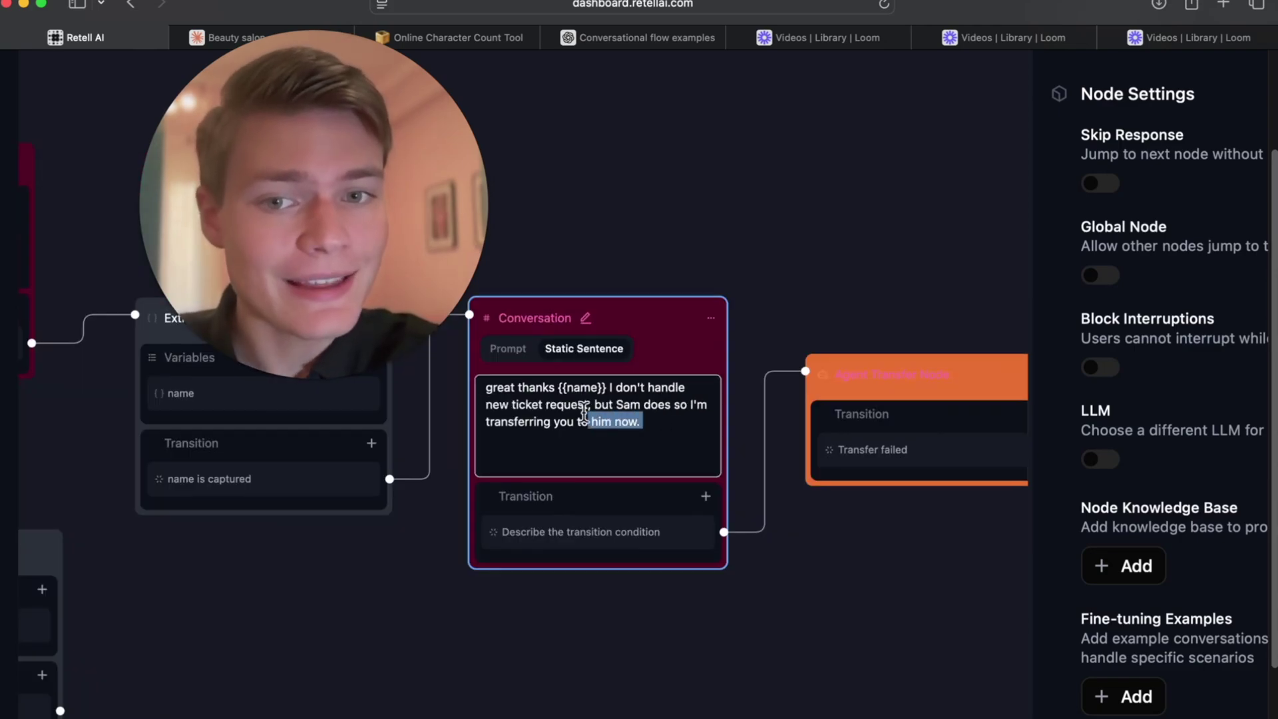
pyautogui.moveTo(584, 412); pyautogui.dragTo(547, 386)
pyautogui.click(860, 394)
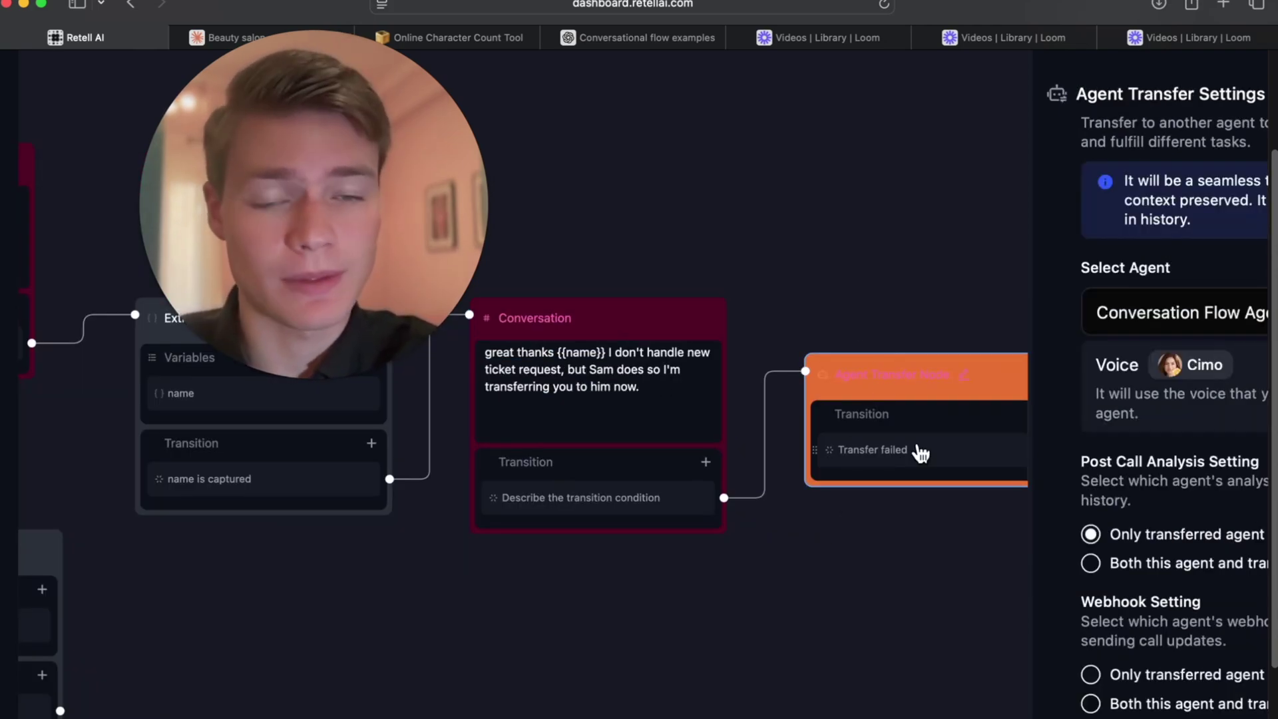
pyautogui.moveTo(874, 375); pyautogui.dragTo(893, 327)
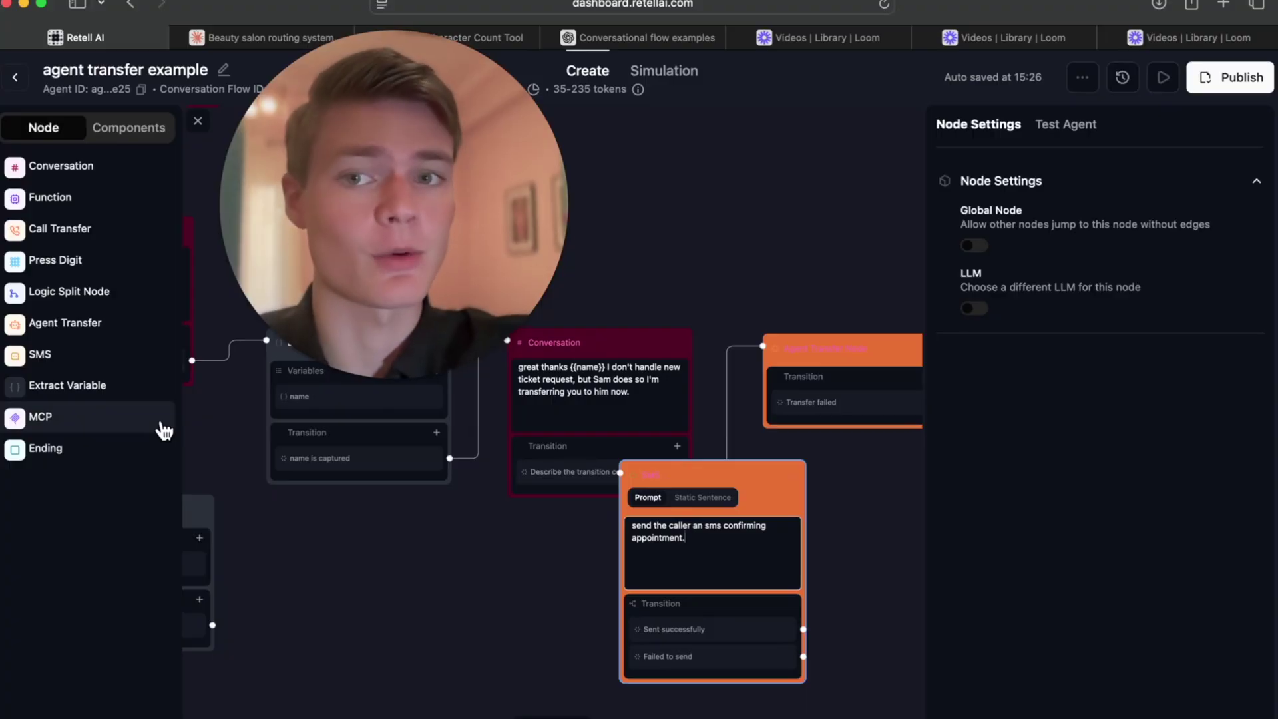
# Rearrange the flow, placing End Call right of the SMS node and SMS below the transitions
pyautogui.click(92, 429)
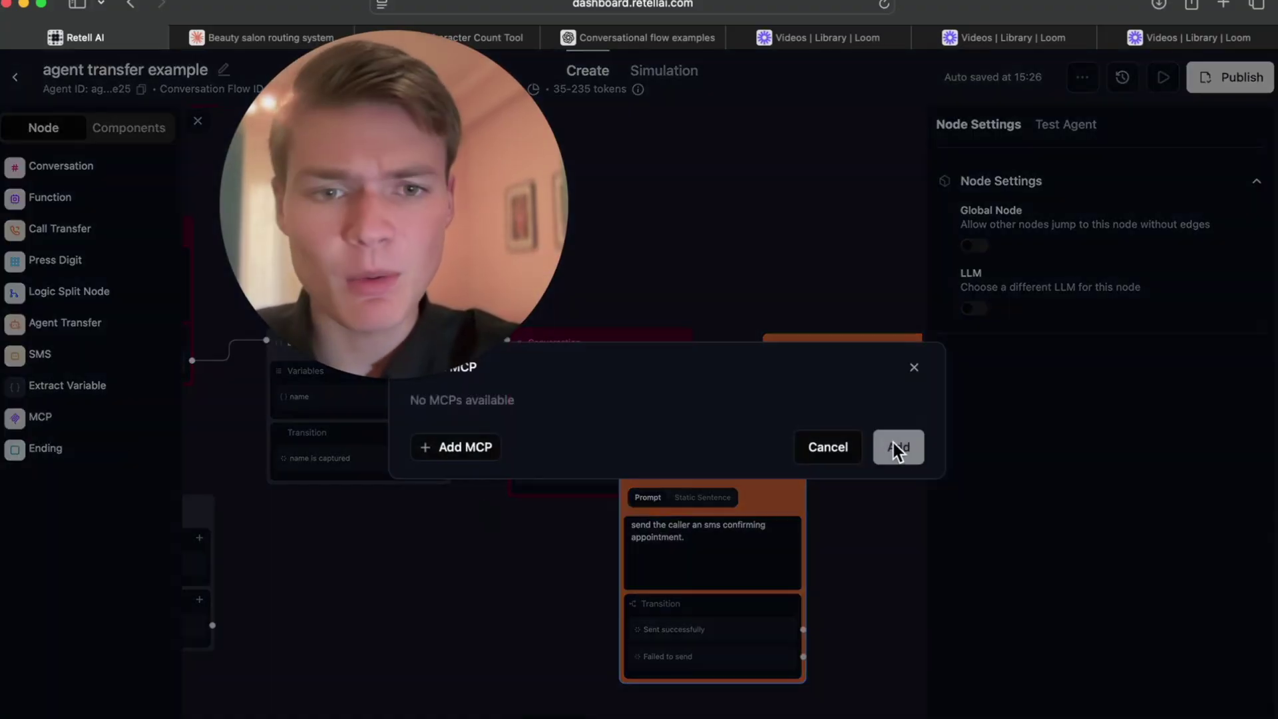
pyautogui.click(846, 448)
pyautogui.moveTo(862, 555); pyautogui.dragTo(565, 523)
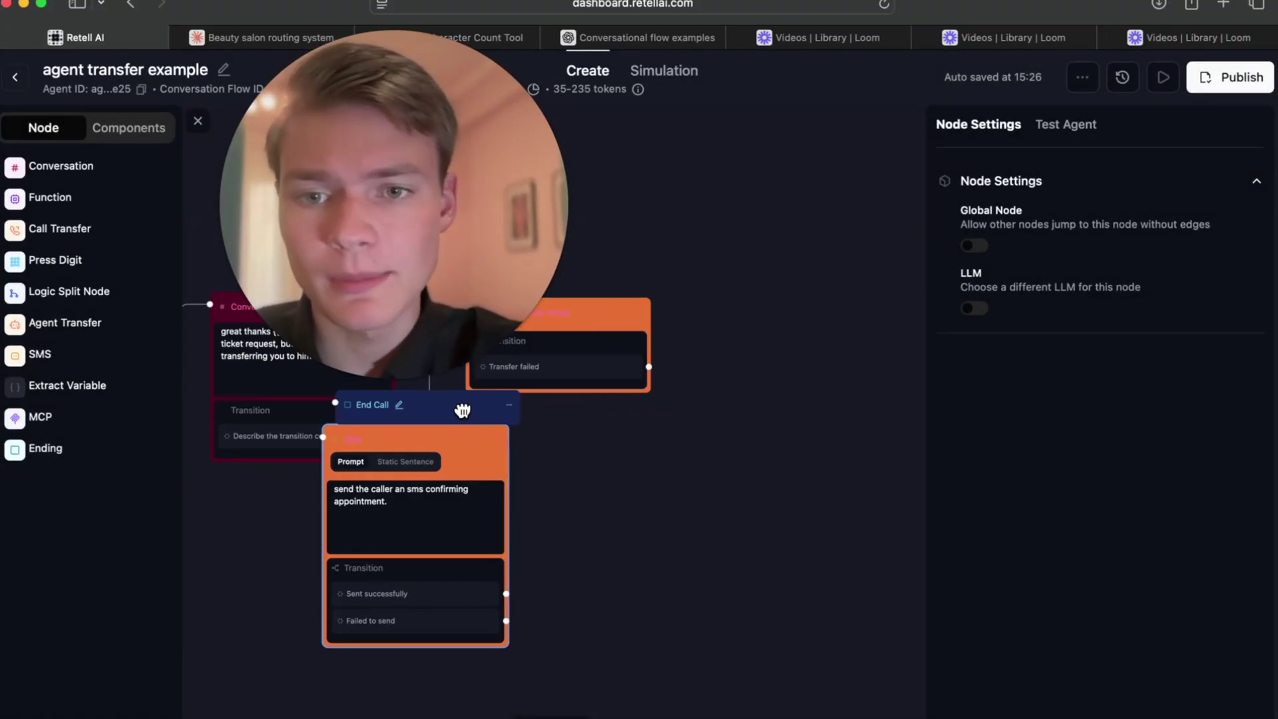
pyautogui.moveTo(465, 408); pyautogui.dragTo(847, 414)
pyautogui.moveTo(599, 266); pyautogui.dragTo(698, 320)
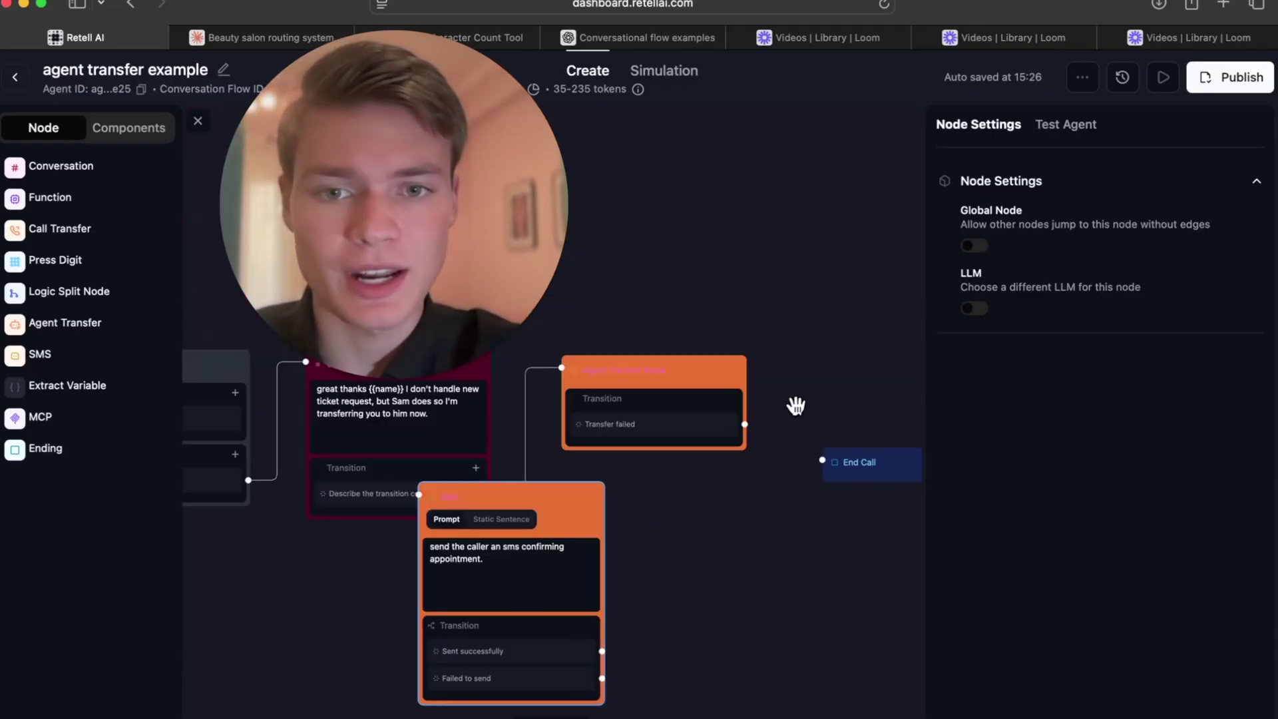
pyautogui.moveTo(517, 505); pyautogui.dragTo(674, 618)
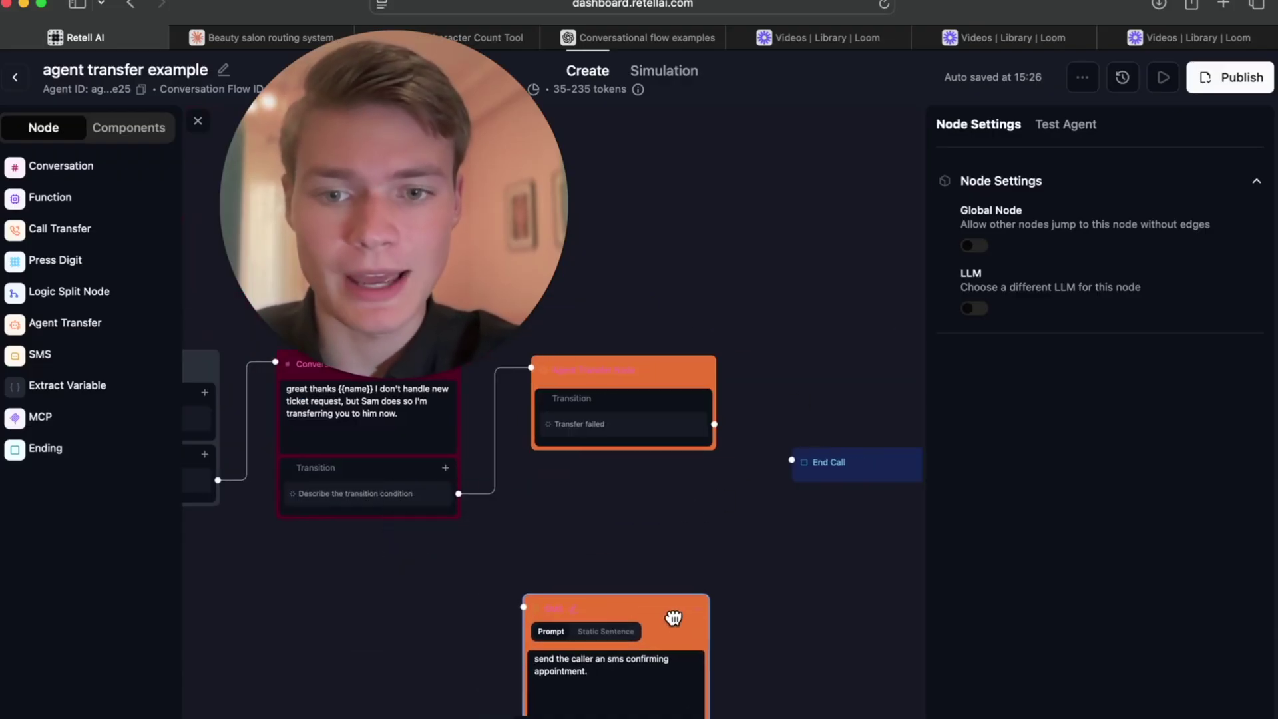
# Use Mission Control to return to the agent transfer example canvas
pyautogui.hotkey('ctrl', 'Up')
pyautogui.press('Escape')
pyautogui.scroll(-5, 642, 506)
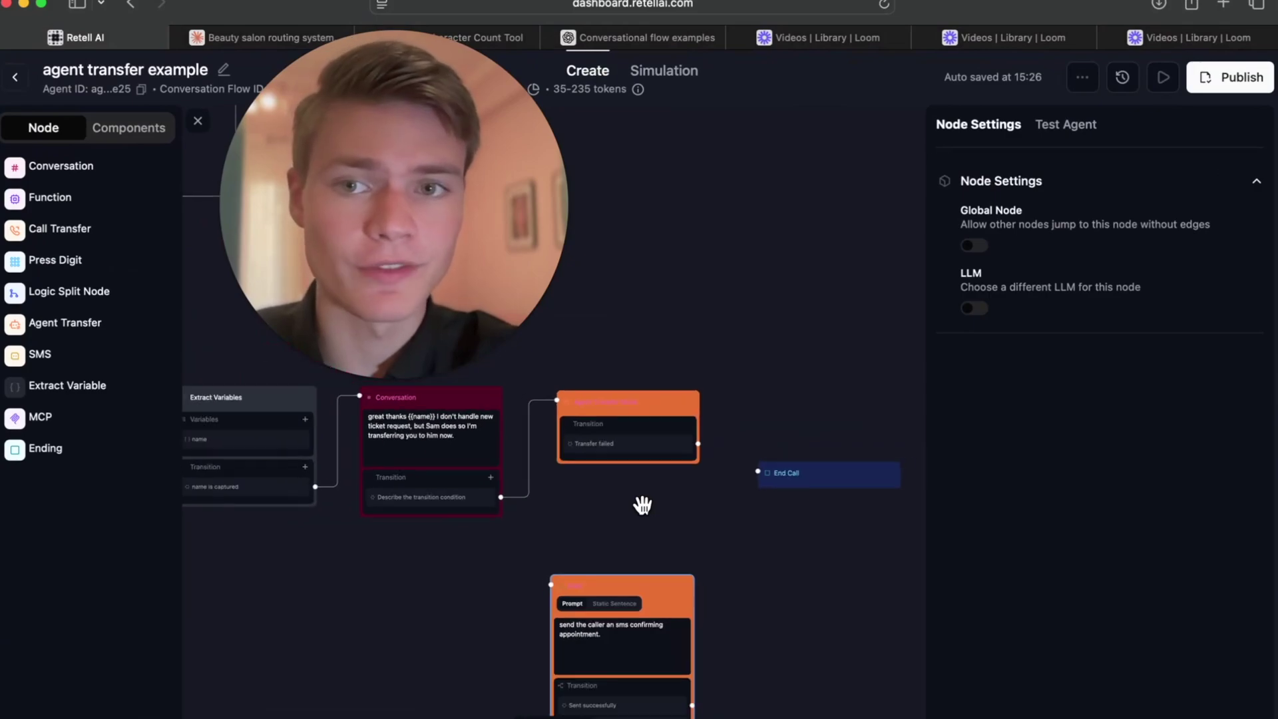
# Open the agent transfer example's Global Settings, showing the empty global prompt
pyautogui.click(591, 532)
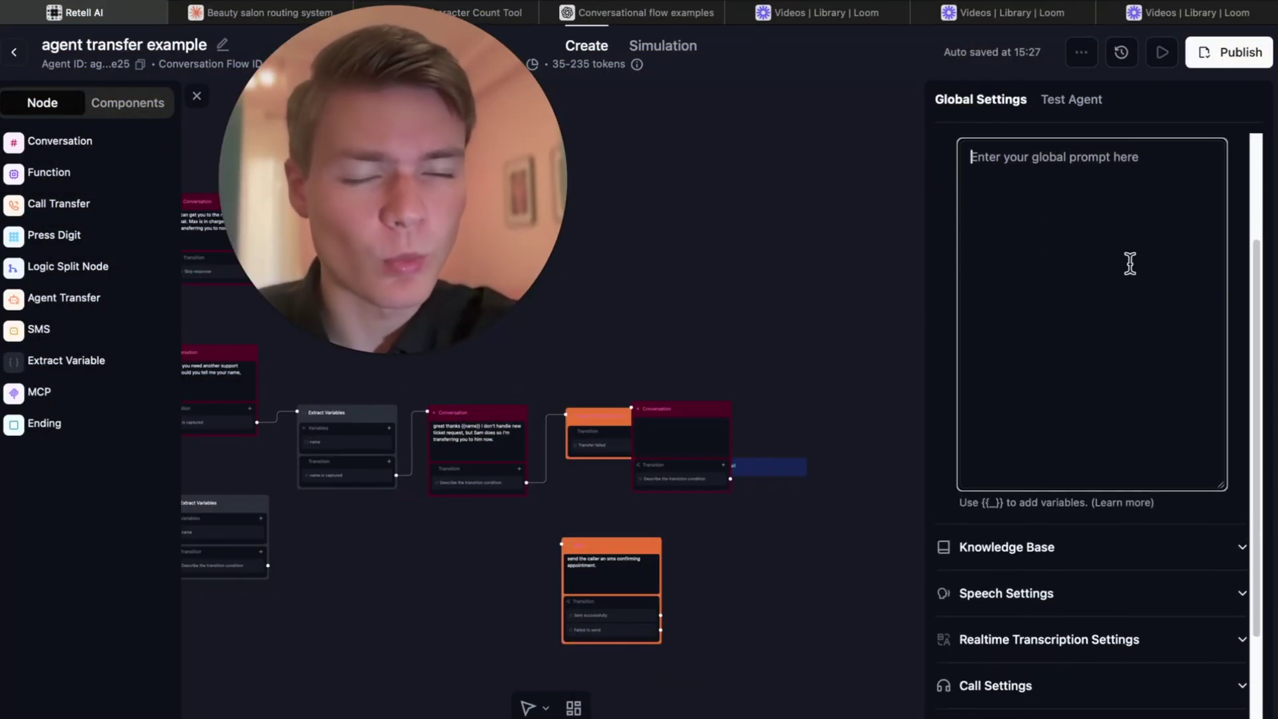
# Select the caller-name node, check Test Agent, then return to Global Settings
pyautogui.scroll(3, 1132, 420)
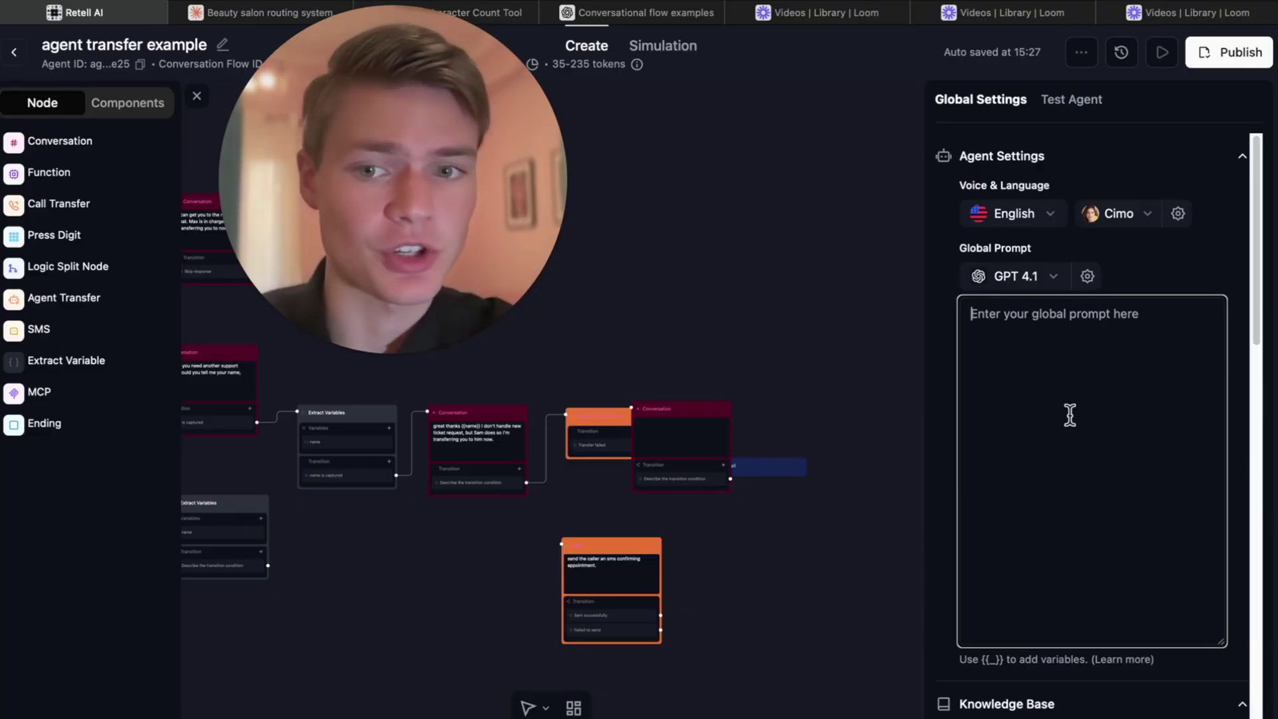
pyautogui.hscroll(-8, 697, 388)
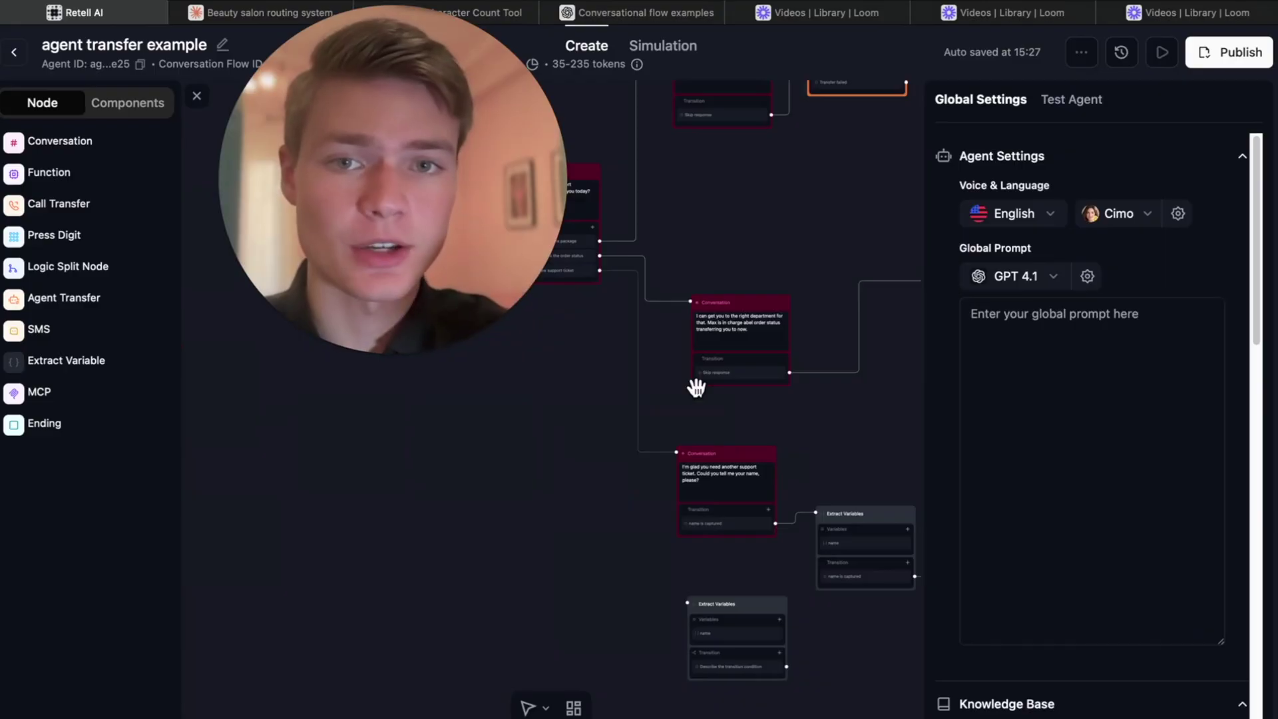
pyautogui.click(720, 327)
pyautogui.click(1064, 99)
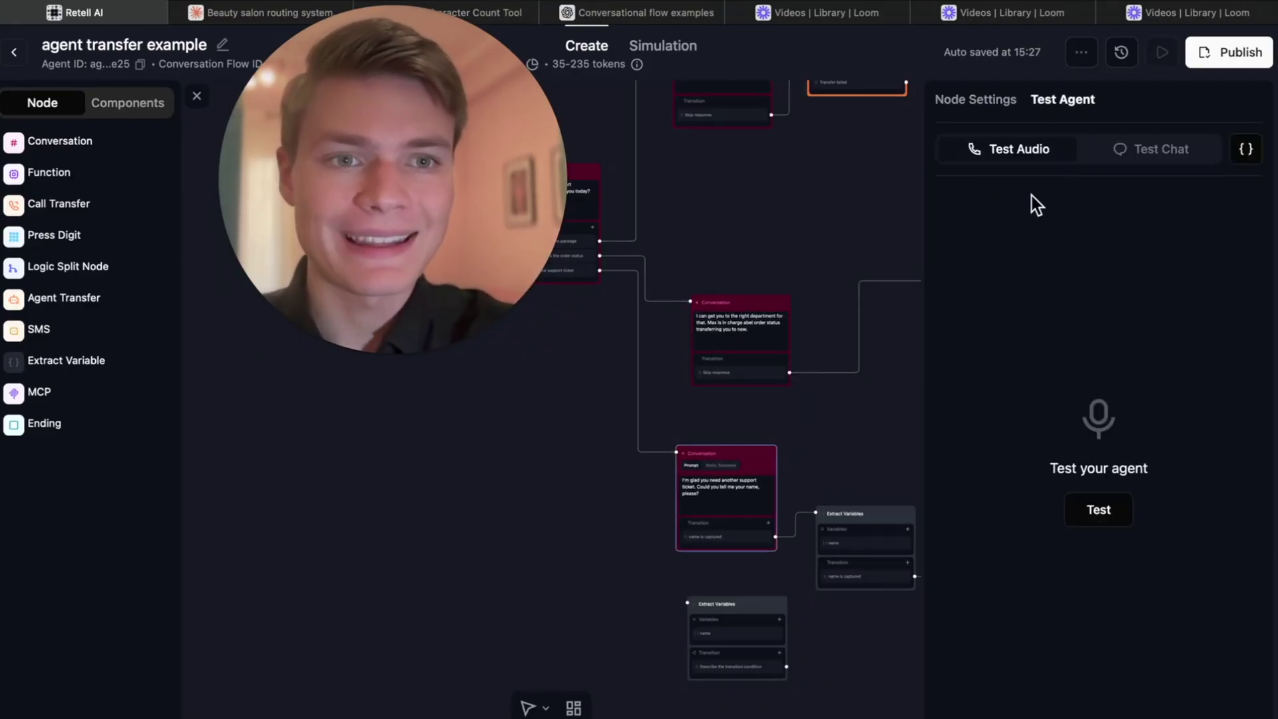
pyautogui.click(851, 183)
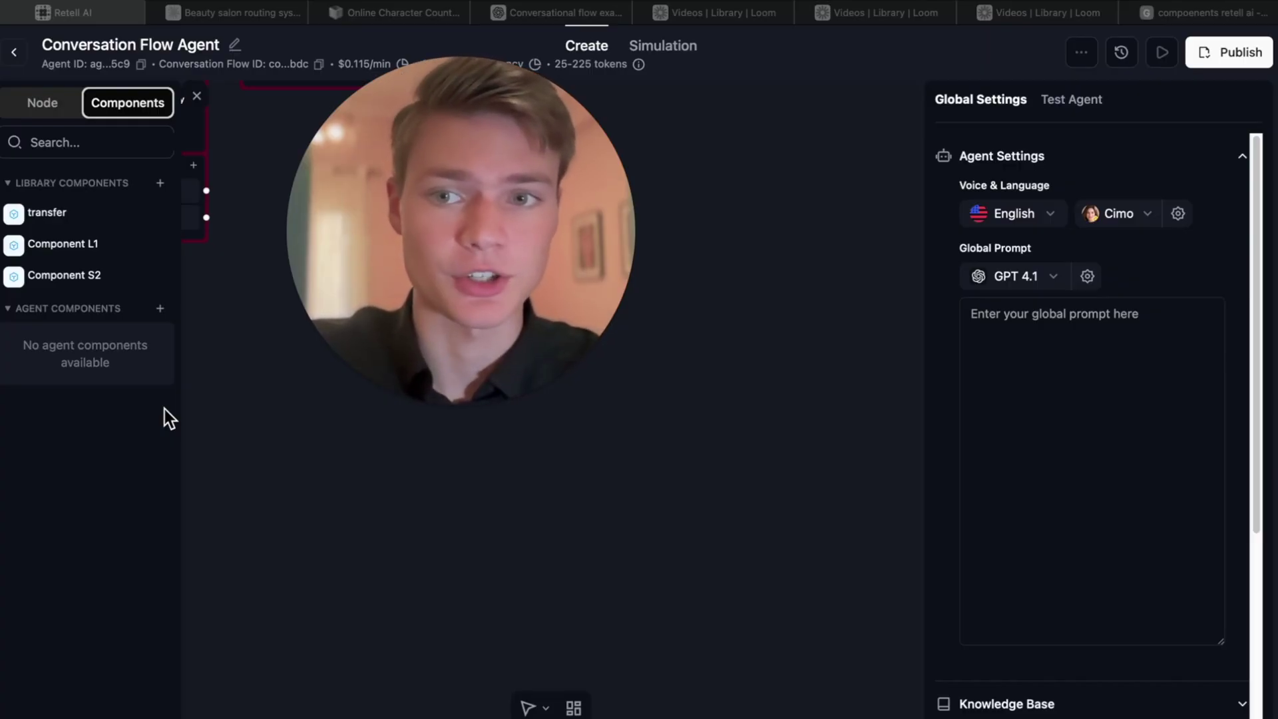
# Drag the 'transfer' library component onto the canvas and locate the Begin node
pyautogui.click(166, 409)
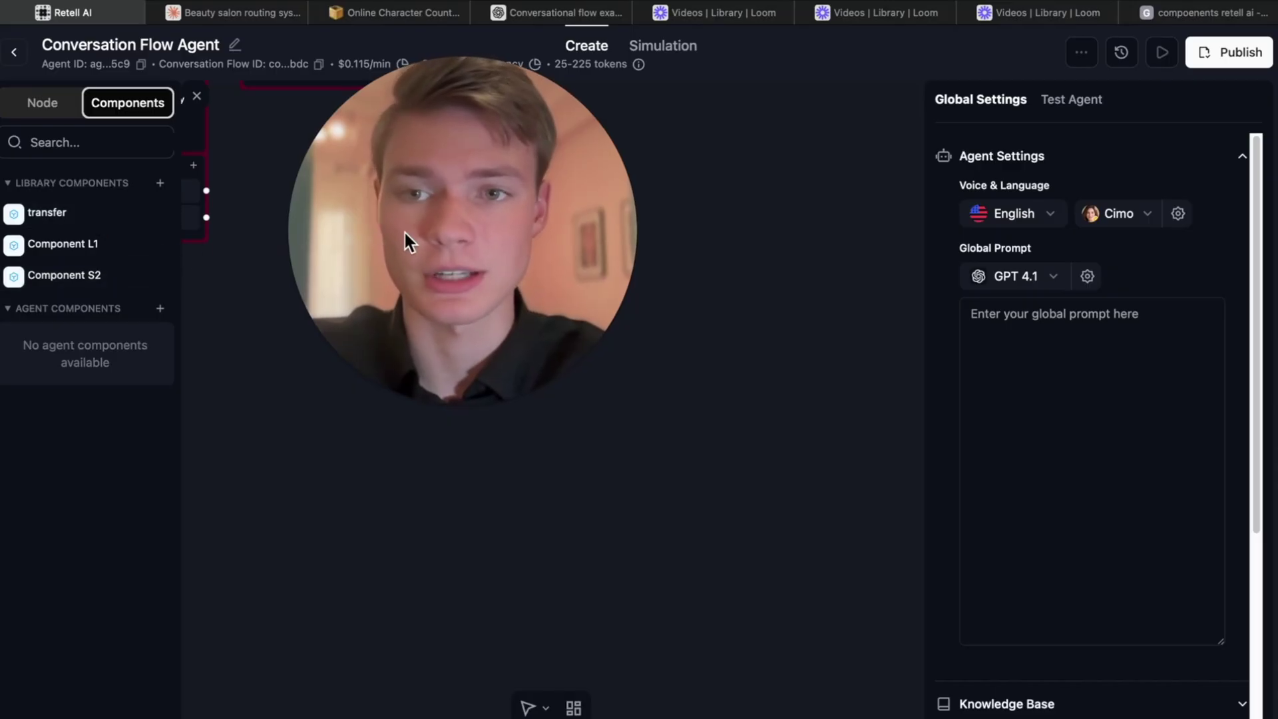
pyautogui.moveTo(58, 207); pyautogui.dragTo(669, 490)
pyautogui.moveTo(553, 313); pyautogui.dragTo(847, 270)
pyautogui.hscroll(10, 120, 445)
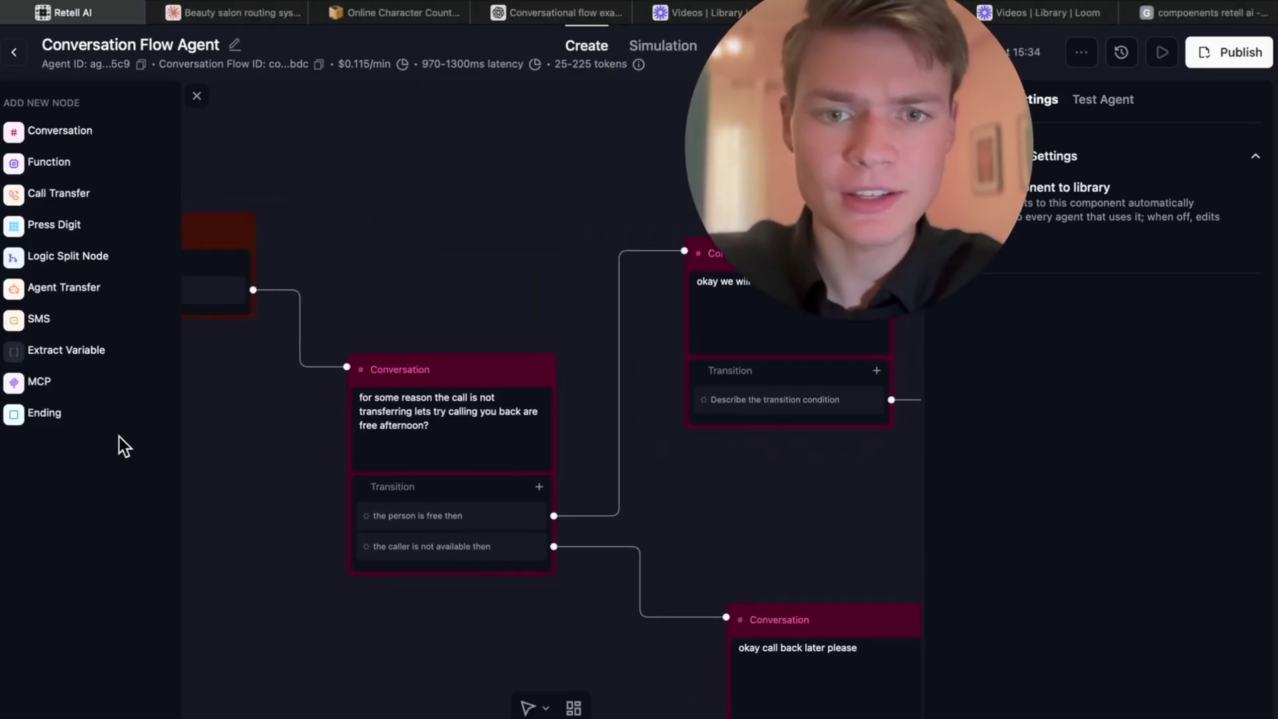
pyautogui.hscroll(-2, 183, 456)
pyautogui.scroll(-3, 345, 481)
pyautogui.scroll(-1, 343, 481)
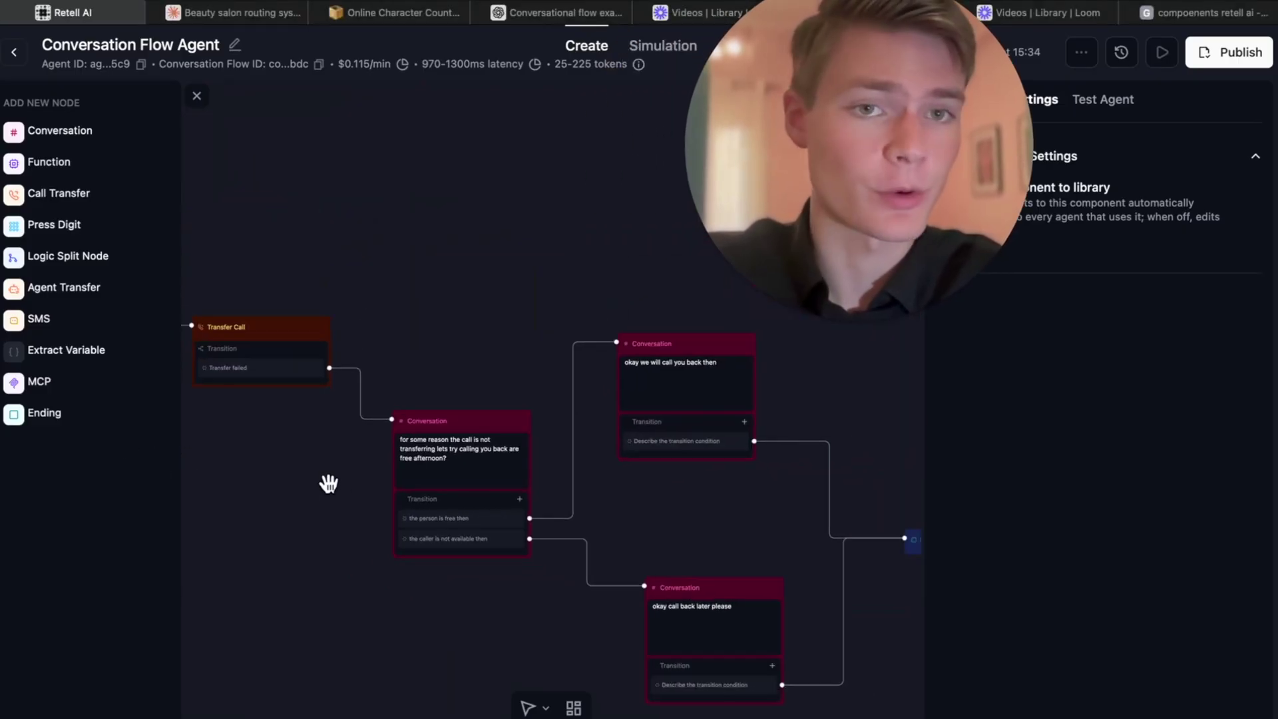
pyautogui.moveTo(329, 483); pyautogui.dragTo(445, 480)
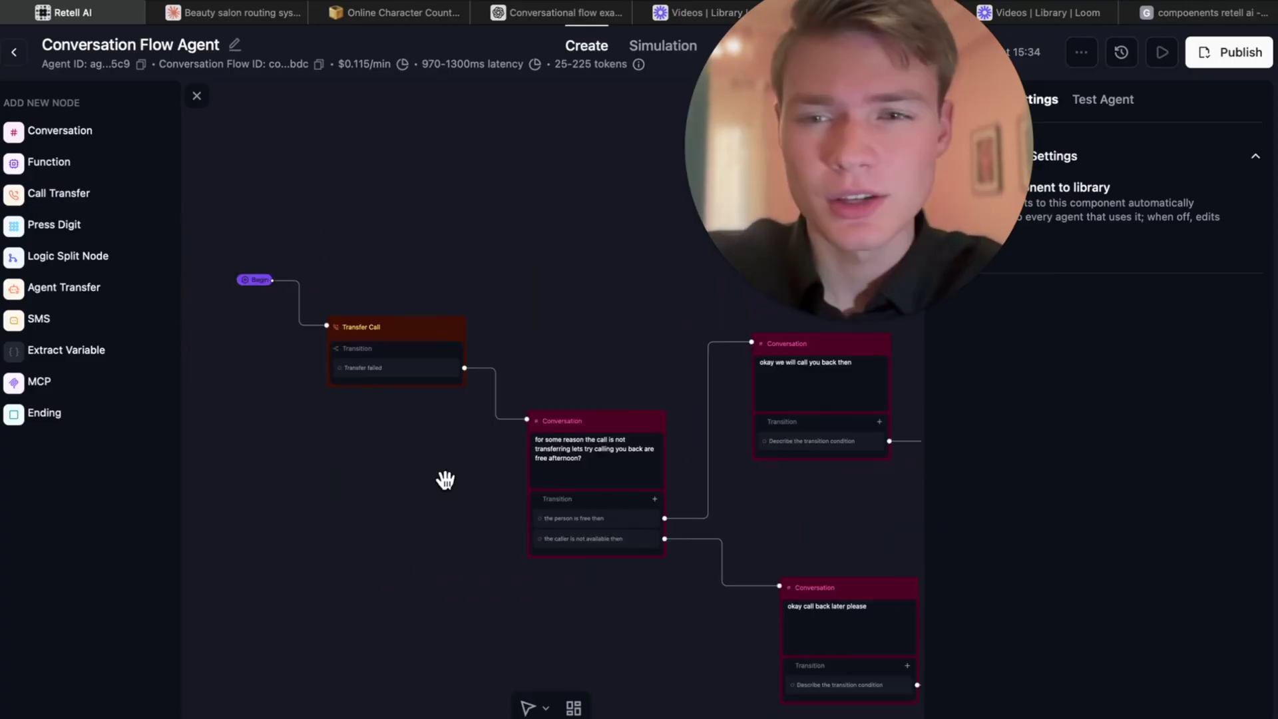
pyautogui.scroll(3, 371, 423)
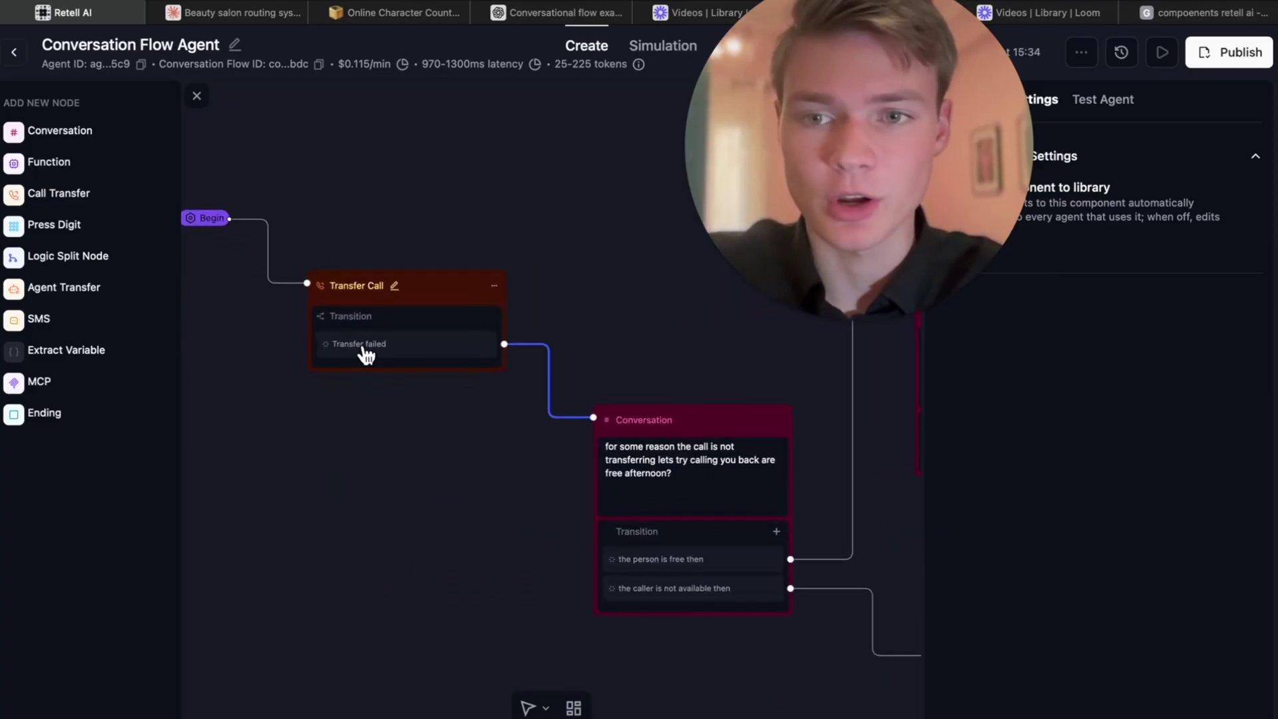
# Inspect the Transfer Call node's settings and the call-back question prompt
pyautogui.click(384, 353)
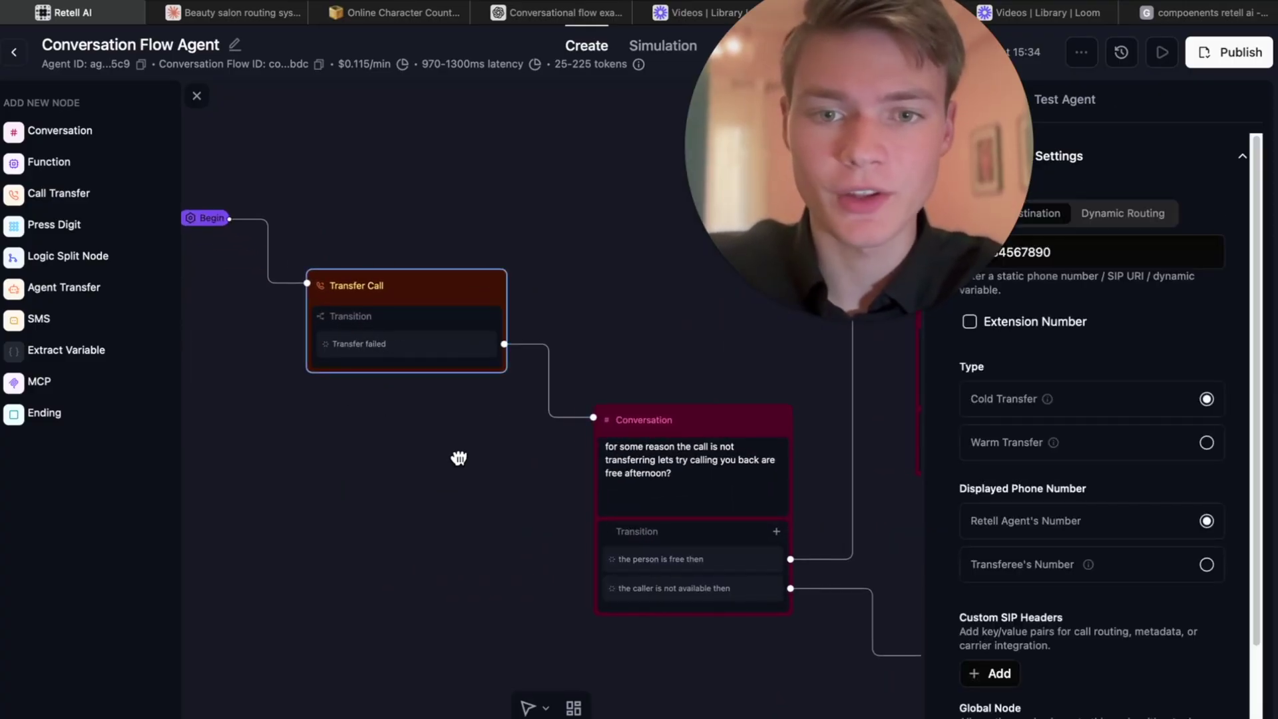
pyautogui.moveTo(458, 458); pyautogui.dragTo(288, 454)
pyautogui.click(408, 476)
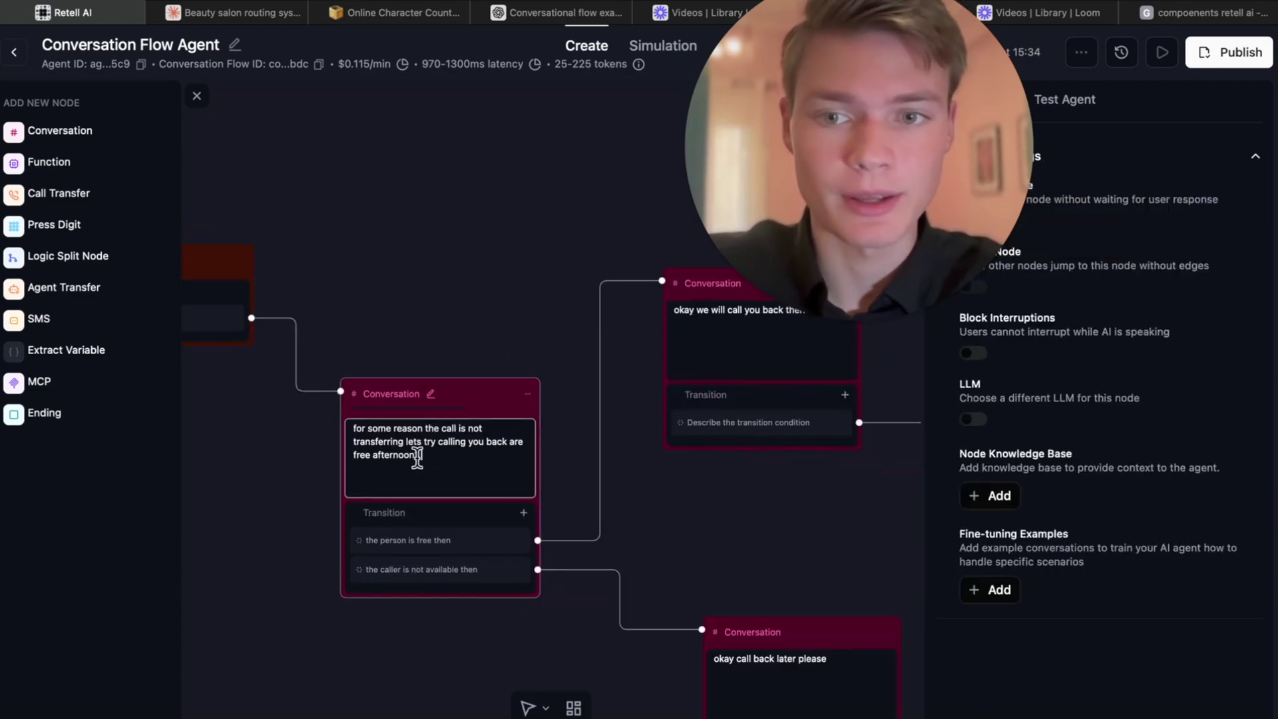
pyautogui.moveTo(410, 474); pyautogui.dragTo(350, 439)
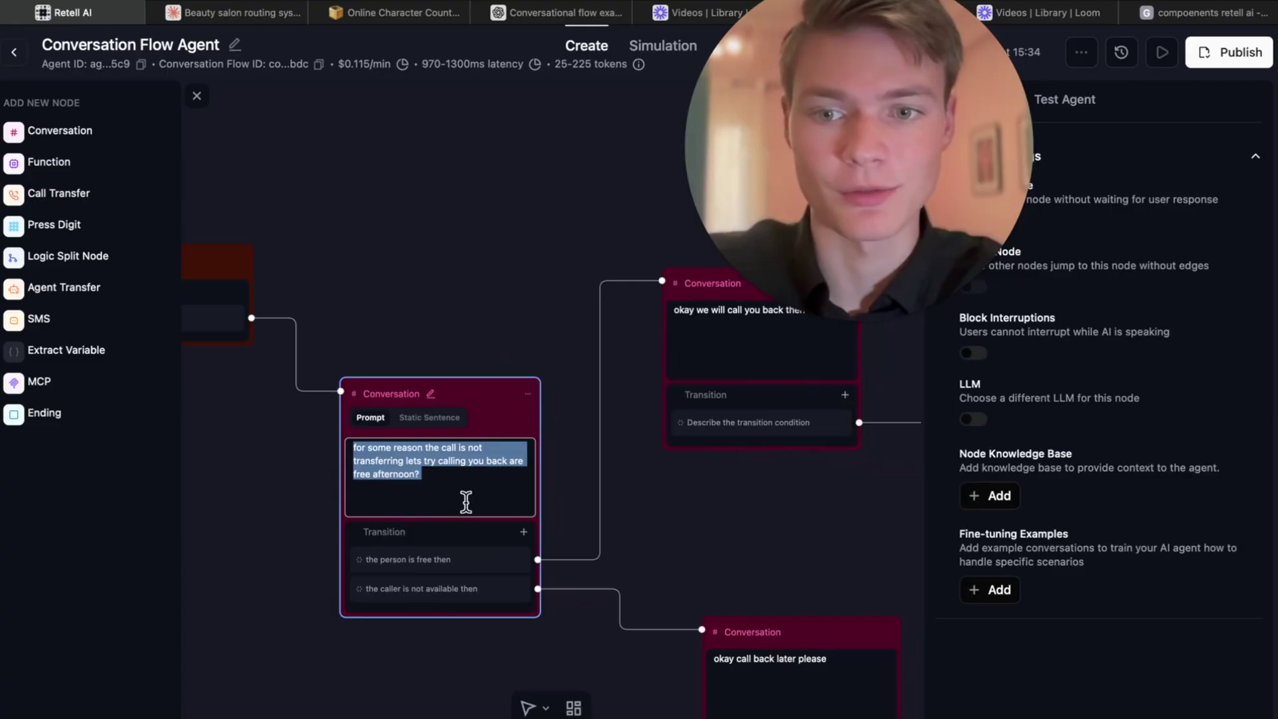
pyautogui.click(337, 531)
# Review the component's three Conversation nodes and Exit Component node, then return to the main flow
pyautogui.hscroll(3, 297, 530)
pyautogui.scroll(-2, 297, 530)
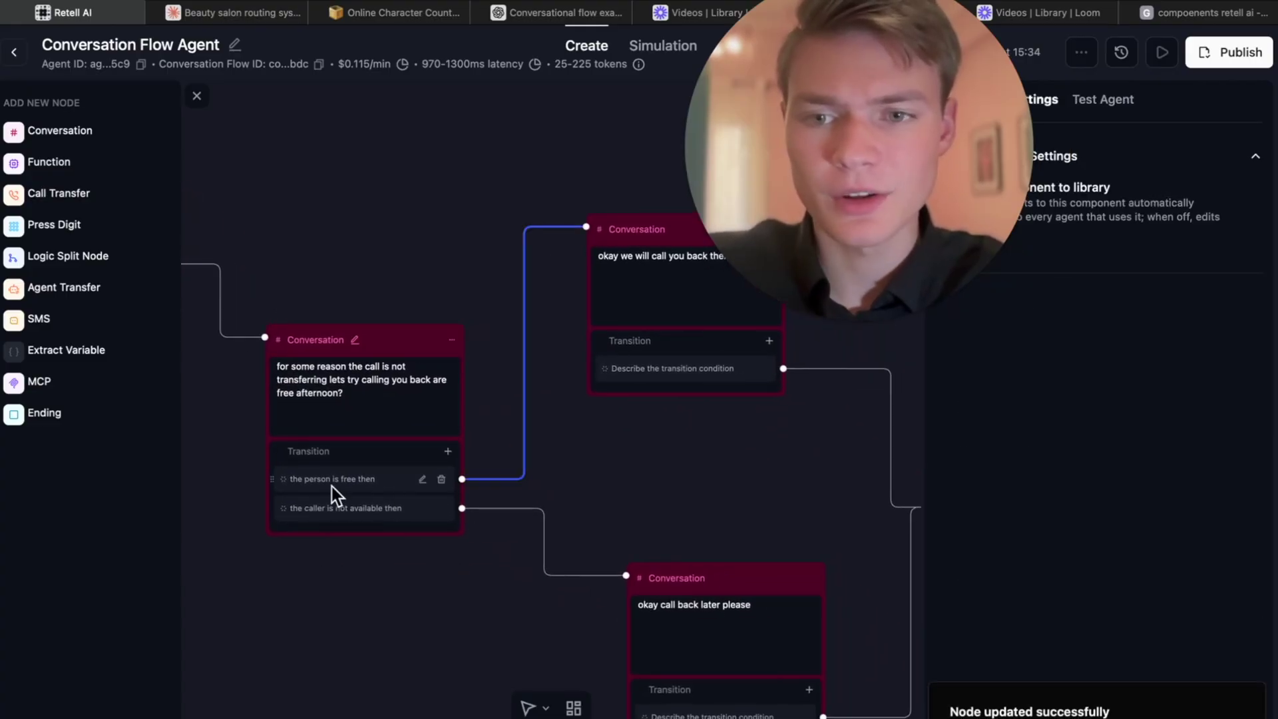
pyautogui.moveTo(661, 490); pyautogui.dragTo(515, 523)
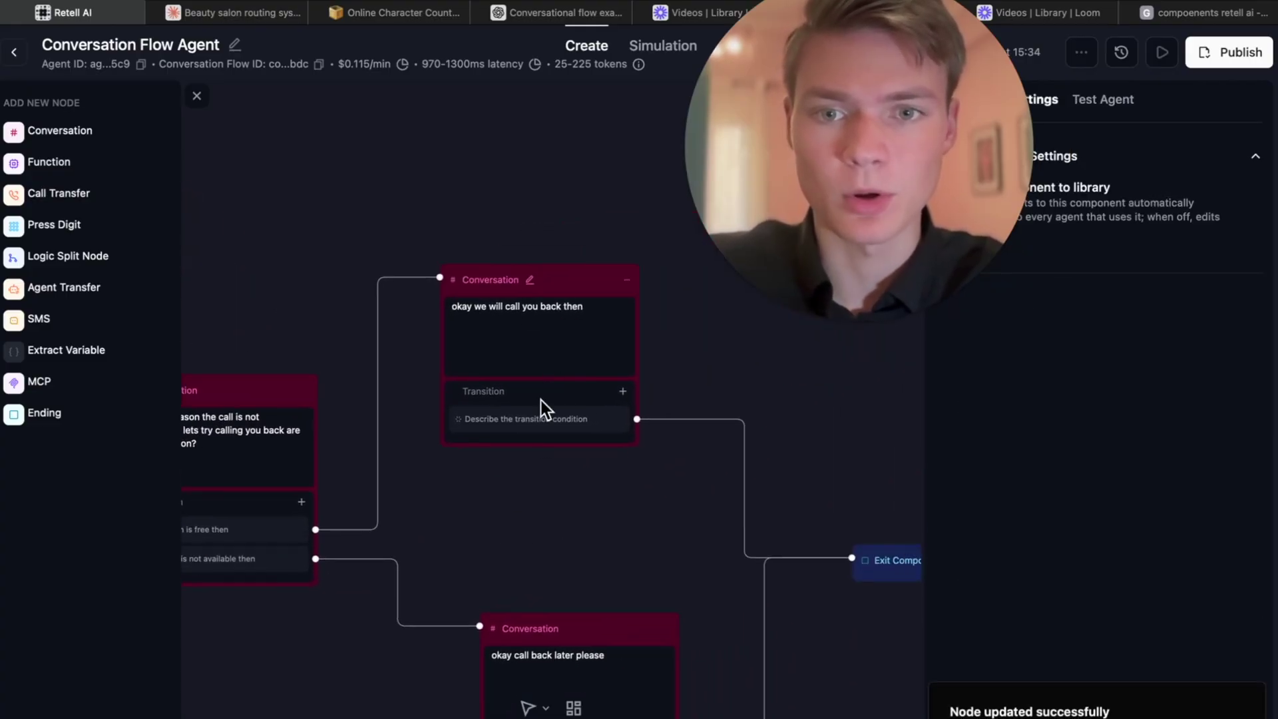
pyautogui.moveTo(541, 403); pyautogui.dragTo(338, 360)
pyautogui.moveTo(388, 490); pyautogui.dragTo(756, 419)
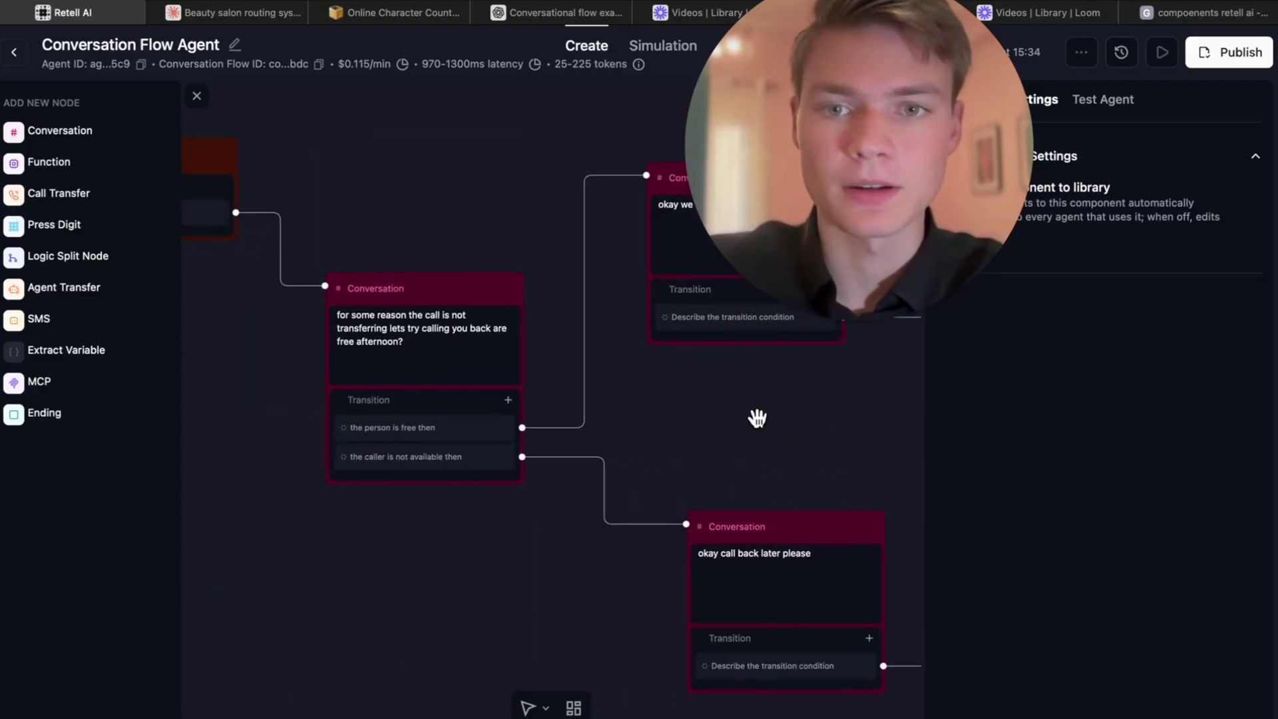
pyautogui.scroll(-3, 328, 484)
pyautogui.moveTo(245, 363); pyautogui.dragTo(298, 366)
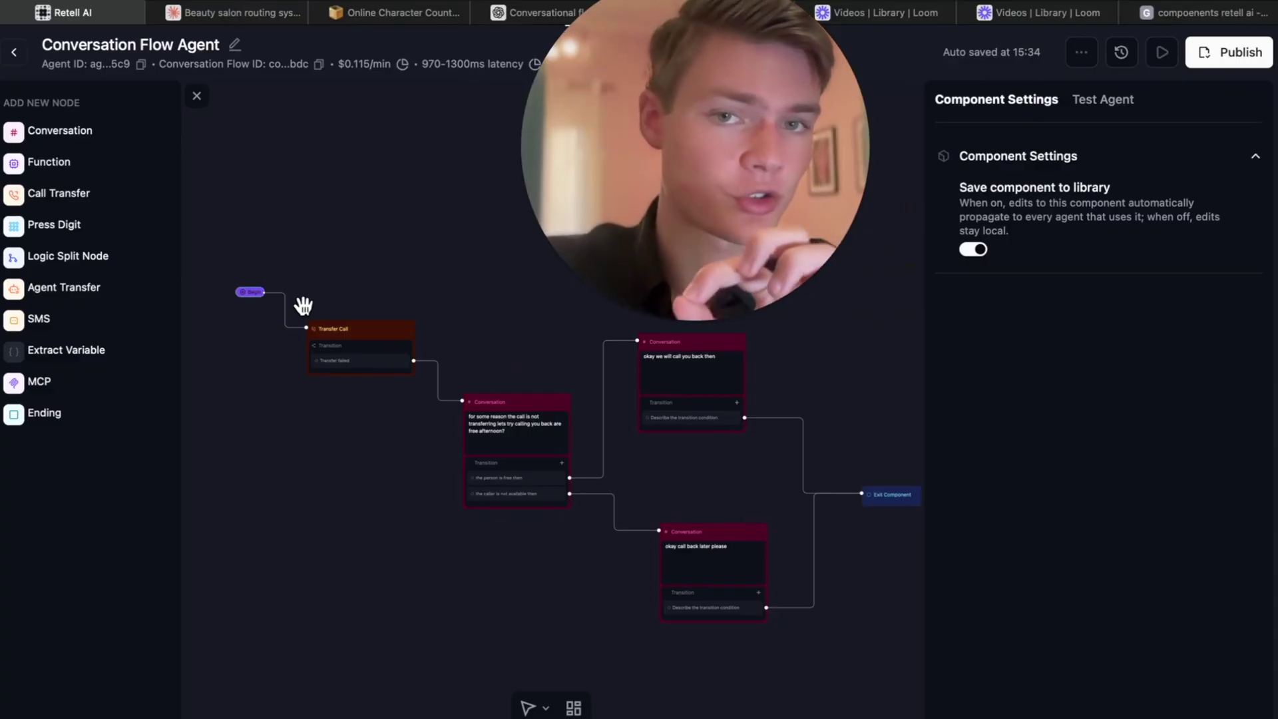
pyautogui.hscroll(6, 516, 346)
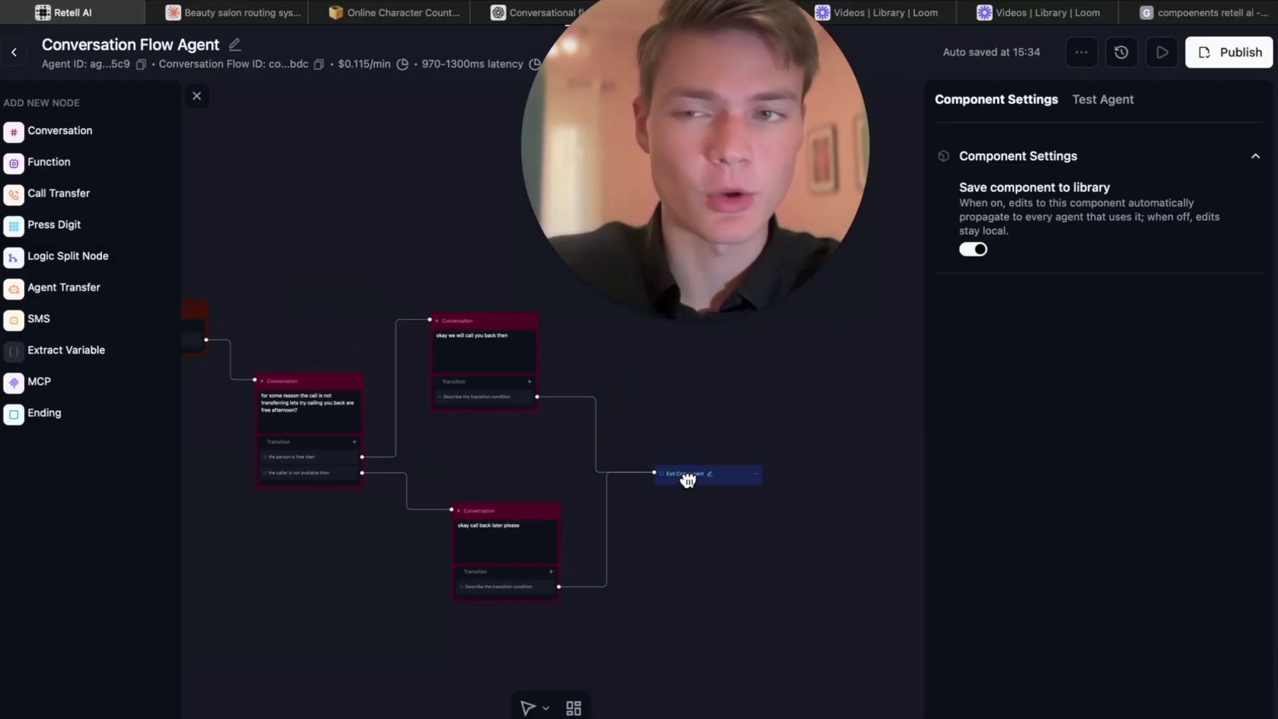
pyautogui.click(200, 103)
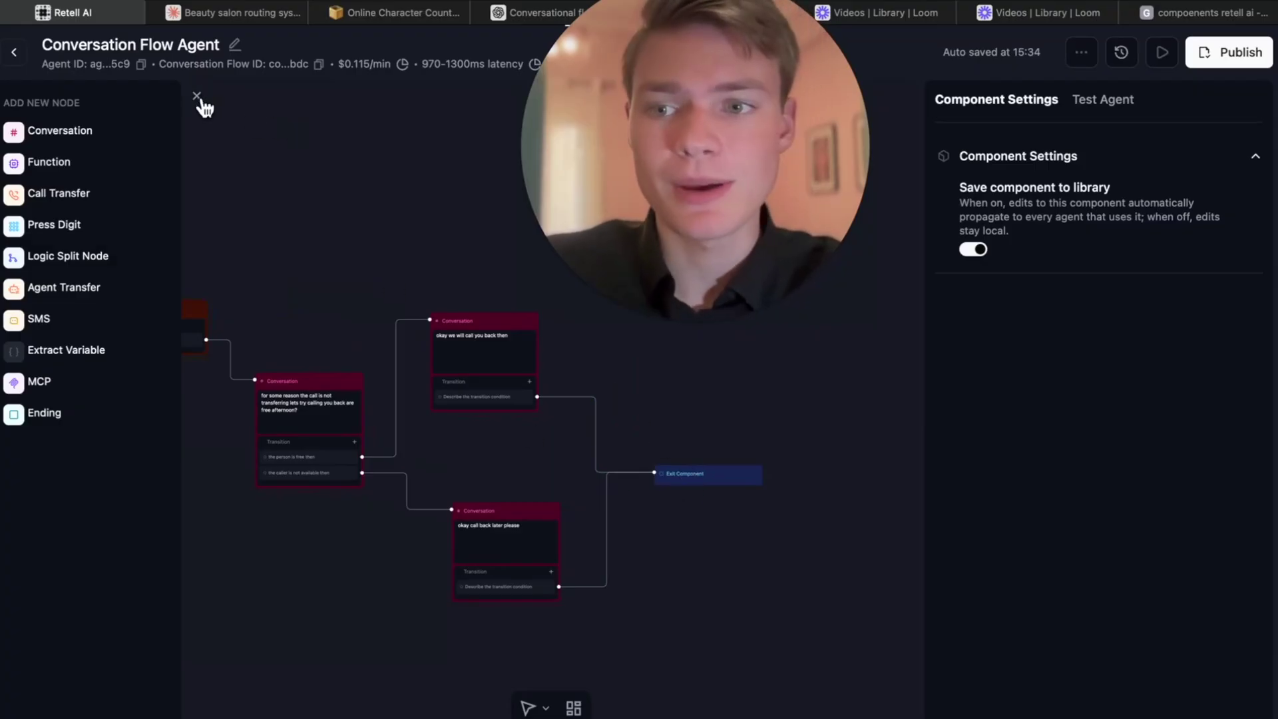
# Move the transfer component node up and wire the package transition to it
pyautogui.click(622, 477)
pyautogui.moveTo(610, 586); pyautogui.dragTo(536, 382)
pyautogui.click(379, 184)
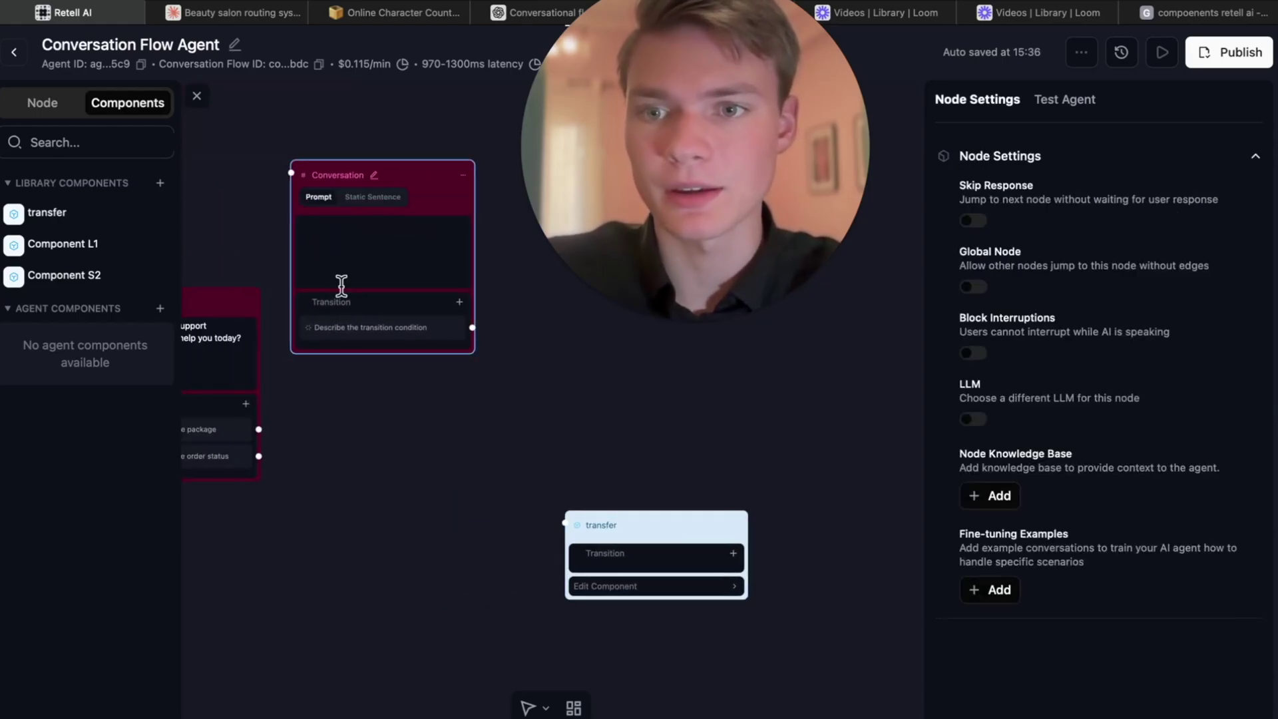
pyautogui.moveTo(259, 429); pyautogui.dragTo(186, 513)
pyautogui.click(581, 573)
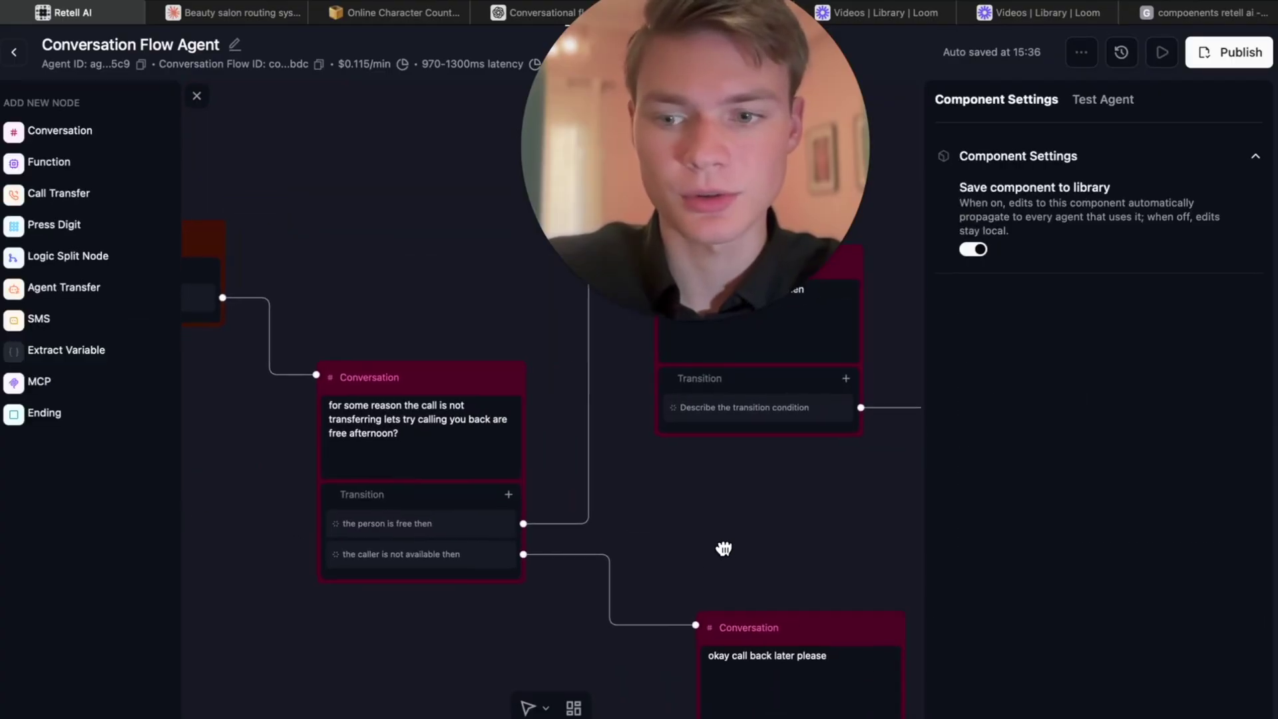
pyautogui.hscroll(3, 725, 548)
pyautogui.press('Escape')
pyautogui.hscroll(3, 530, 582)
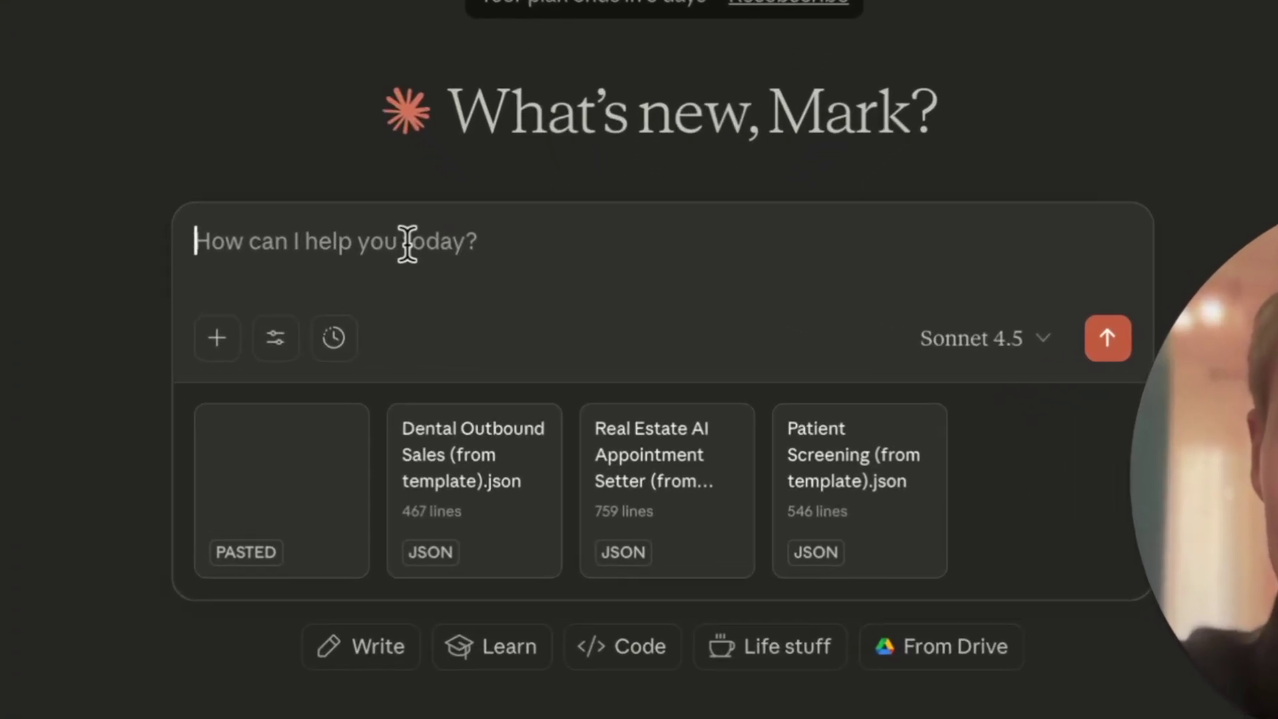
# Send Claude a 'build me' agent request with the pasted client requirements
pyautogui.write('build me')
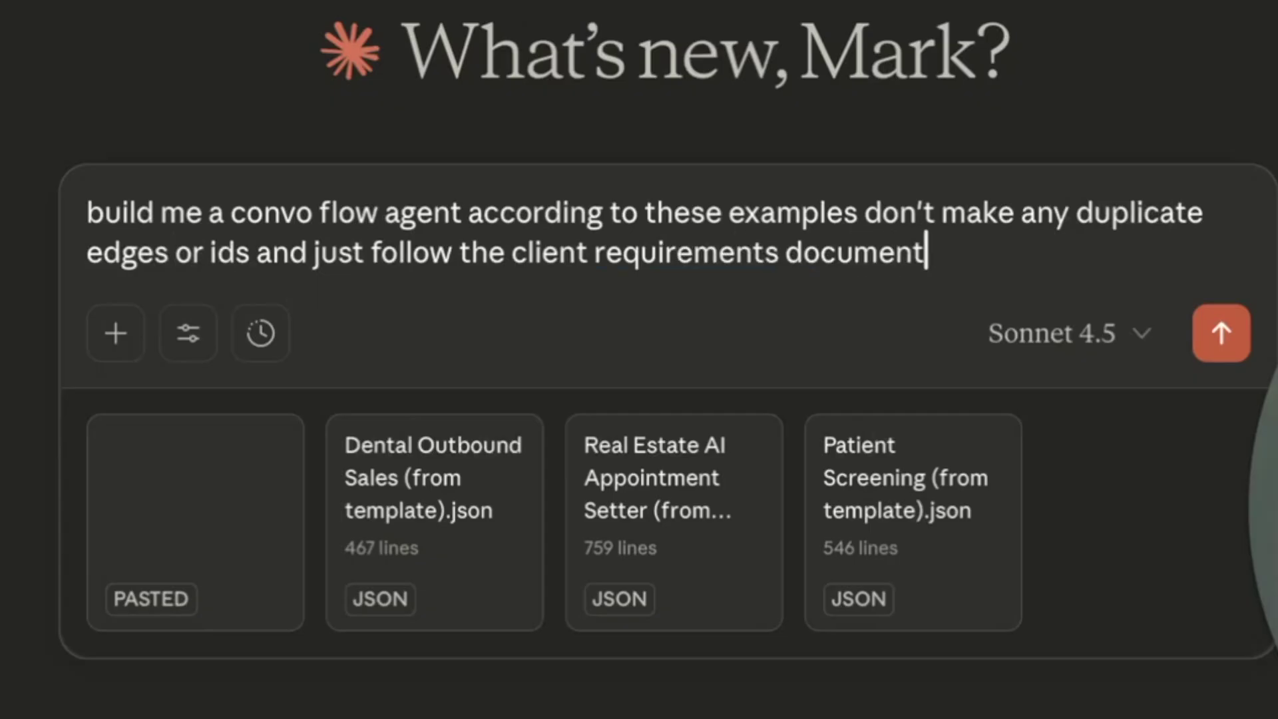
pyautogui.hotkey('ctrl', 'v')
pyautogui.scroll(10, 925, 280)
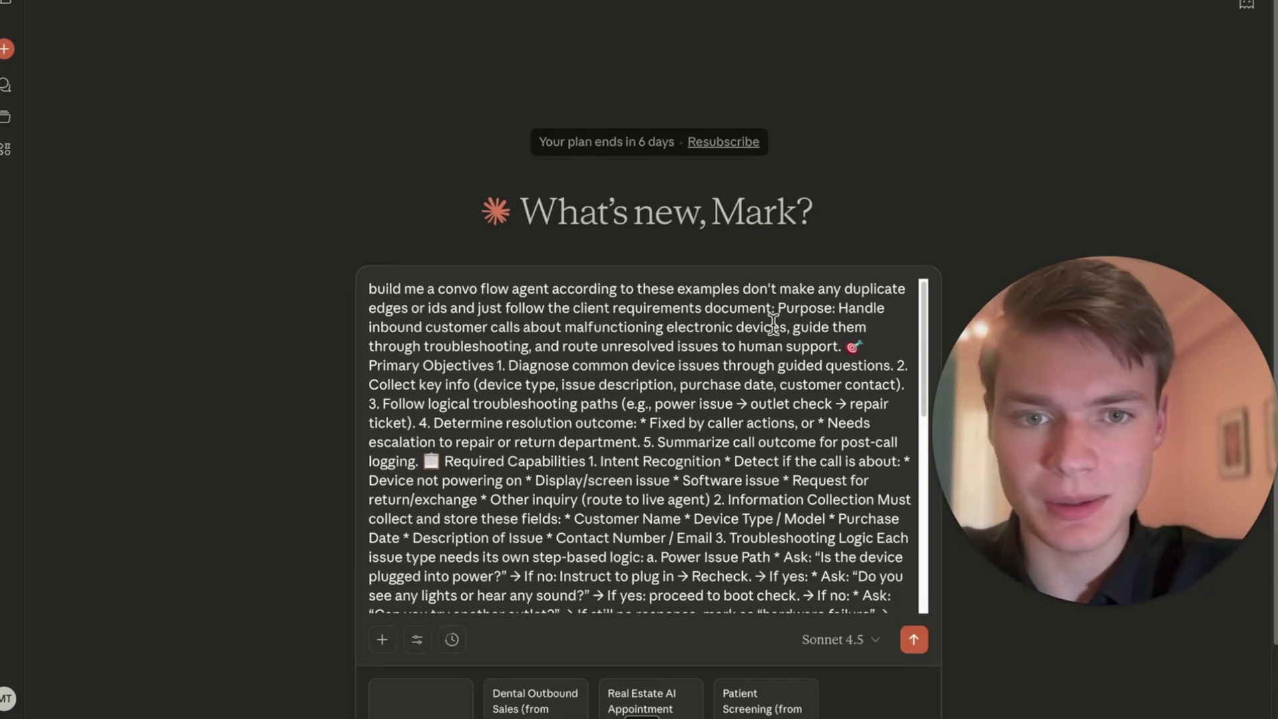
pyautogui.moveTo(404, 326); pyautogui.dragTo(519, 326)
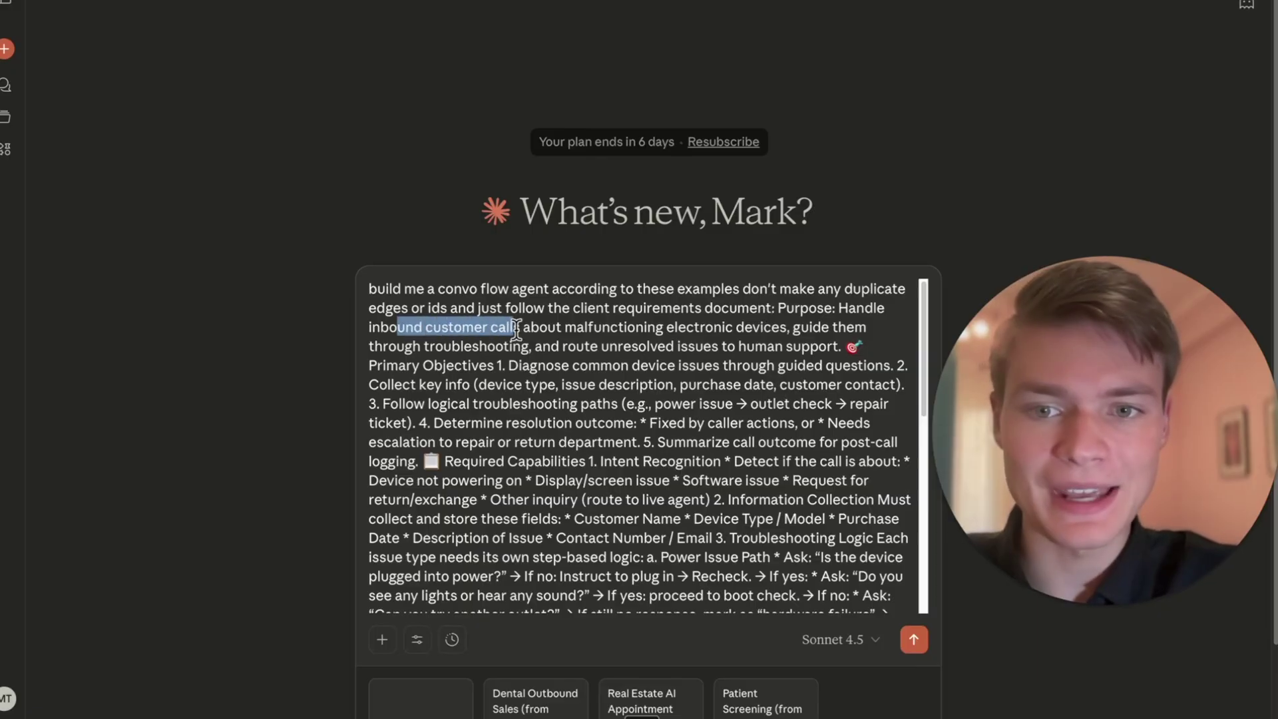
pyautogui.click(563, 346)
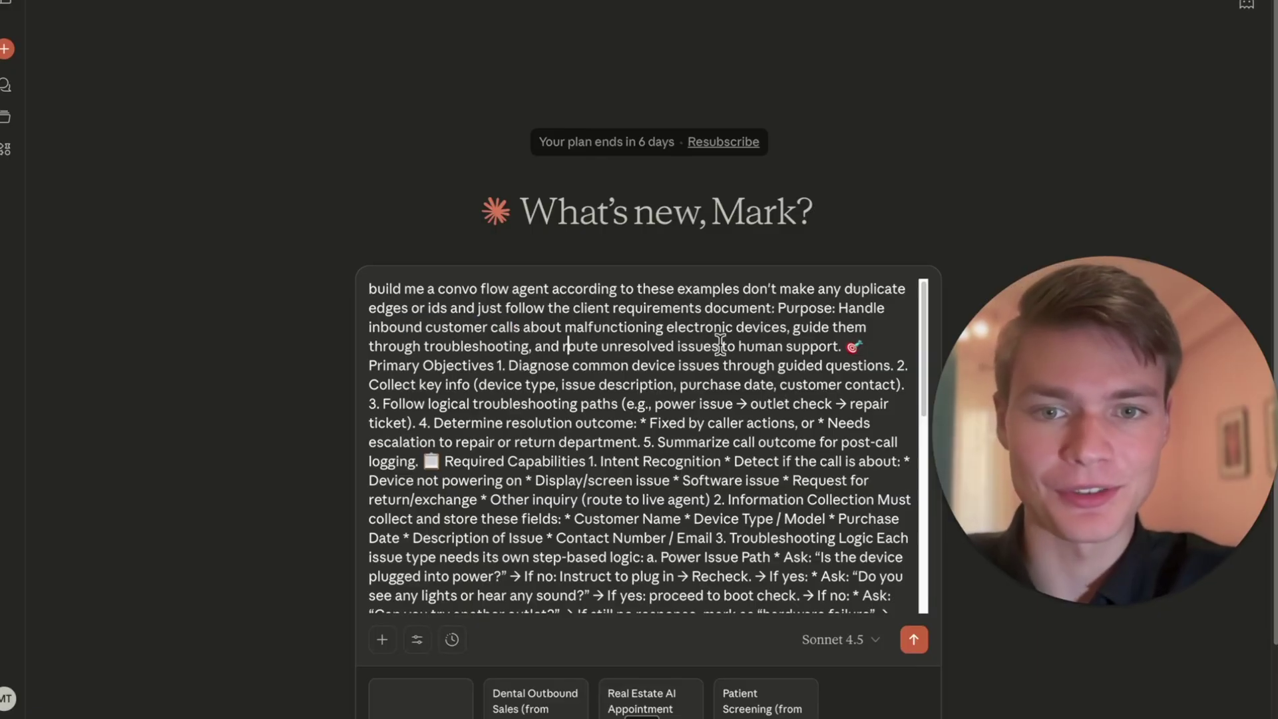
pyautogui.click(914, 639)
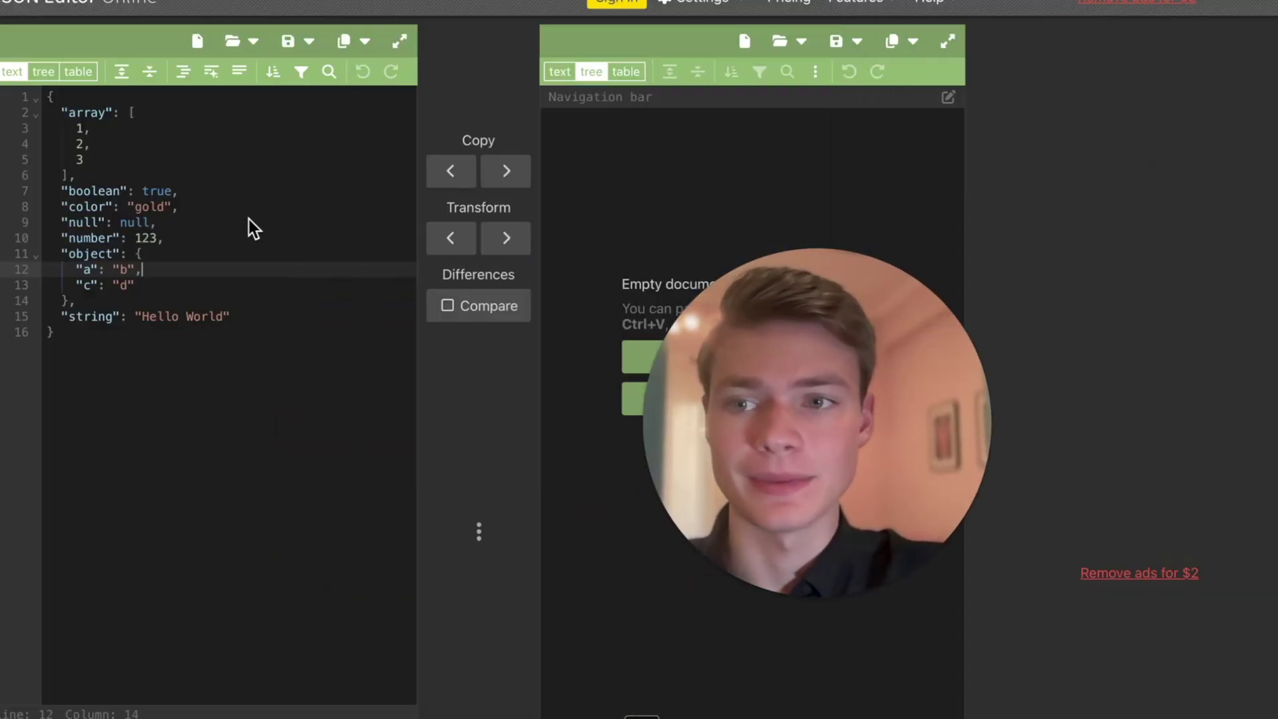
# Replace the sample JSON with the generated agent JSON and choose Save to disk
pyautogui.click(214, 300)
pyautogui.hotkey('ctrl', 'a')
pyautogui.hotkey('ctrl', 'v')
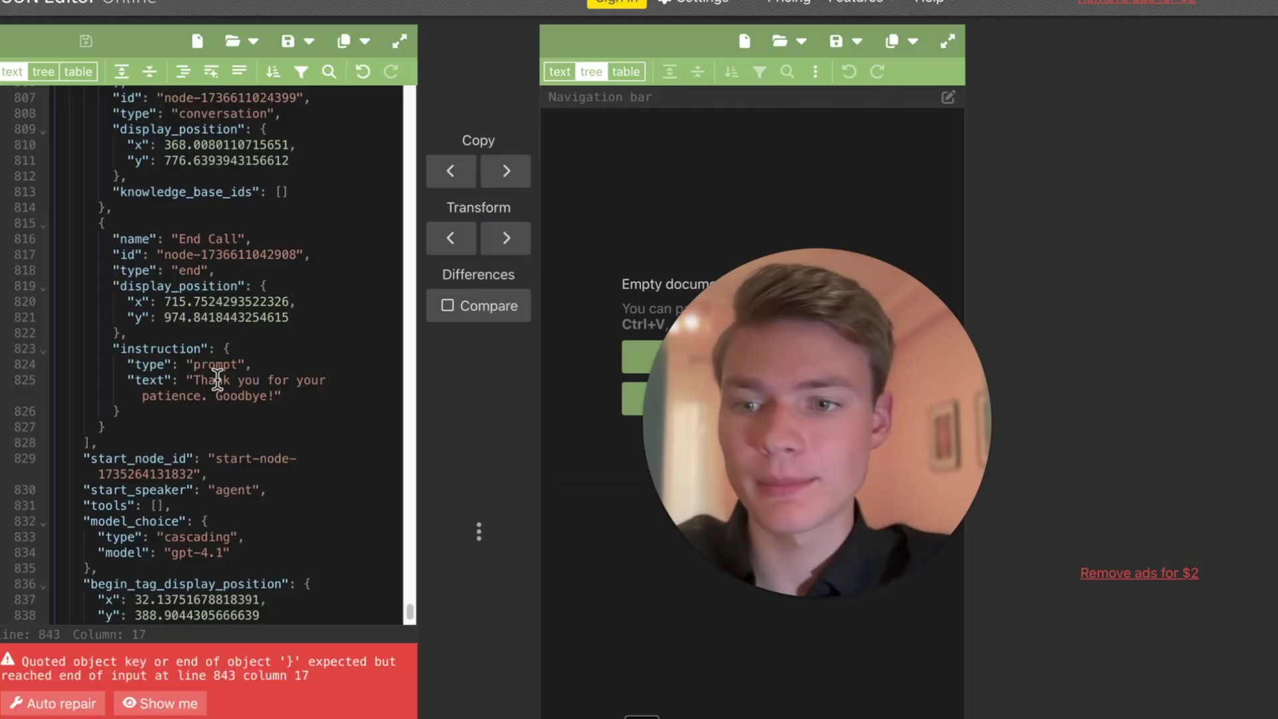
pyautogui.click(310, 41)
pyautogui.click(277, 106)
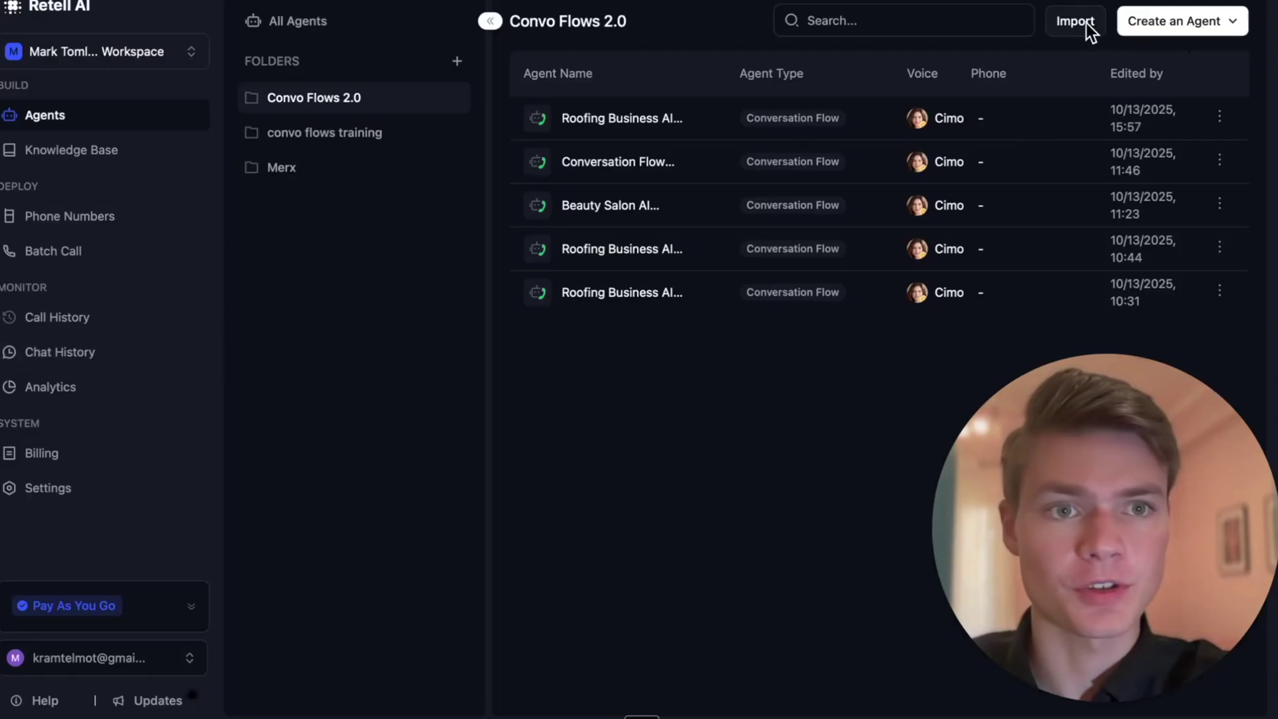
# Import cyberagent.json from Downloads and open the new Electronics Tech agent
pyautogui.click(1088, 26)
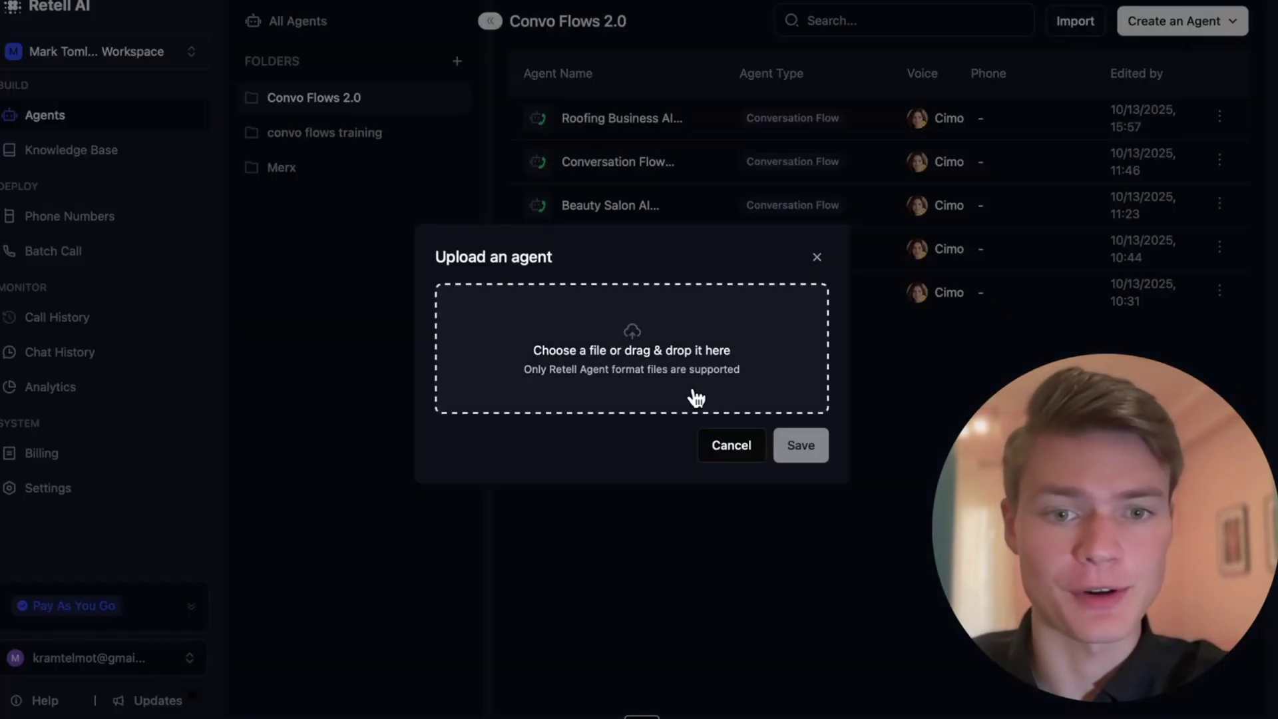
pyautogui.click(41, 697)
pyautogui.moveTo(896, 250); pyautogui.dragTo(629, 338)
pyautogui.click(801, 417)
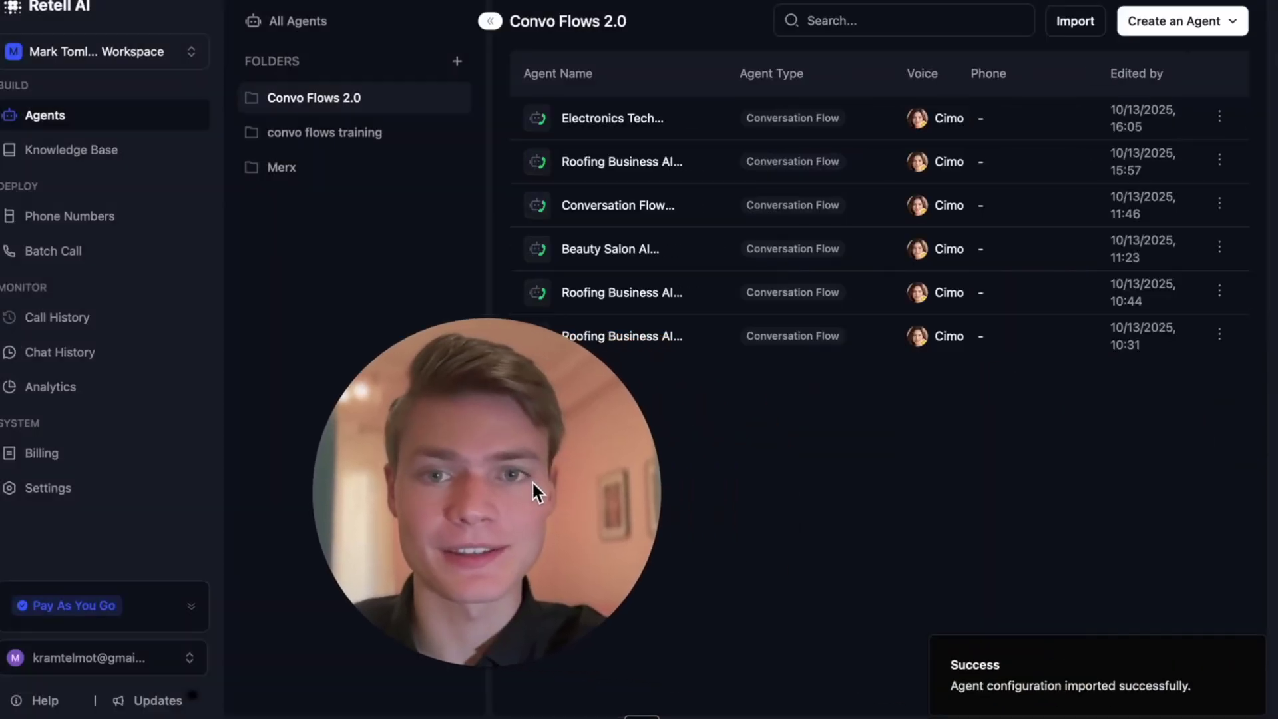
pyautogui.click(641, 138)
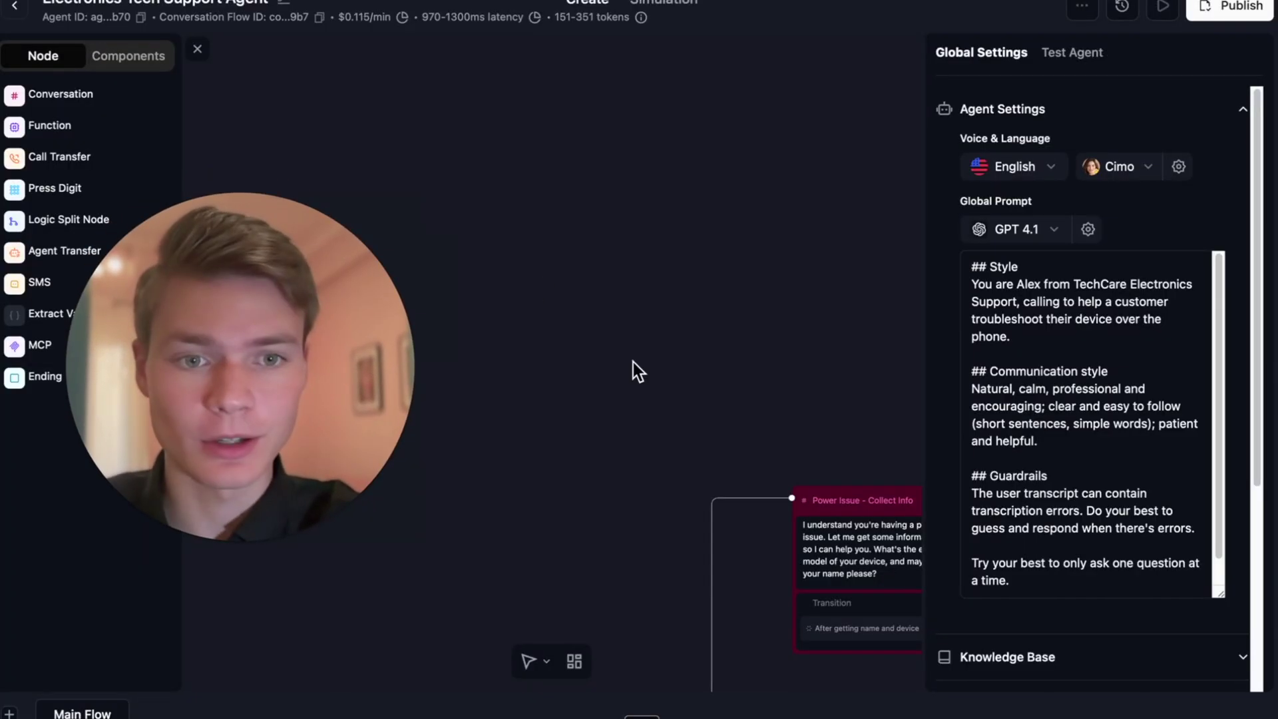
# View the whole Electronics Tech flow, read the TechCare global prompt and expand Speech Settings
pyautogui.moveTo(633, 319); pyautogui.dragTo(422, 62)
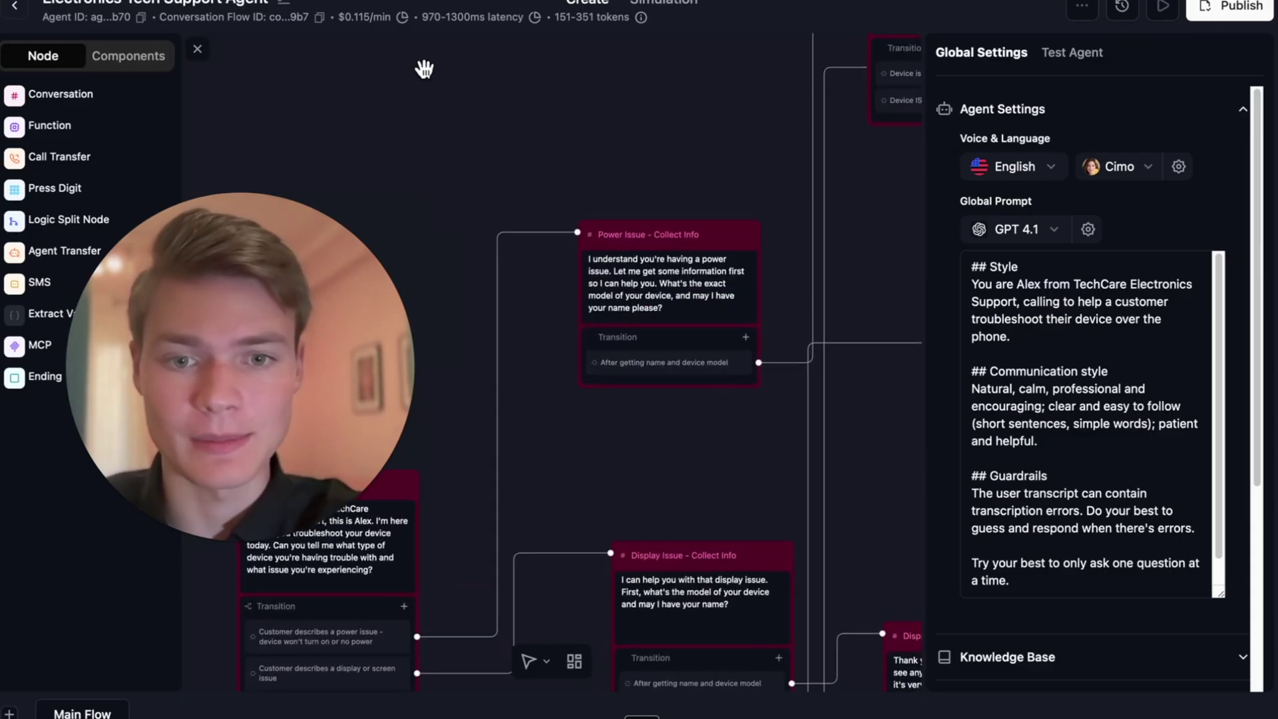
pyautogui.scroll(-5, 659, 465)
pyautogui.scroll(5, 660, 469)
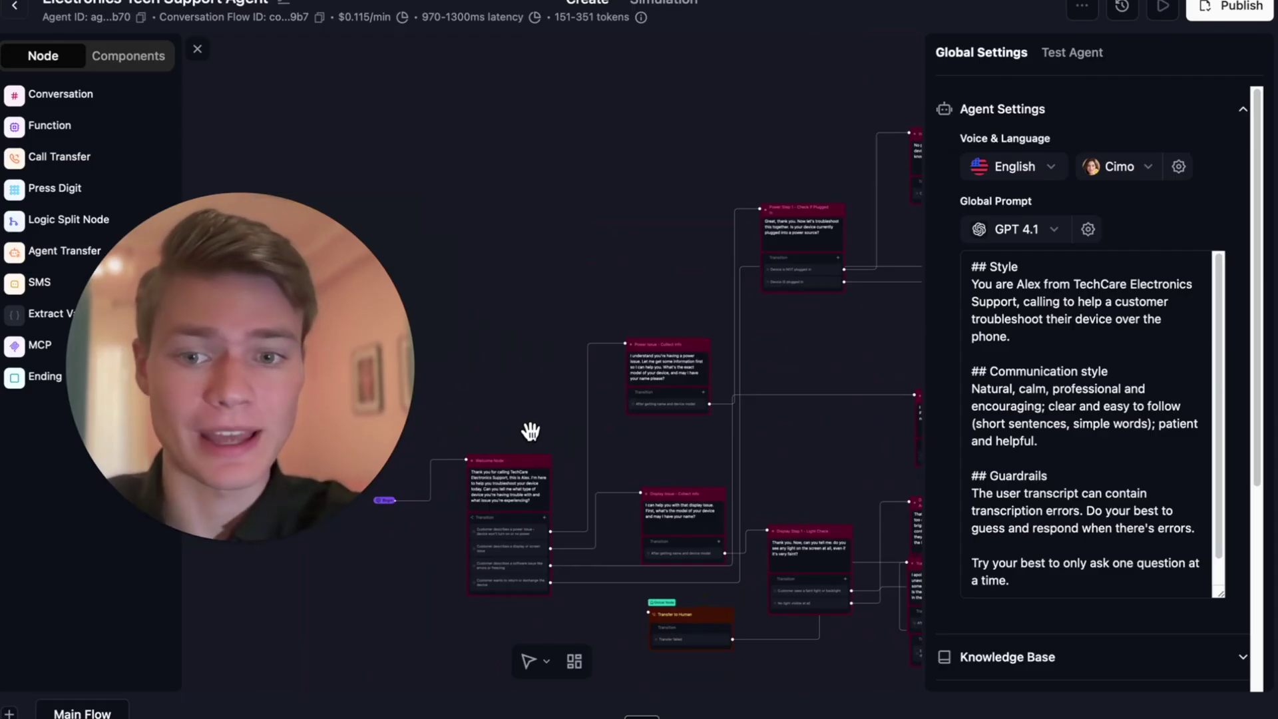
pyautogui.moveTo(528, 428); pyautogui.dragTo(525, 331)
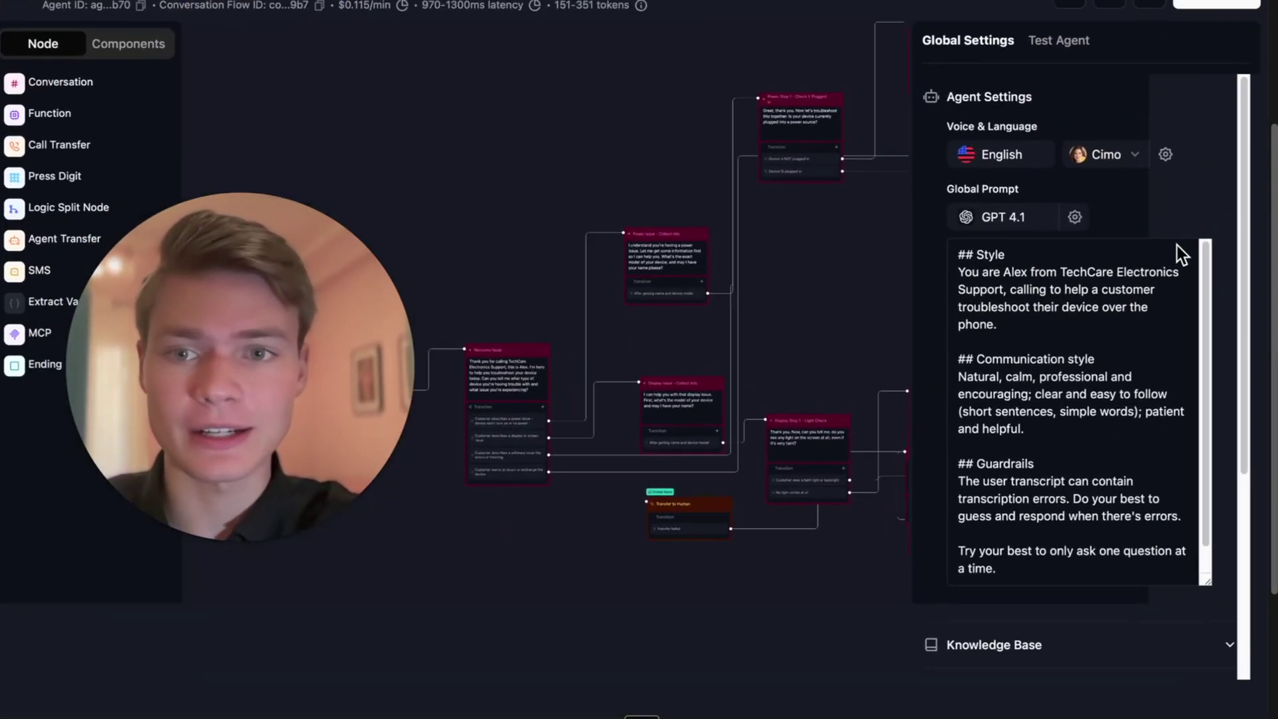
pyautogui.click(1068, 362)
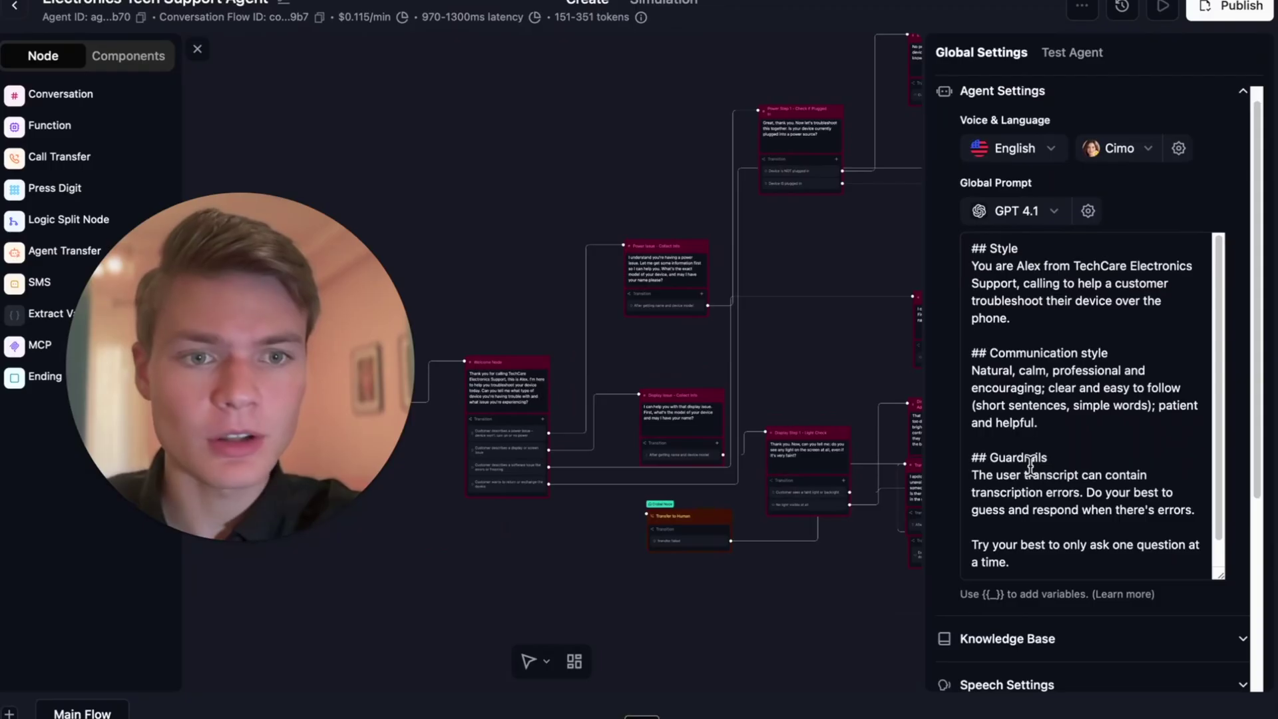
pyautogui.scroll(-3, 1013, 613)
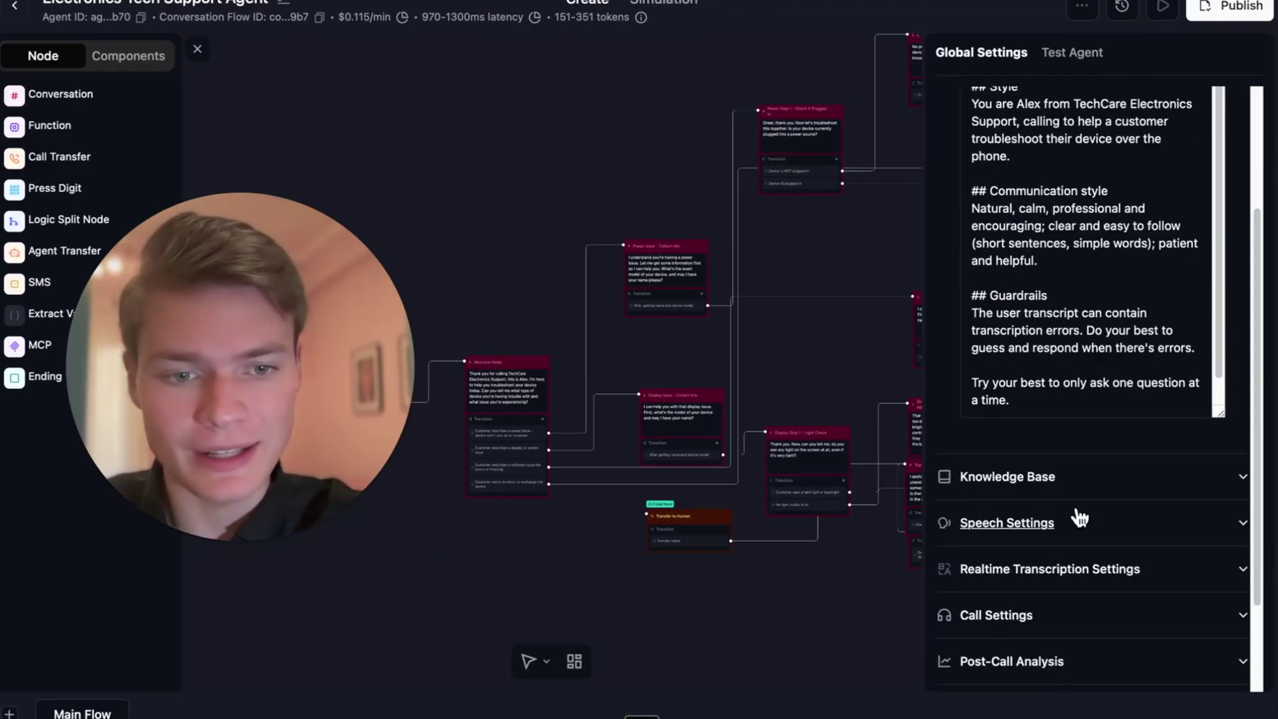
pyautogui.click(1078, 520)
pyautogui.scroll(-3, 1100, 542)
pyautogui.scroll(-10, 1102, 543)
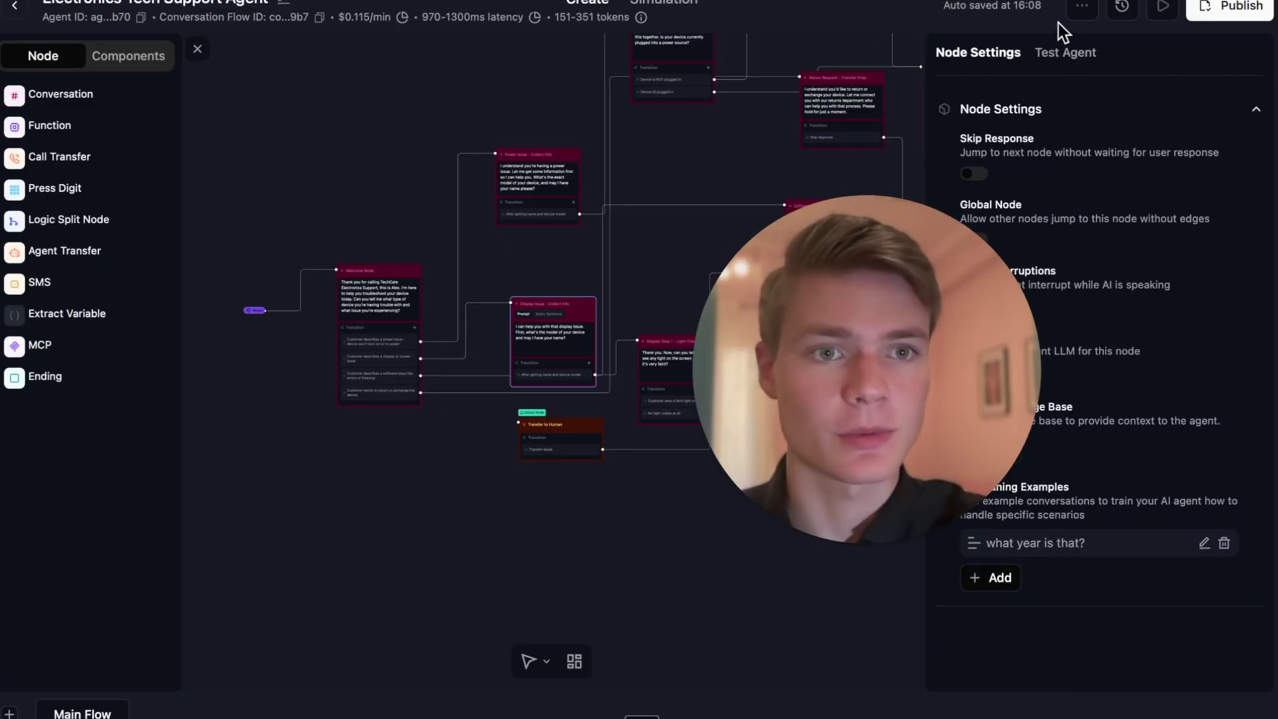
# Run a short test call where 'Mac won't turn on' routes to the power-issue node, then end it
pyautogui.click(1064, 52)
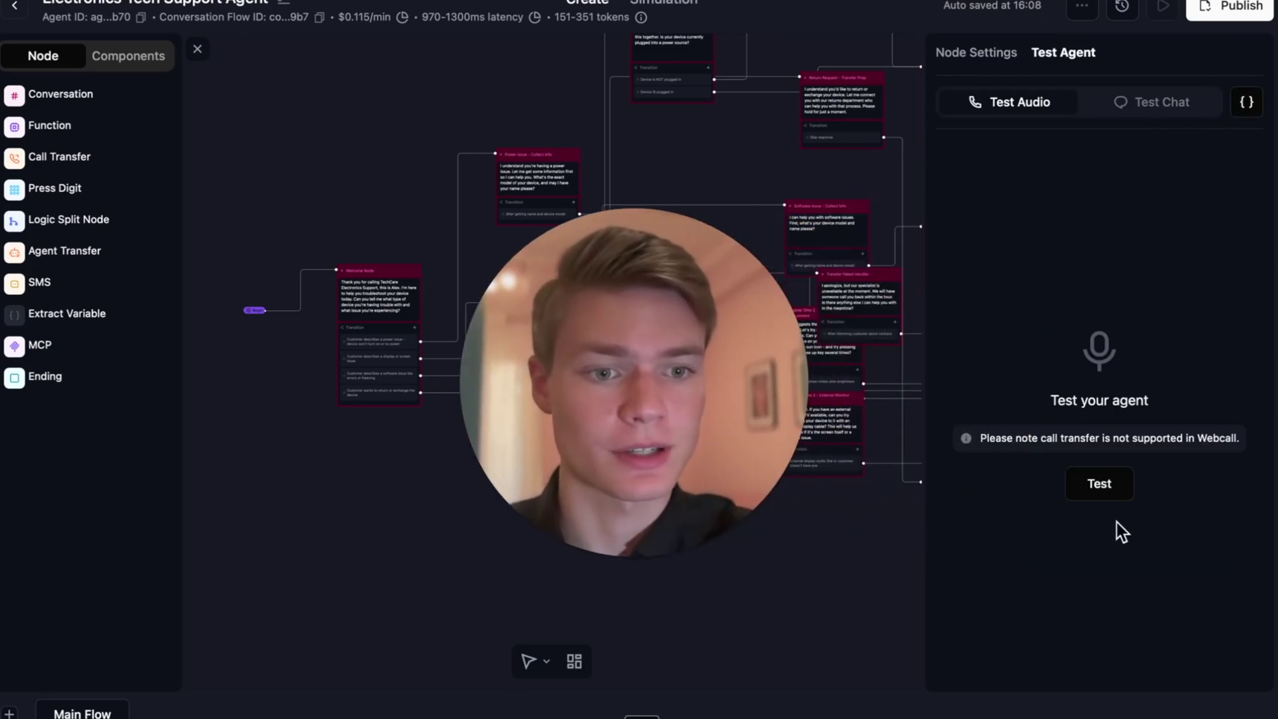
pyautogui.click(1099, 483)
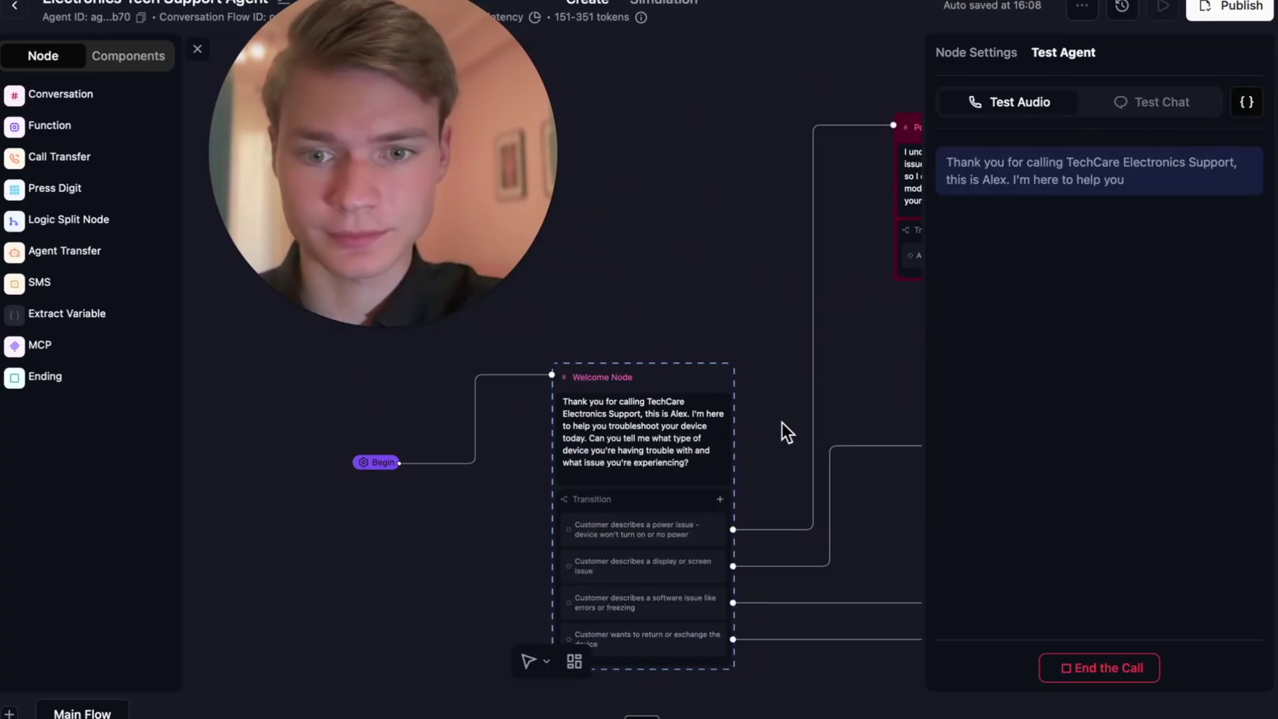
pyautogui.scroll(5, 687, 541)
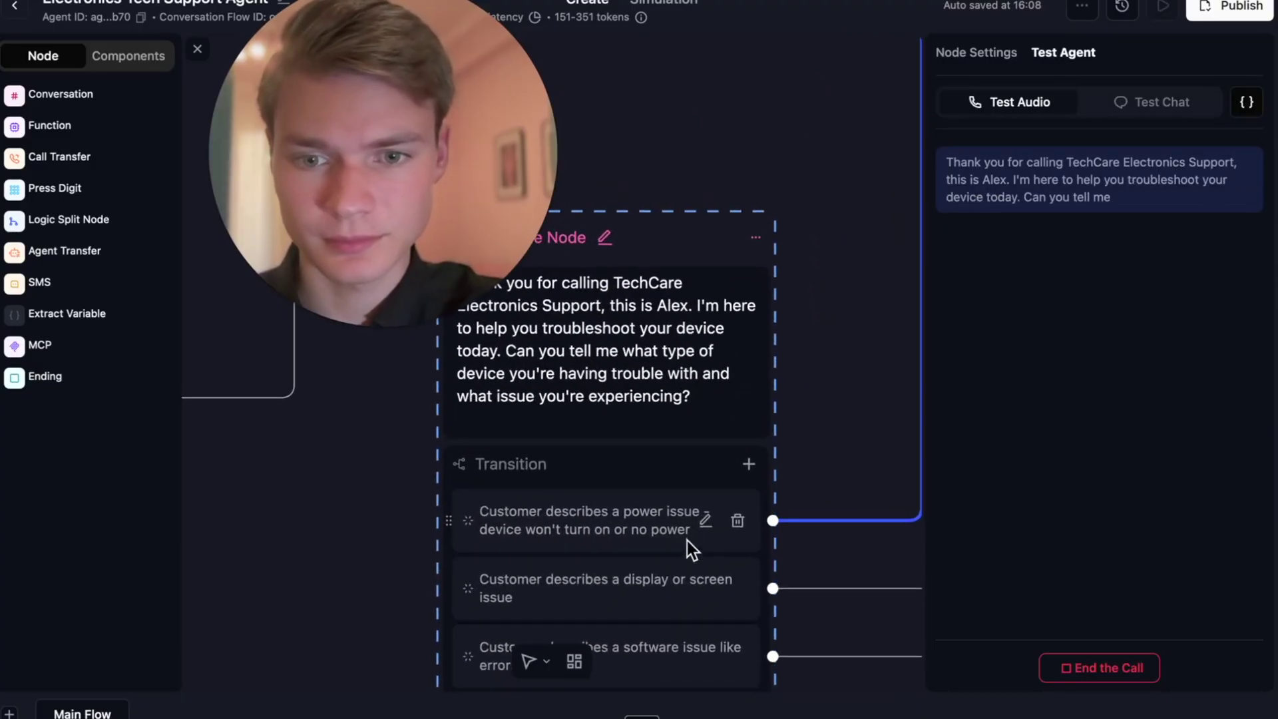
pyautogui.scroll(-1, 634, 543)
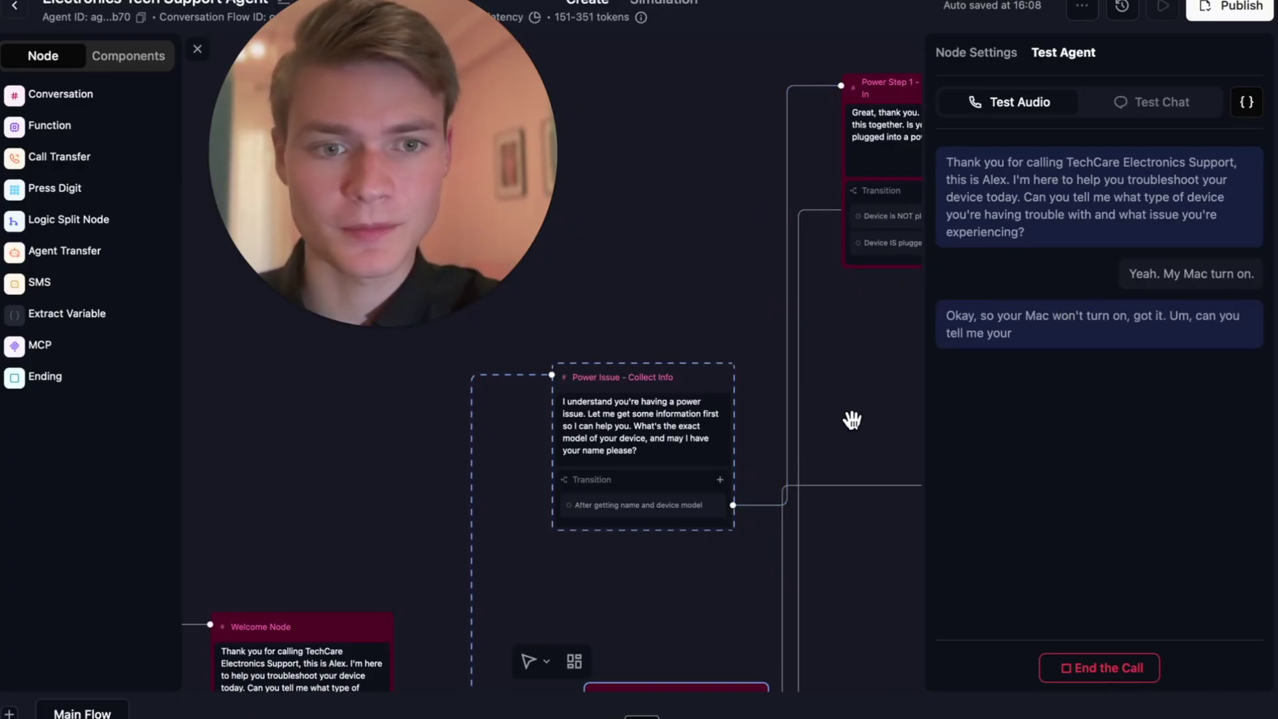
pyautogui.click(1111, 672)
pyautogui.moveTo(793, 368); pyautogui.dragTo(620, 326)
pyautogui.scroll(-5, 621, 325)
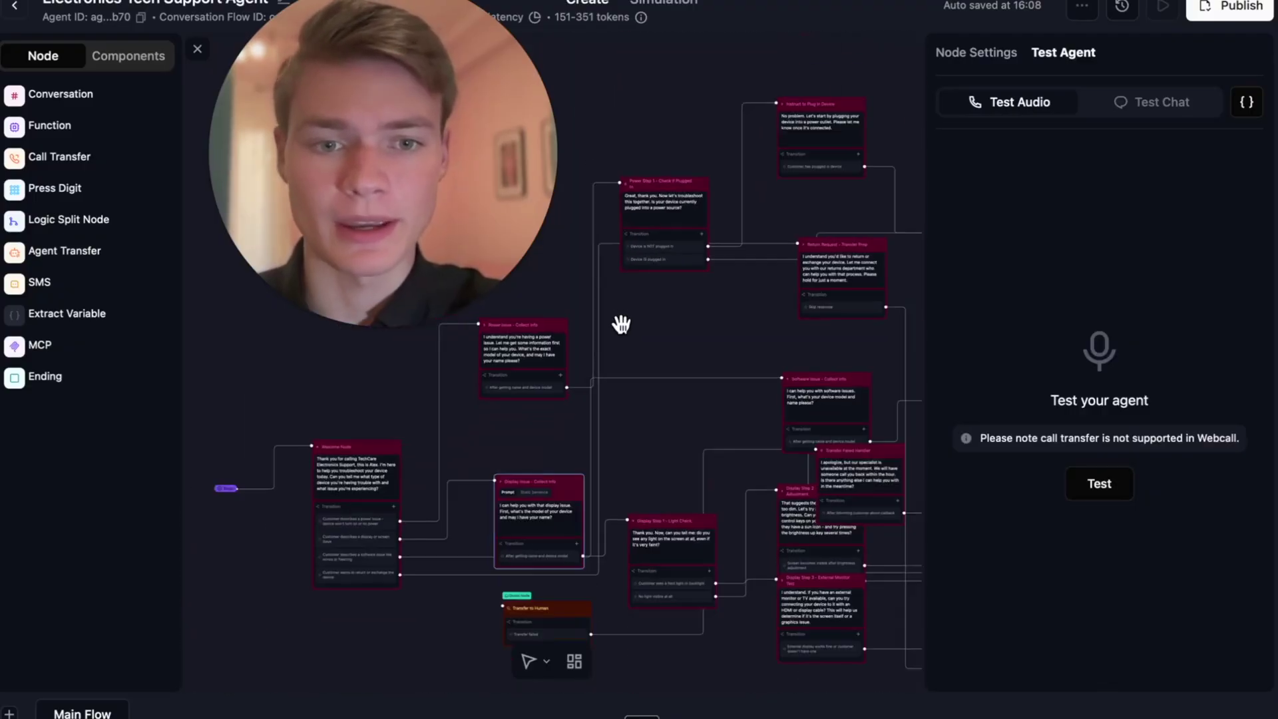
pyautogui.hscroll(5, 621, 324)
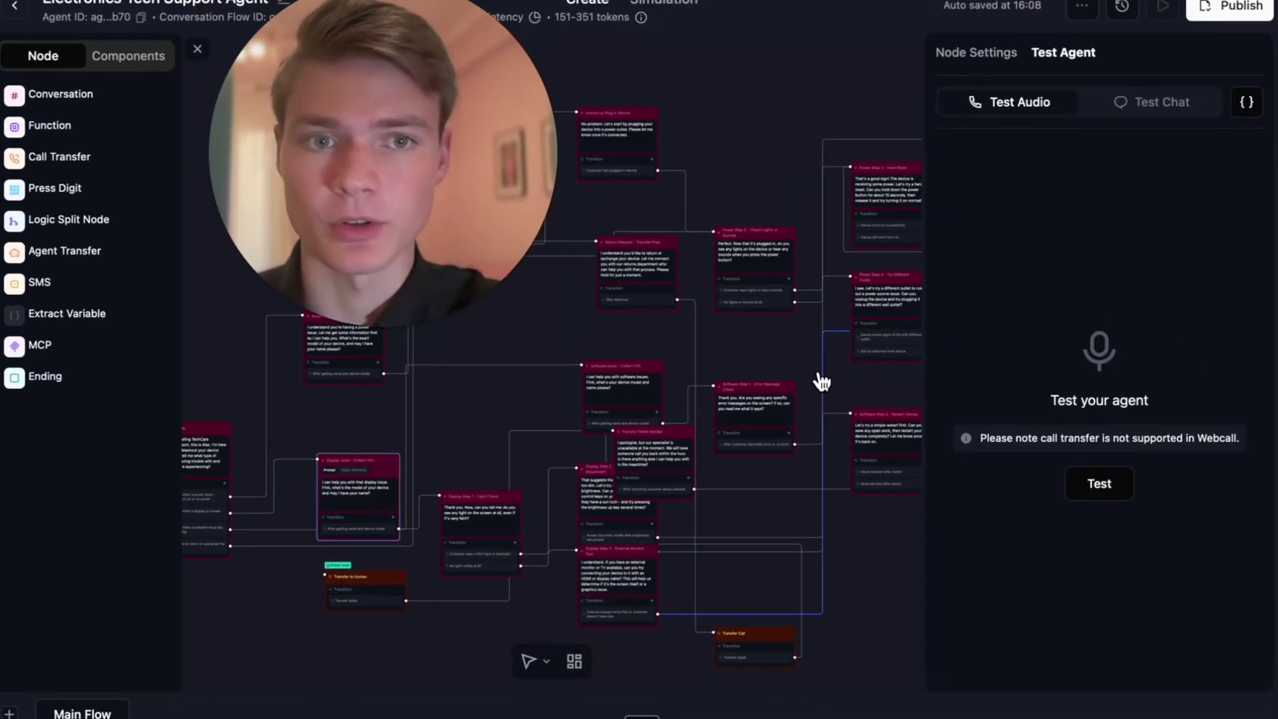
# Open the Electronics Tech Support Agent's Simulation Testing page, whose test case list is empty
pyautogui.moveTo(779, 371); pyautogui.dragTo(566, 367)
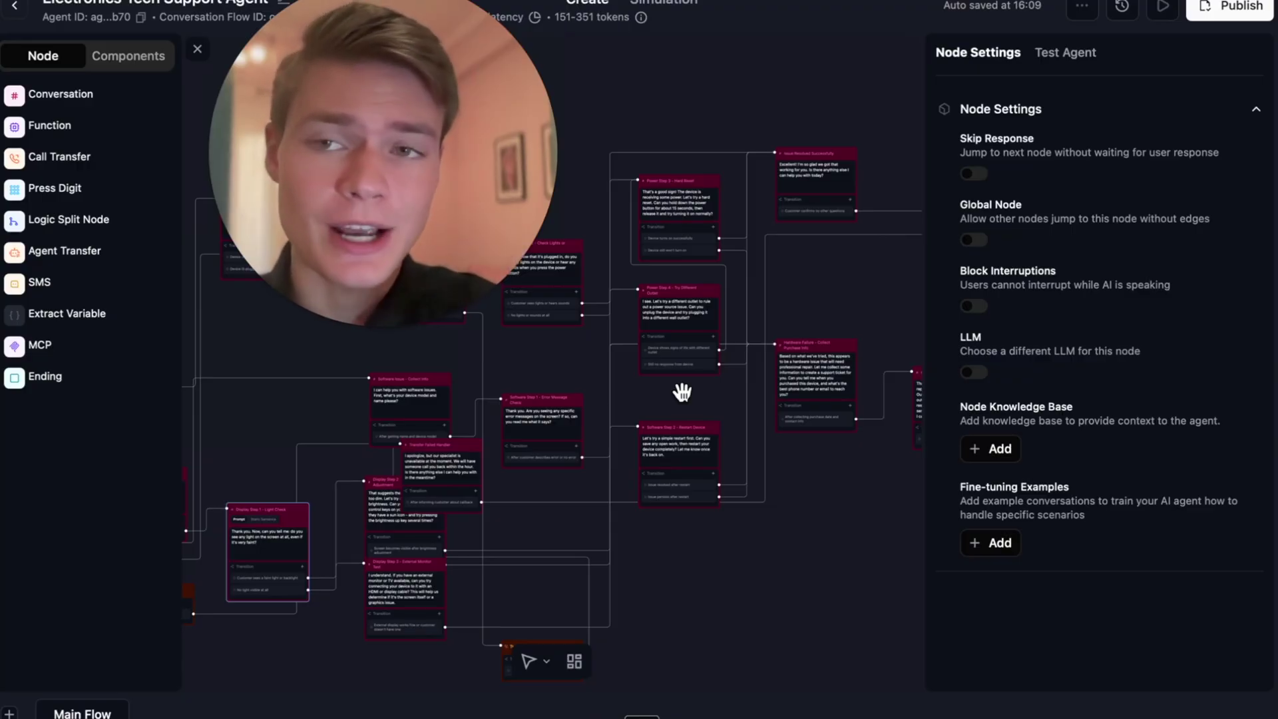
pyautogui.click(666, 2)
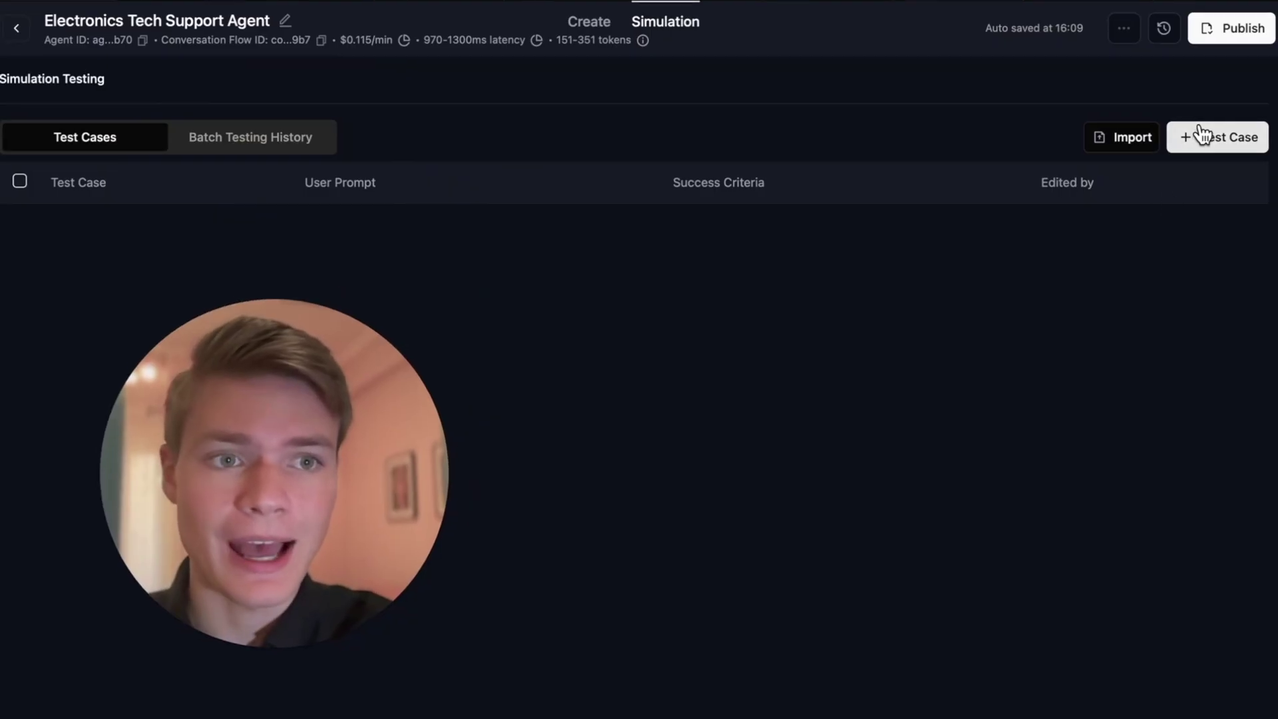
pyautogui.click(1198, 141)
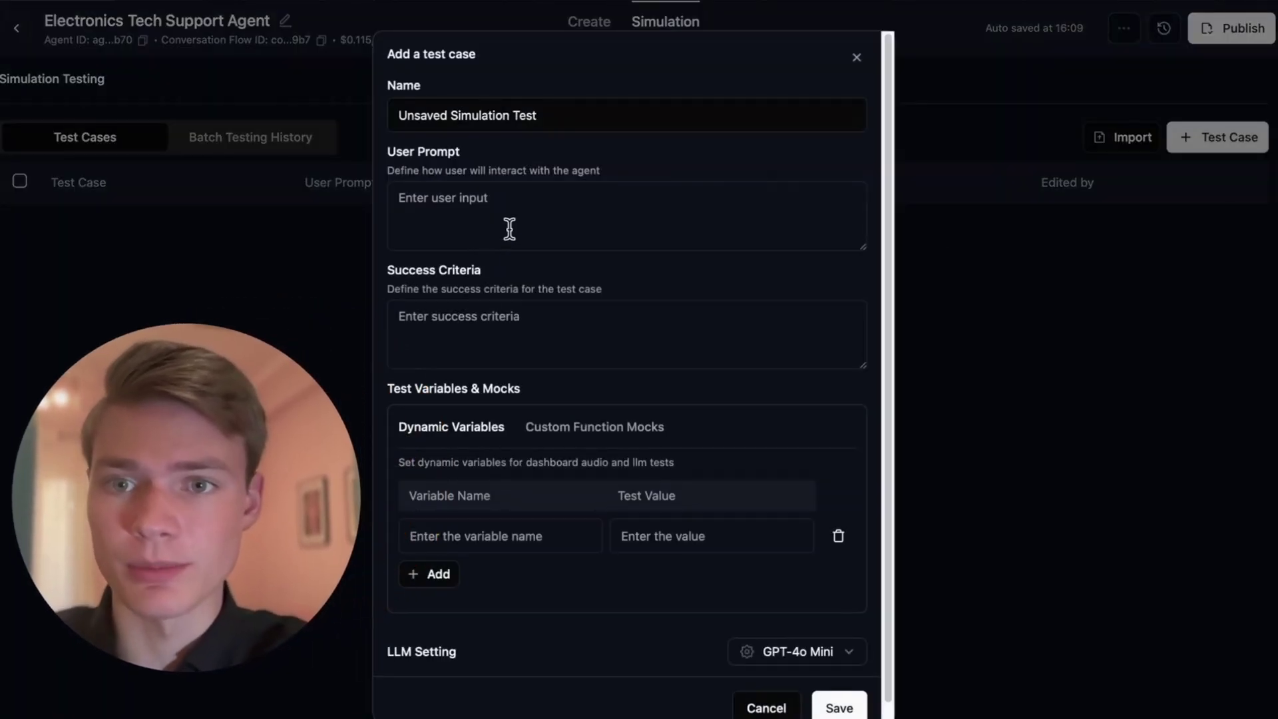
pyautogui.click(509, 229)
pyautogui.press('Escape')
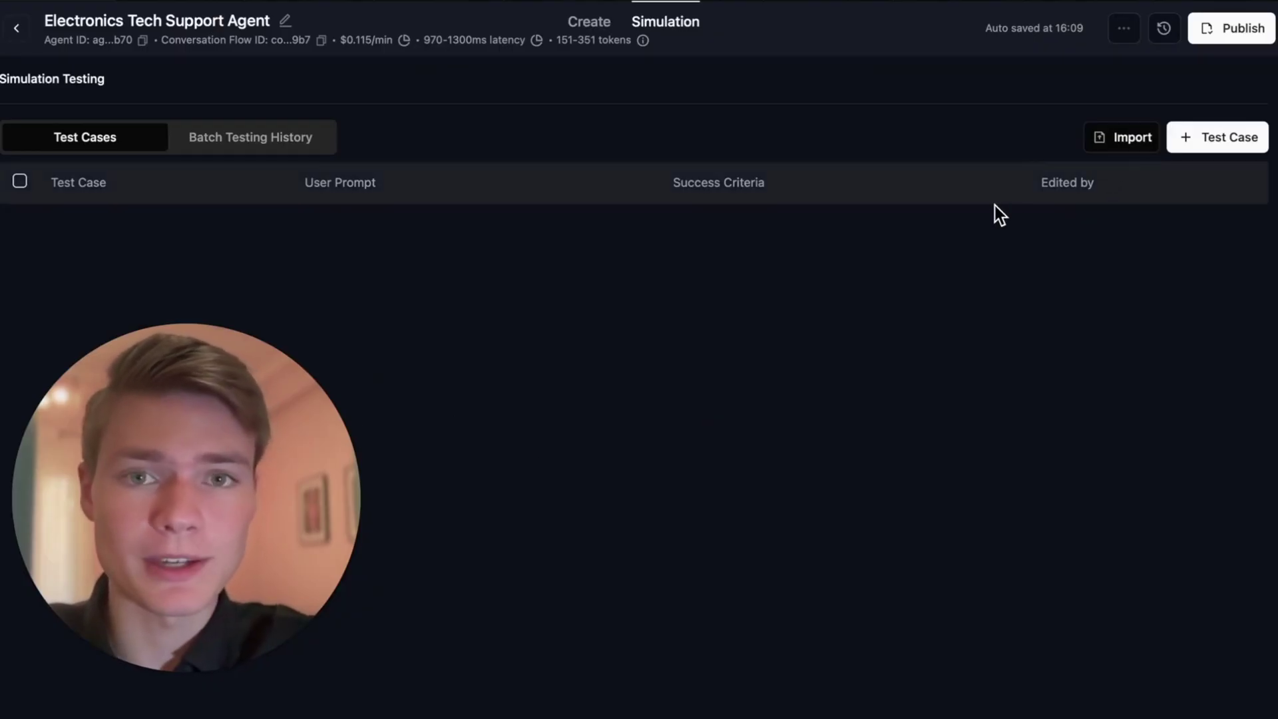
pyautogui.click(1132, 136)
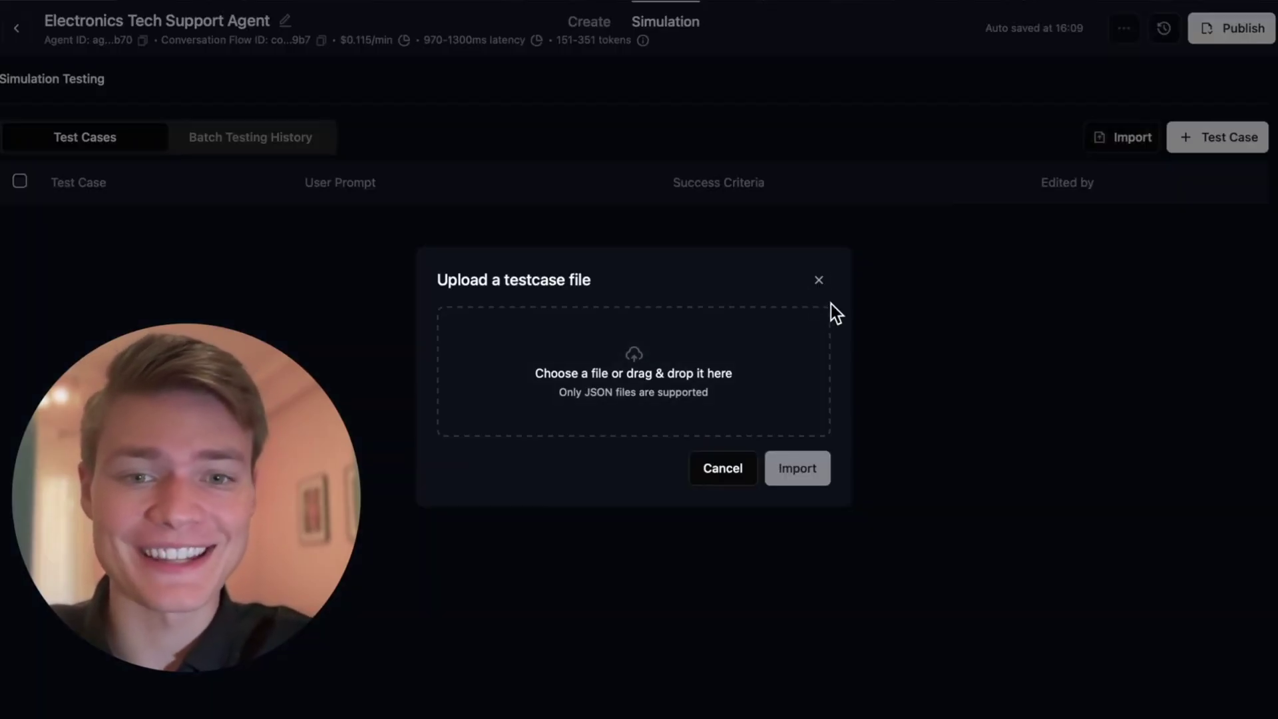
pyautogui.click(820, 283)
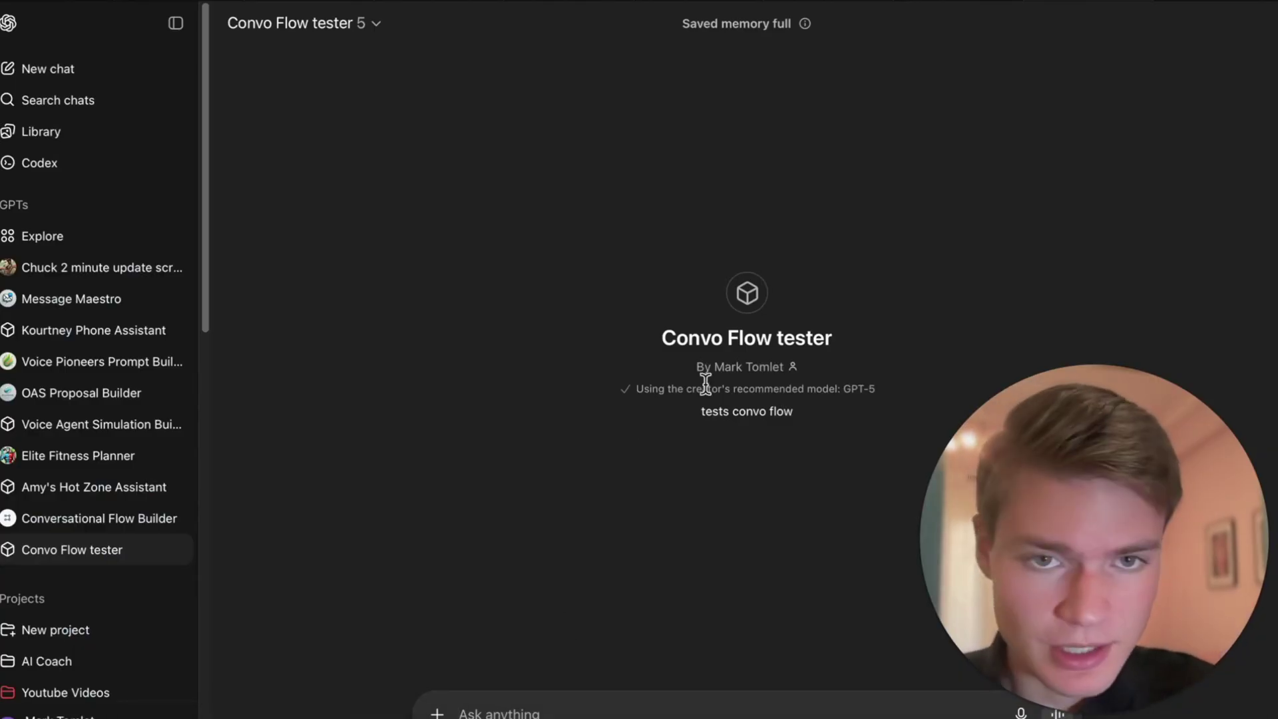
# Ask the Convo Flow tester GPT for tech support test cases and save the JSON to disk
pyautogui.write('ted')
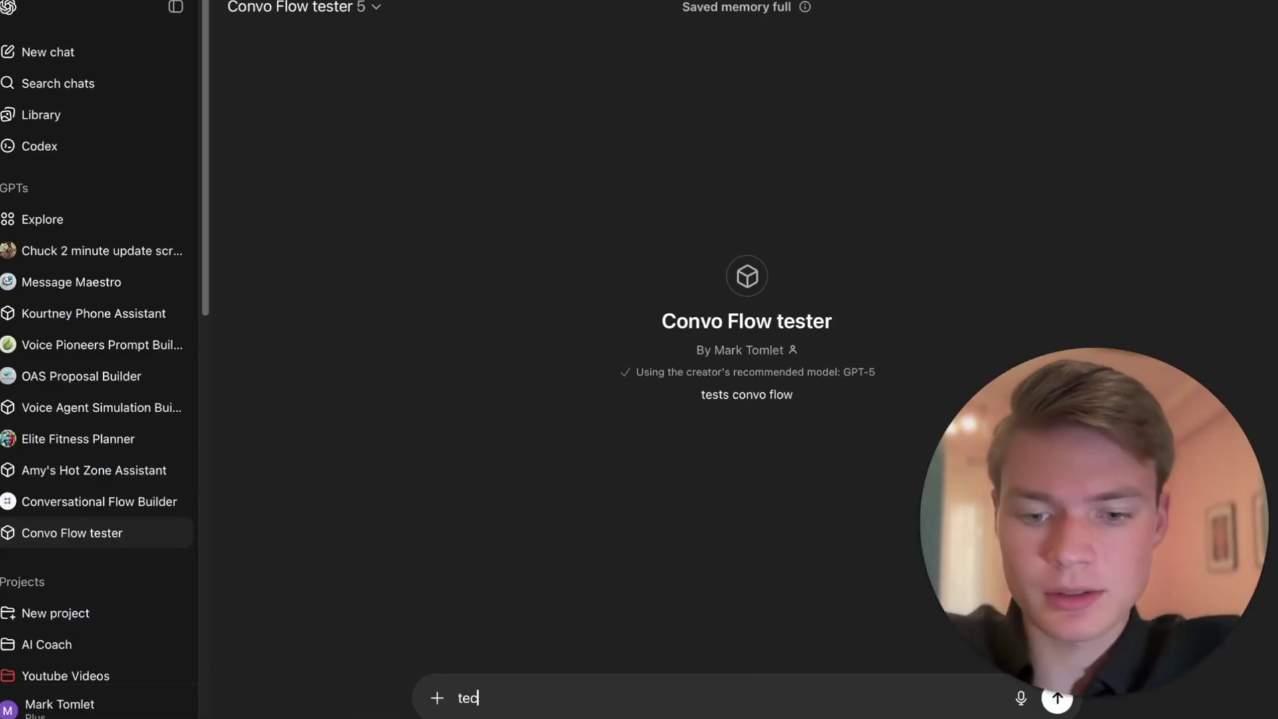
pyautogui.press('Return')
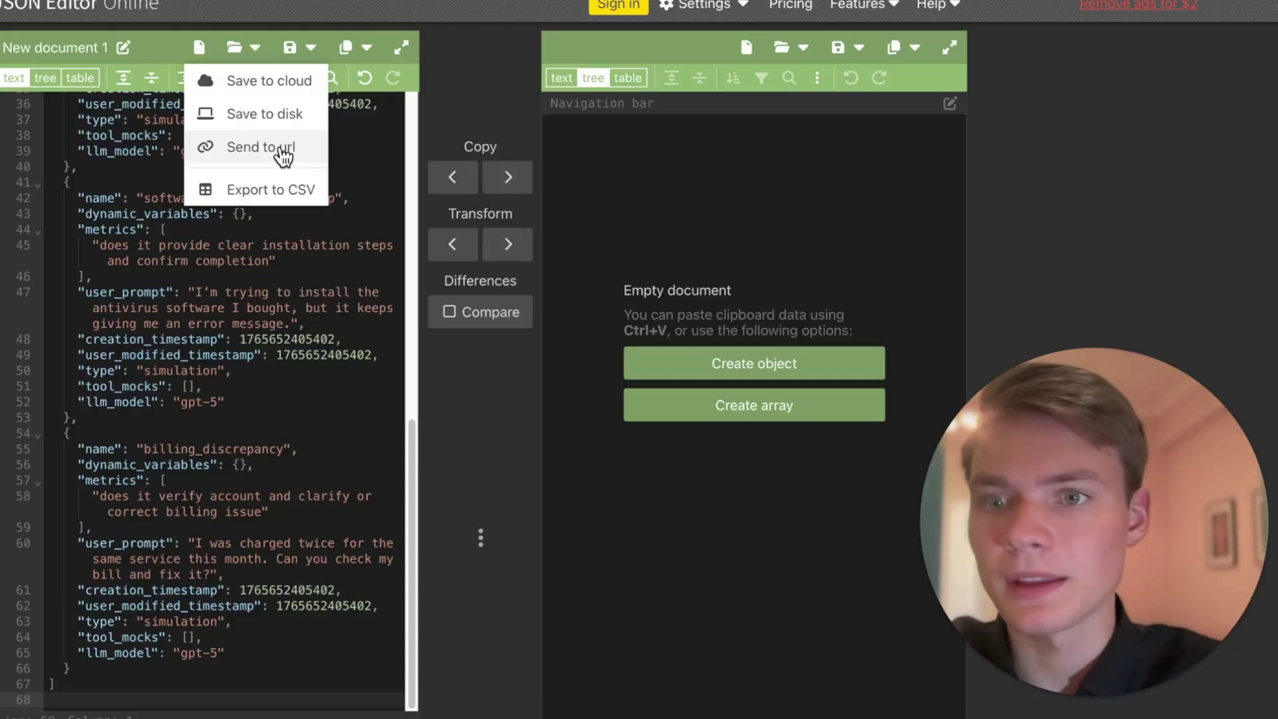
pyautogui.click(268, 117)
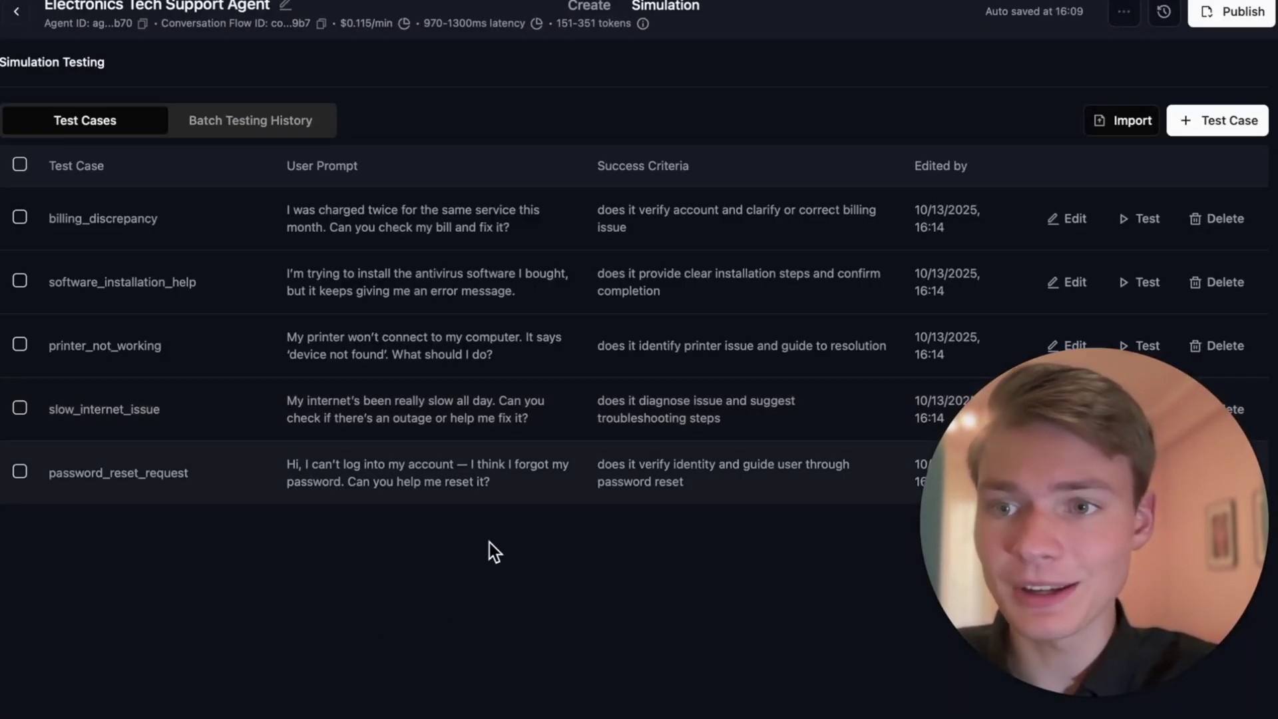
# Select all five imported test cases and run them as a batch test
pyautogui.click(20, 164)
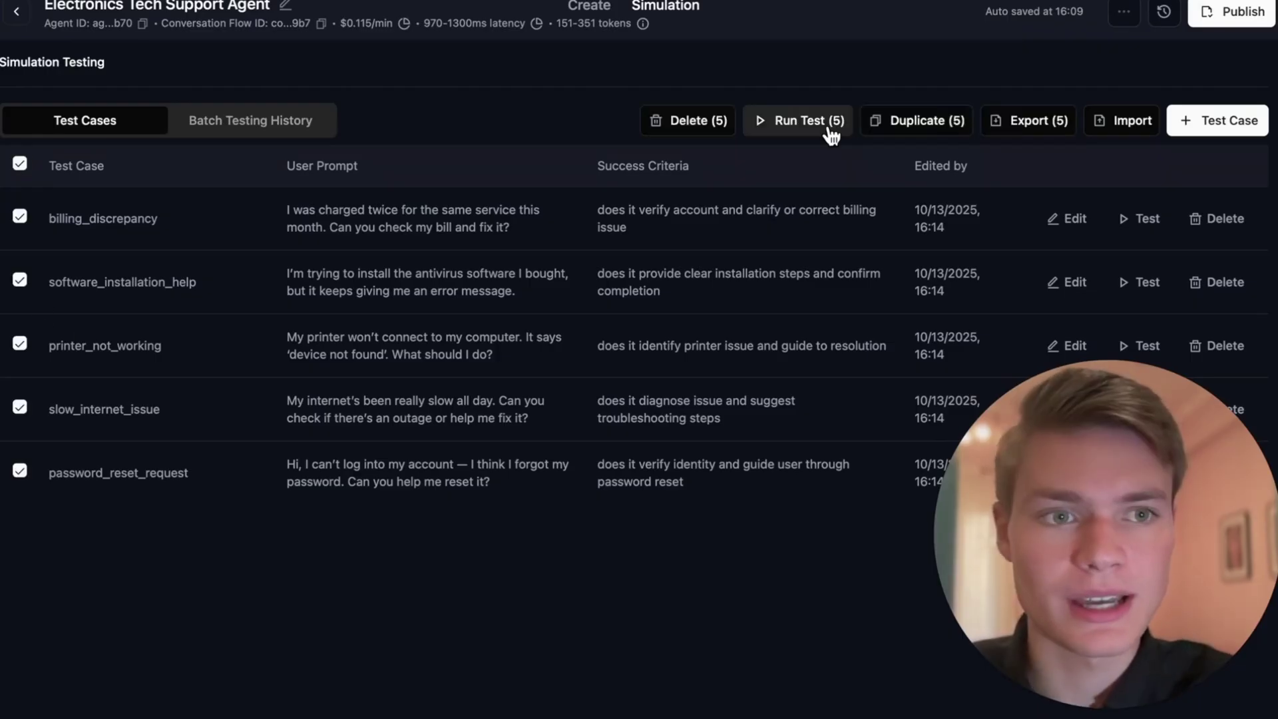
pyautogui.click(803, 121)
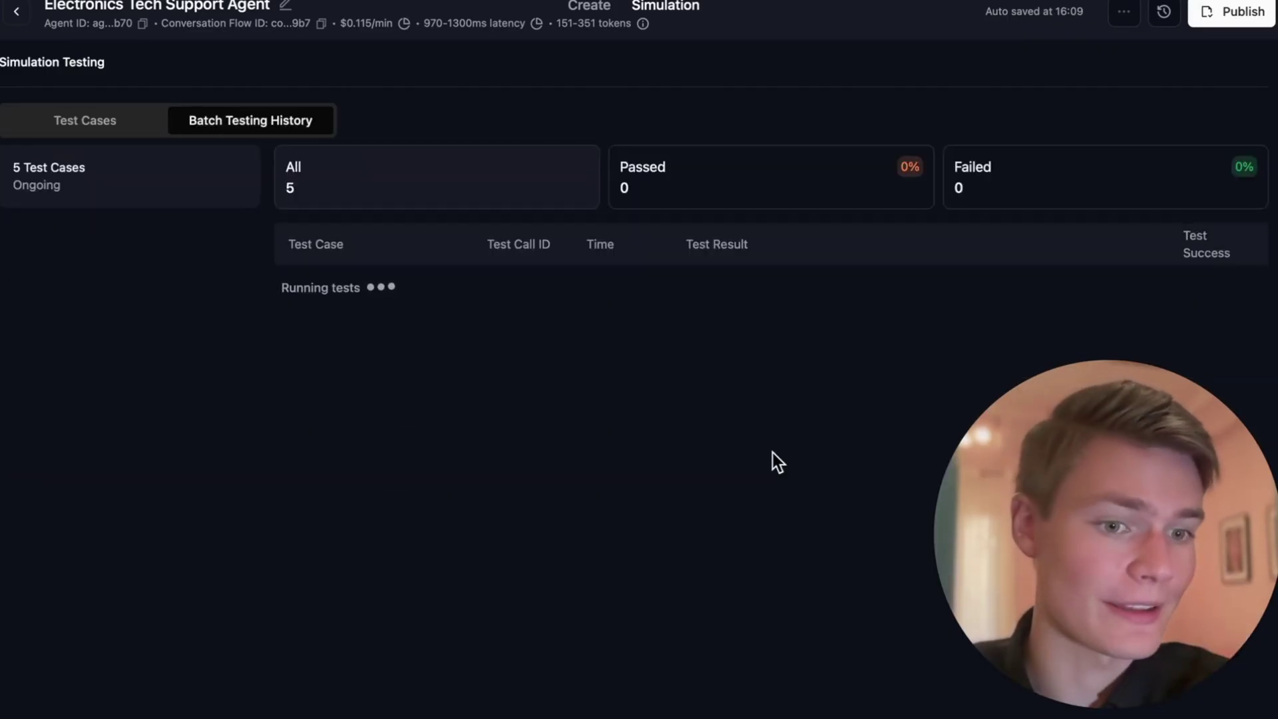